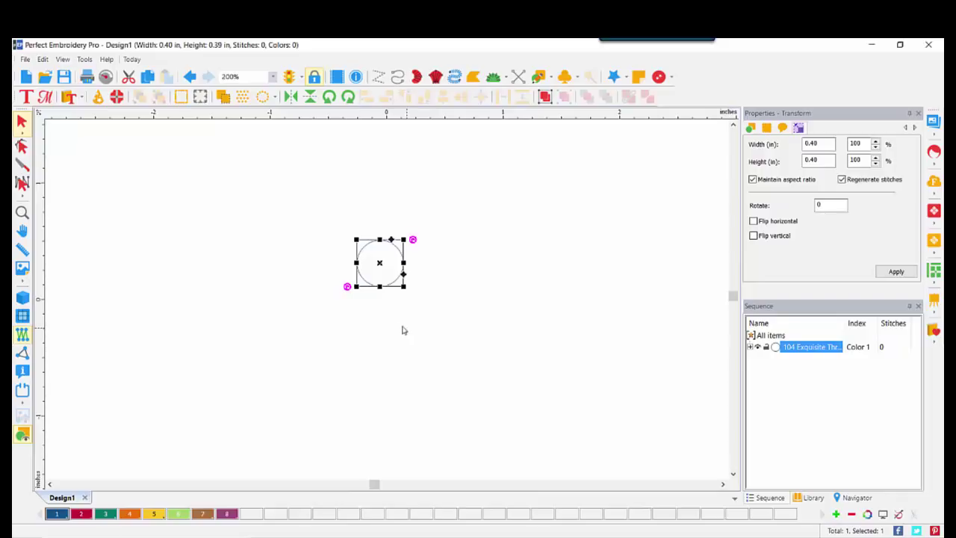
- Repeat the circle 1 across and 5 down with a vertical distance of -.01 in
left_click(241, 99)
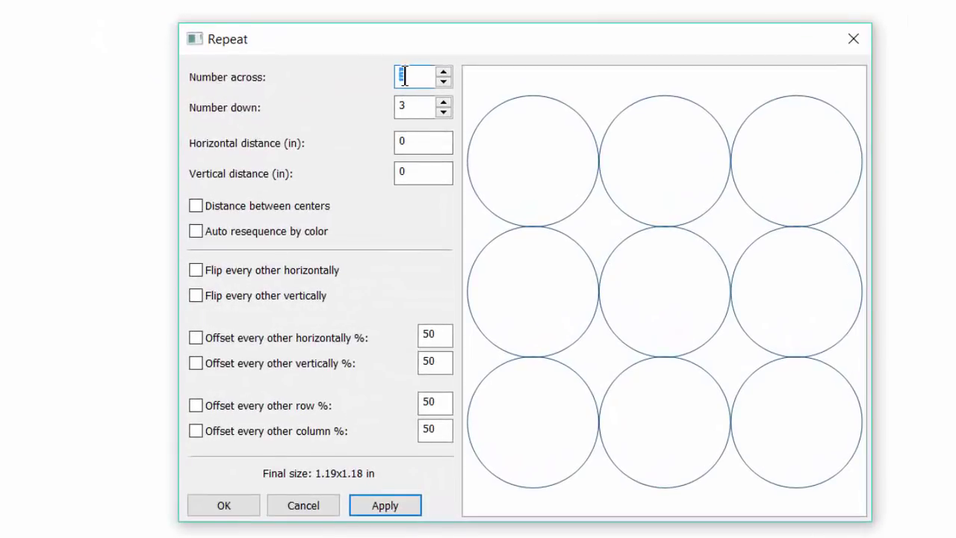
left_click(418, 106)
double_click(422, 107)
type("5")
left_click_drag(416, 175, 348, 166)
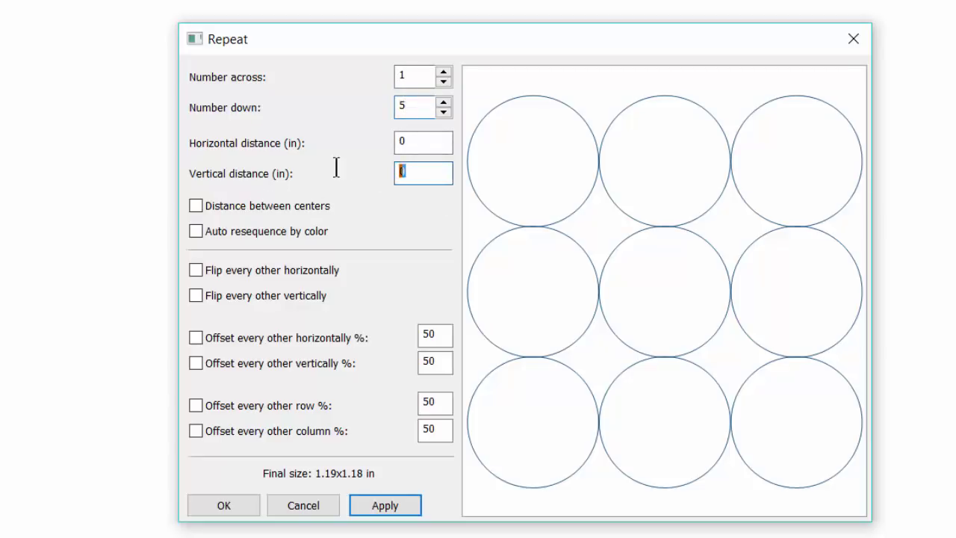
type("-.01")
left_click(385, 507)
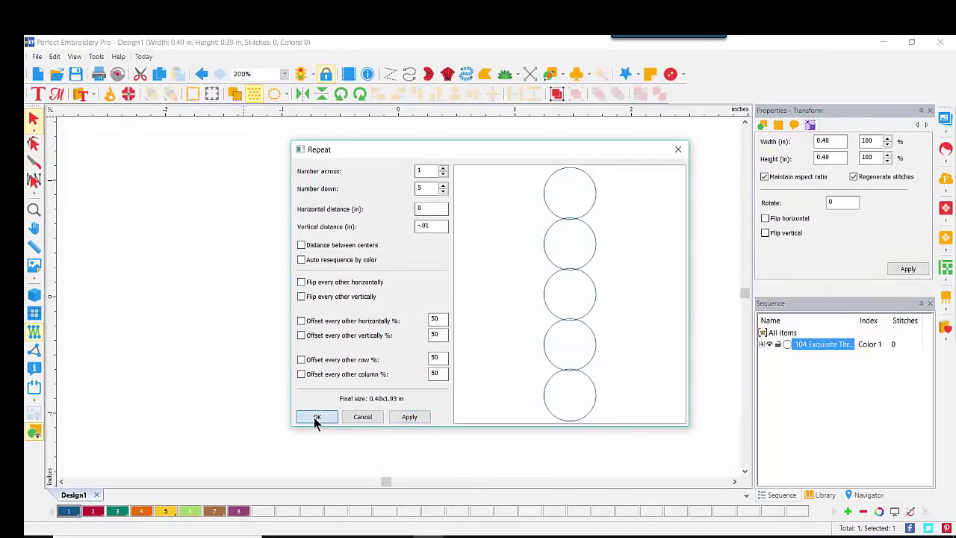
left_click(316, 416)
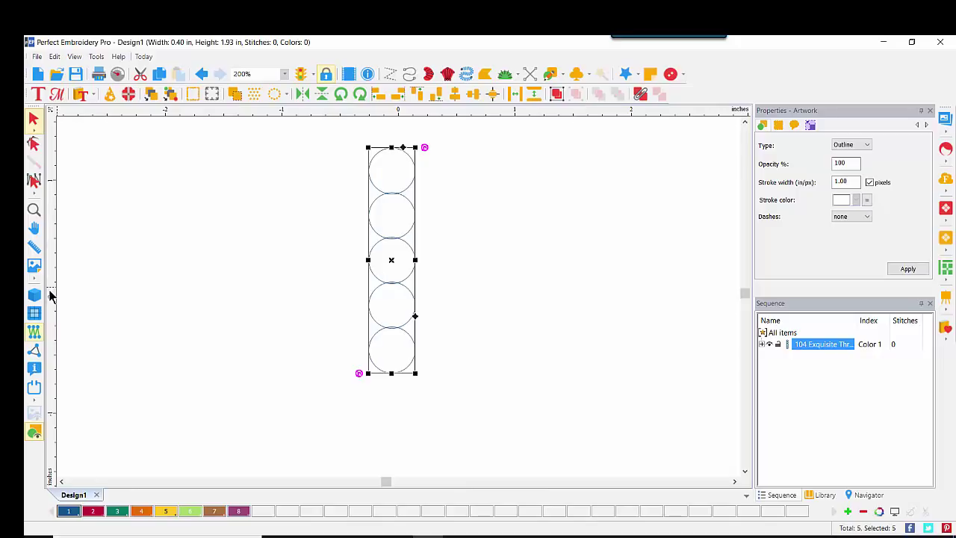
- Add vertical and horizontal guides at 0 inches and center the column's top circle on their intersection
left_click_drag(51, 295, 399, 313)
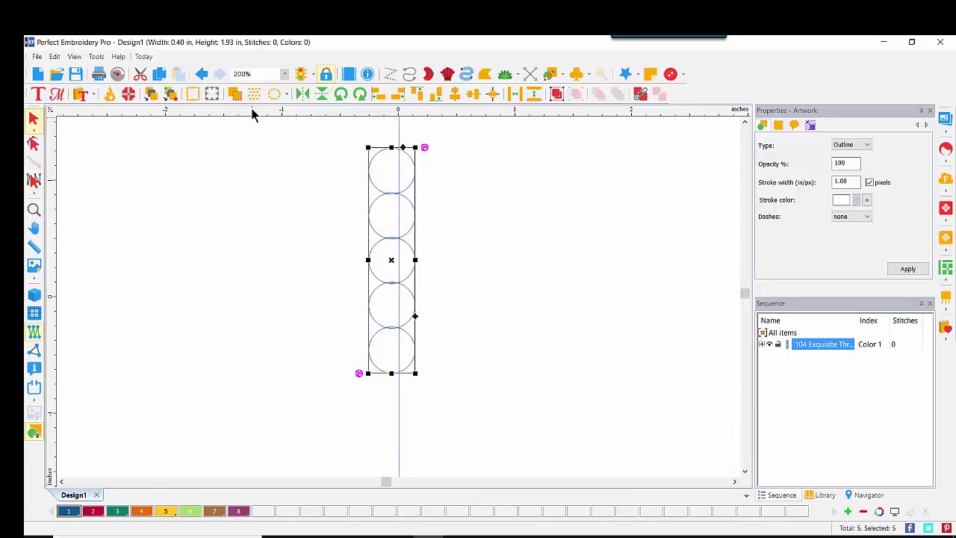
left_click_drag(252, 112, 222, 302)
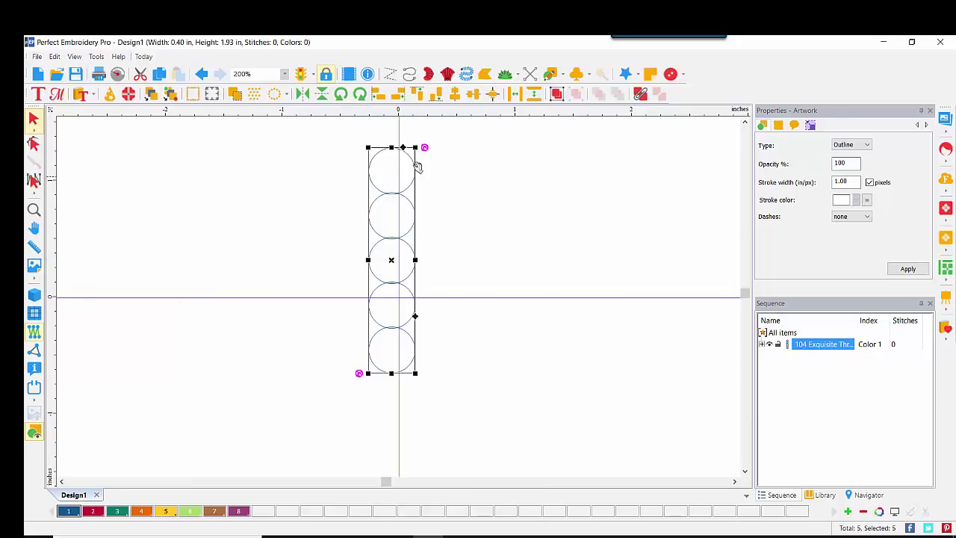
left_click_drag(415, 165, 420, 291)
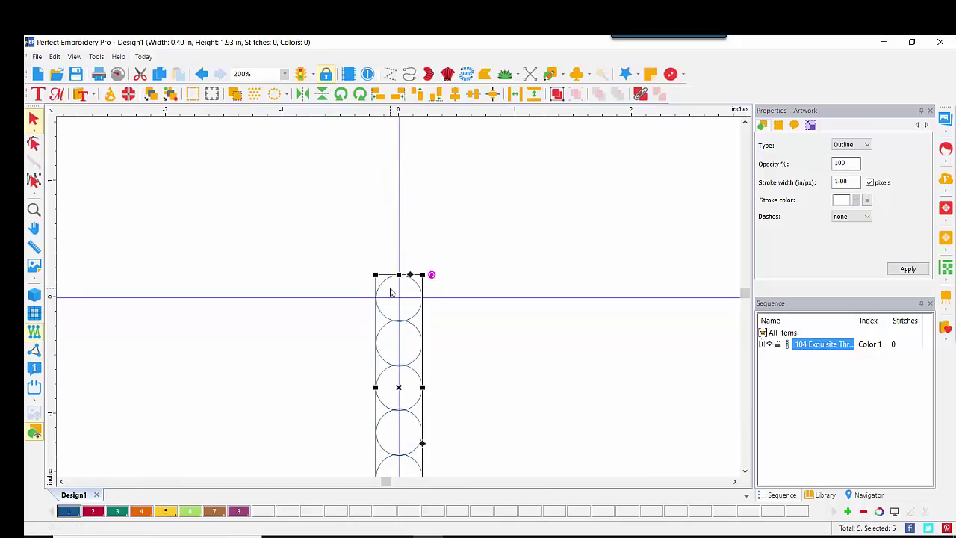
- Select circles in the column one at a time to check whether they are separate objects
left_click(497, 261)
left_click(416, 287)
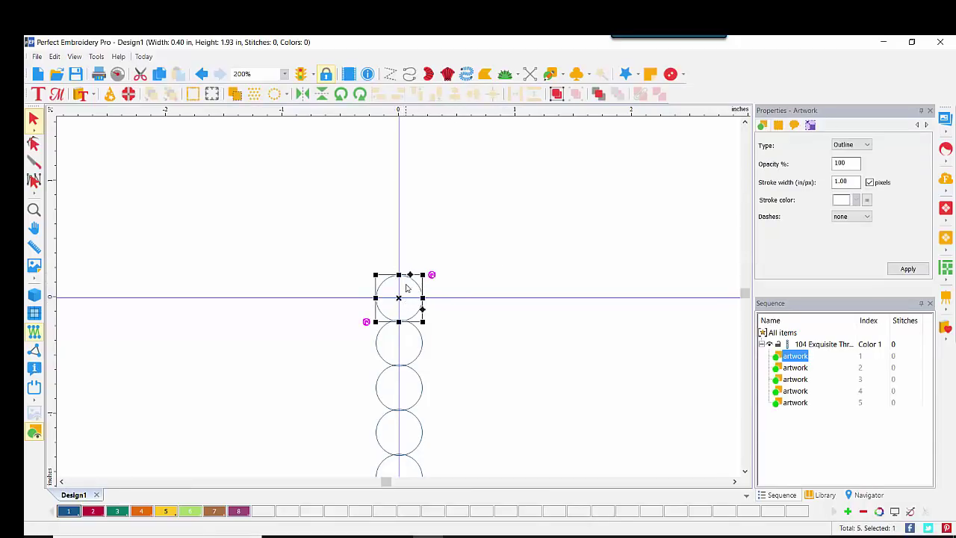
left_click(422, 346)
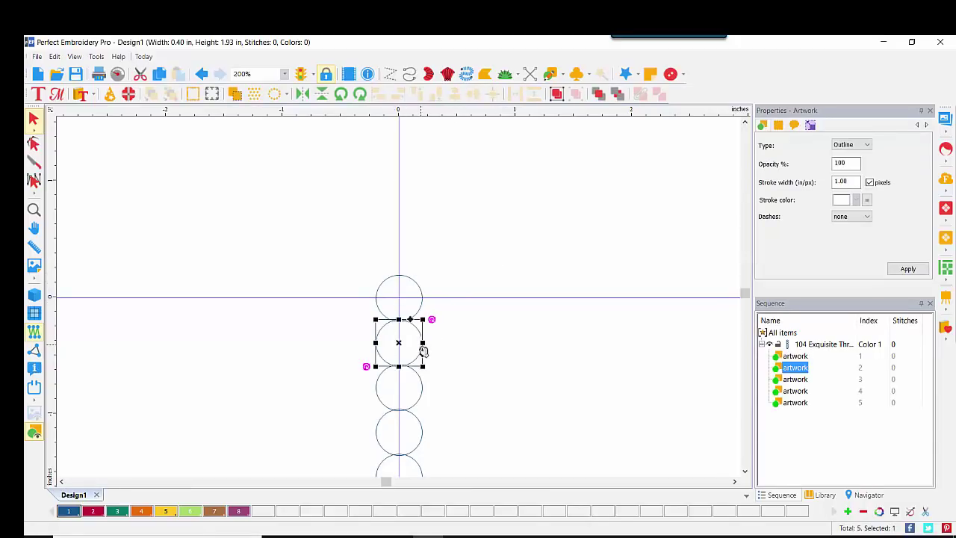
left_click(422, 384)
left_click(414, 282)
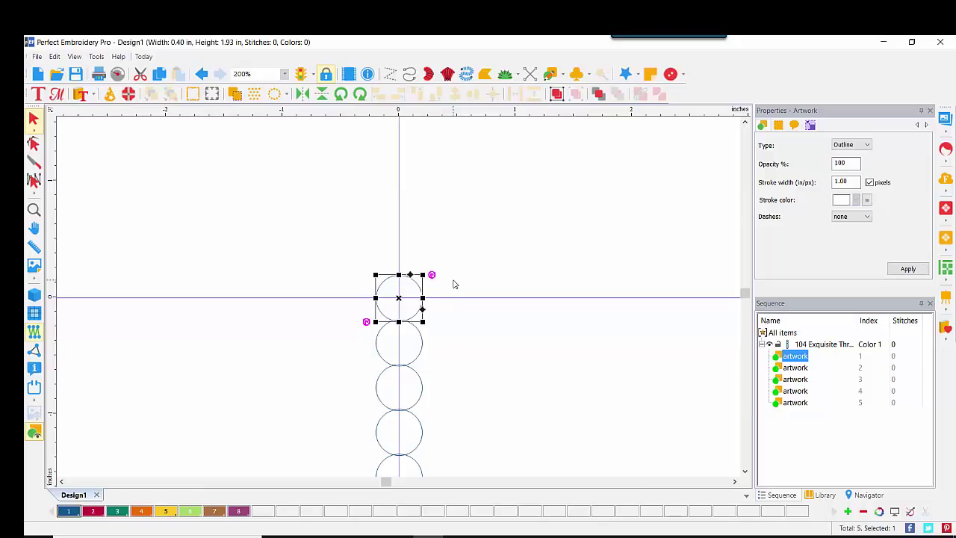
- Copy the column's bottom three circles, place the copy about 2.65 in right and 1.43 in up, and assign it color 2
left_click(866, 495)
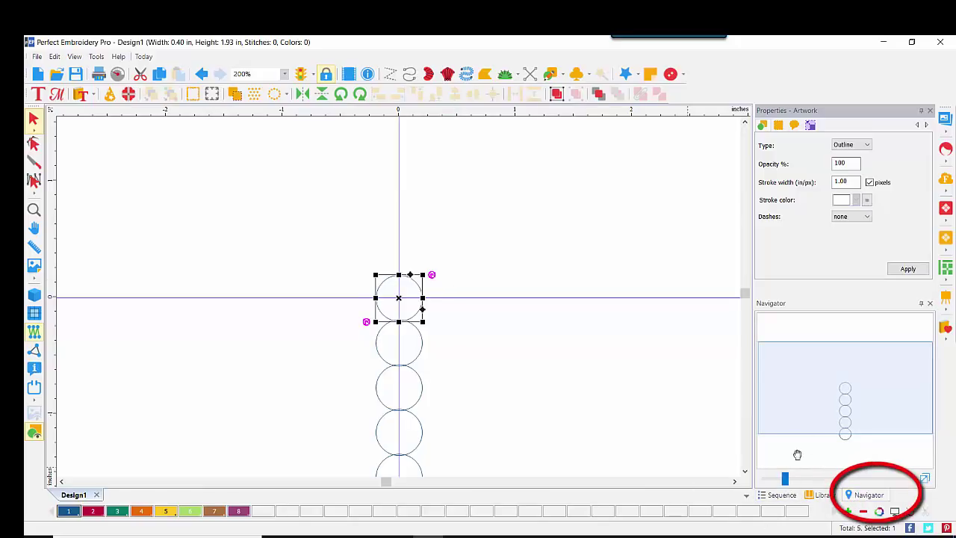
left_click_drag(808, 407, 808, 427)
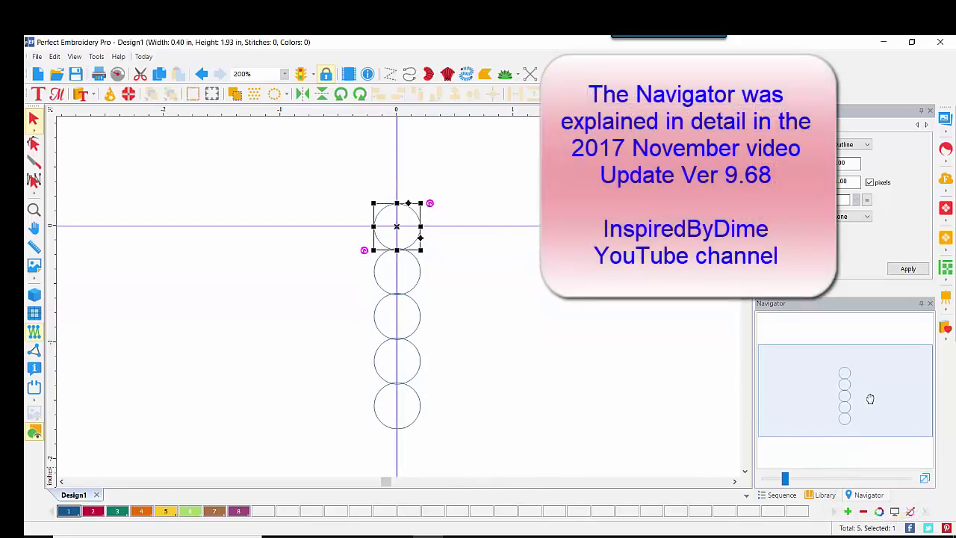
left_click_drag(291, 287, 477, 448)
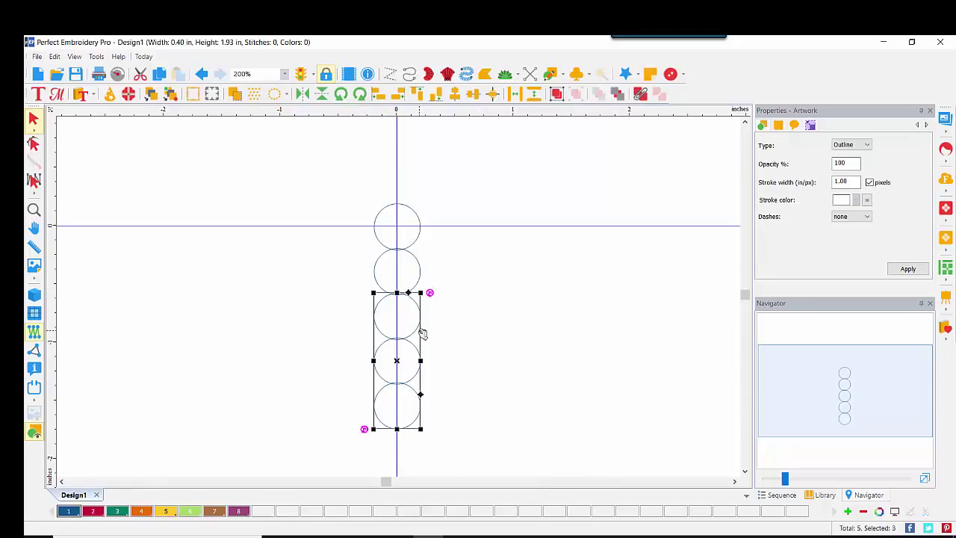
left_click(183, 74)
left_click_drag(418, 320, 730, 151)
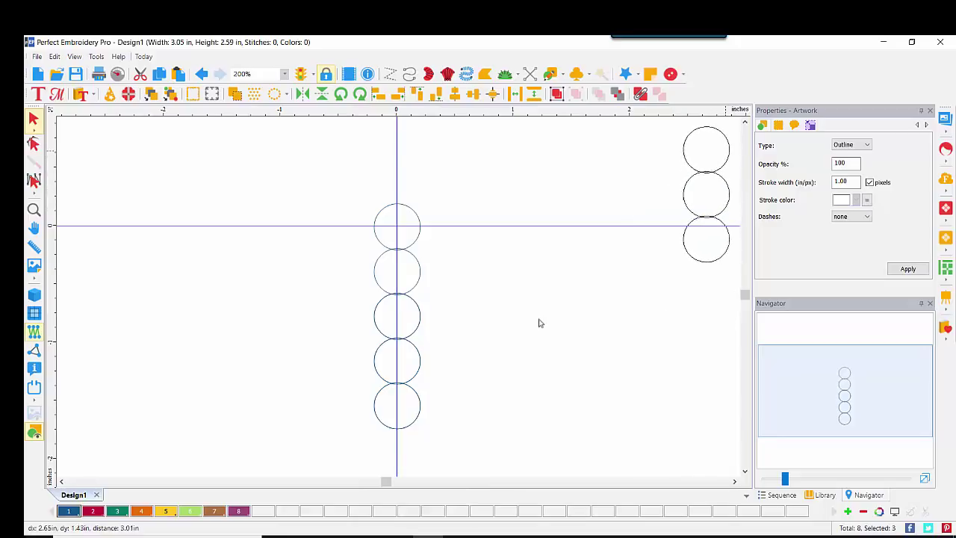
left_click(94, 512)
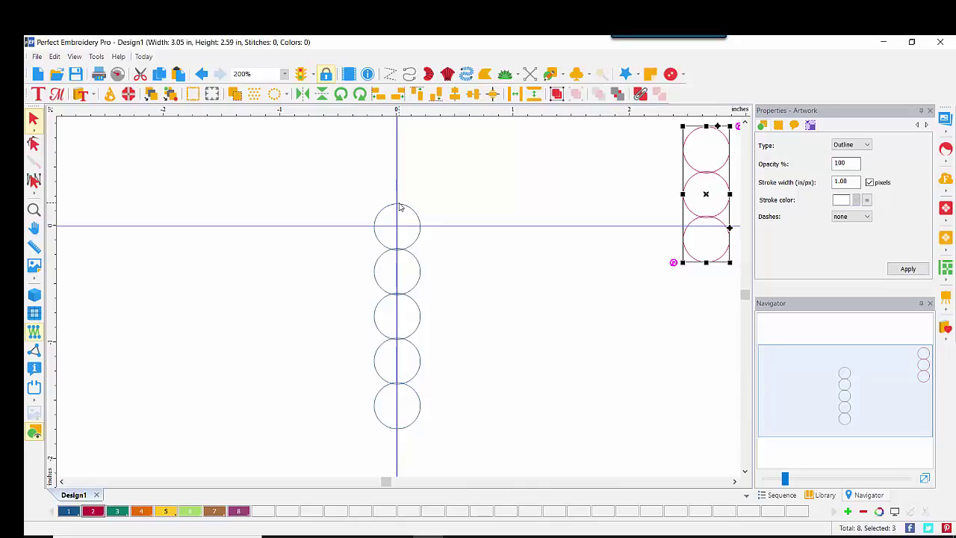
- Weld the top two circles of the column into one outline
left_click(399, 206)
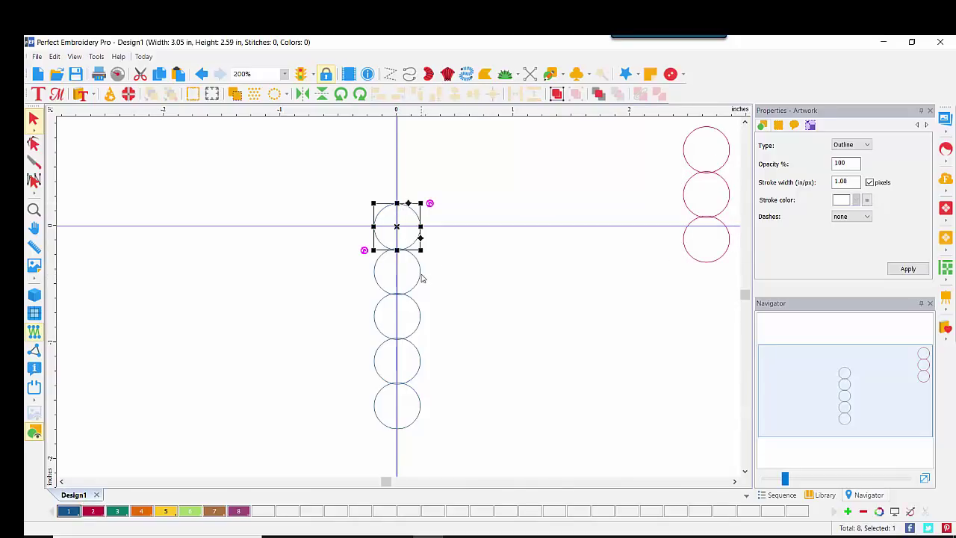
left_click(420, 276, "shift")
right_click(389, 239)
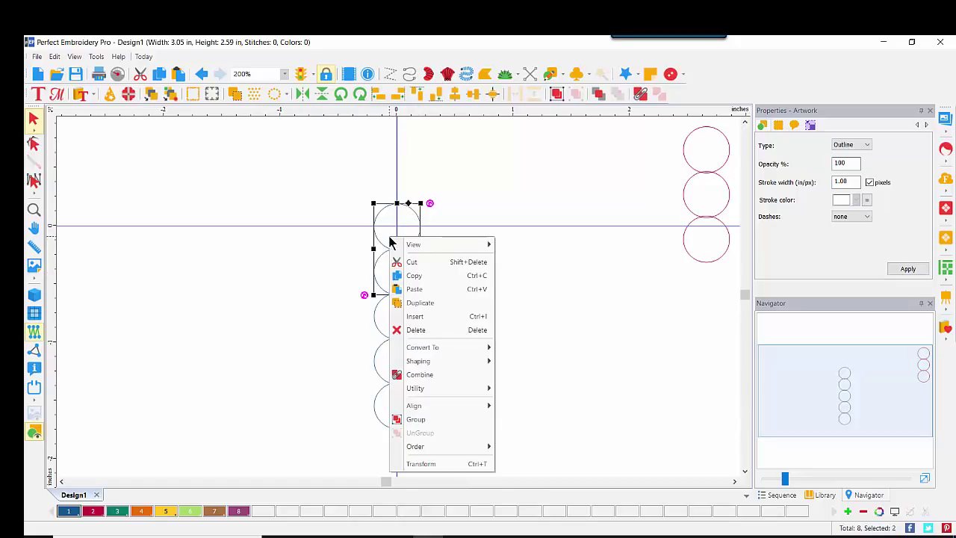
mouse_move(418, 365)
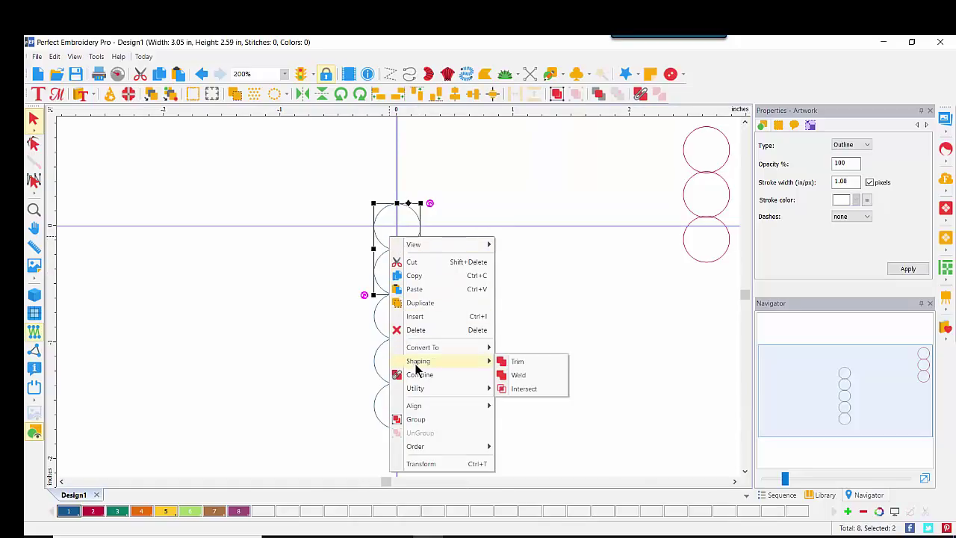
left_click(526, 374)
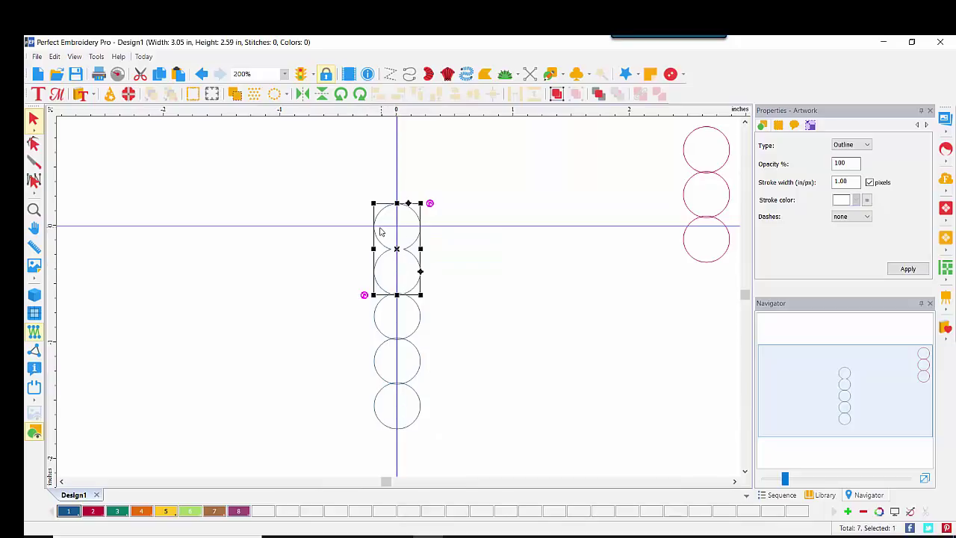
- Weld the third circle of the column to the joined two-circle outline
left_click_drag(784, 478, 812, 481)
left_click_drag(830, 407, 827, 396)
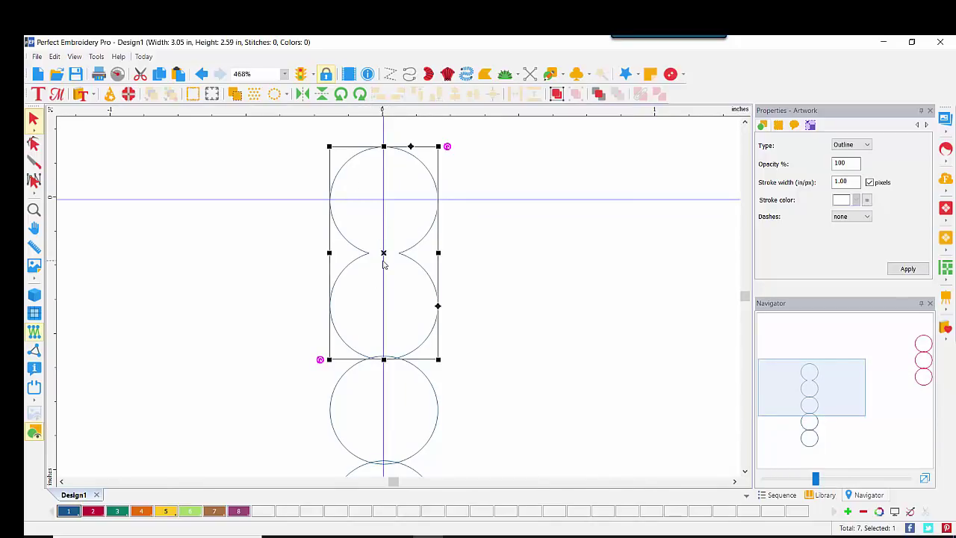
left_click_drag(824, 401, 808, 401)
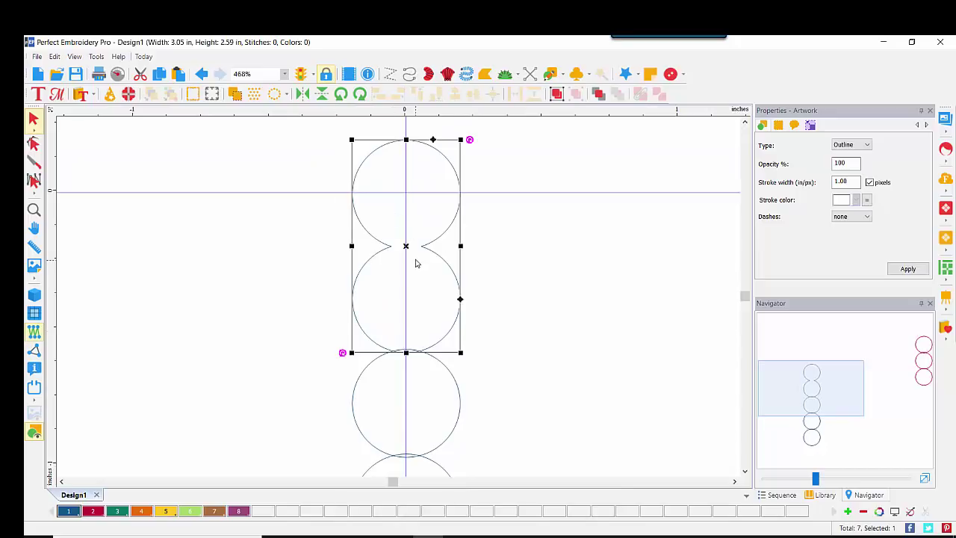
left_click(457, 386, "shift")
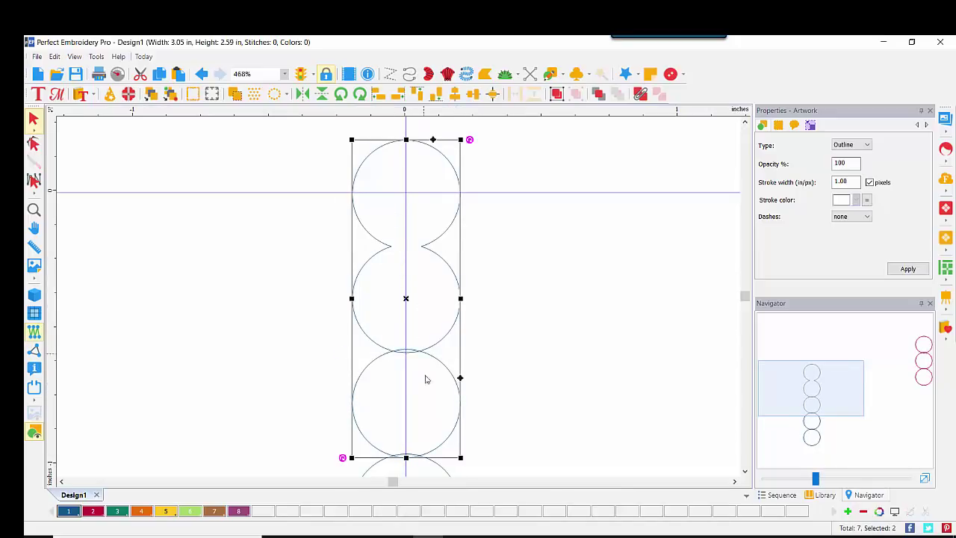
right_click(398, 342)
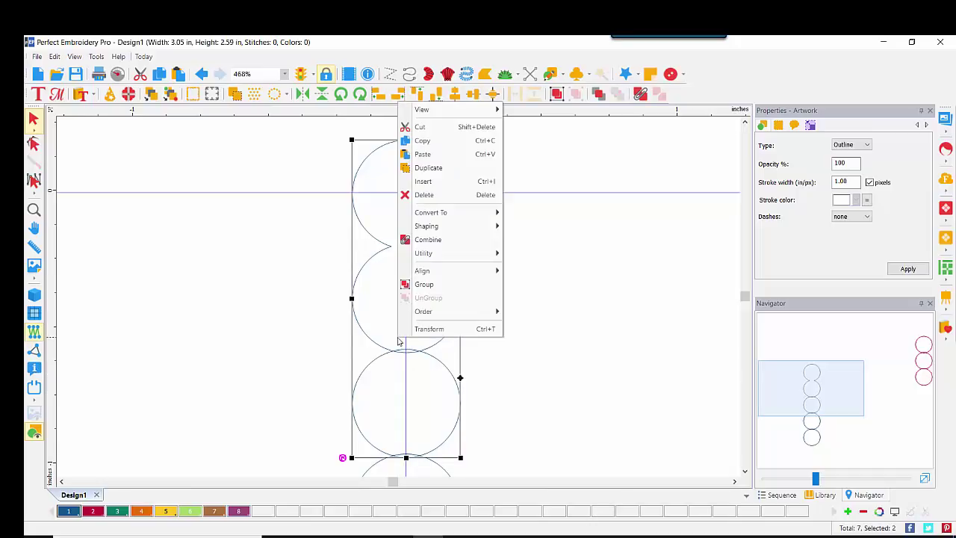
mouse_move(429, 226)
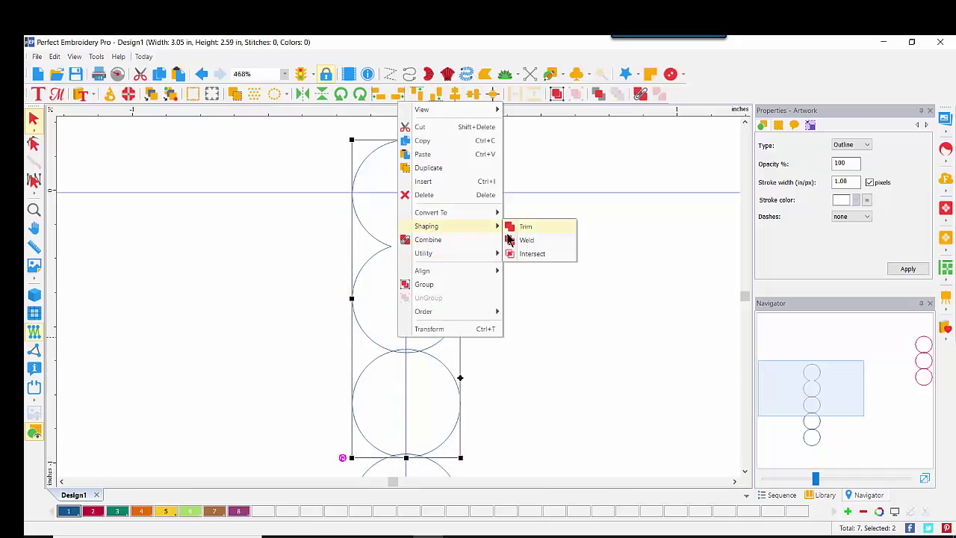
left_click(517, 240)
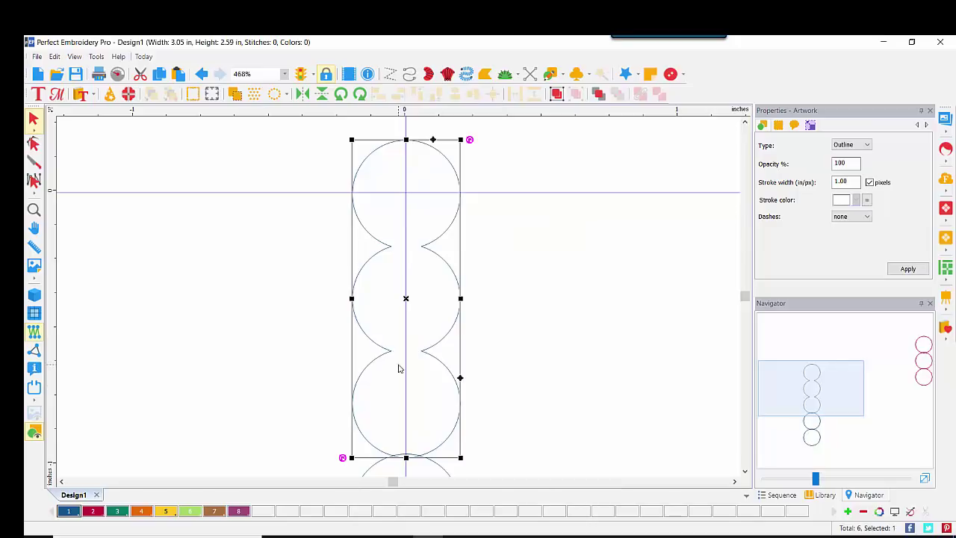
- Weld the fourth circle of the column to the joined three-circle outline
left_click_drag(815, 479, 789, 479)
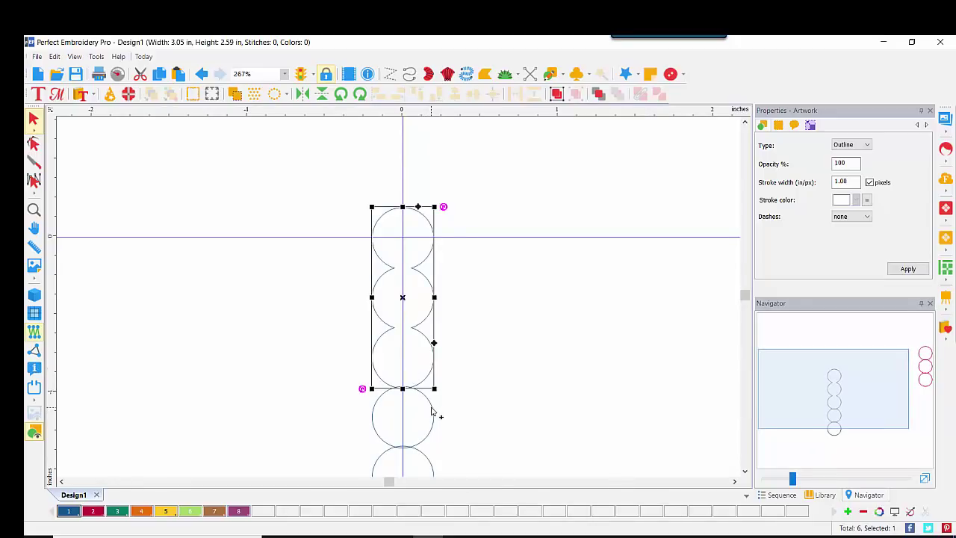
left_click(430, 415, "shift")
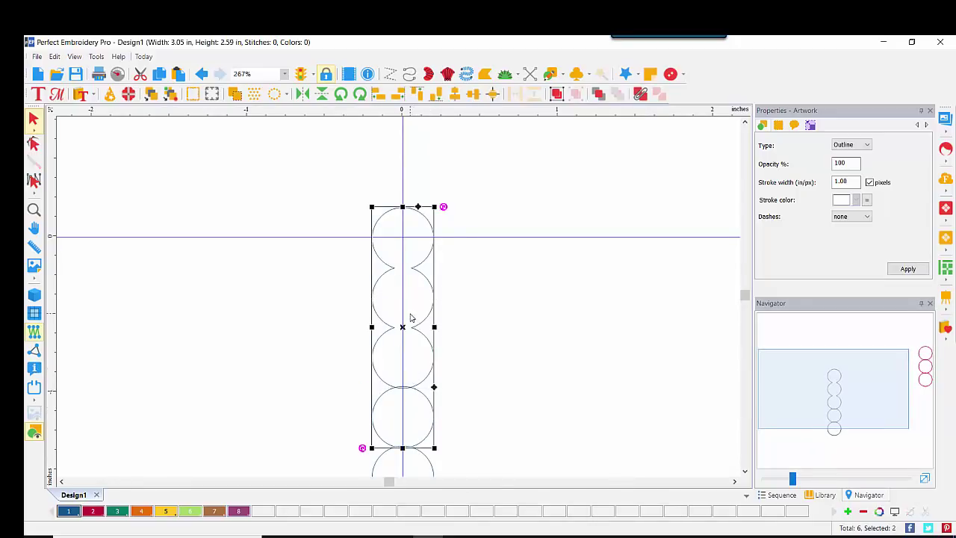
right_click(410, 318)
mouse_move(440, 207)
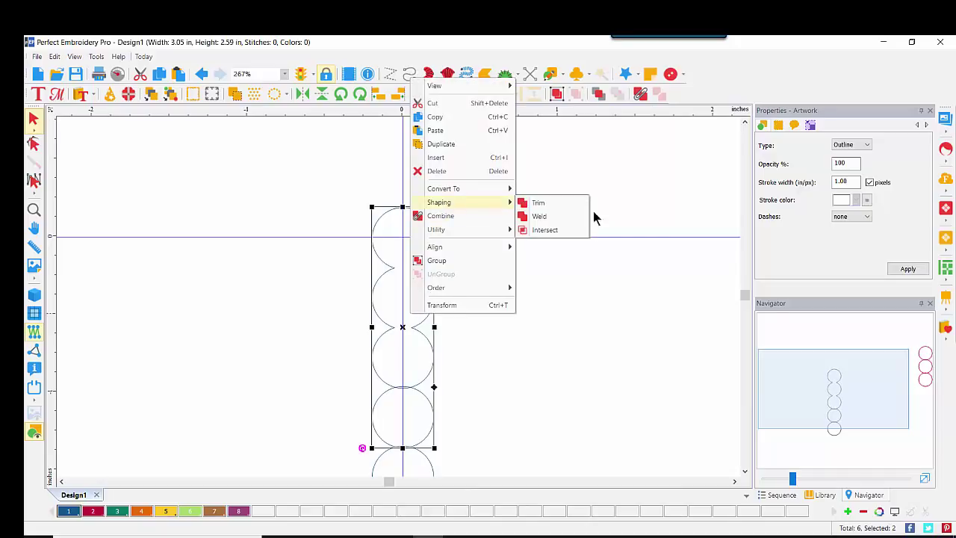
left_click(552, 220)
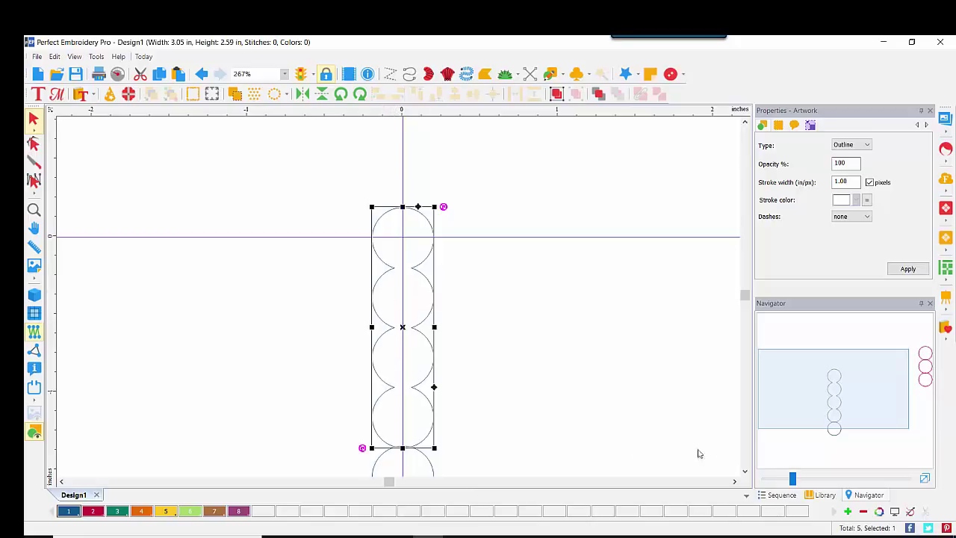
- Weld the bottom circle to the rest of the column to complete a single scalloped outline
left_click(744, 470)
left_click(744, 470)
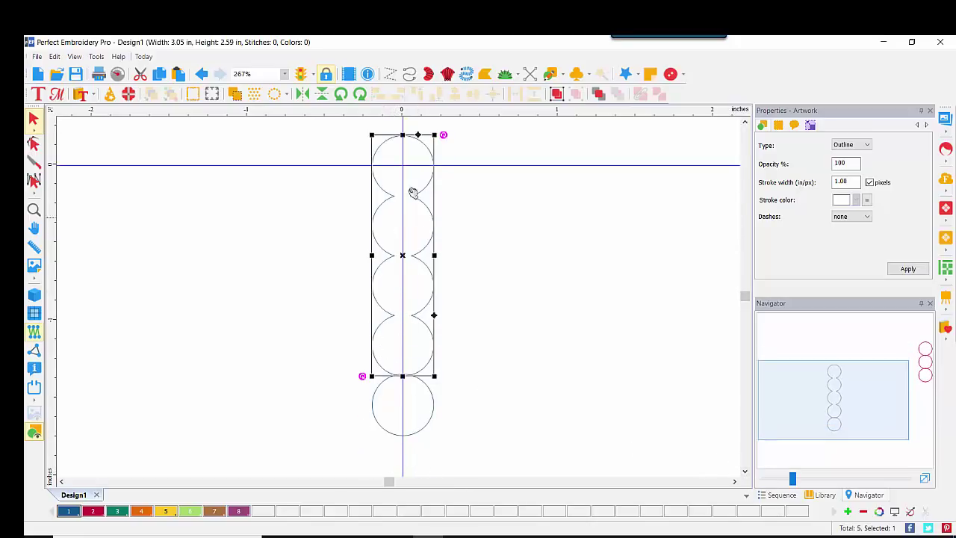
left_click(434, 409, "shift")
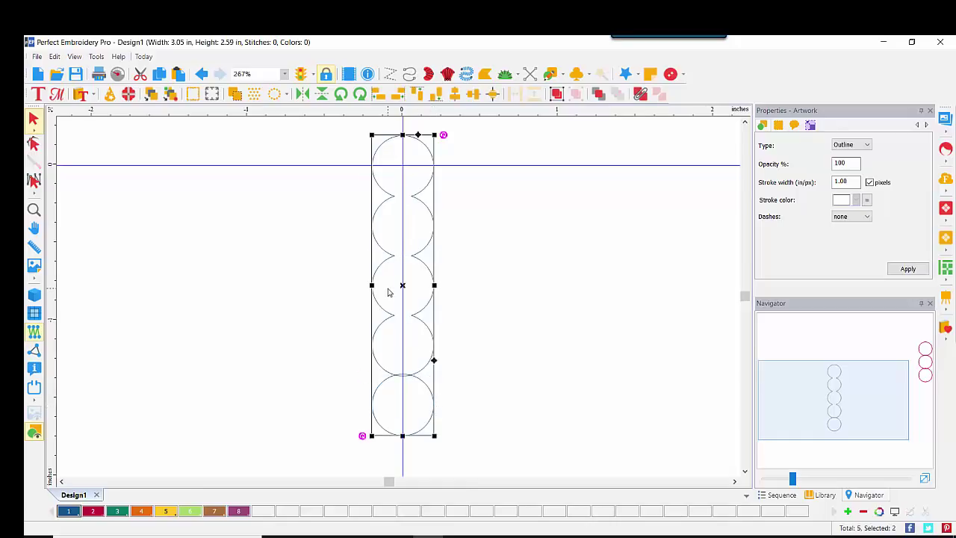
right_click(387, 292)
mouse_move(433, 415)
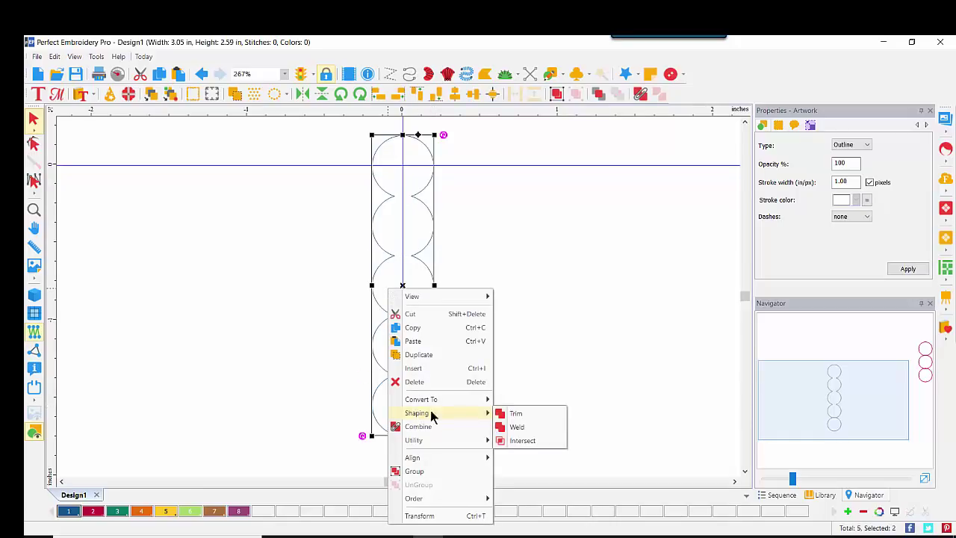
left_click(517, 429)
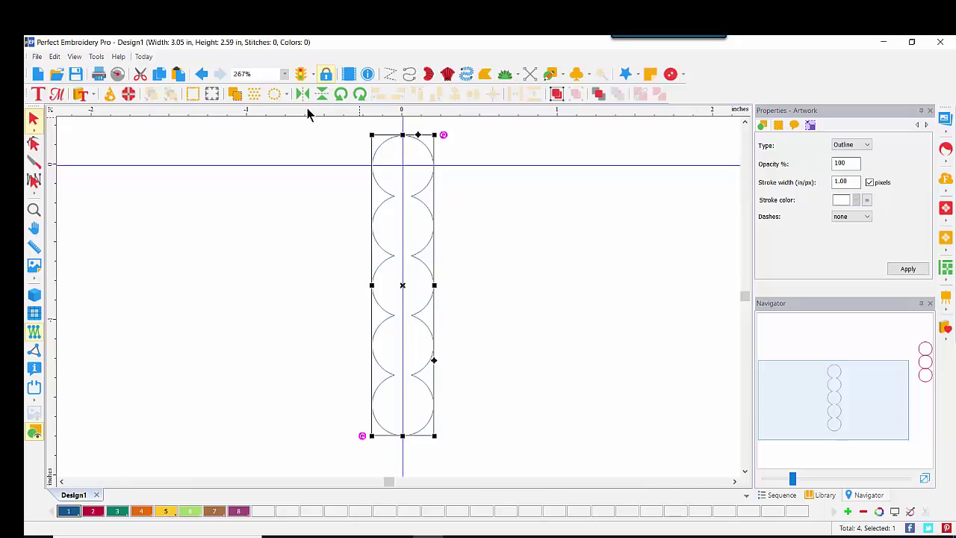
- Place a horizontal guide through the bottom circle's centre and draw a rectangle about 1.55 in wide between the guides, starting at the column's centre line
left_click_drag(312, 203, 331, 413)
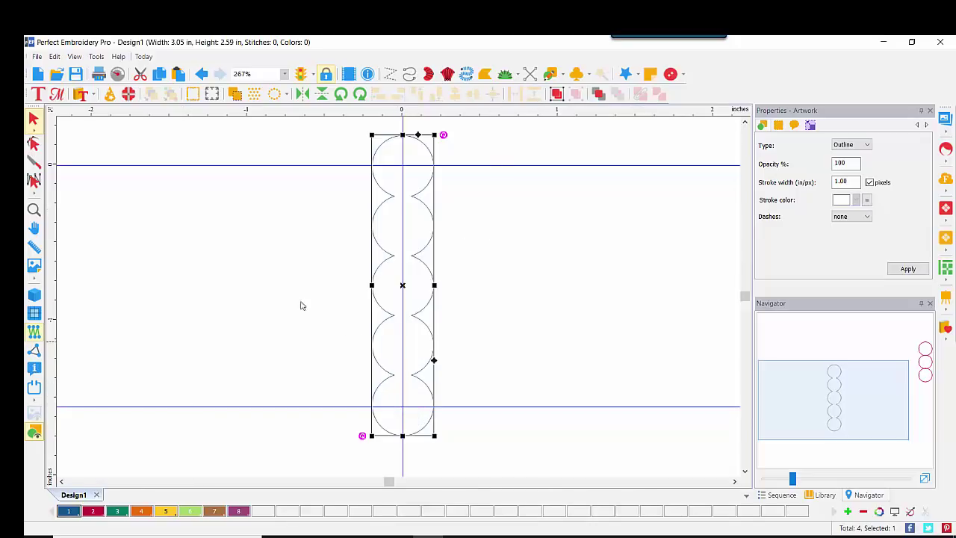
left_click(563, 77)
left_click(567, 105)
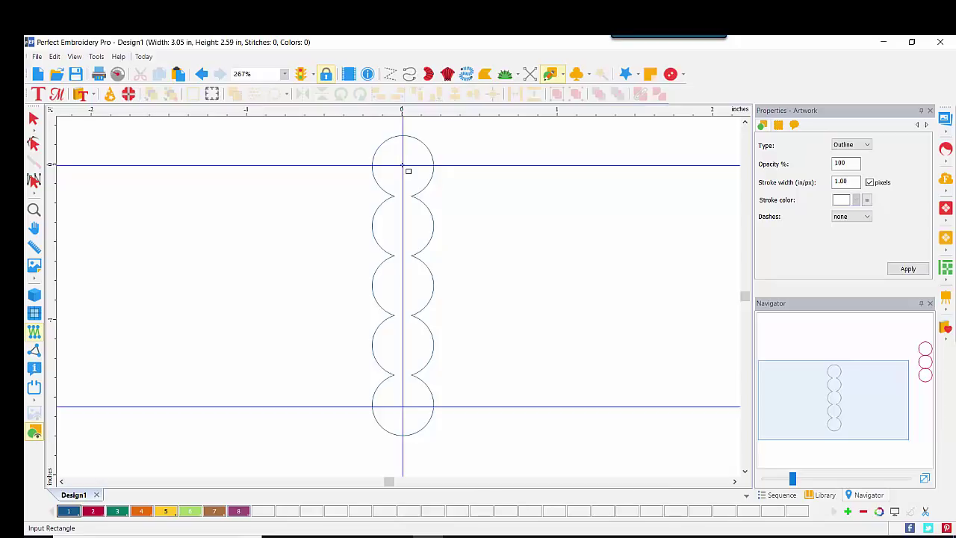
mouse_move(485, 287)
left_mouse_down()
mouse_move(540, 360)
mouse_move(555, 407)
left_mouse_up()
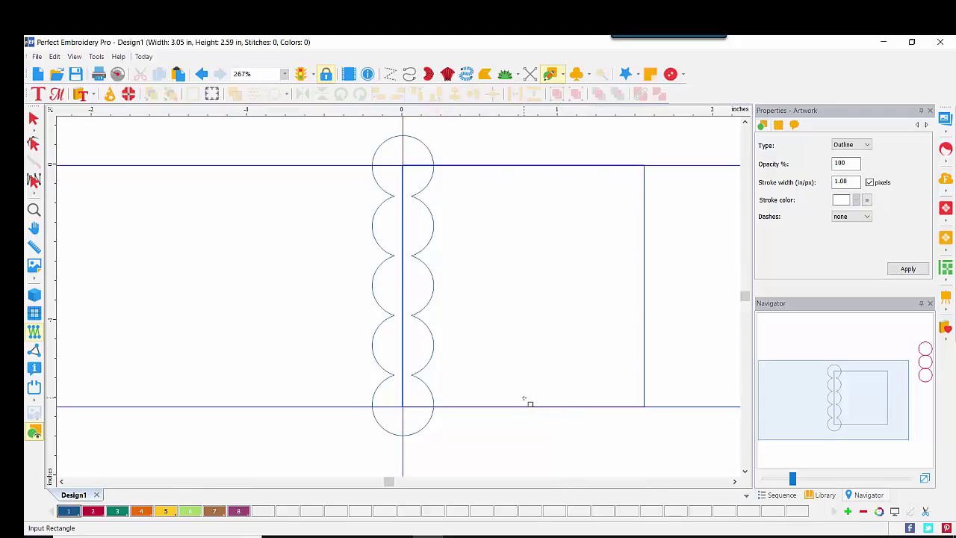
left_click(32, 118)
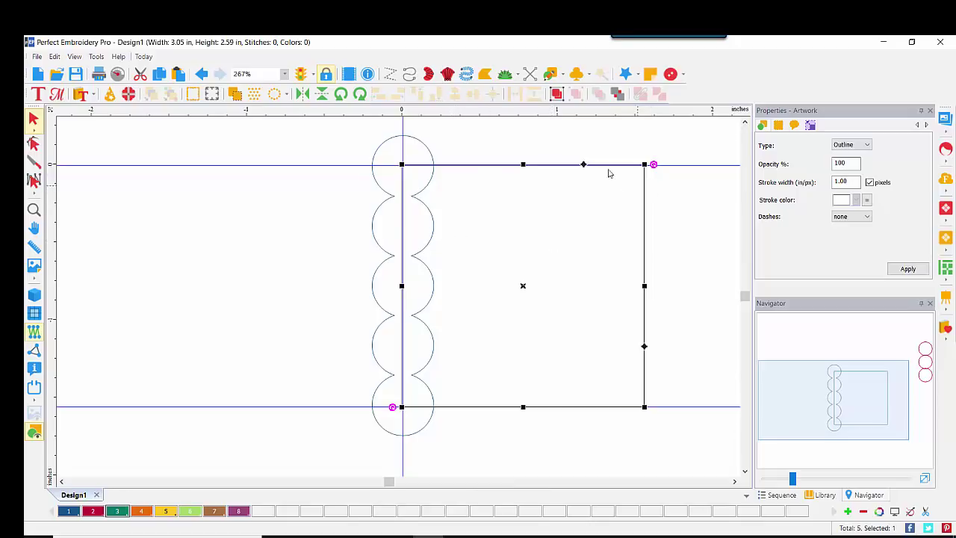
- Copy the welded scalloped column and place the copy centred on the rectangle's right edge
left_click(390, 142)
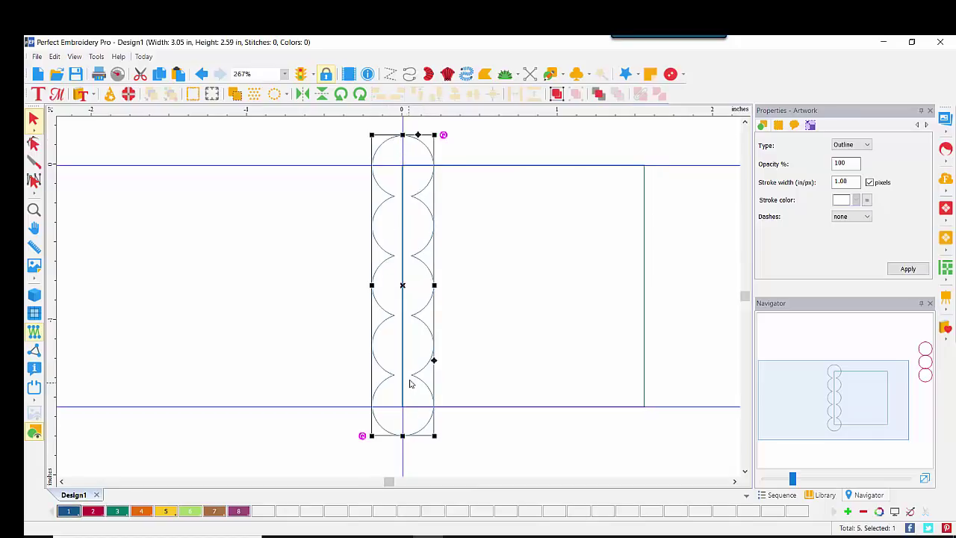
left_click(160, 74)
left_click(178, 74)
left_click_drag(431, 153, 674, 153)
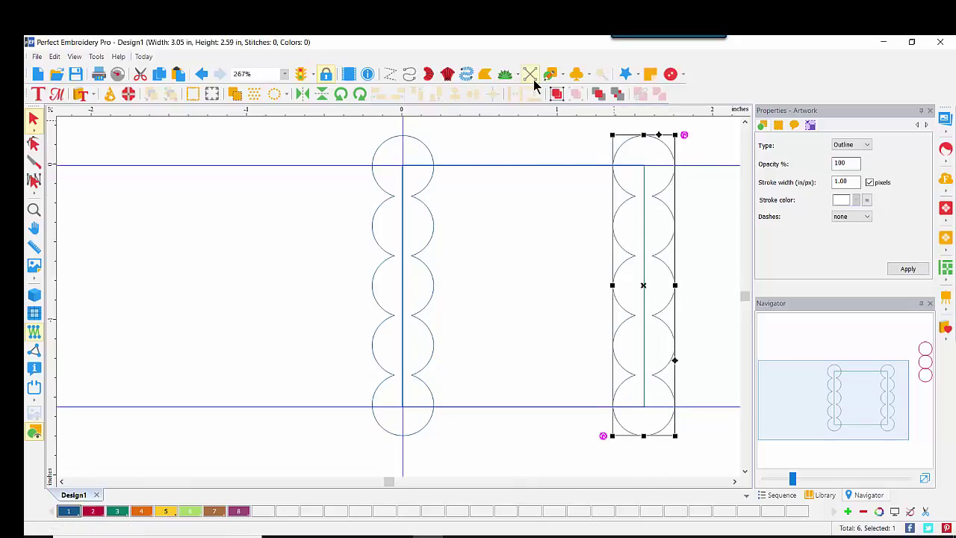
- Place a horizontal guide touching the tops of both scalloped columns and fine-position the right column against it
left_click_drag(586, 106, 585, 139)
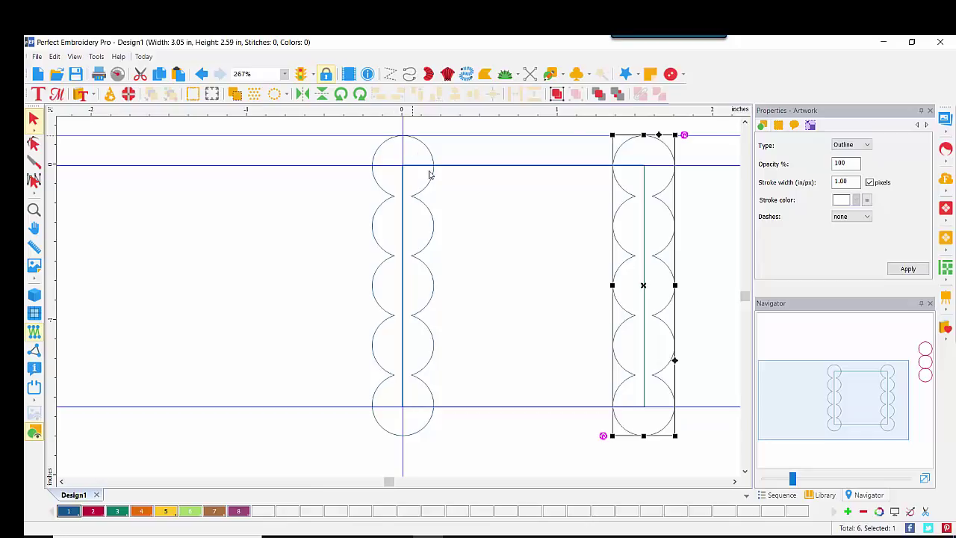
left_click_drag(791, 476, 830, 480)
left_click_drag(831, 416, 854, 371)
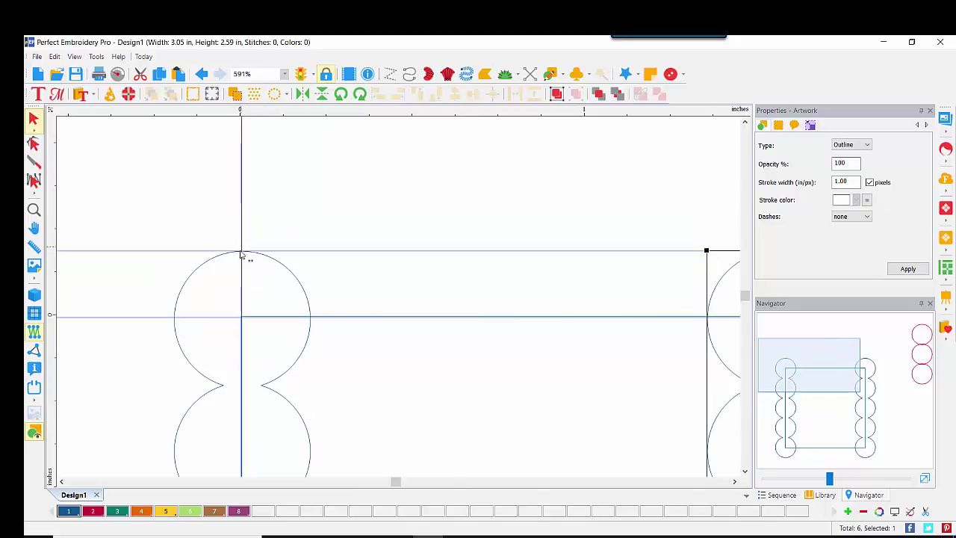
left_click_drag(827, 361, 834, 353)
left_click_drag(670, 287, 670, 287)
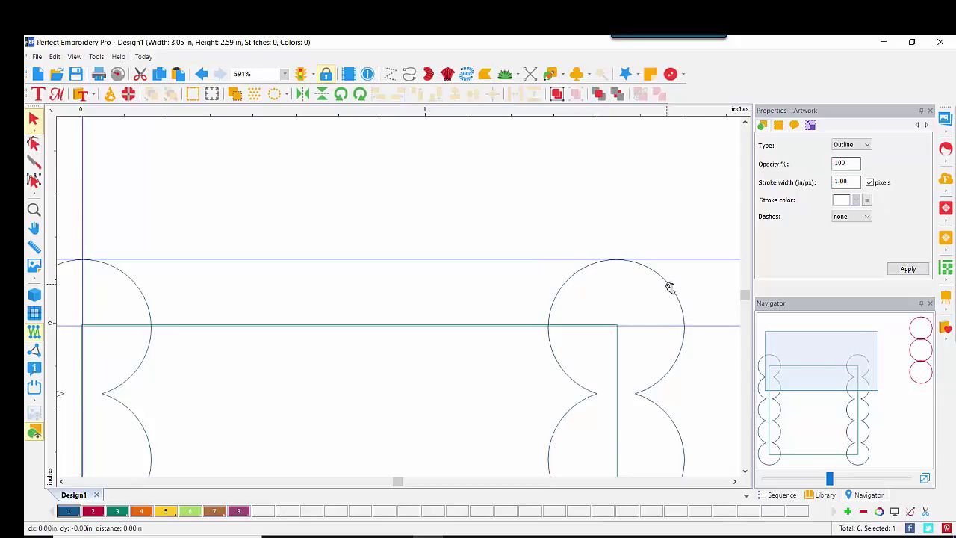
left_click_drag(669, 288, 670, 287)
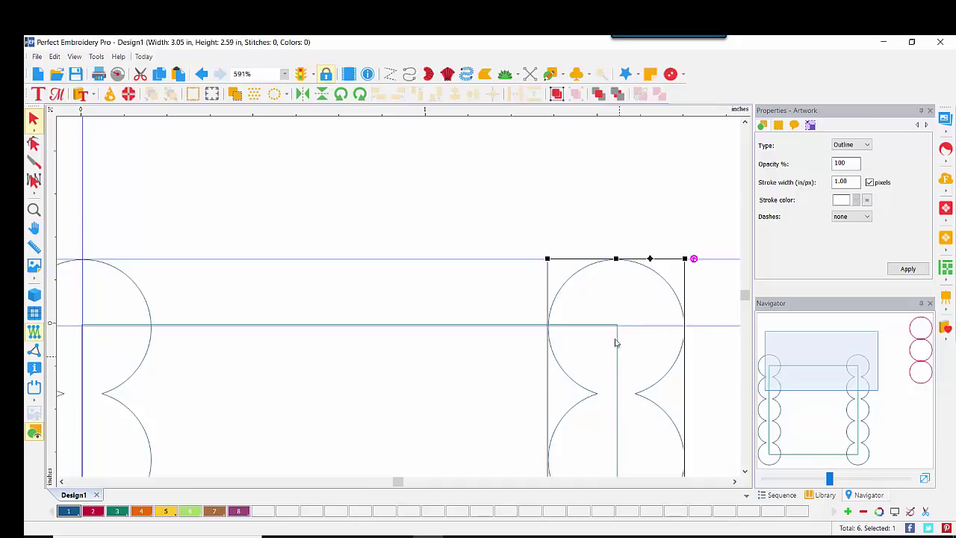
- Place a horizontal guide touching the columns' lower ends and align the two columns level with each other
left_click_drag(869, 380, 863, 457)
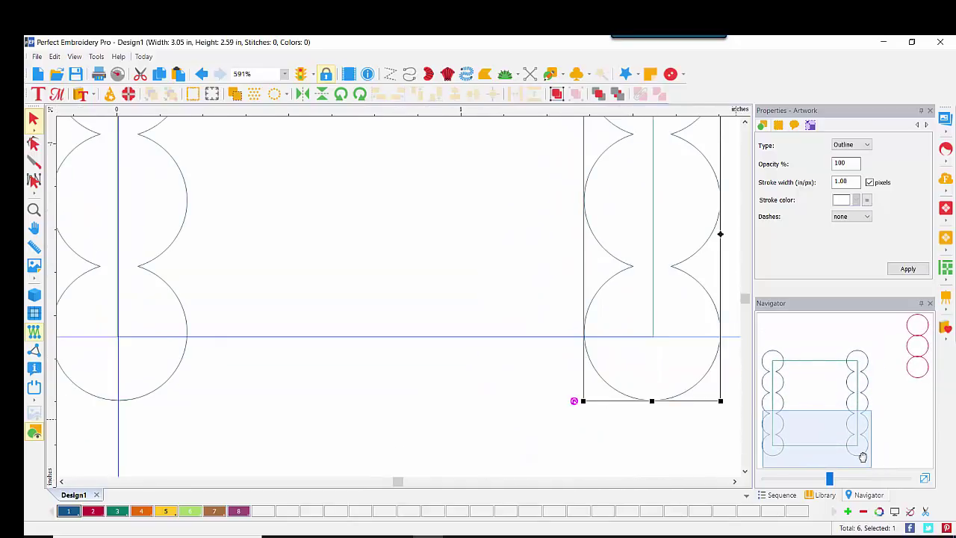
left_click_drag(442, 112, 409, 400)
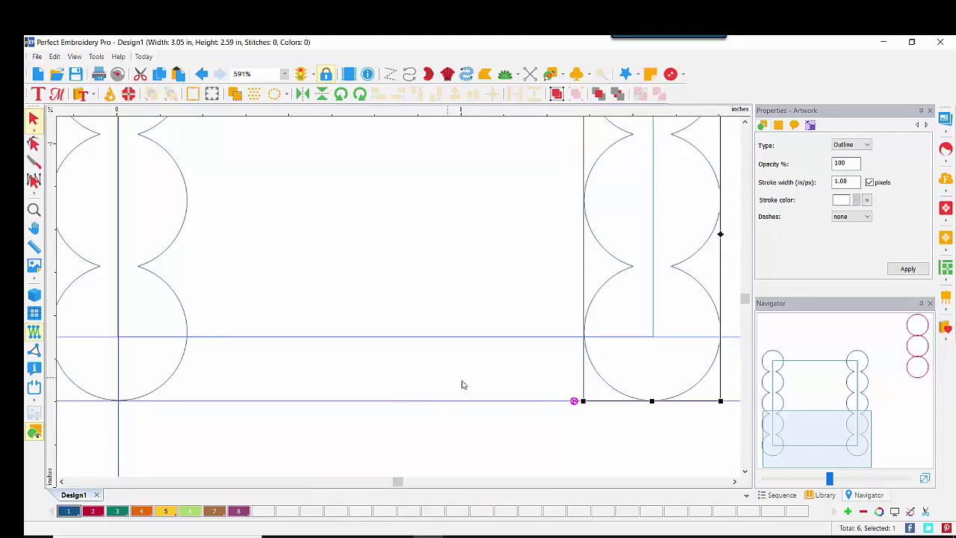
left_click(924, 480)
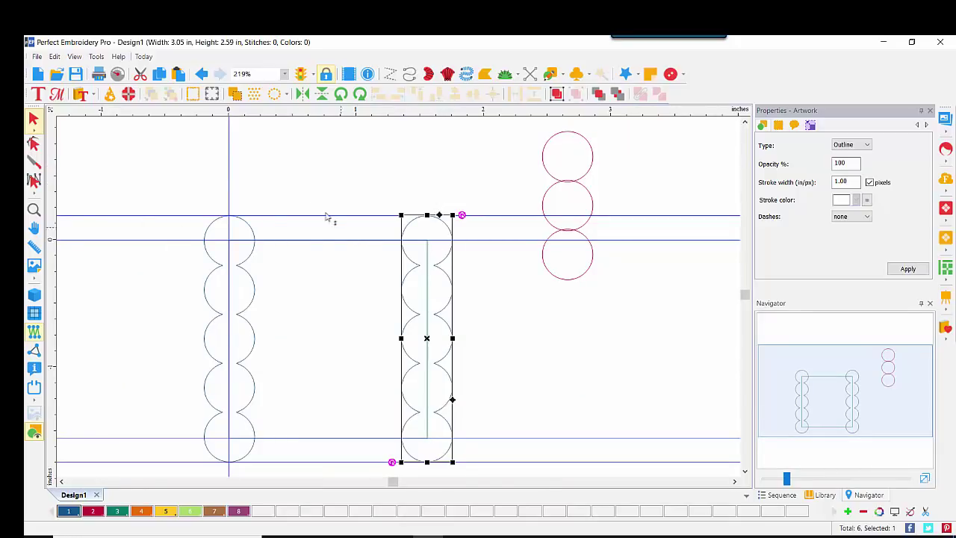
left_click(207, 238, "shift")
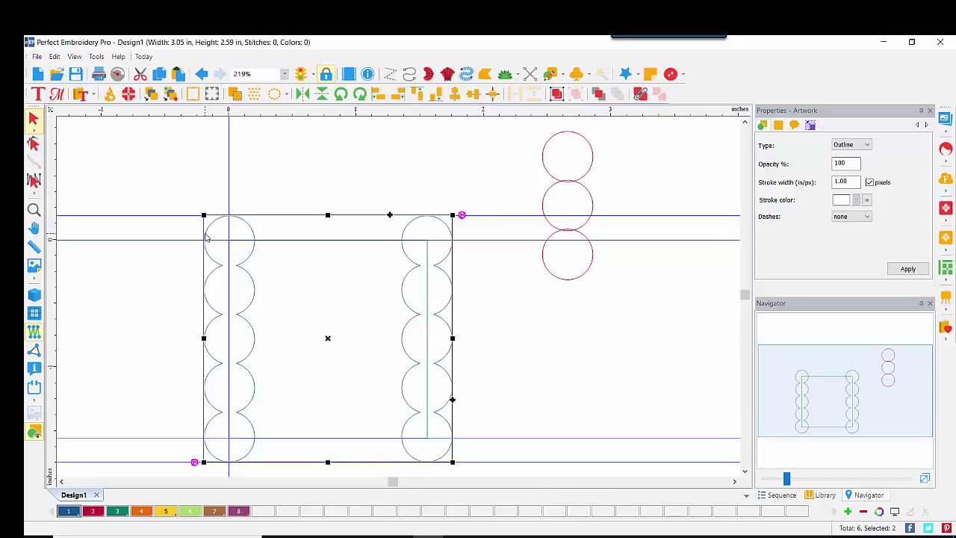
left_click(472, 94)
- Rotate the three red circles together by 90 degrees counterclockwise into a horizontal row
left_click_drag(500, 123, 630, 302)
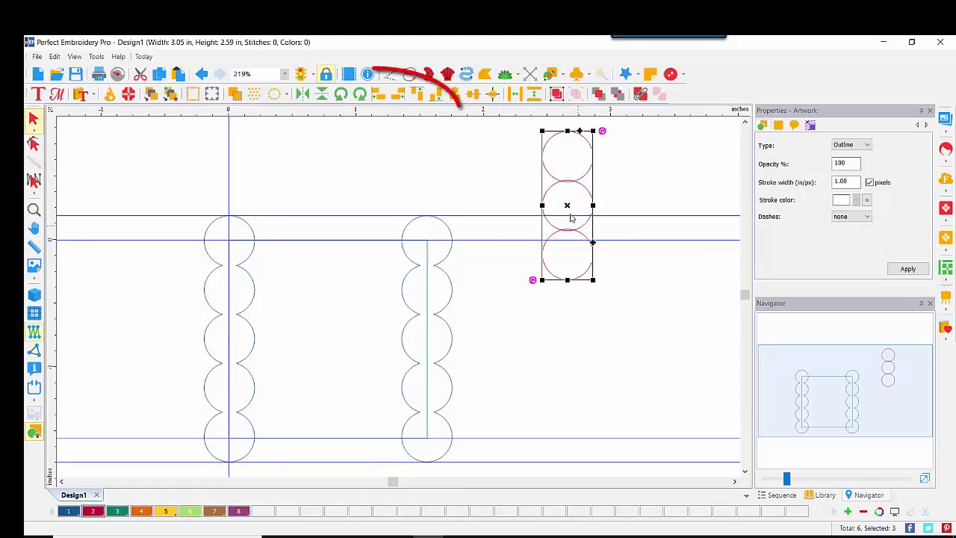
left_click(341, 98)
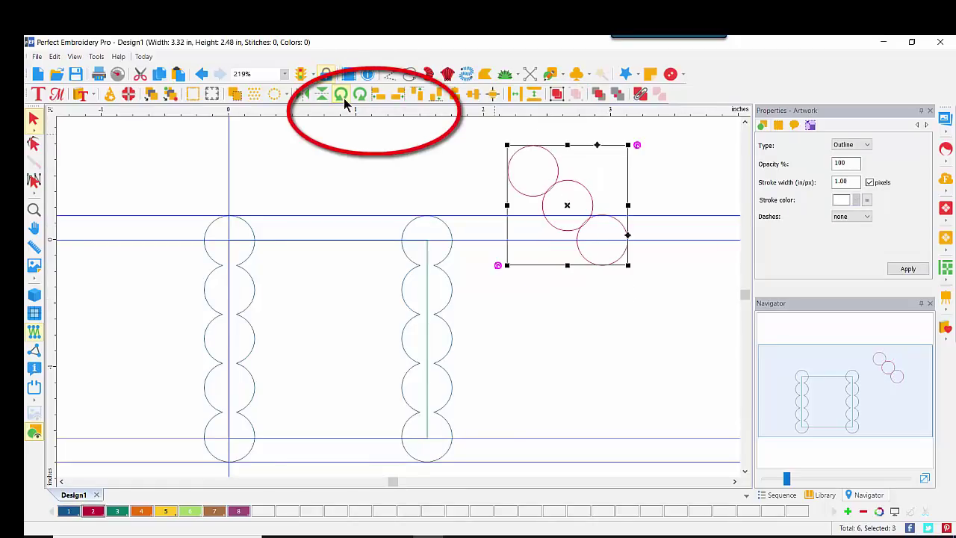
left_click(341, 98)
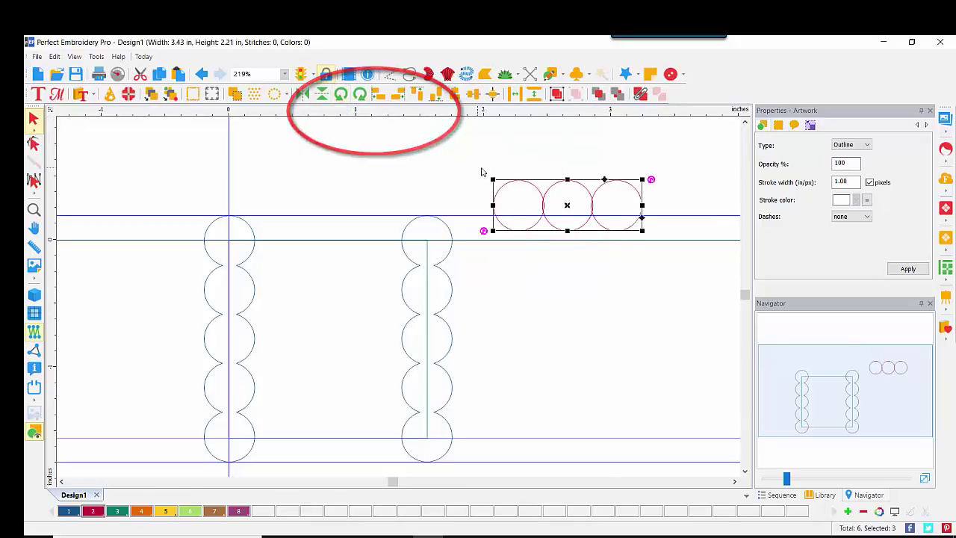
- Place the row of red circles against the top guide between the columns and widen it slightly to overlap both columns' top circles
left_click_drag(582, 187, 344, 221)
left_click_drag(786, 482, 820, 479)
left_click_drag(813, 365, 772, 356)
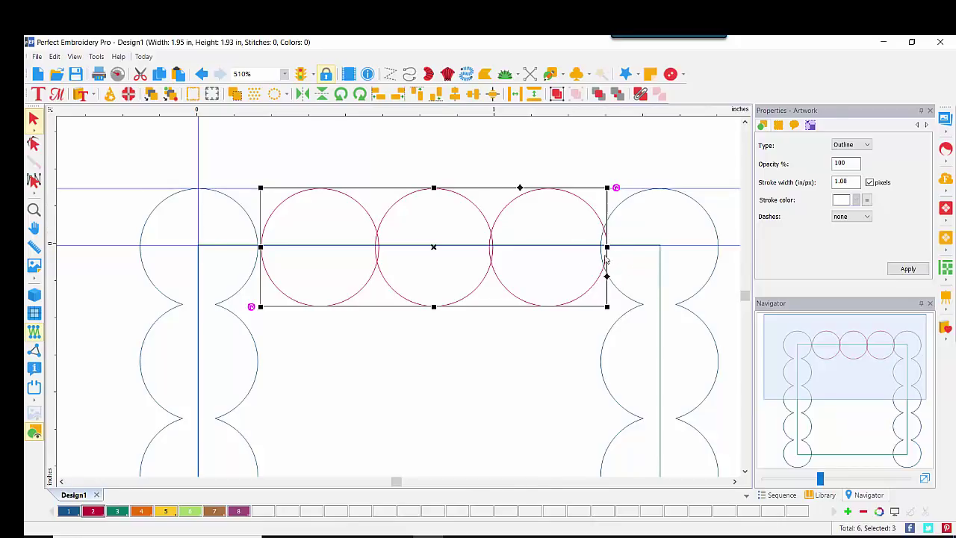
left_click_drag(819, 479, 837, 479)
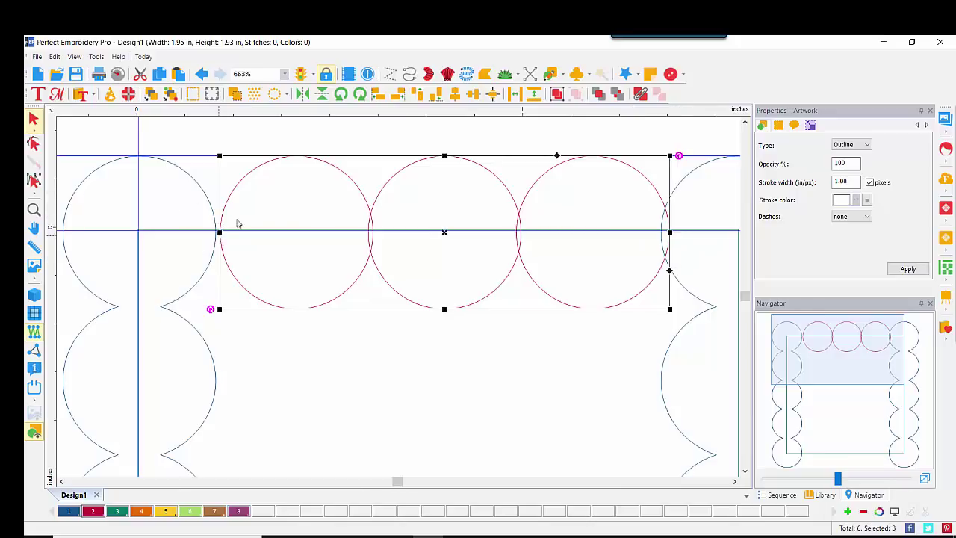
left_click(360, 189)
left_click_drag(360, 189, 355, 190)
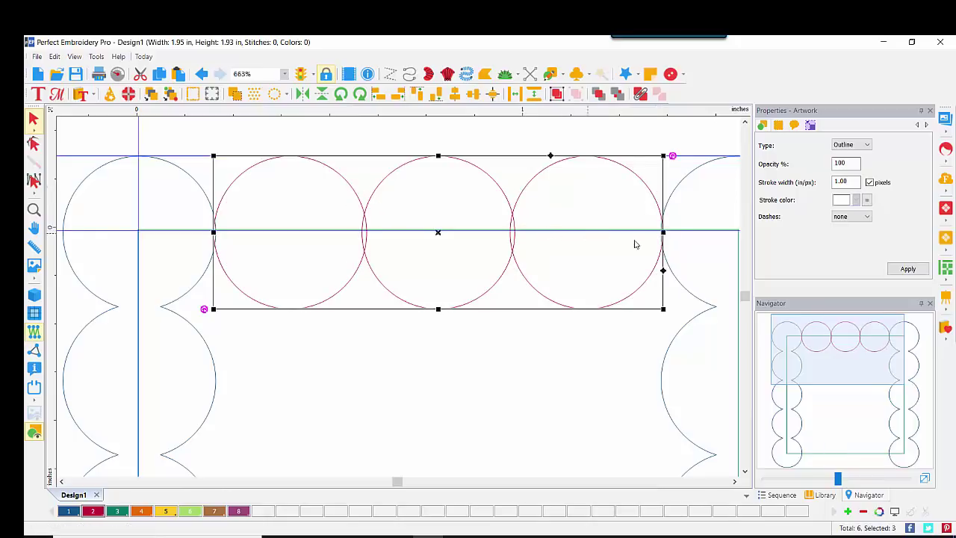
left_click_drag(662, 233, 666, 238)
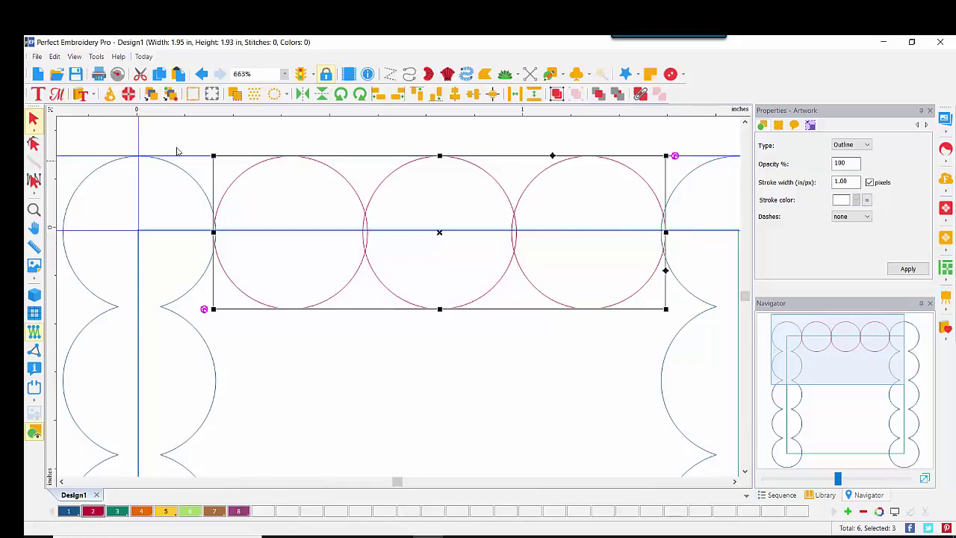
left_click(692, 194)
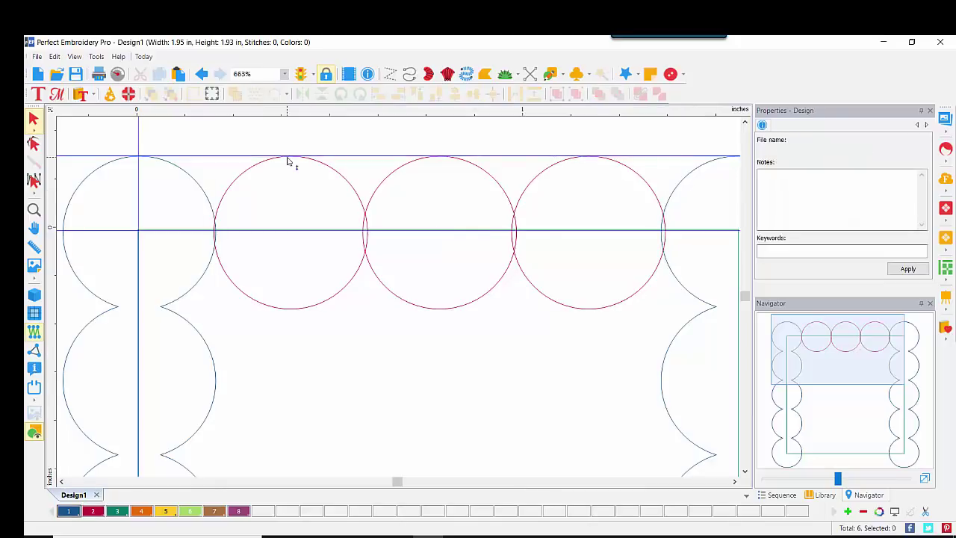
- Weld the left and middle red circles of the top row into one outline
left_click(337, 175)
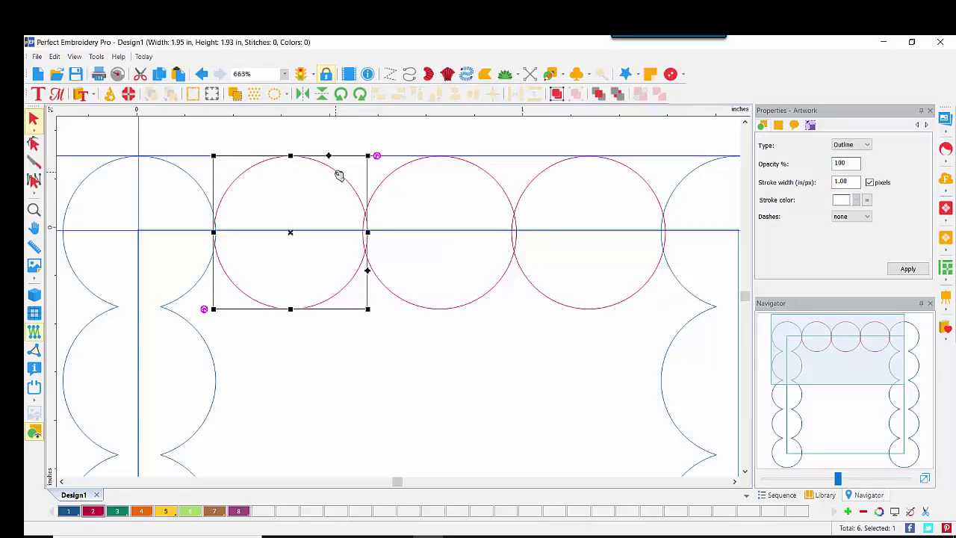
left_click(482, 173, "shift")
right_click(333, 220)
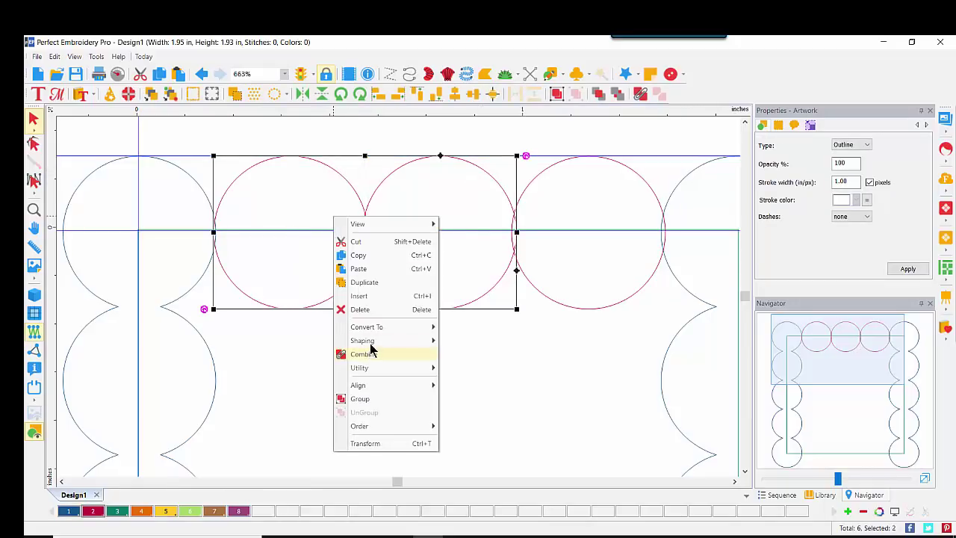
mouse_move(368, 341)
left_click(482, 356)
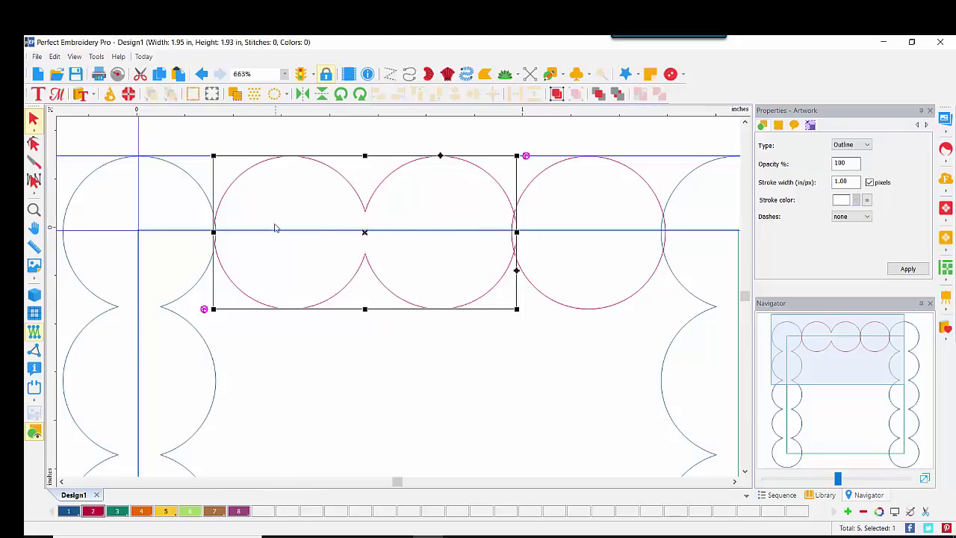
- Weld the right red circle to the joined pair to complete the top row's scalloped outline
left_click(619, 164, "shift")
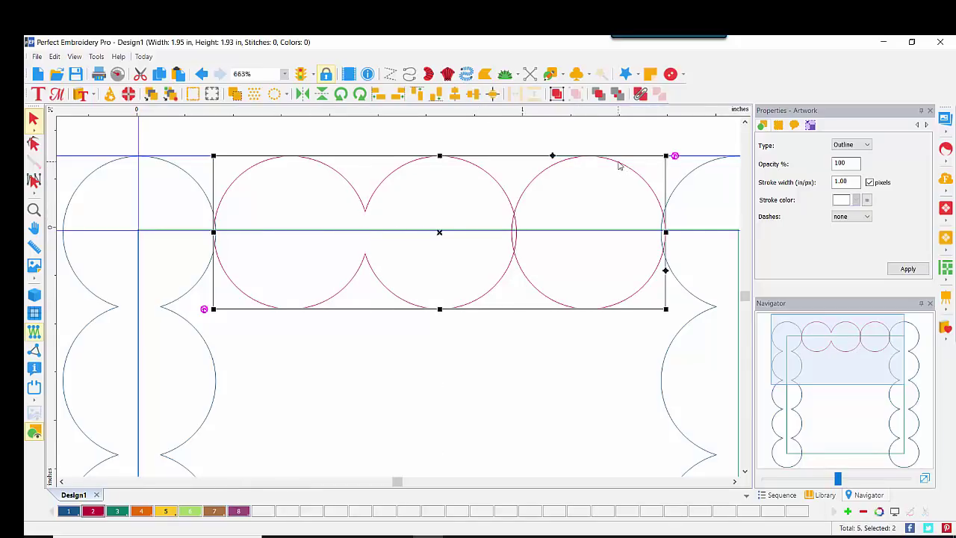
right_click(579, 250)
mouse_move(645, 371)
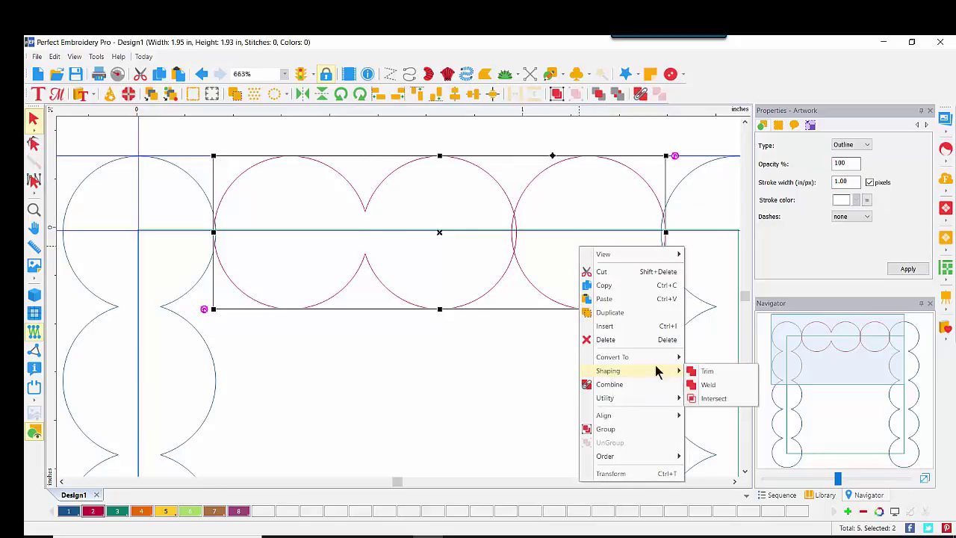
left_click(706, 385)
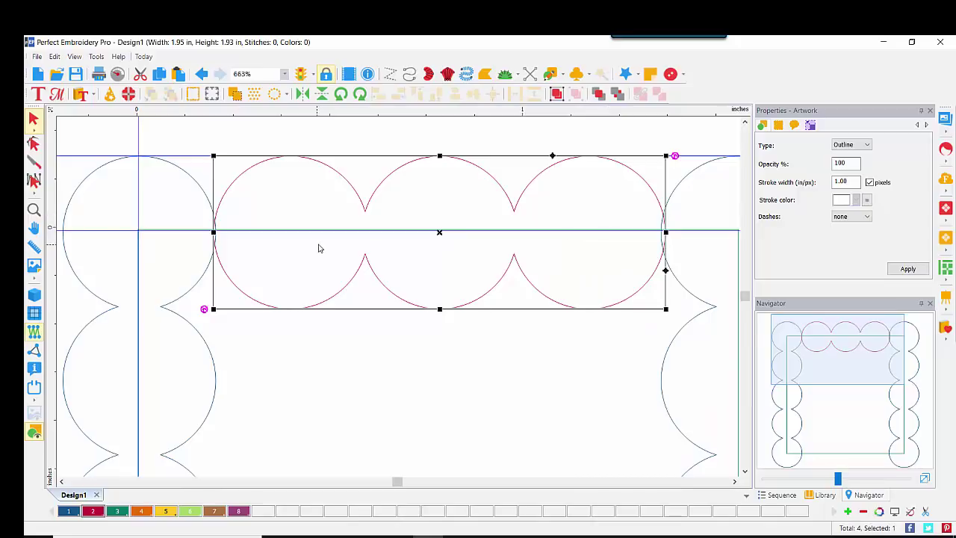
- Copy the welded red row and fit the copy on the lowest guide between the two columns' bottom circles
left_click_drag(838, 479, 798, 485)
left_click_drag(860, 400, 853, 423)
left_click(159, 77)
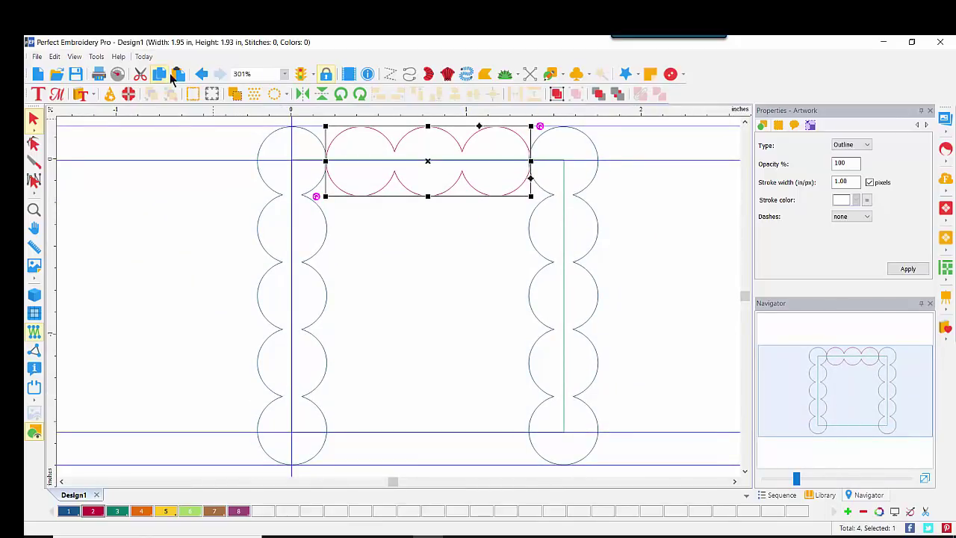
left_click(177, 75)
left_click_drag(443, 196, 441, 464)
left_click_drag(796, 478, 873, 478)
left_click_drag(850, 404, 860, 459)
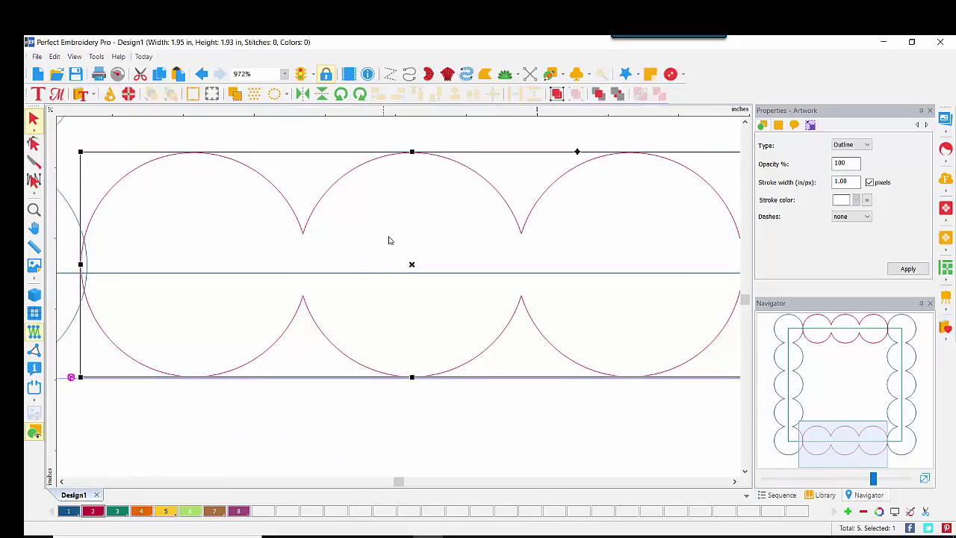
left_click_drag(478, 178, 479, 178)
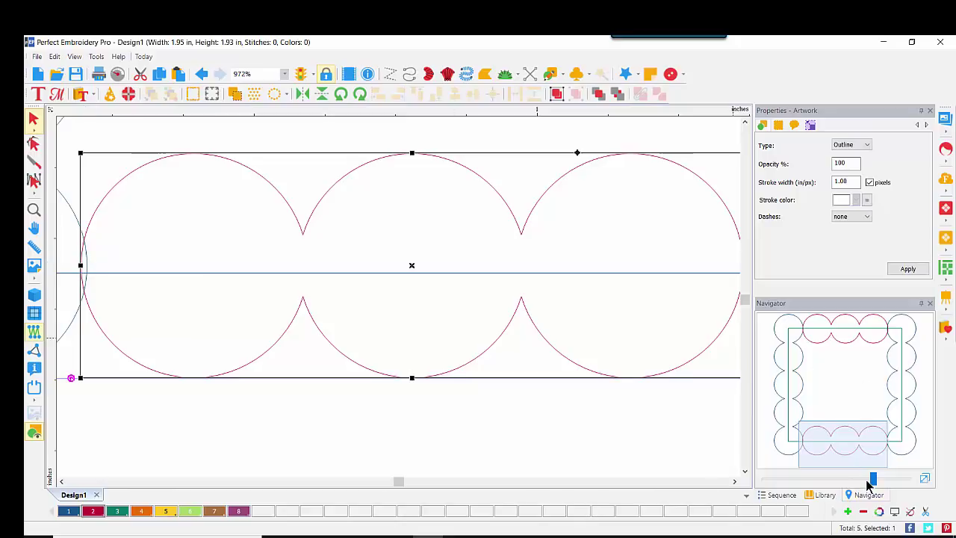
left_click_drag(822, 457, 837, 456)
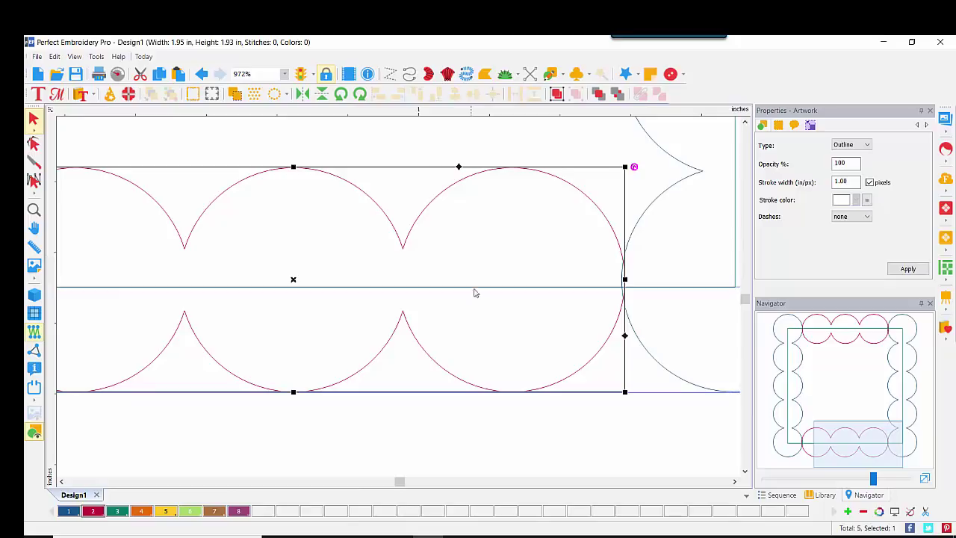
- Remove all guidelines from the design
left_click(924, 479)
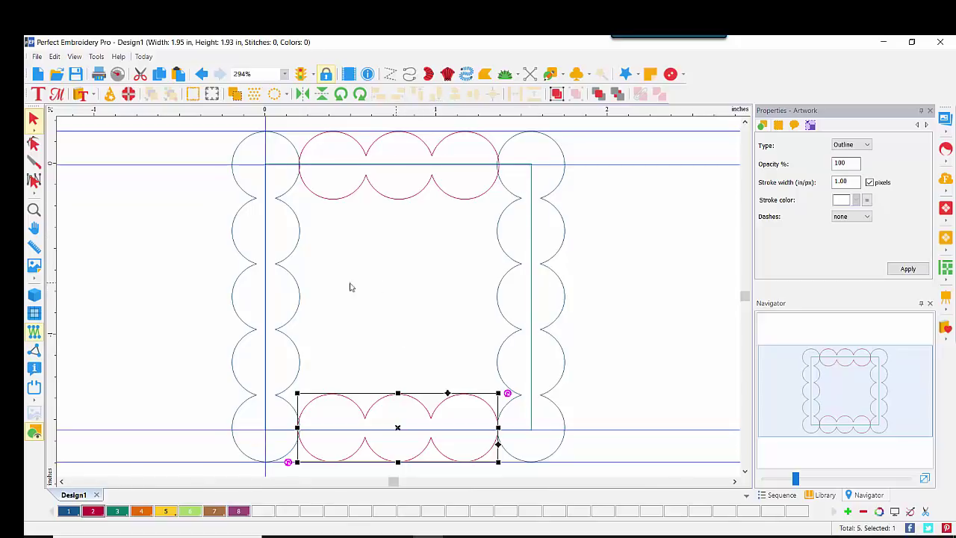
right_click(49, 260)
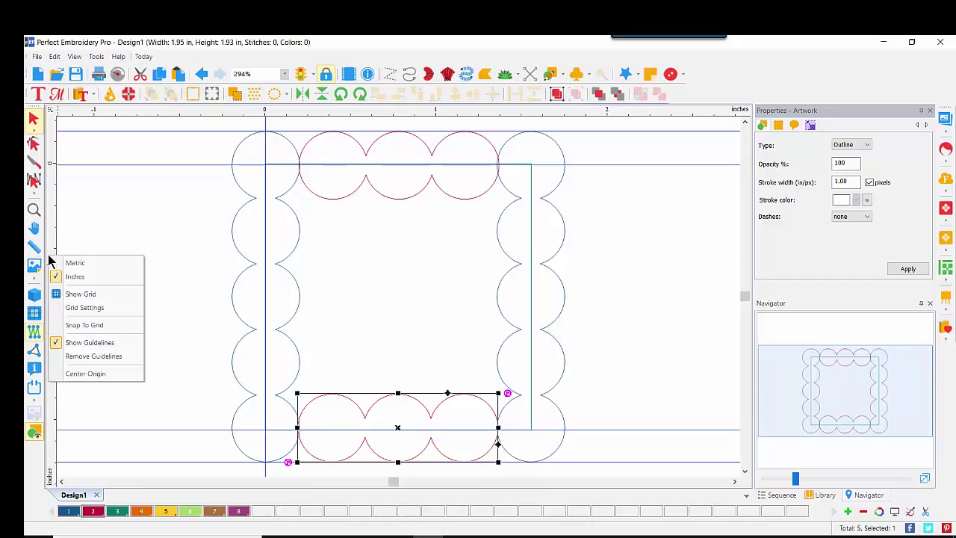
left_click(76, 359)
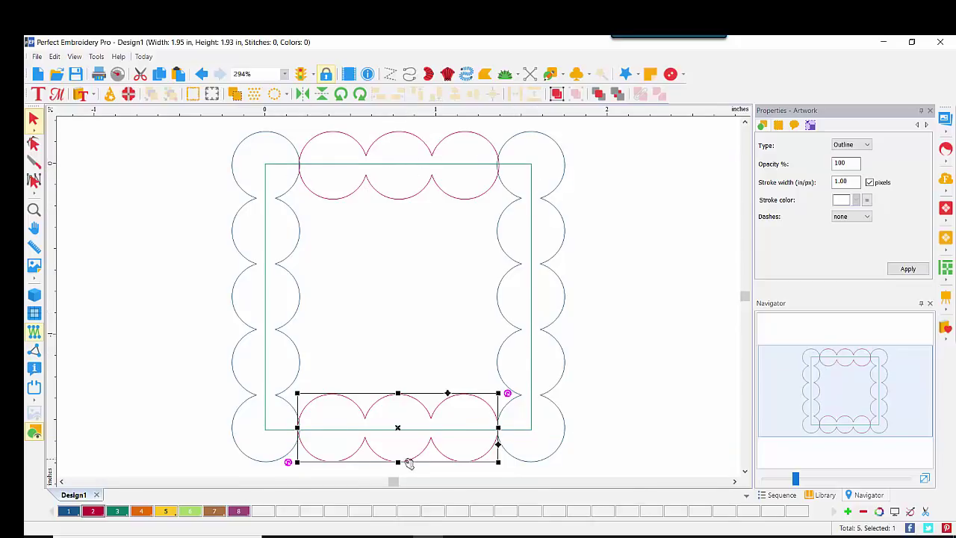
- Weld the red bottom row to the right scalloped column, and clear the selection
left_click(560, 347, "shift")
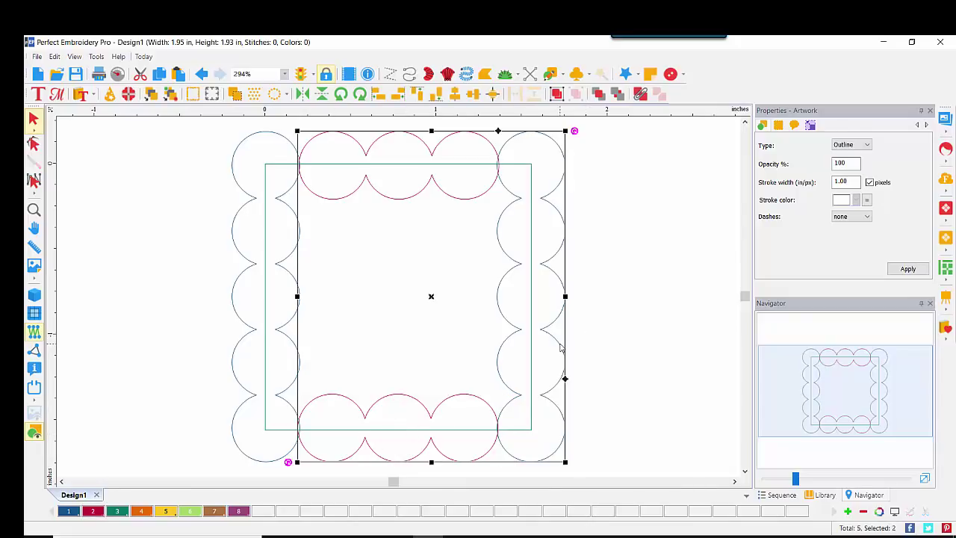
right_click(530, 347)
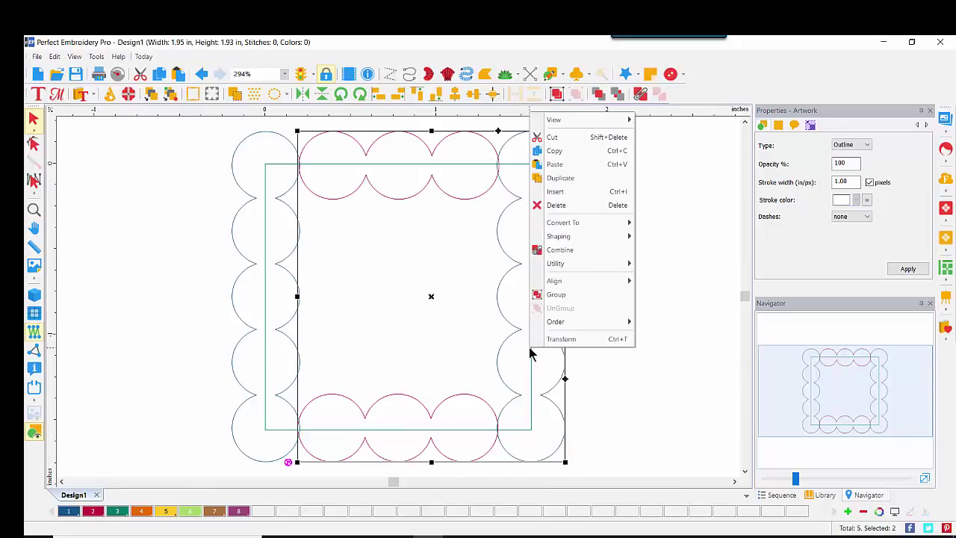
mouse_move(559, 238)
left_click(663, 252)
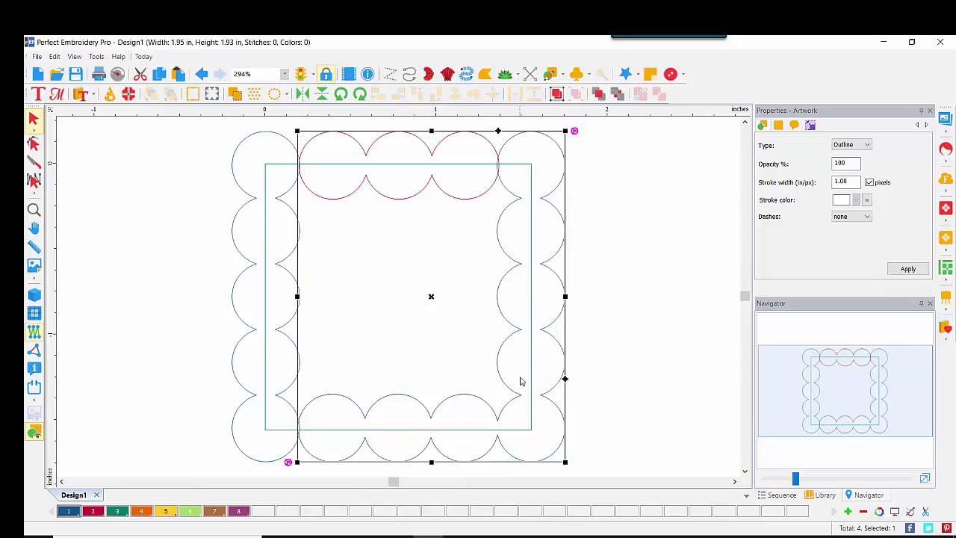
left_click(606, 203)
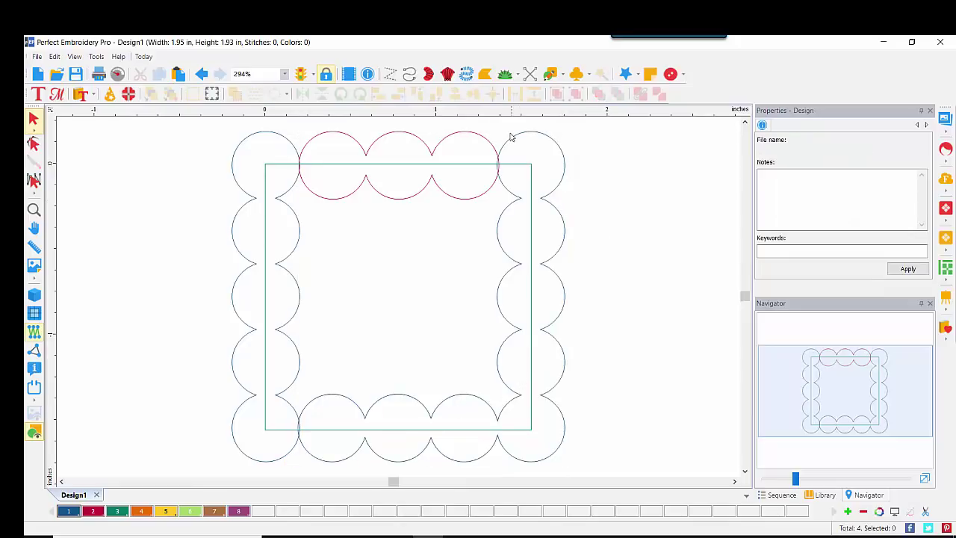
- Weld the red top row to the joined right column and bottom row
left_click(381, 140)
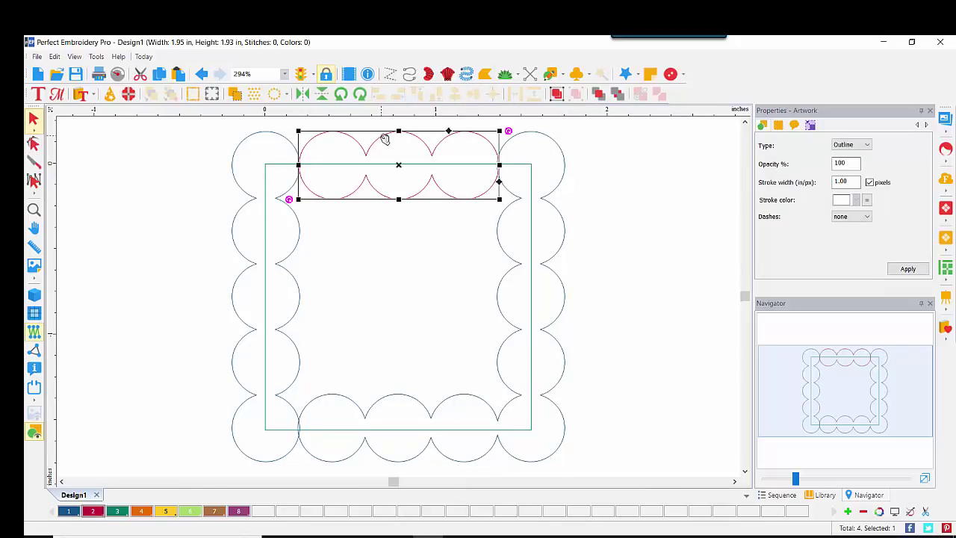
left_click(544, 140, "shift")
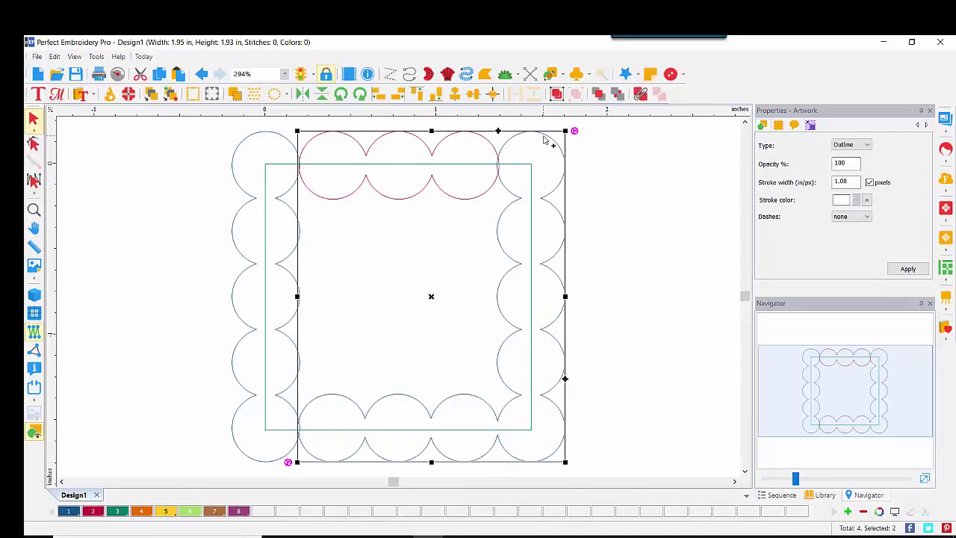
right_click(452, 159)
mouse_move(508, 280)
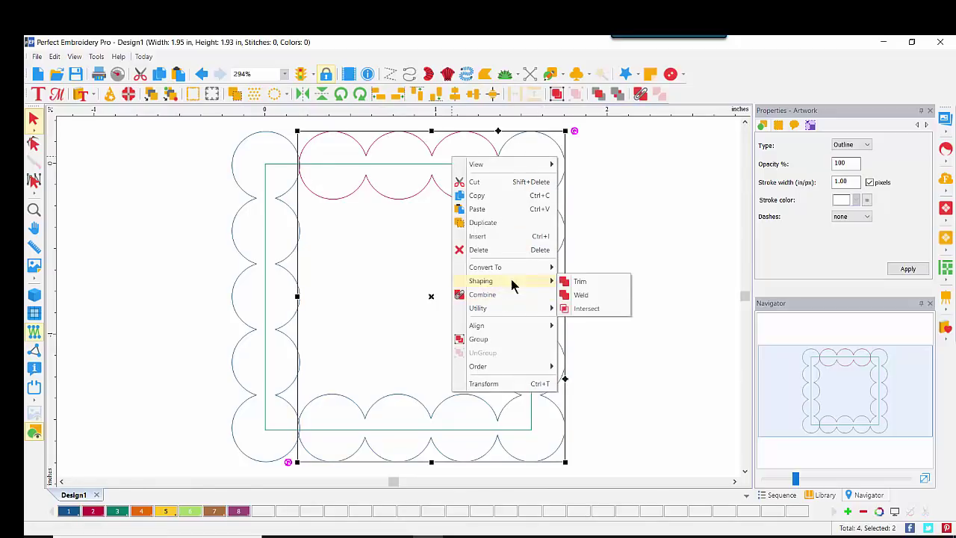
left_click(582, 295)
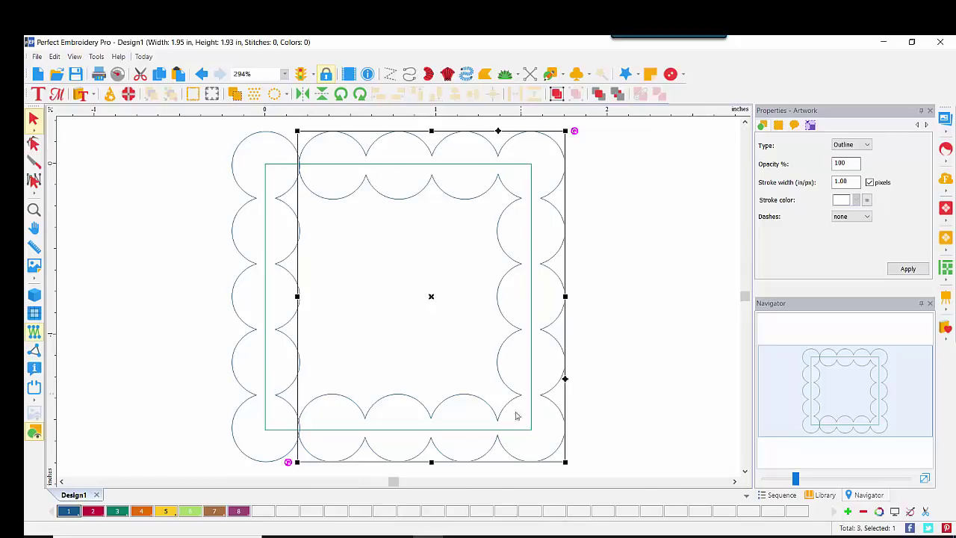
- Weld the left scalloped column to the rest to close the square scalloped frame
left_click(232, 162, "shift")
right_click(245, 157)
mouse_move(292, 281)
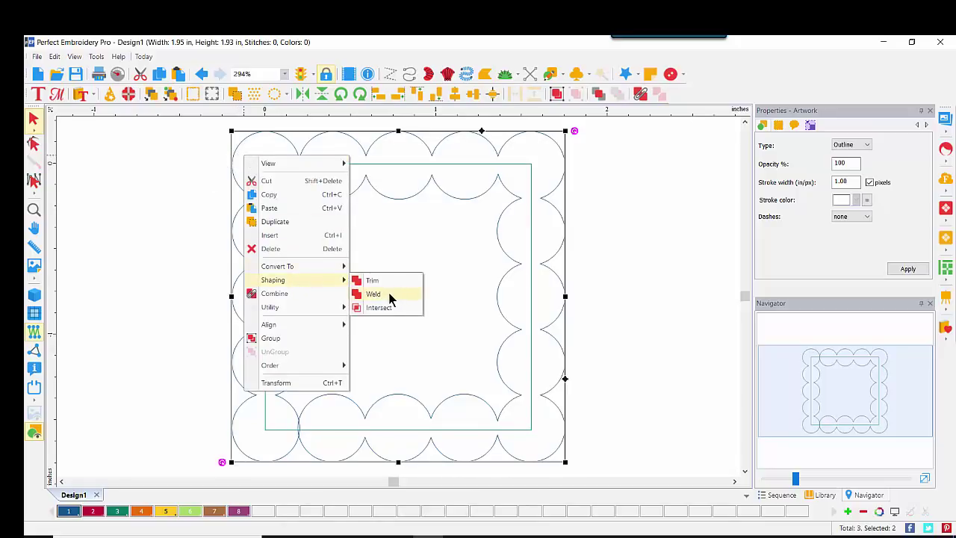
left_click(373, 294)
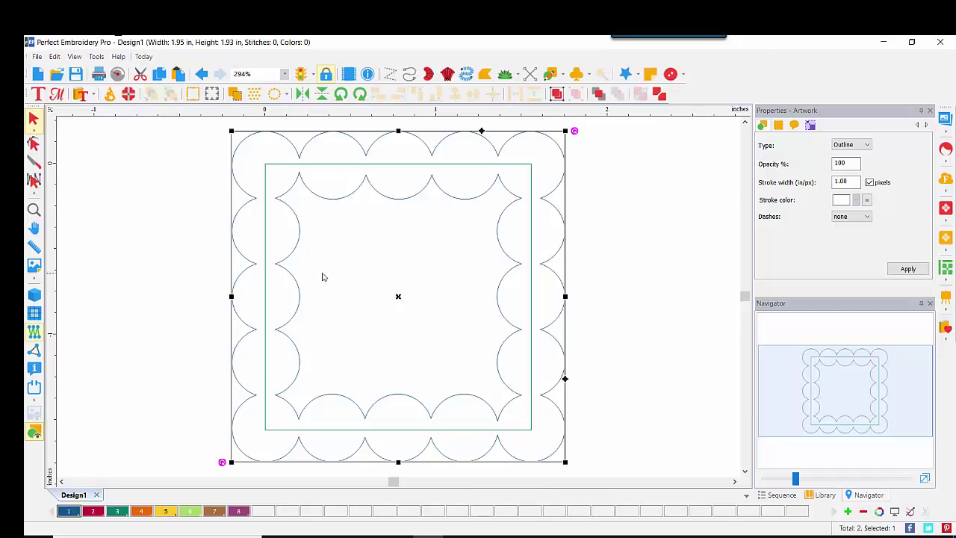
- Save the design under the new file name "circles welded"
left_click(36, 57)
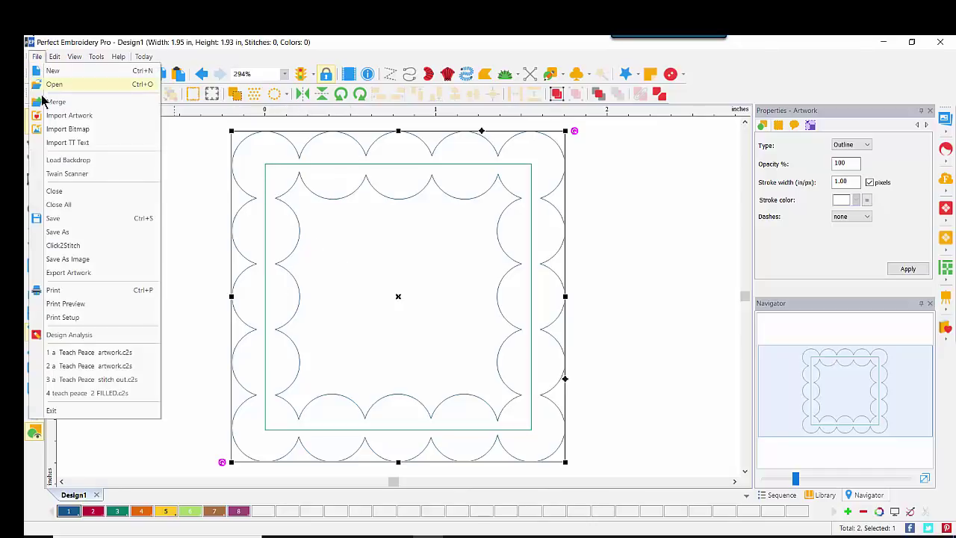
left_click(50, 234)
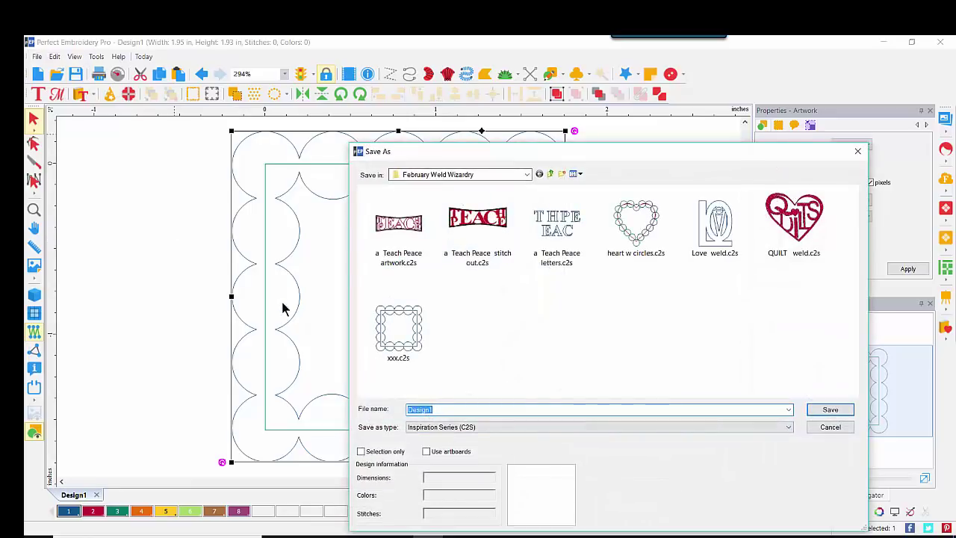
type("circl")
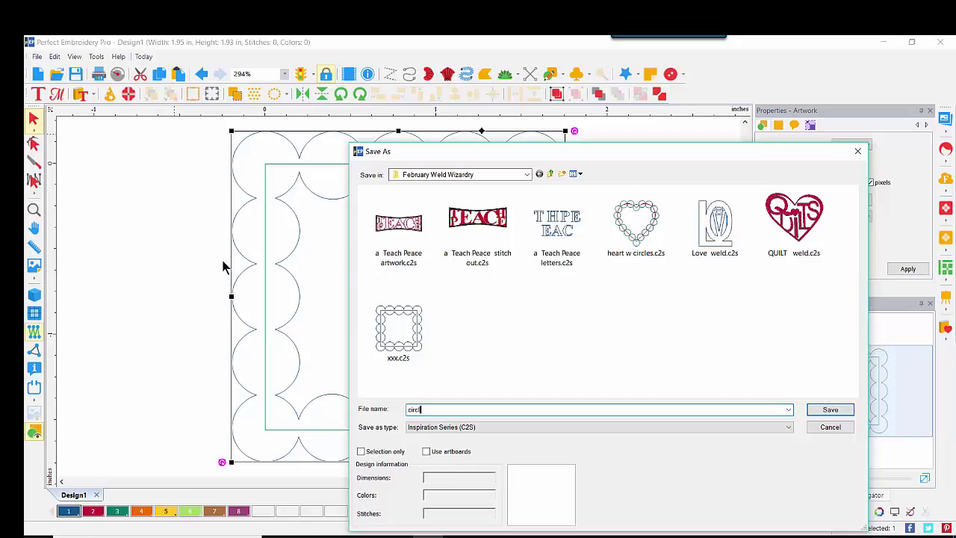
type("es welded")
key("Return")
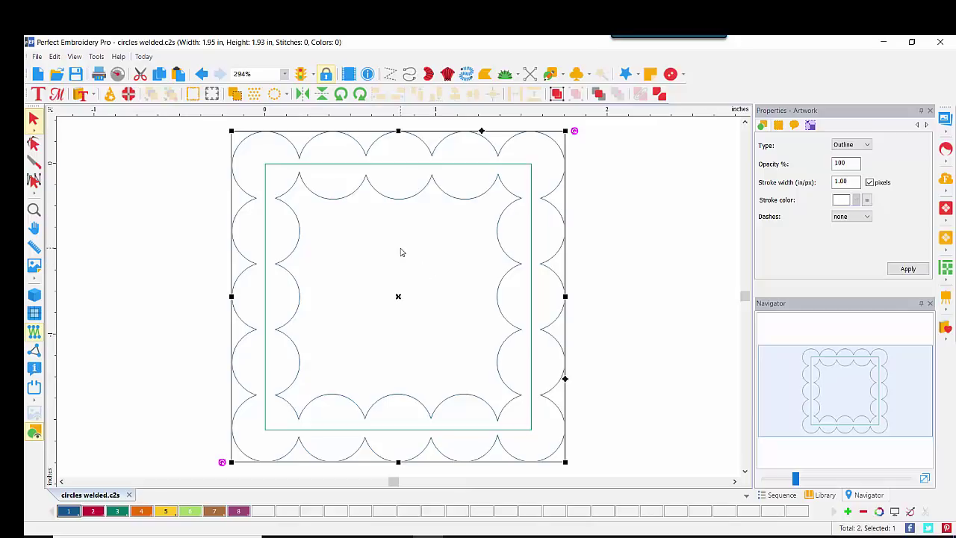
- Copy the scalloped frame with its rectangle, and place the pasted copy to the left of the original
left_click_drag(796, 479, 776, 483)
left_click(295, 200)
left_click_drag(295, 201, 515, 407)
left_click(159, 74)
left_click(178, 73)
left_click_drag(425, 249, 249, 249)
left_click_drag(774, 478, 785, 479)
left_click_drag(908, 380, 871, 379)
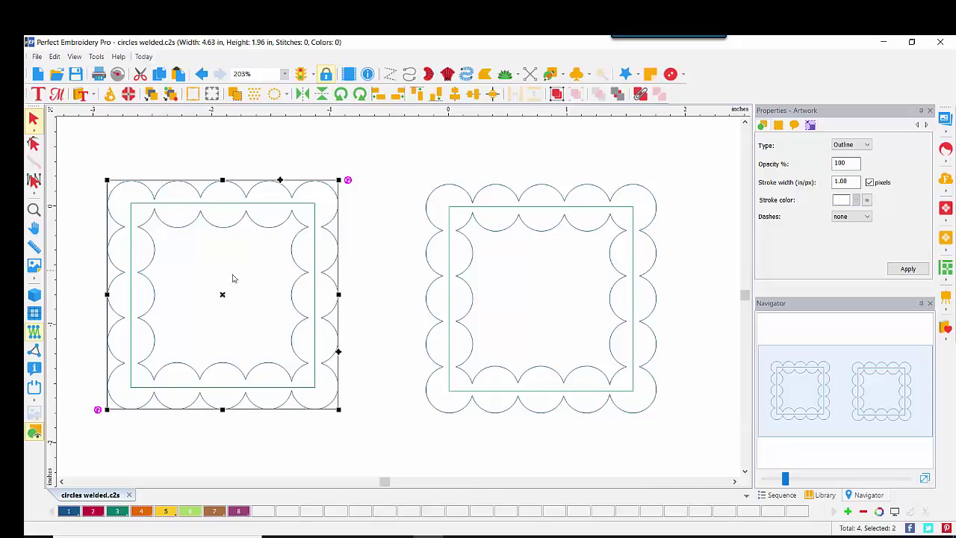
- Recolor the copied frame and rectangle with thread color 2, Cherry, and weld them into one shape
left_click(778, 498)
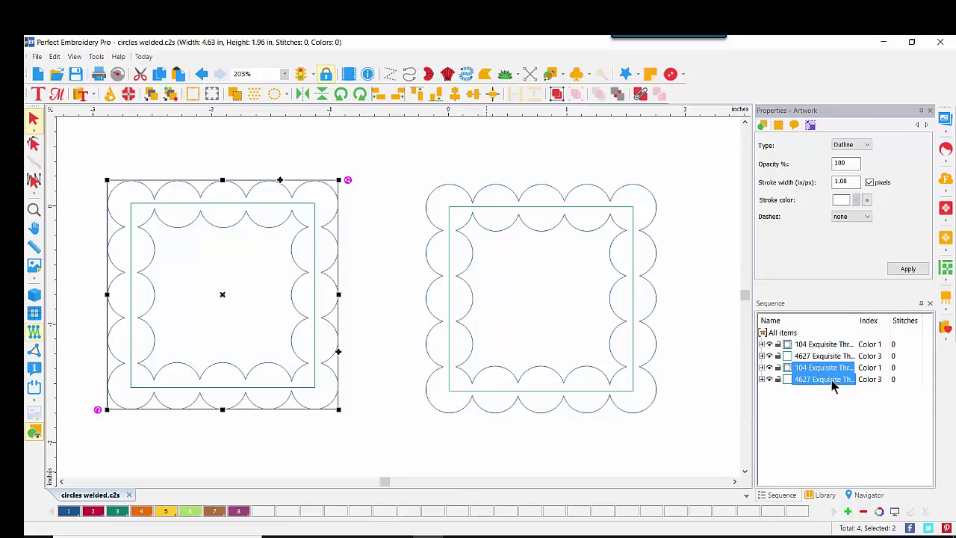
left_click(92, 512)
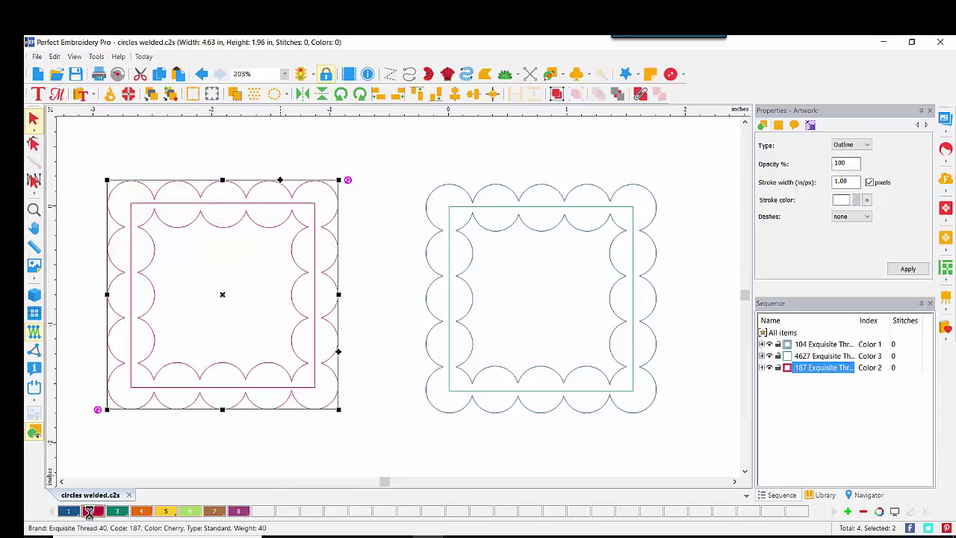
right_click(160, 211)
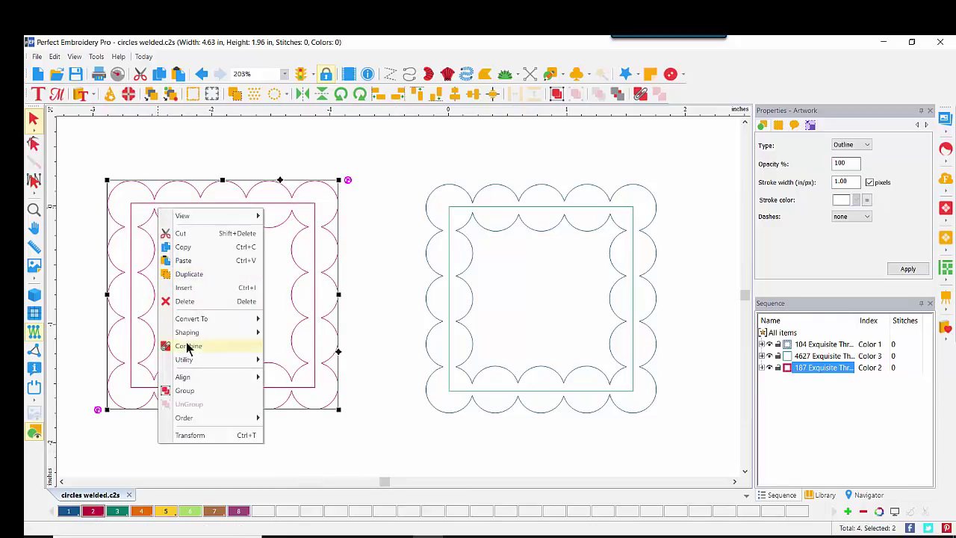
mouse_move(188, 338)
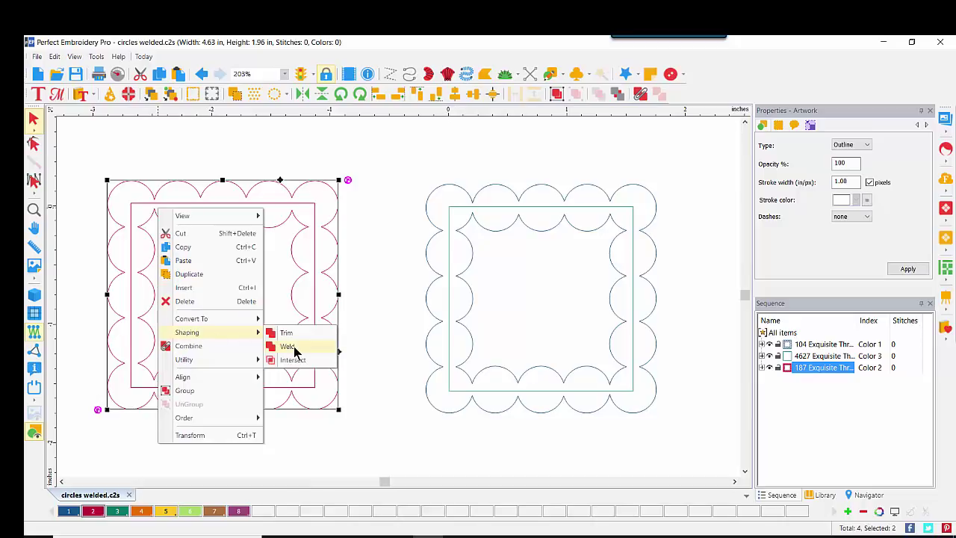
left_click(288, 347)
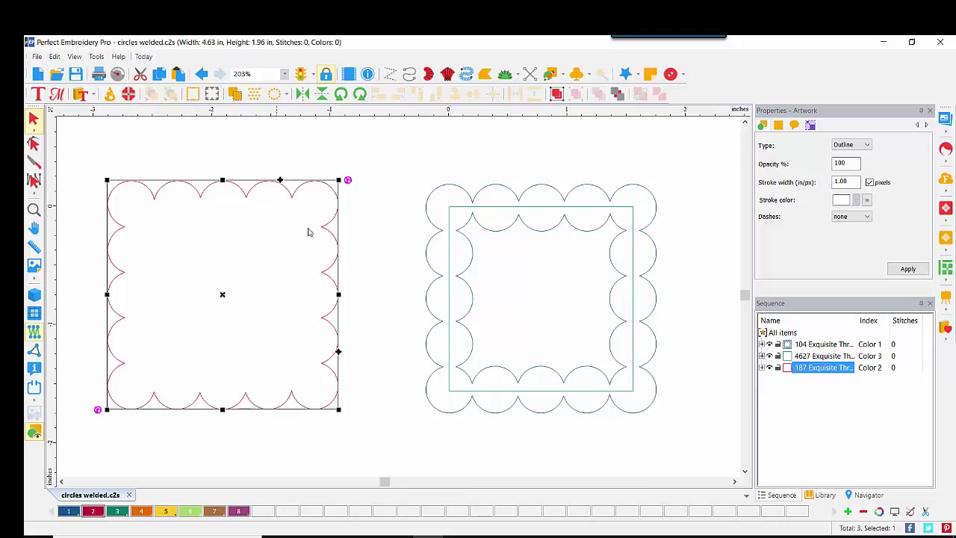
- Intersect the original scalloped frame with its rectangle
left_click_drag(391, 148, 690, 437)
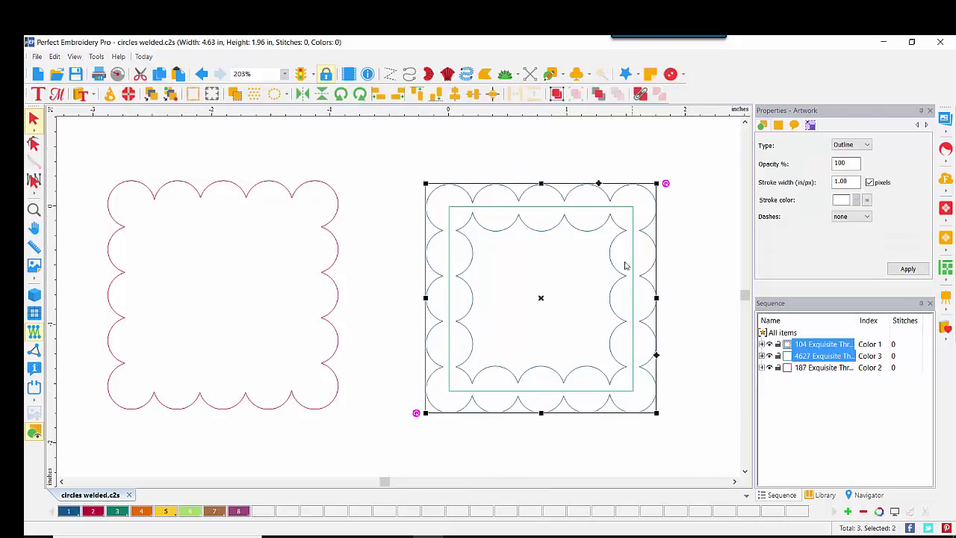
right_click(572, 224)
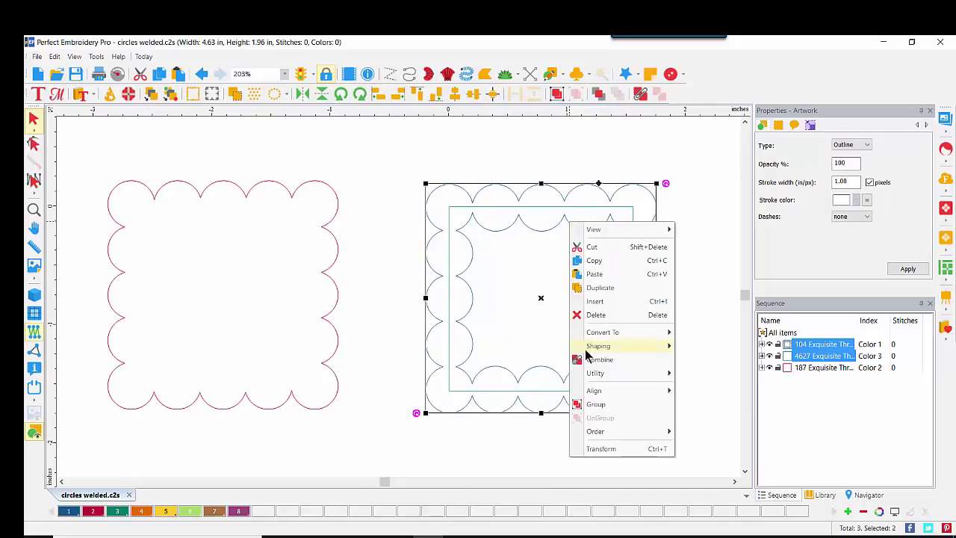
mouse_move(590, 348)
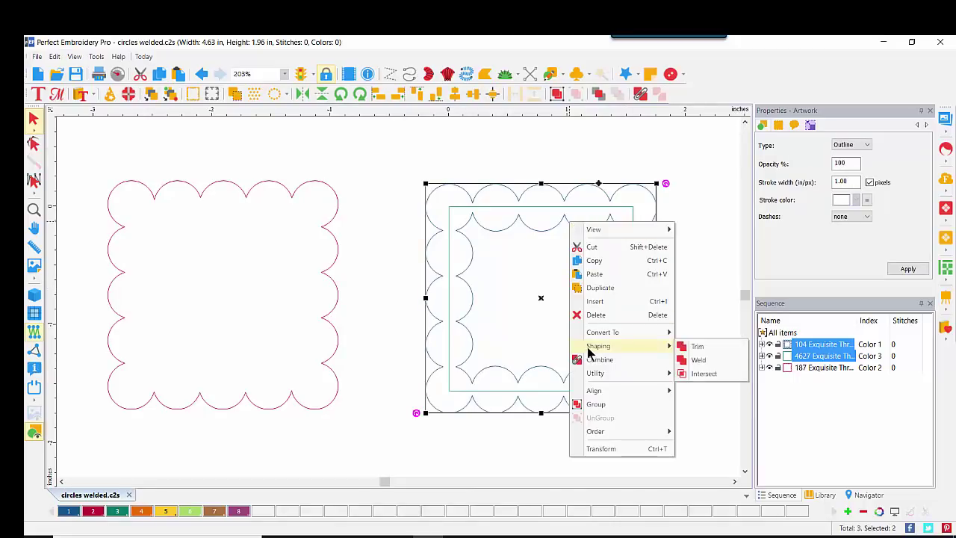
left_click(698, 377)
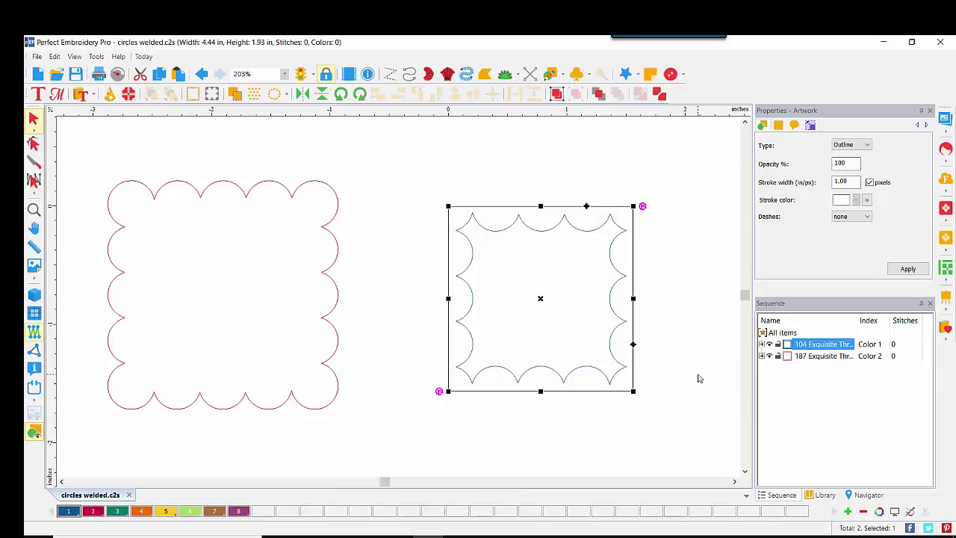
- Convert the intersected frame on the right to a Complex Fill
left_click(479, 231)
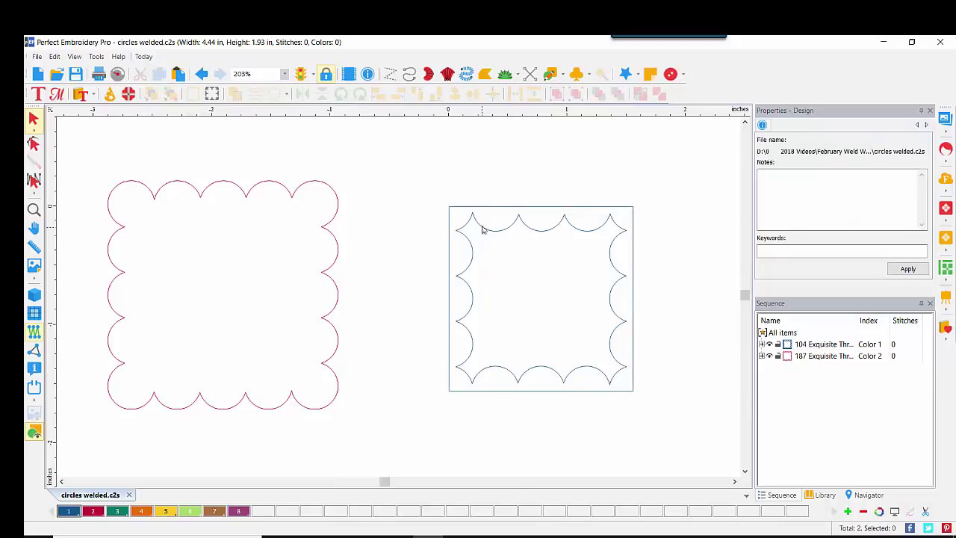
right_click(614, 239)
left_click(600, 229)
left_click(602, 229)
right_click(603, 229)
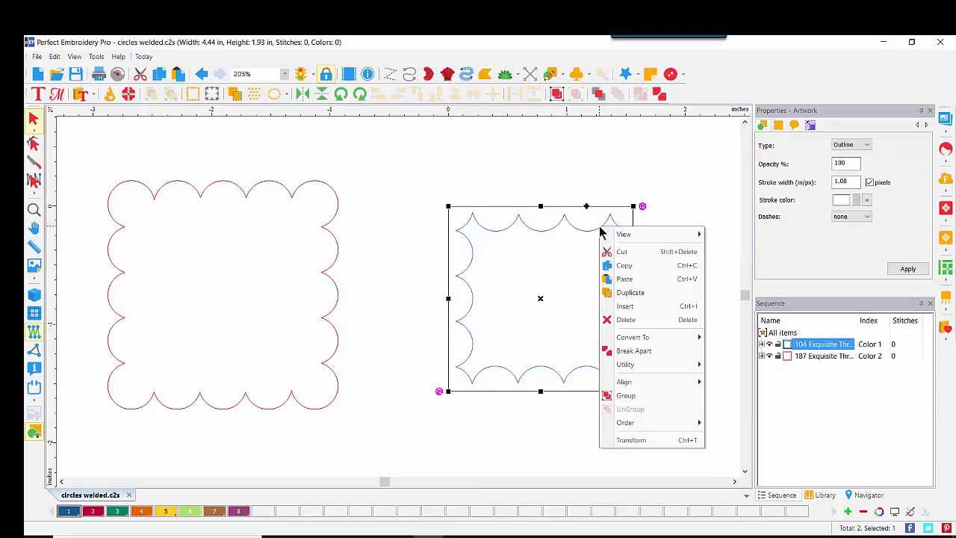
mouse_move(655, 336)
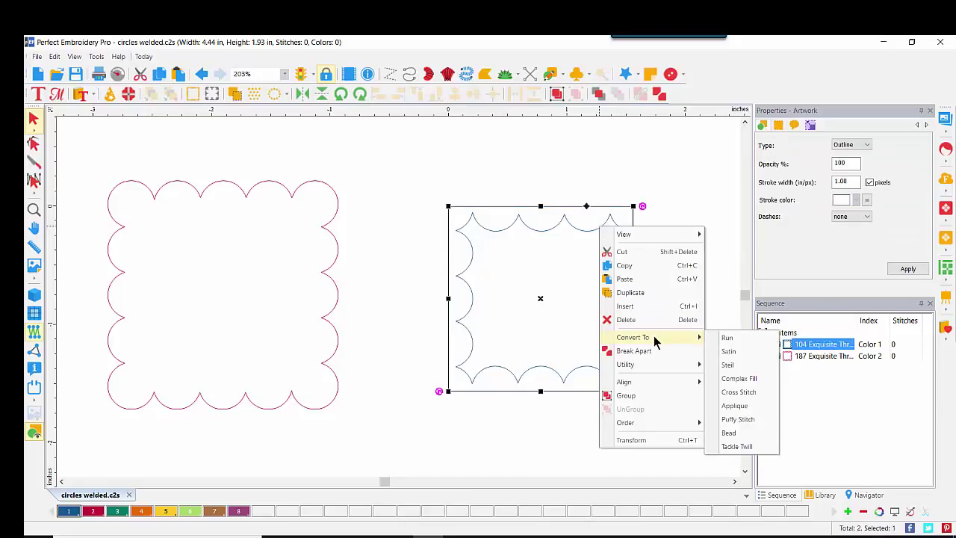
left_click(729, 379)
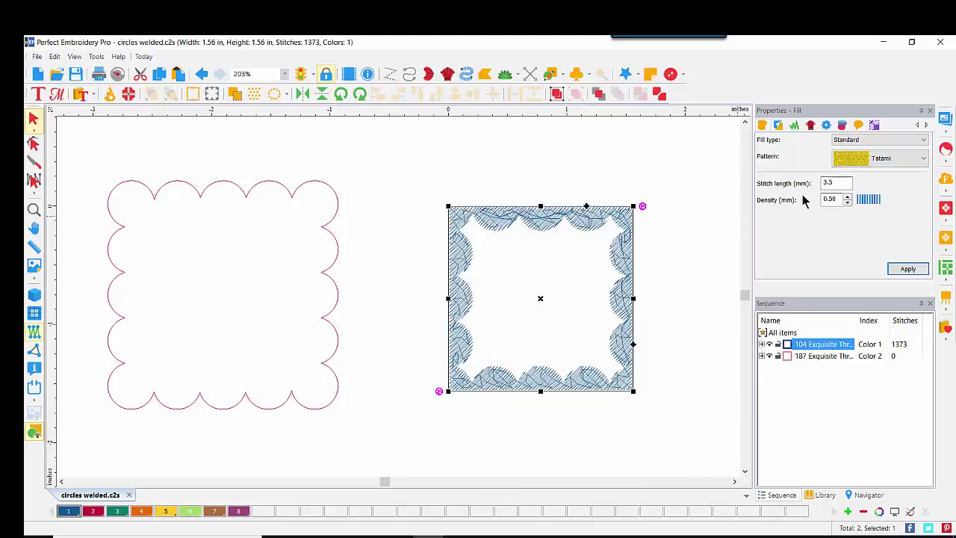
- Set the right frame's fill density to 0.30 mm and apply it
left_click(847, 202)
left_click(847, 202)
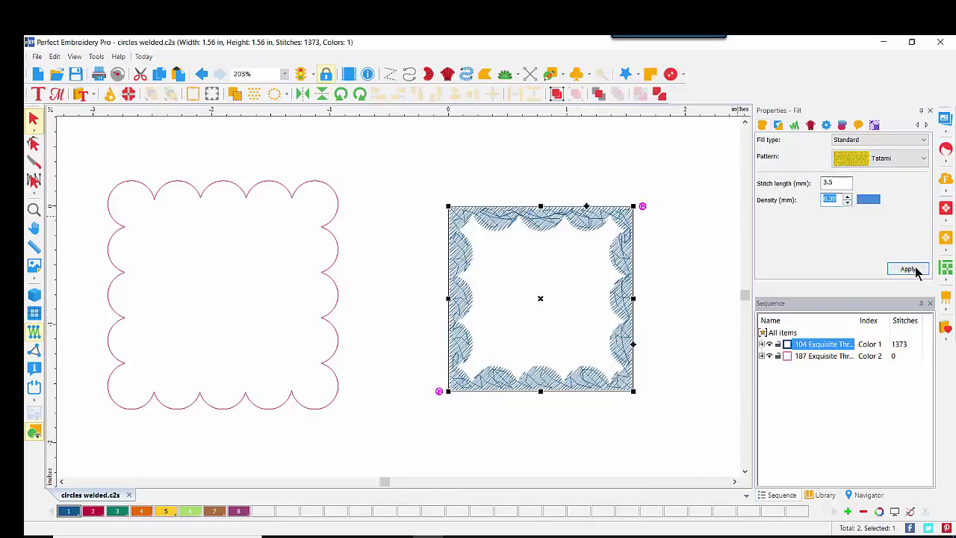
left_click(916, 270)
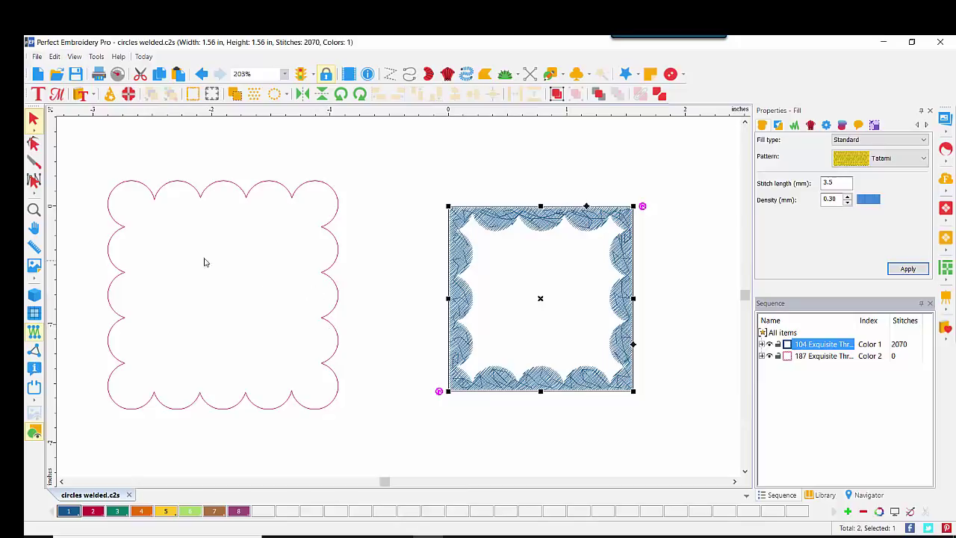
- Try converting the red scalloped outline on the left to a Complex Fill, and undo the conversion
left_click(119, 227)
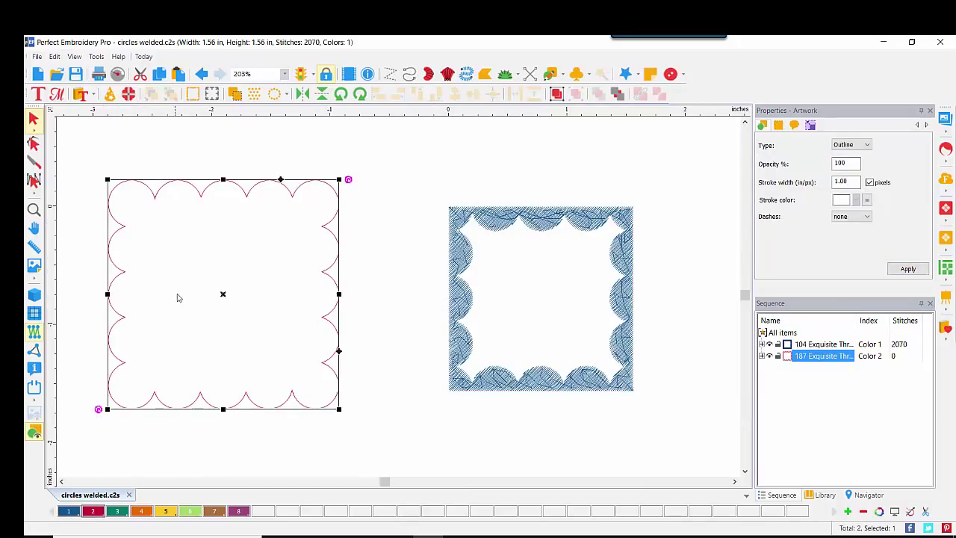
right_click(198, 275)
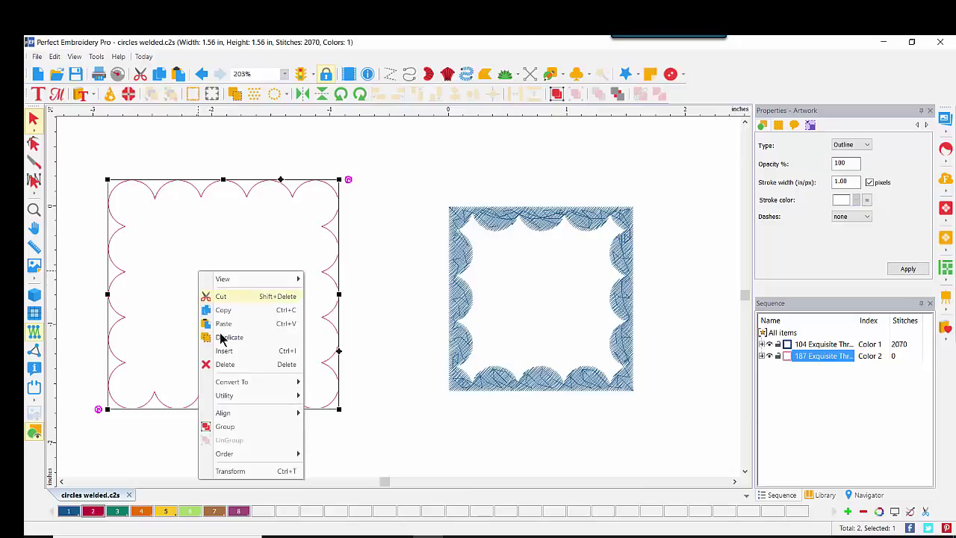
mouse_move(246, 382)
left_click(340, 427)
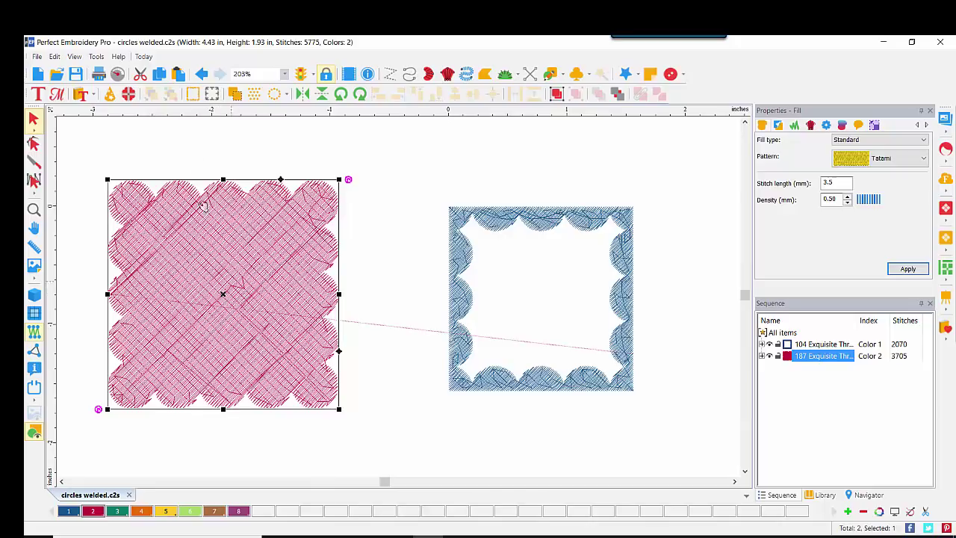
left_click(201, 75)
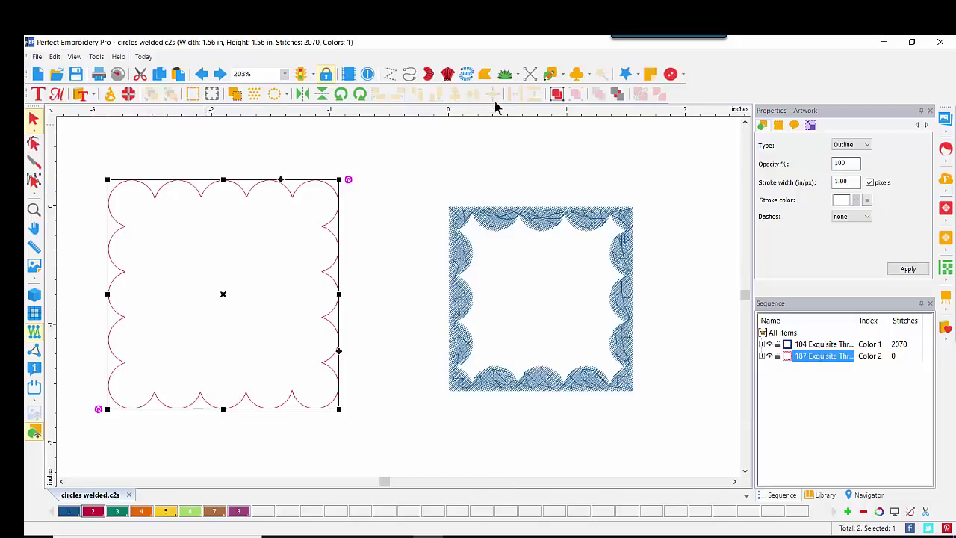
- Draw a rectangle inside the red scalloped outline, leaving a narrow border between the two shapes
left_click(551, 74)
left_click(565, 105)
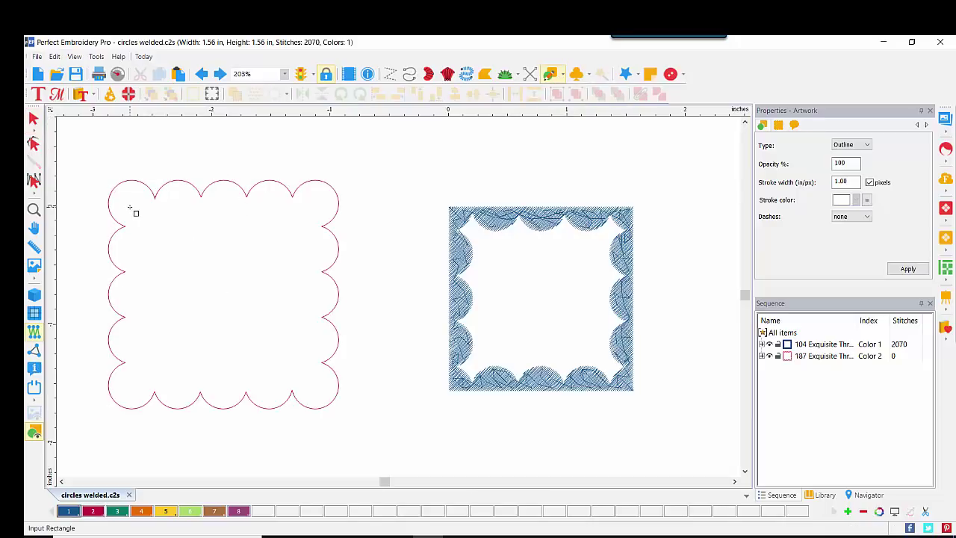
left_click_drag(135, 206, 306, 383)
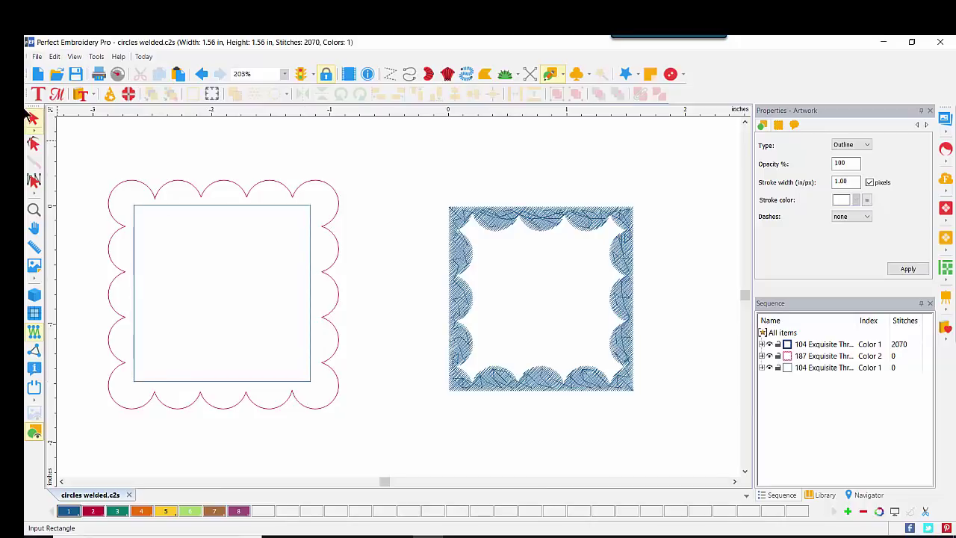
- Center the scalloped outline and the inner rectangle on each other and combine them into one object
left_click(33, 118)
left_click_drag(77, 145, 407, 439)
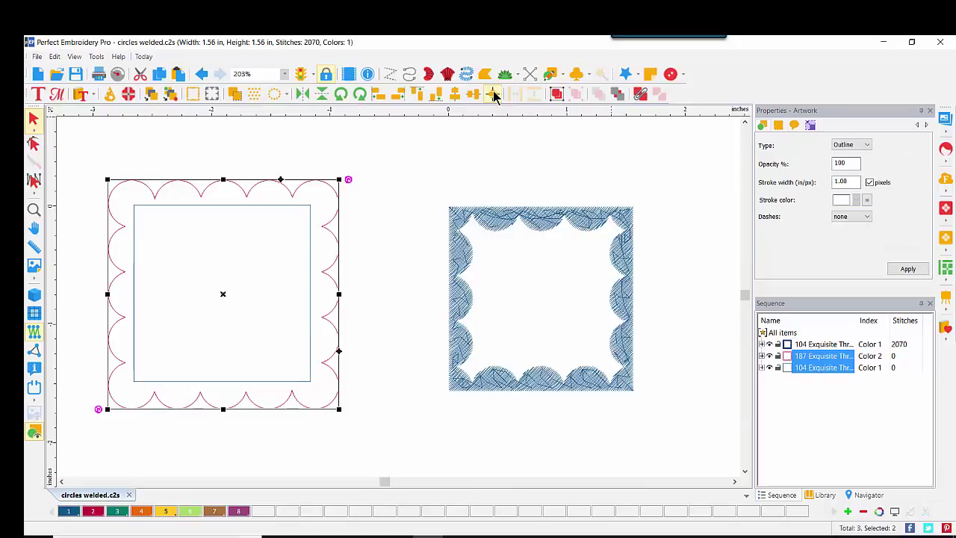
left_click(493, 94)
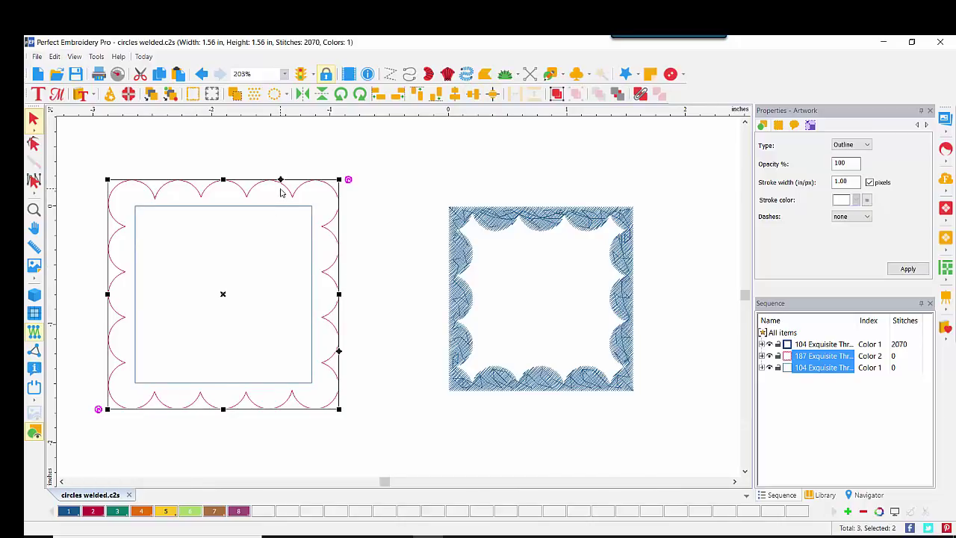
left_click(640, 95)
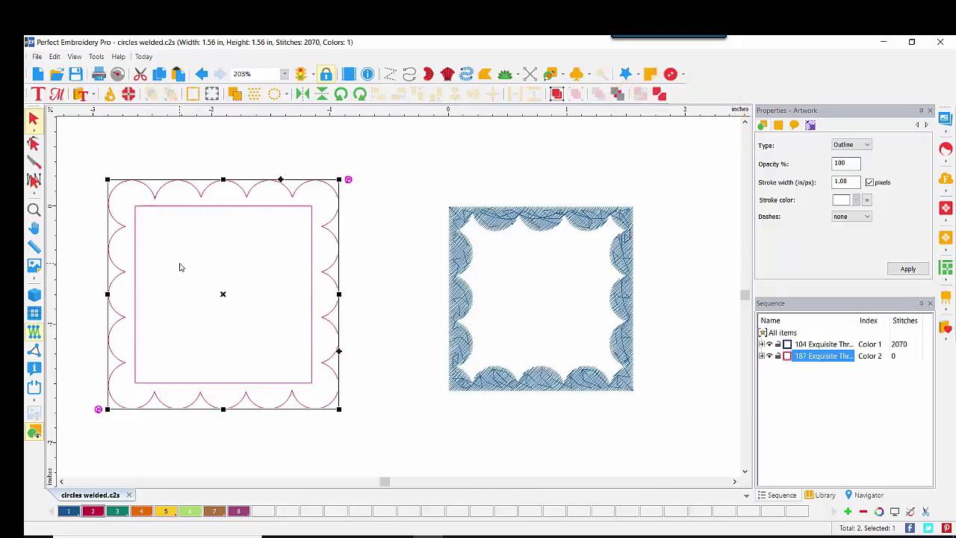
- Convert the combined red scalloped frame to a Complex Fill
right_click(217, 201)
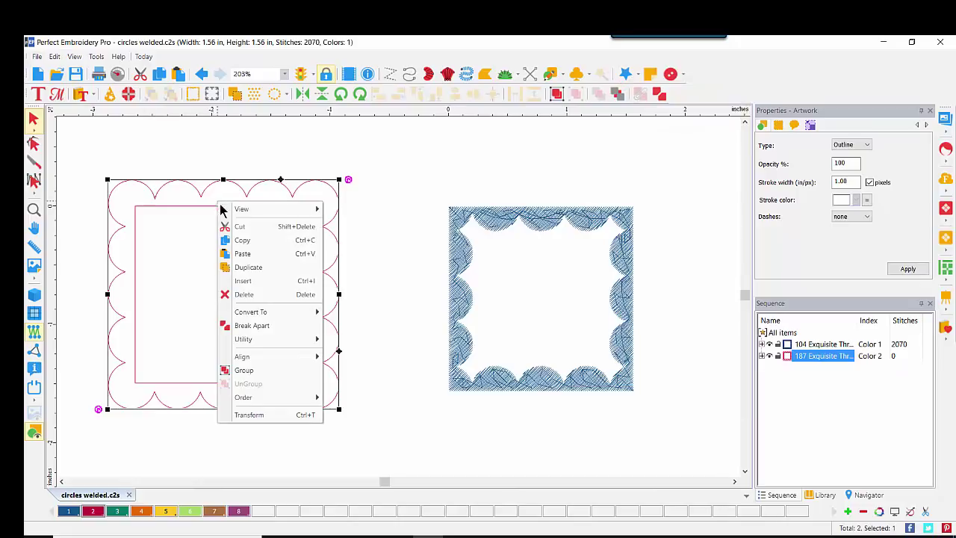
mouse_move(251, 313)
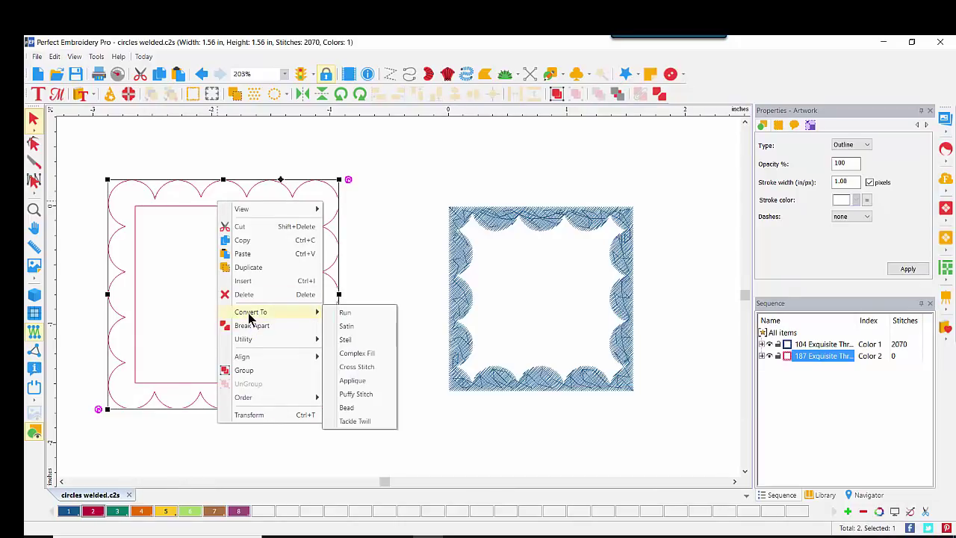
left_click(343, 353)
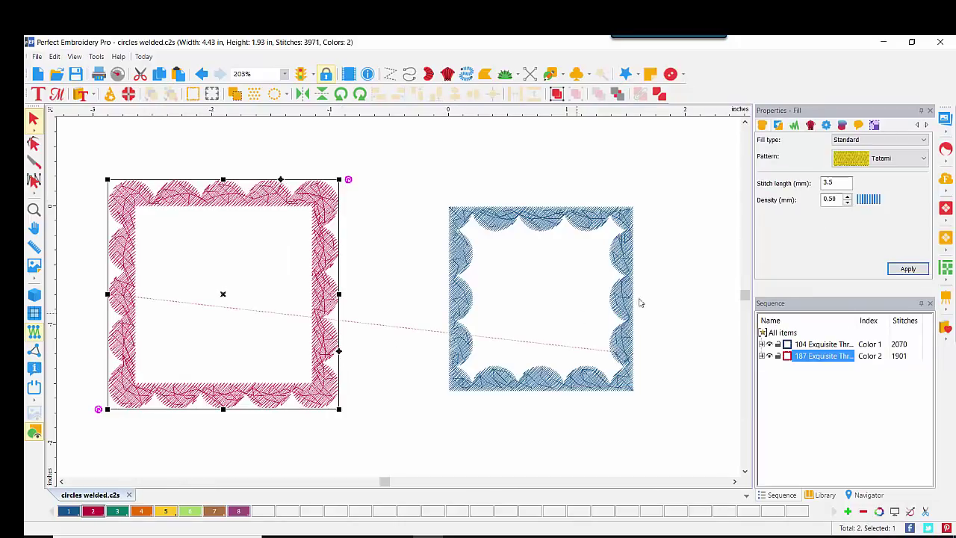
- Set the red frame's fill density to 0.30 mm and show both frames in the 3D stitch view
left_click(847, 202)
left_click(847, 202)
left_click(917, 269)
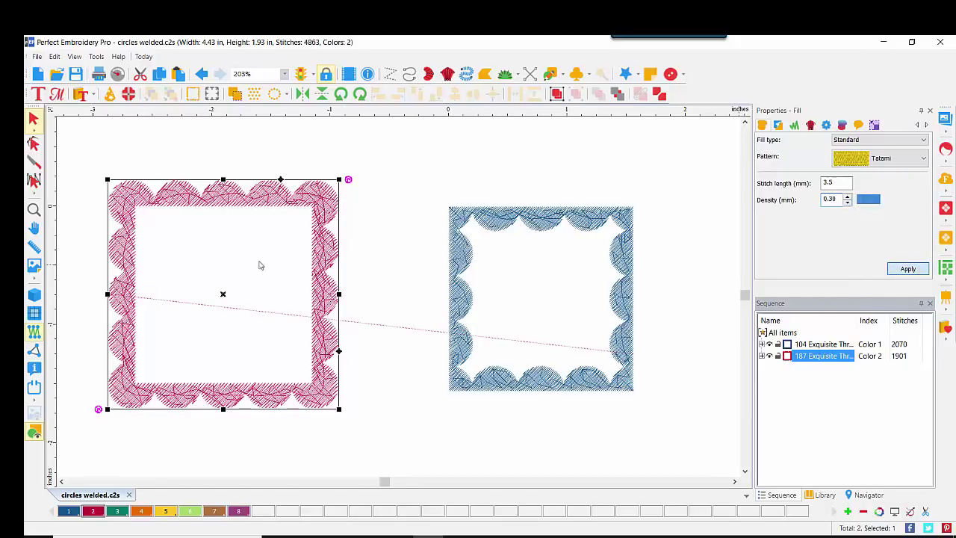
left_click(36, 295)
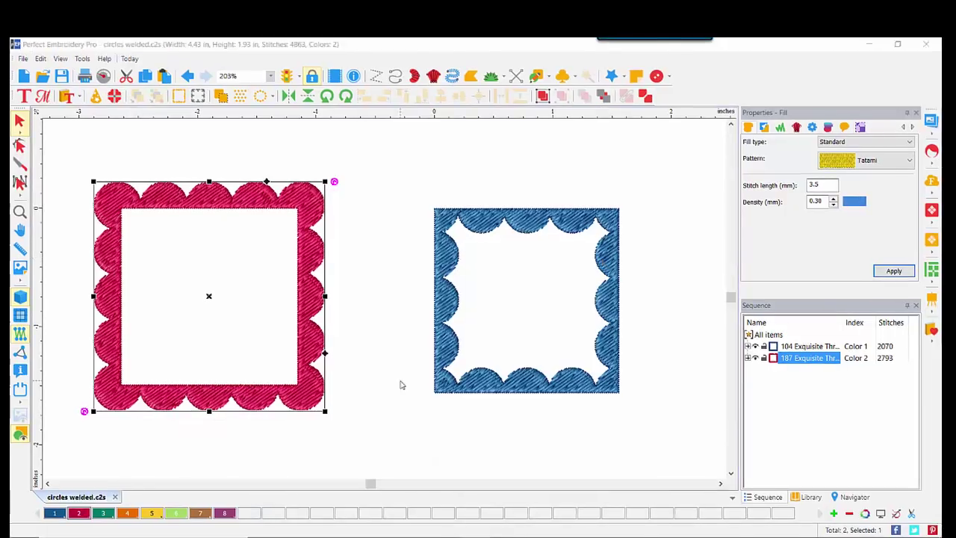
- Start a new design and draw an artwork circle about 0.39 in wide near the page center
left_click(24, 76)
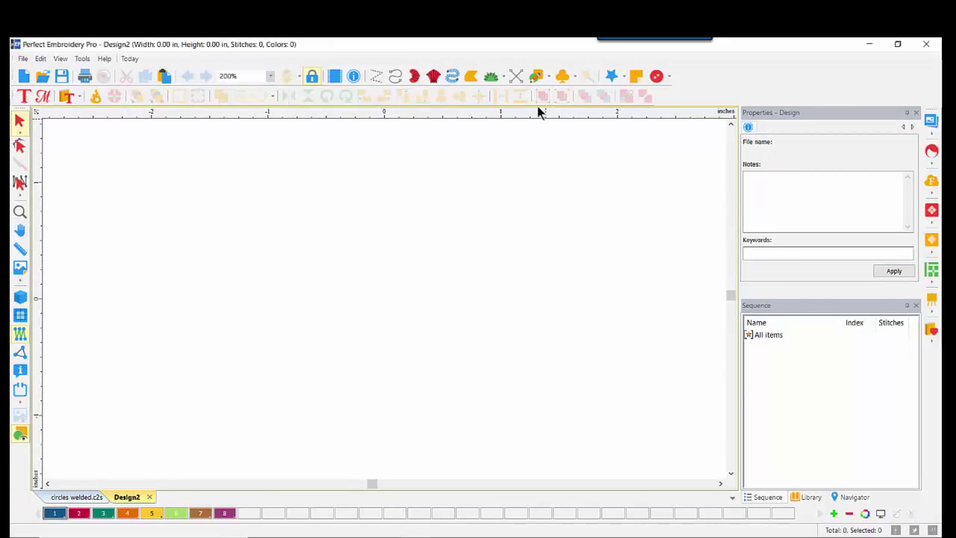
left_click(549, 76)
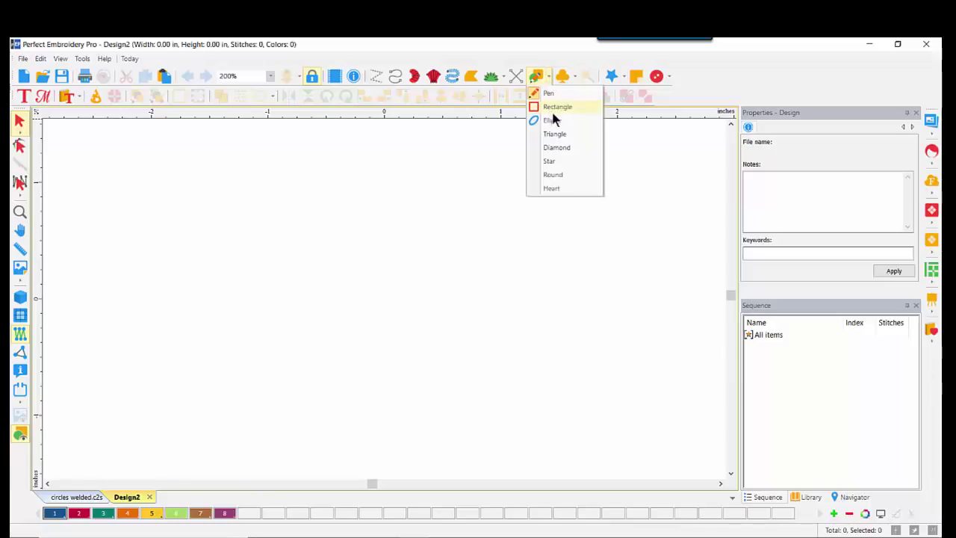
left_click(551, 122)
left_click_drag(367, 243, 388, 285)
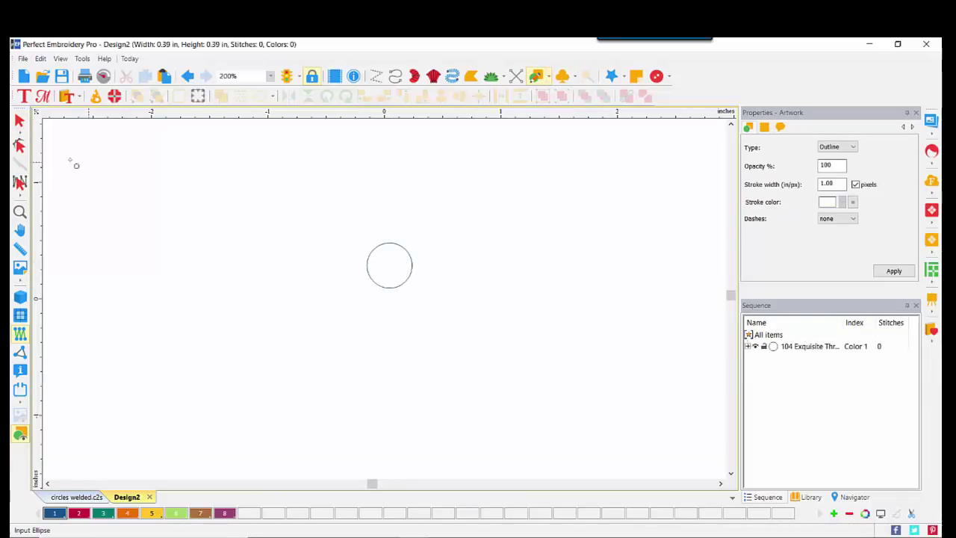
left_click(19, 120)
- Set the circle's width to 0.5 in with the aspect ratio maintained
left_click(385, 267)
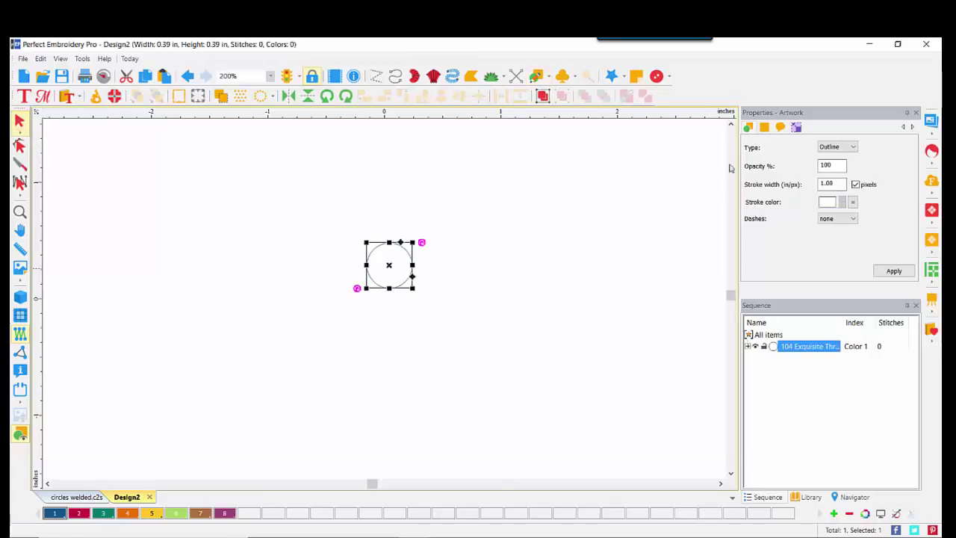
left_click(796, 128)
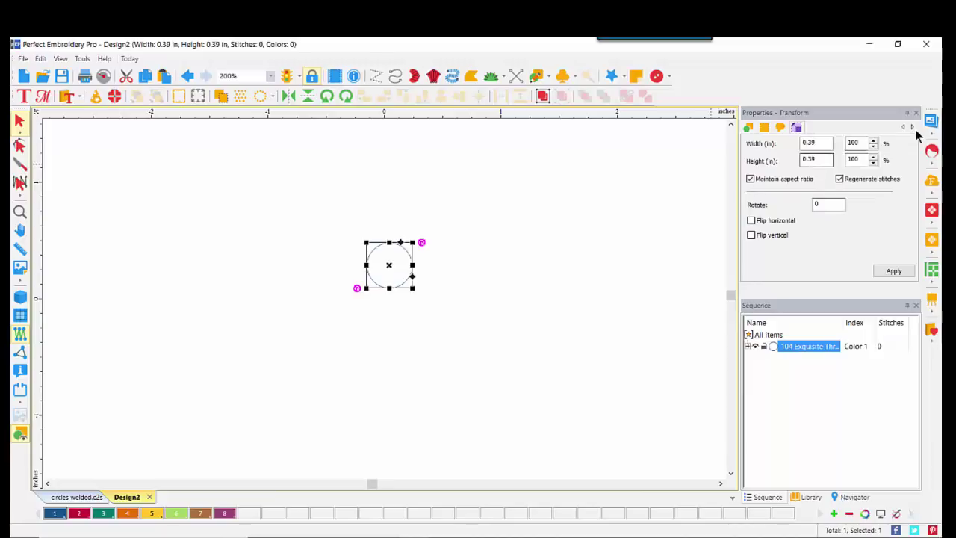
double_click(811, 143)
type(".5")
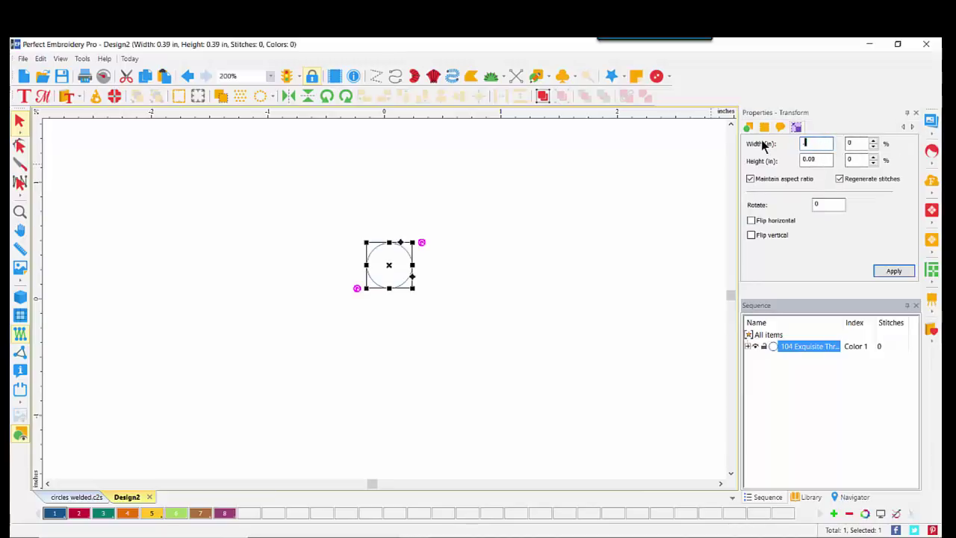
left_click(888, 271)
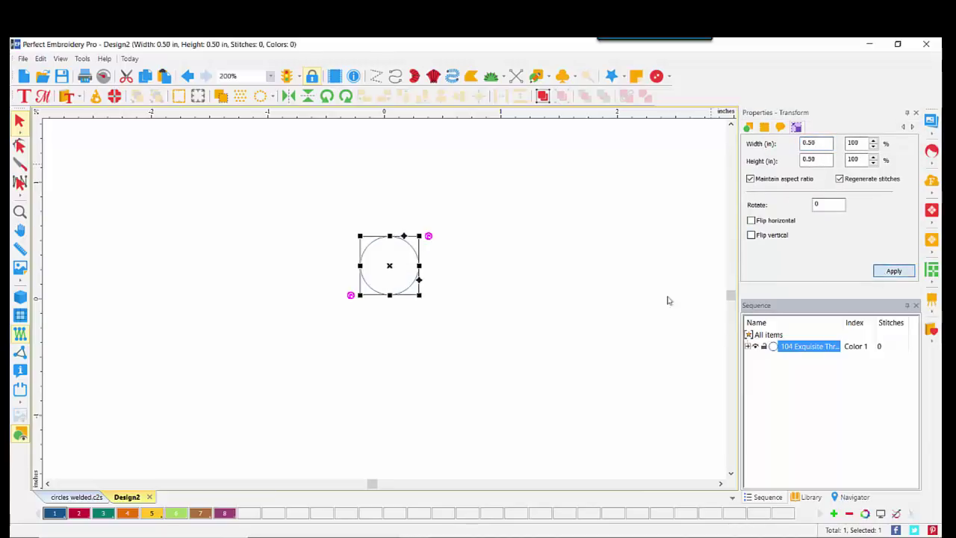
- Repeat the circle 1 across and 10 down to form a single column
left_click(237, 97)
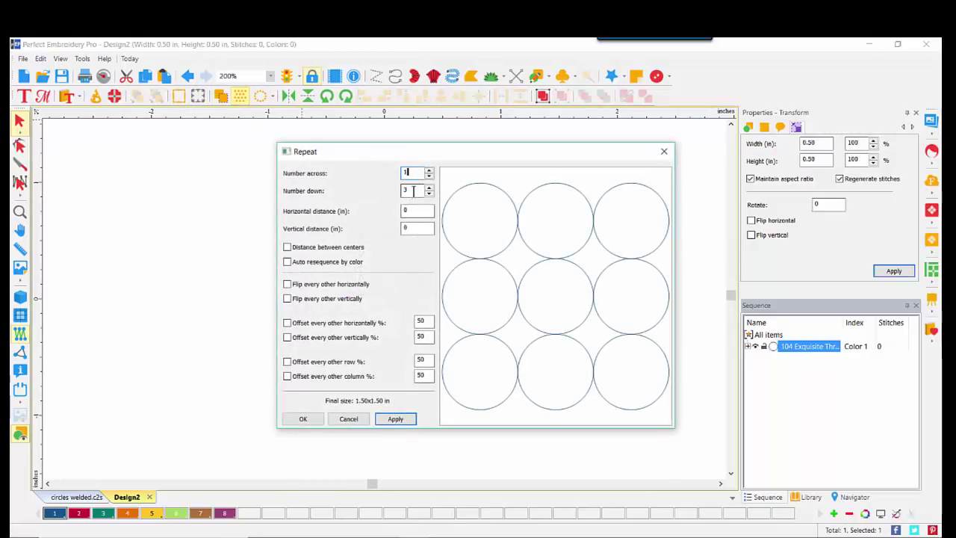
key("Tab")
type("10")
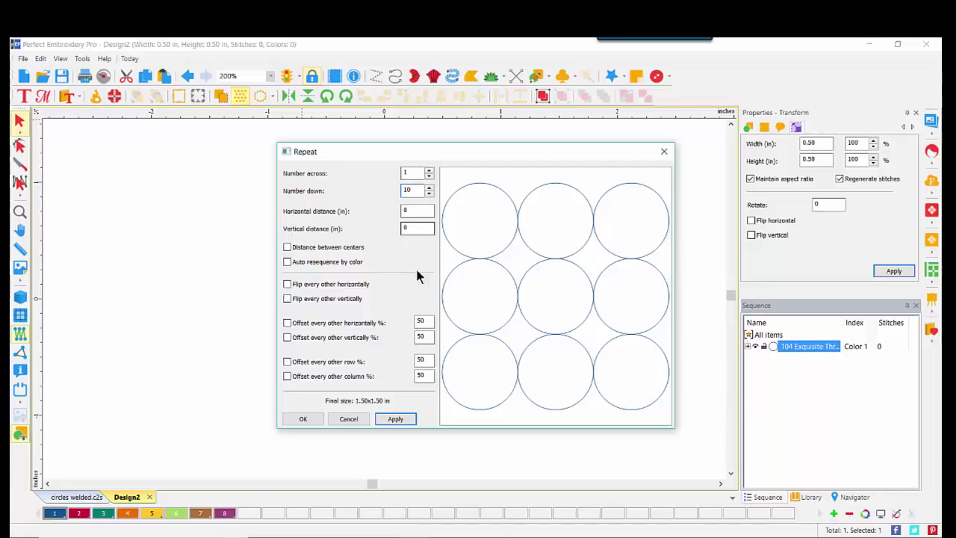
left_click(398, 420)
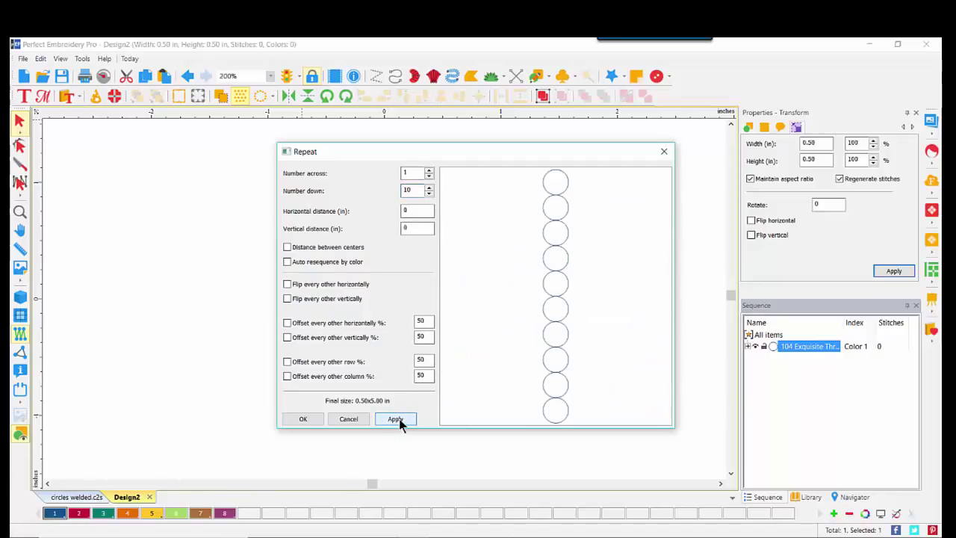
left_click(303, 419)
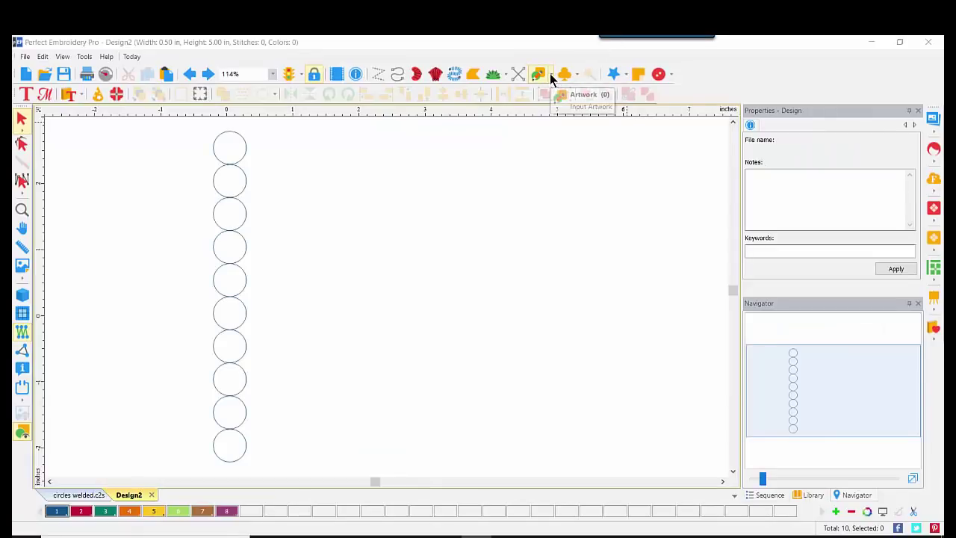
- Draw a heart outline about 4.24 in wide beside the circle column and color it with thread 2, Cherry
left_click(550, 74)
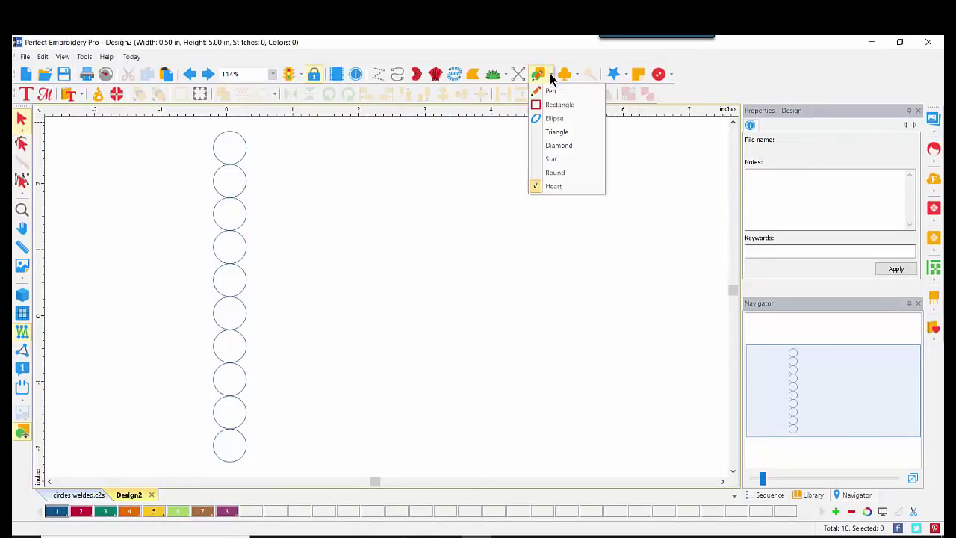
left_click(553, 186)
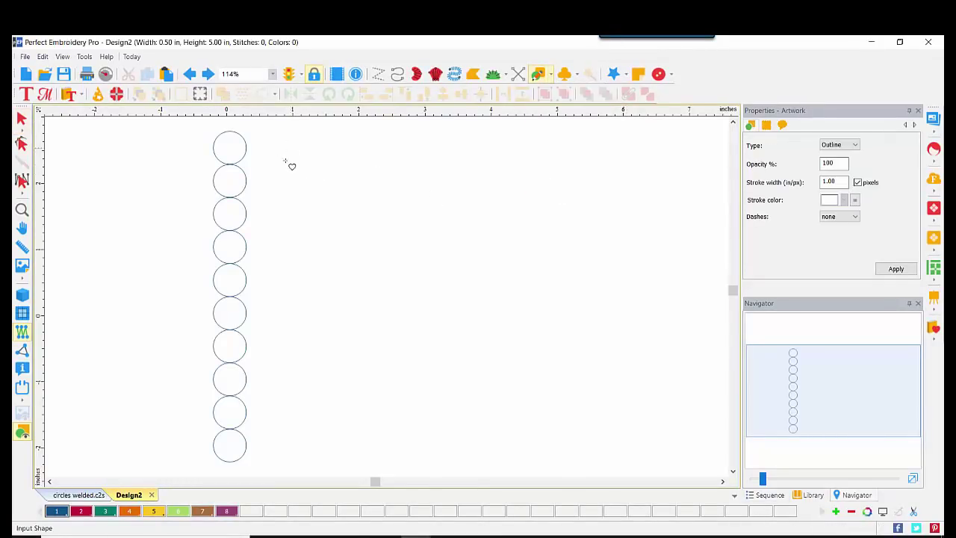
left_click_drag(297, 152, 461, 433)
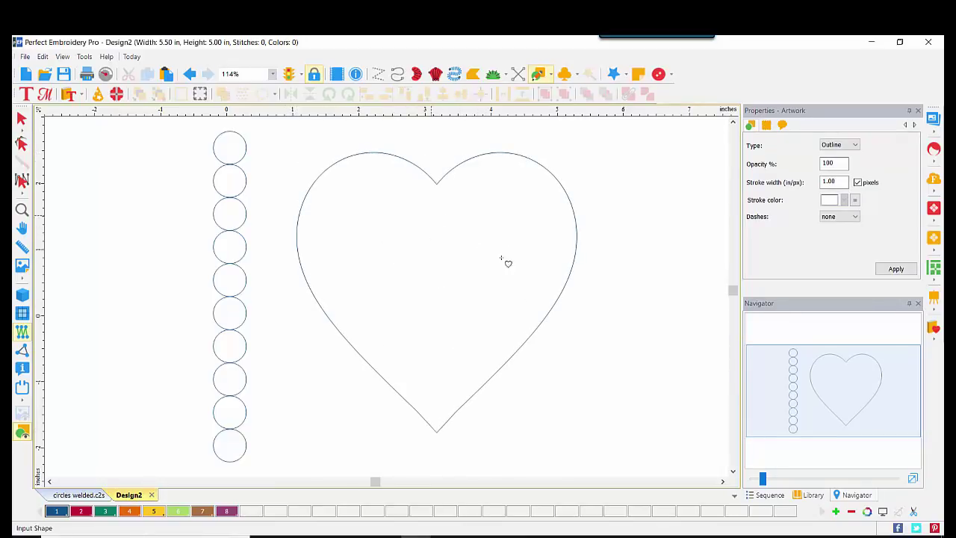
left_click(21, 117)
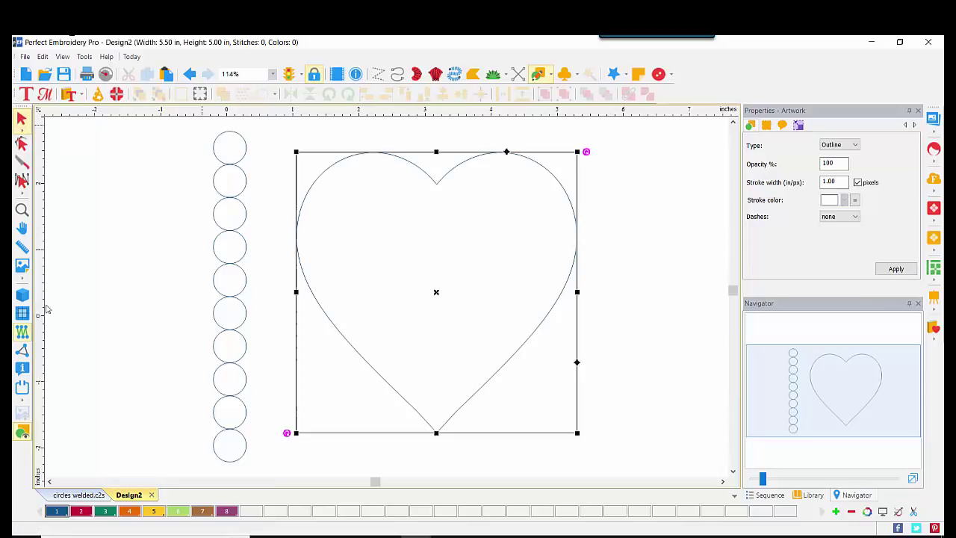
left_click(83, 512)
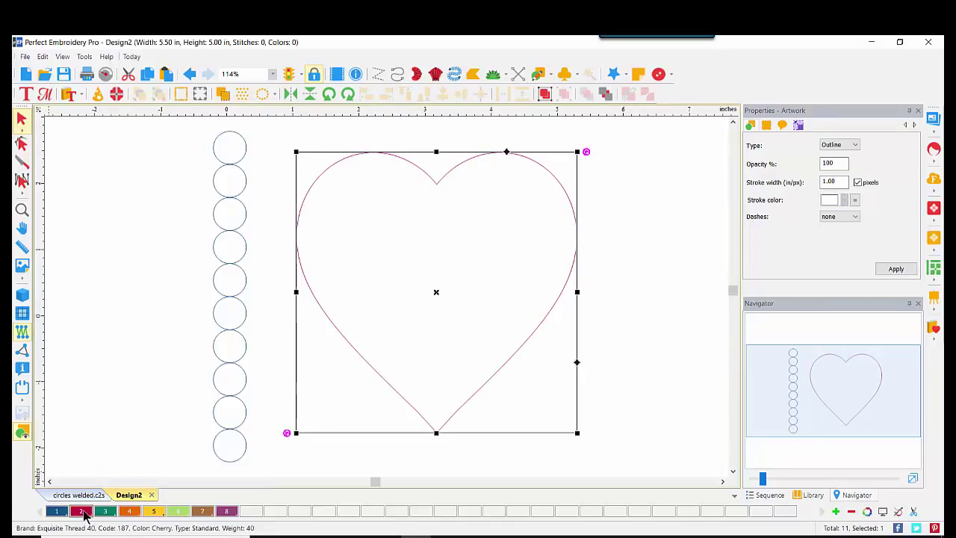
- Set the heart's width to 2.8 in with the aspect ratio maintained
left_click(797, 125)
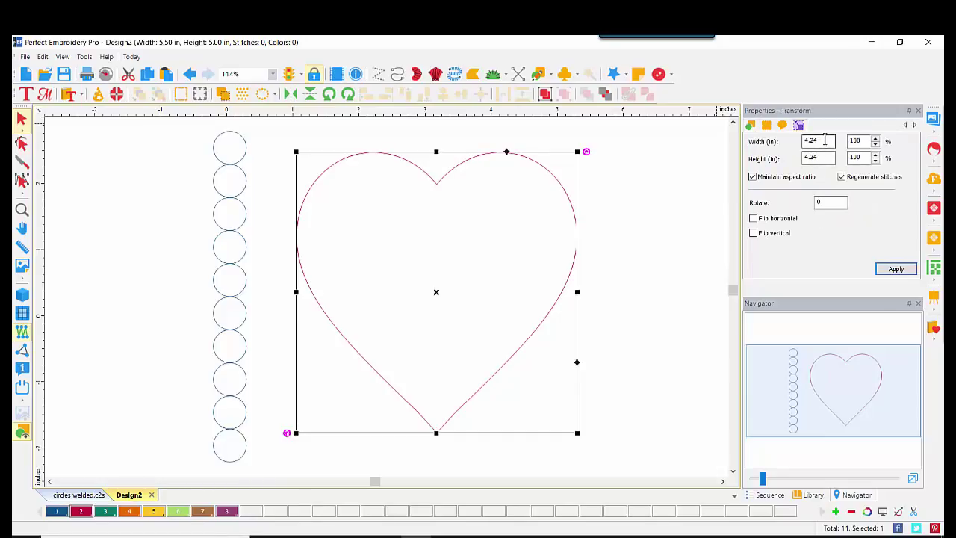
left_click(825, 140)
type("2.8")
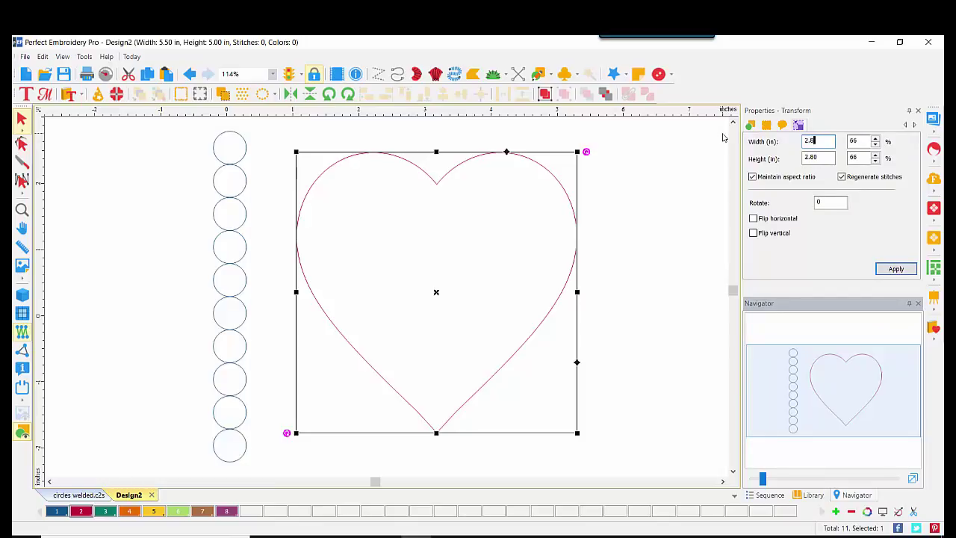
left_click(905, 270)
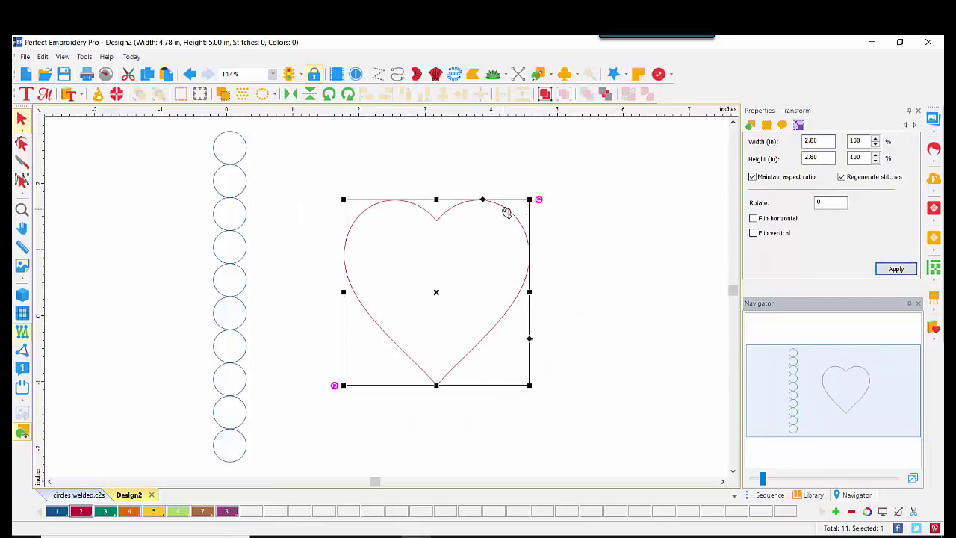
- Center the origin and the heart on the page, and move the column of ten circles to the left of the heart
right_click(497, 112)
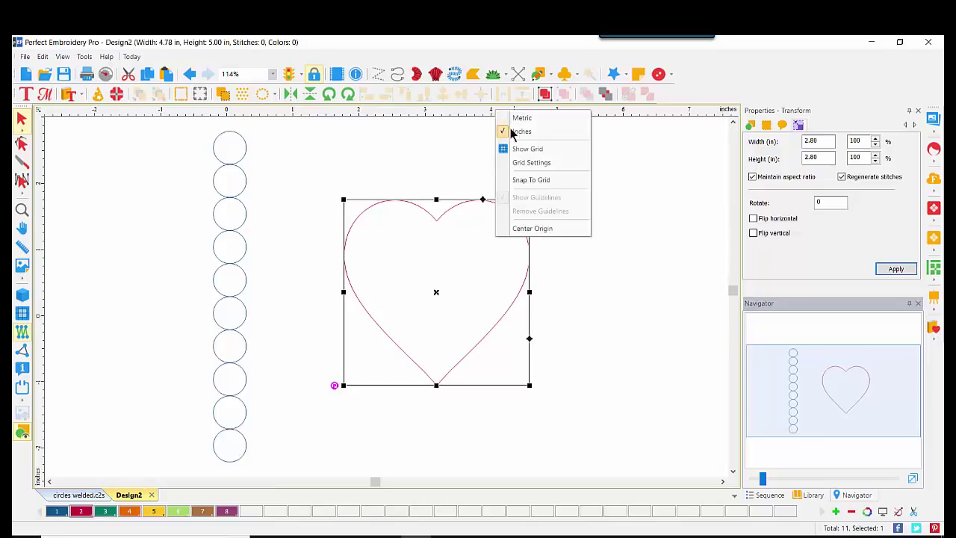
left_click(536, 229)
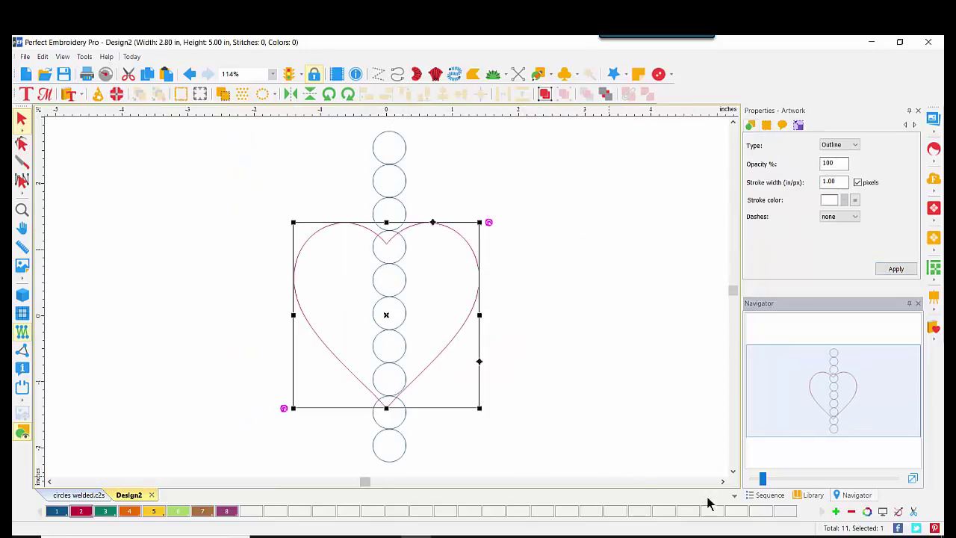
left_click(769, 495)
left_click(822, 333)
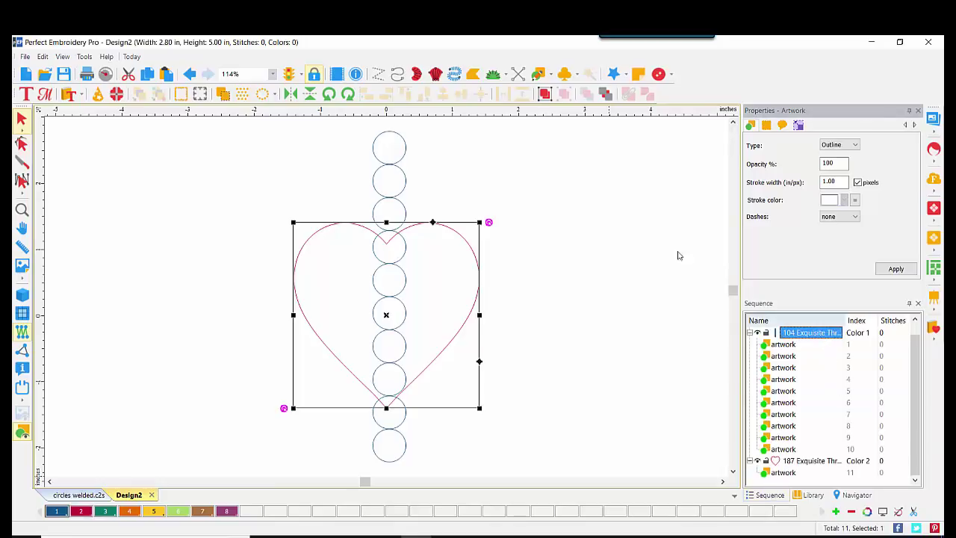
left_click_drag(406, 214, 274, 213)
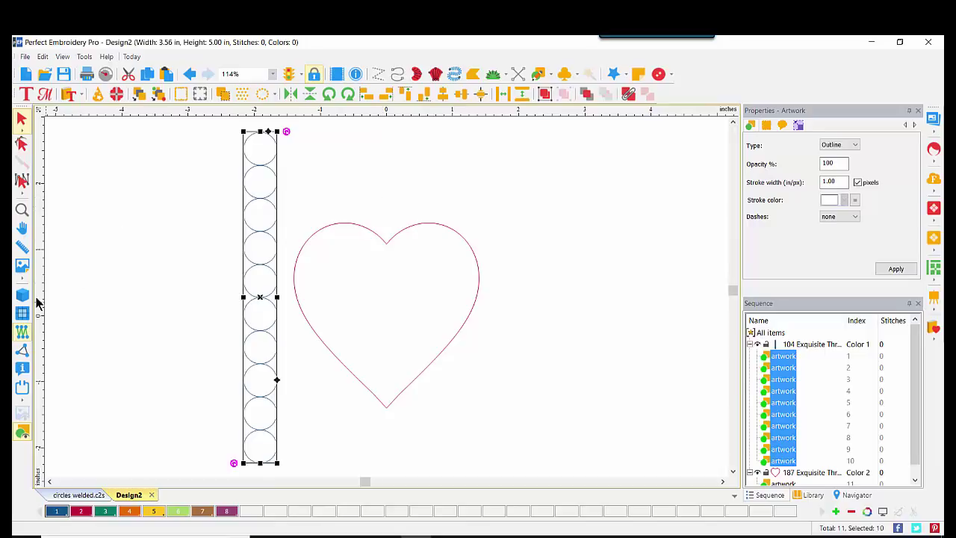
- Place a vertical and a horizontal guideline through the origin at the heart's center
left_click_drag(37, 301, 387, 295)
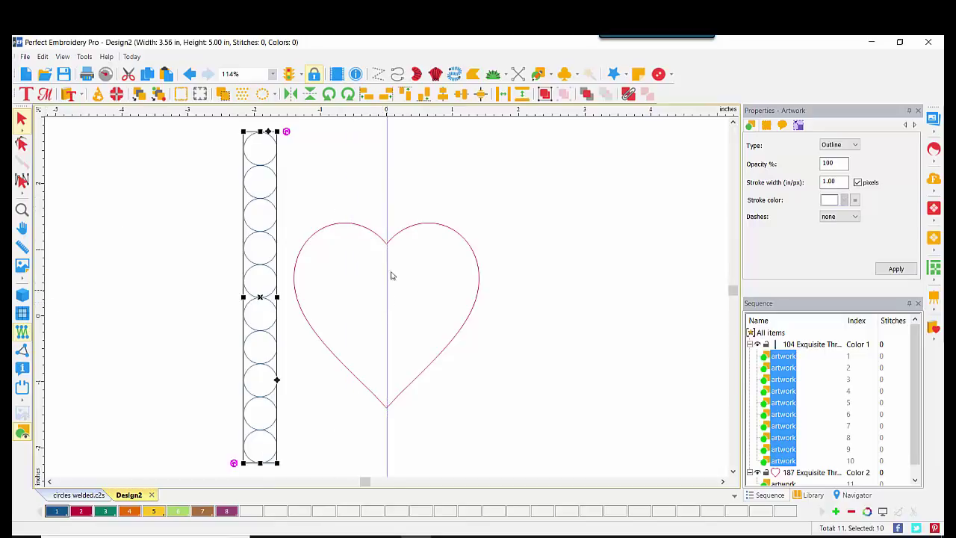
left_click_drag(438, 112, 419, 316)
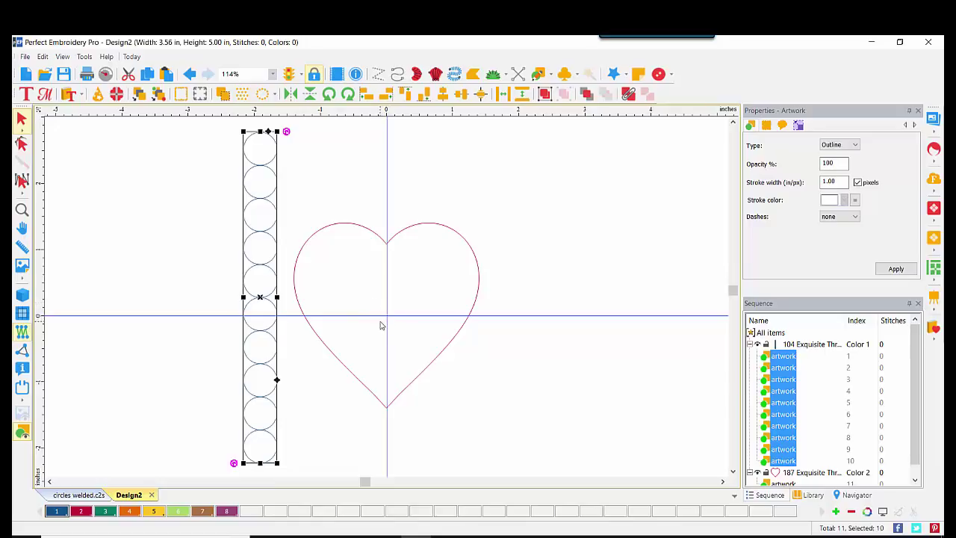
- Move the column's uppermost circle onto the heart's cleft and its lowest circle onto the heart's bottom point
left_click(279, 150)
left_click_drag(274, 147, 406, 245)
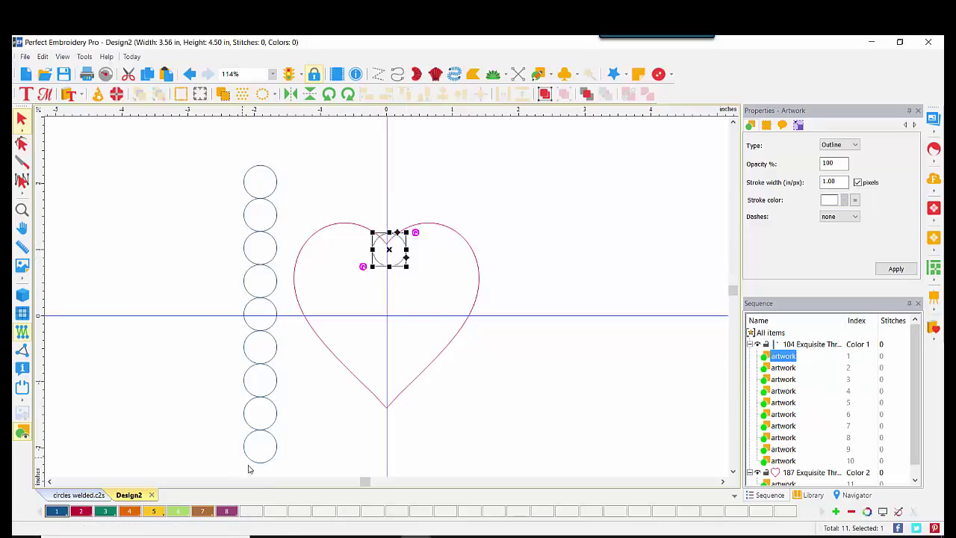
left_click_drag(262, 463, 391, 423)
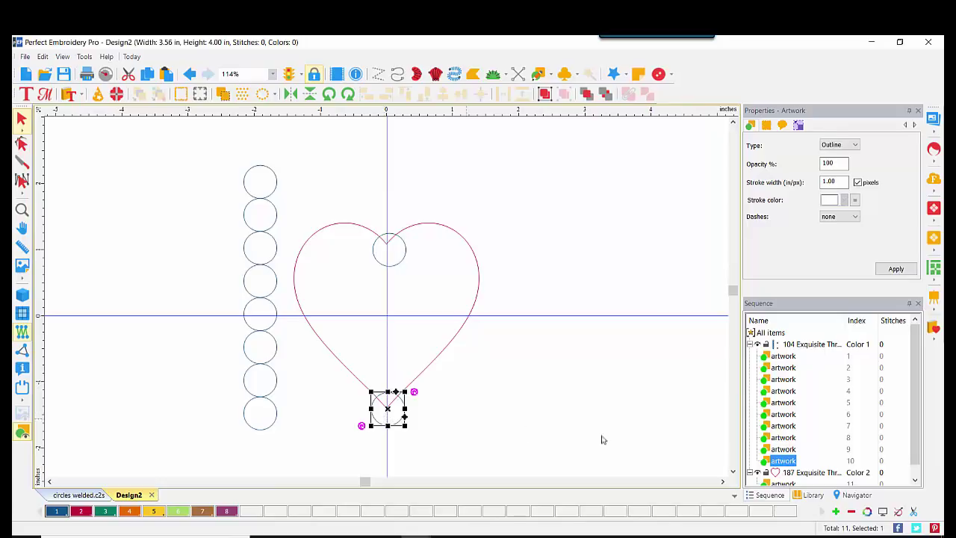
- Move the column's lowest remaining circle onto the heart's left edge, centered on the outline and slightly overlapping the circle at the point
left_click(851, 499)
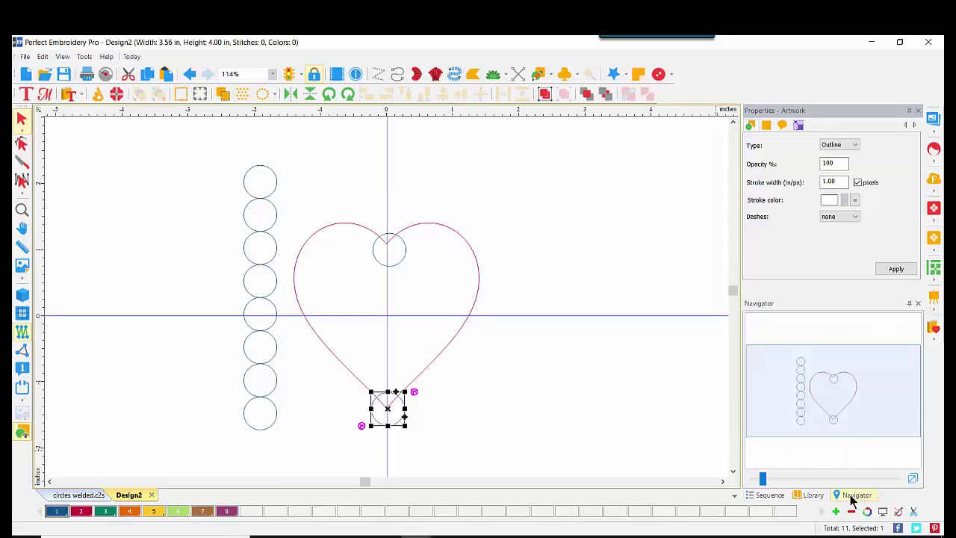
left_click_drag(763, 483, 783, 479)
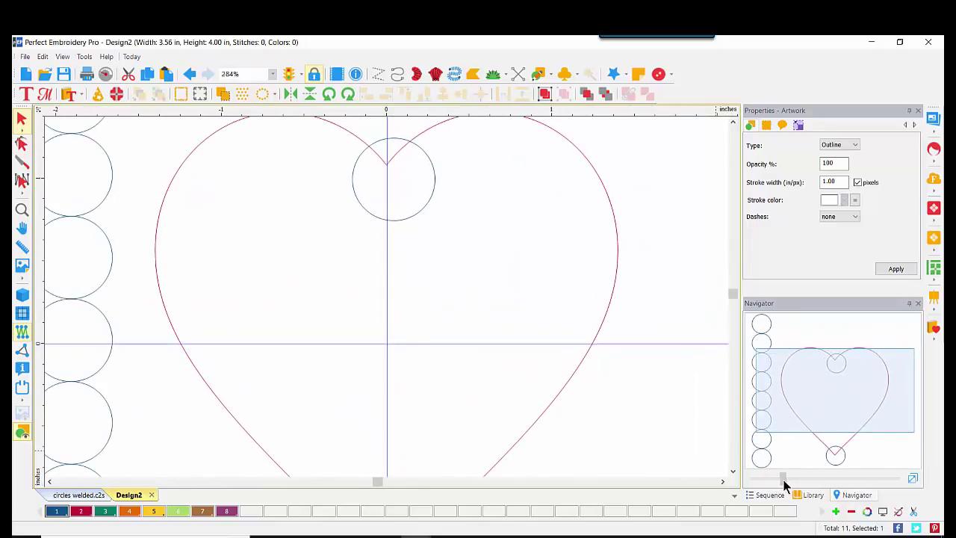
left_click_drag(847, 416, 813, 455)
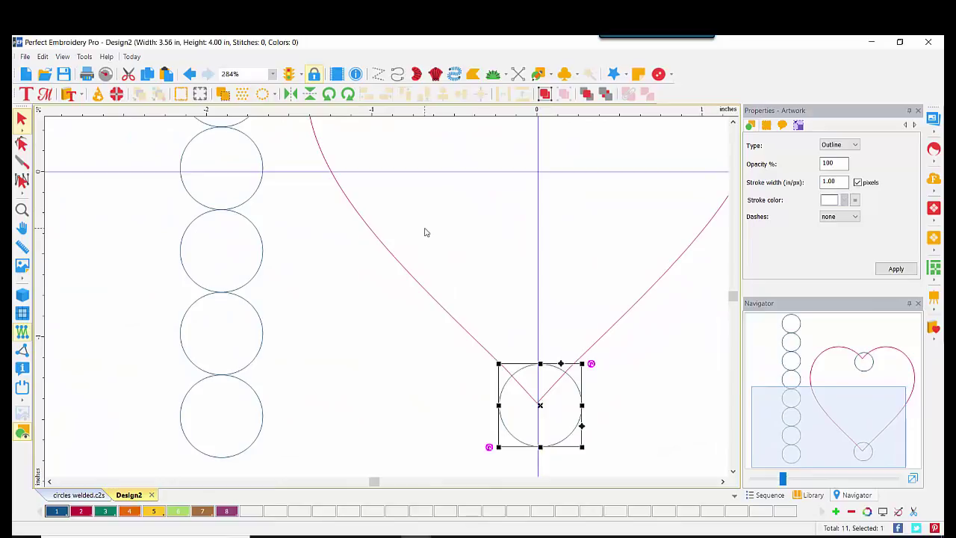
left_click(254, 388)
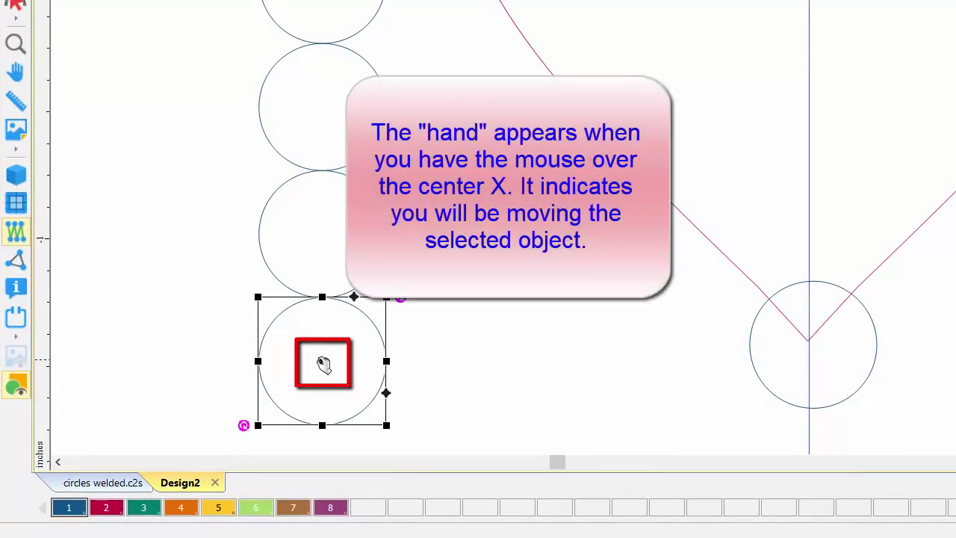
left_click_drag(323, 364, 727, 257)
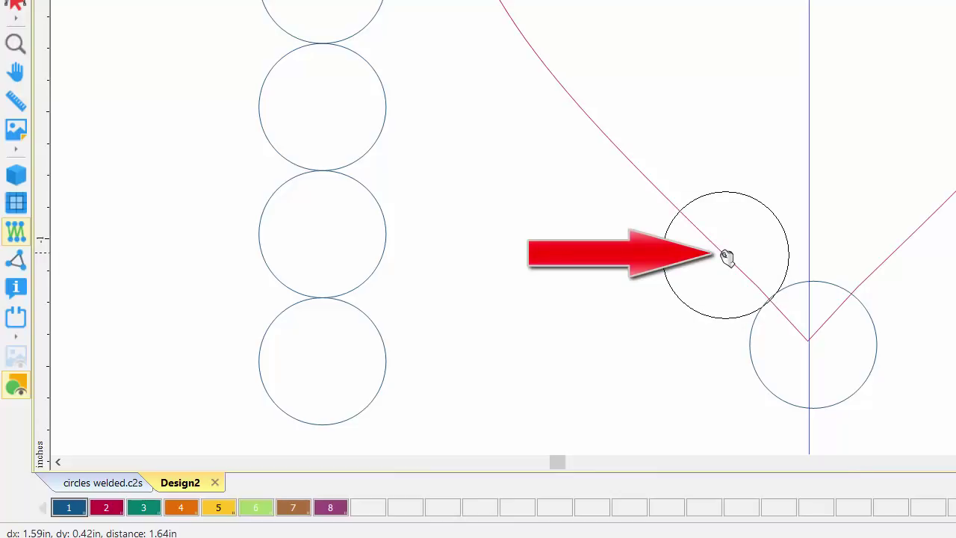
left_click_drag(727, 258, 724, 255)
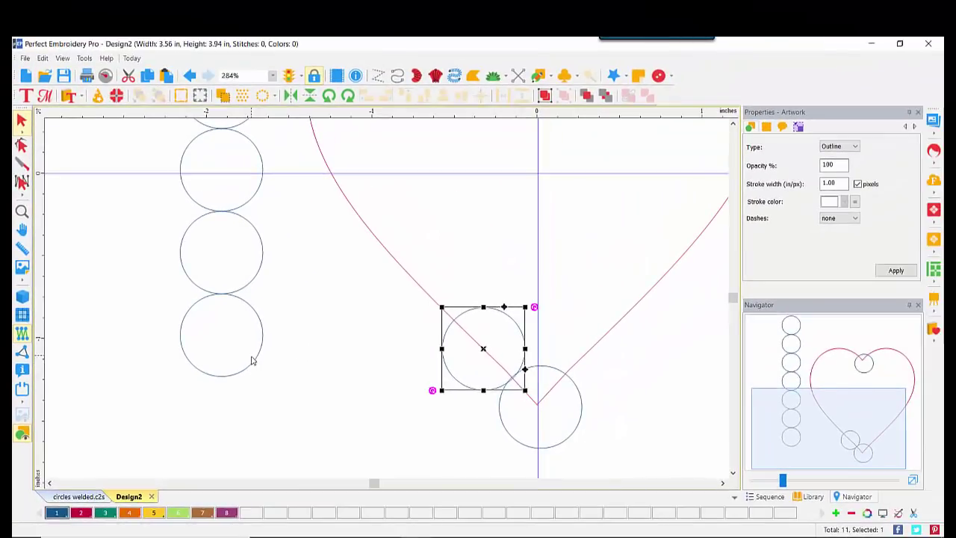
- Place two more circles from the column up the heart's lower left edge, centered on the outline and slightly overlapping each other
left_click(224, 337)
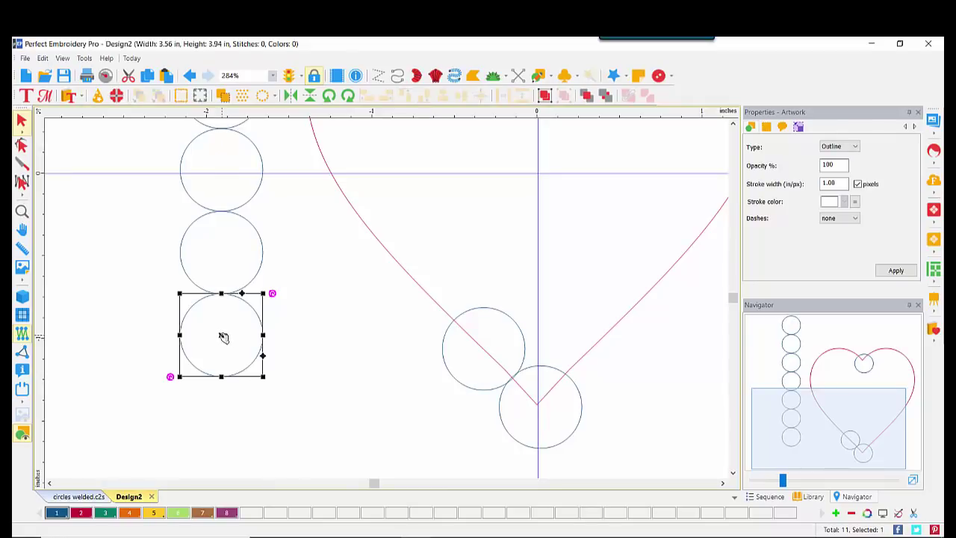
left_click_drag(223, 337, 428, 292)
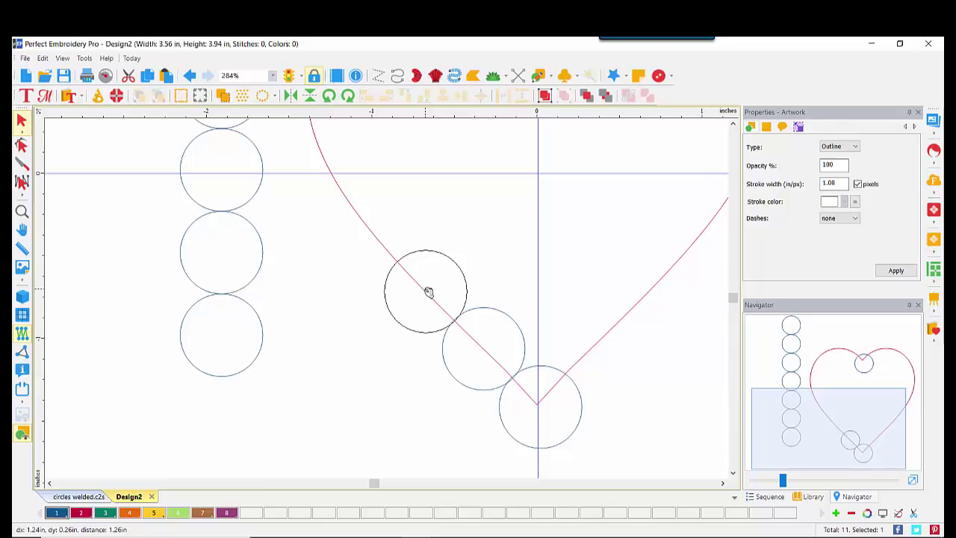
left_click_drag(429, 292, 428, 293)
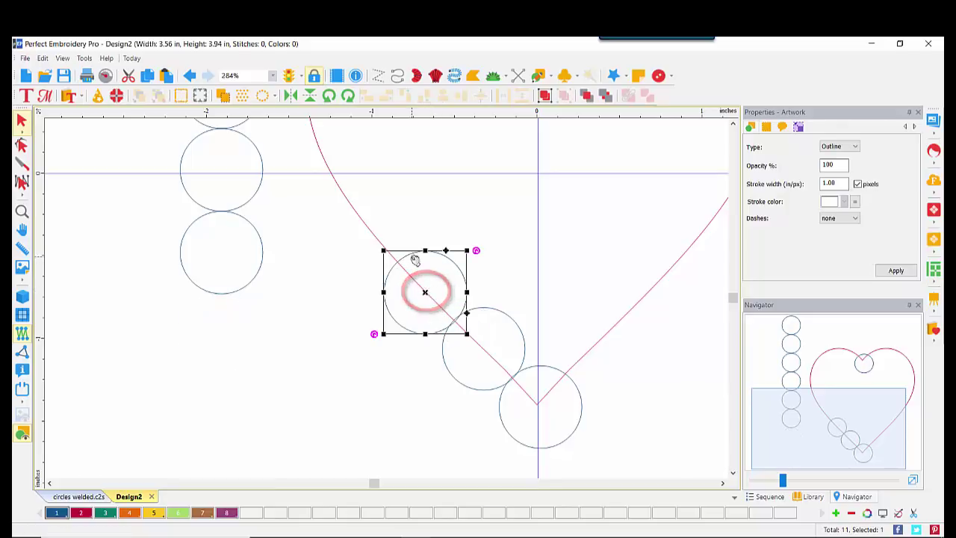
left_click(243, 278)
left_click_drag(222, 254, 374, 231)
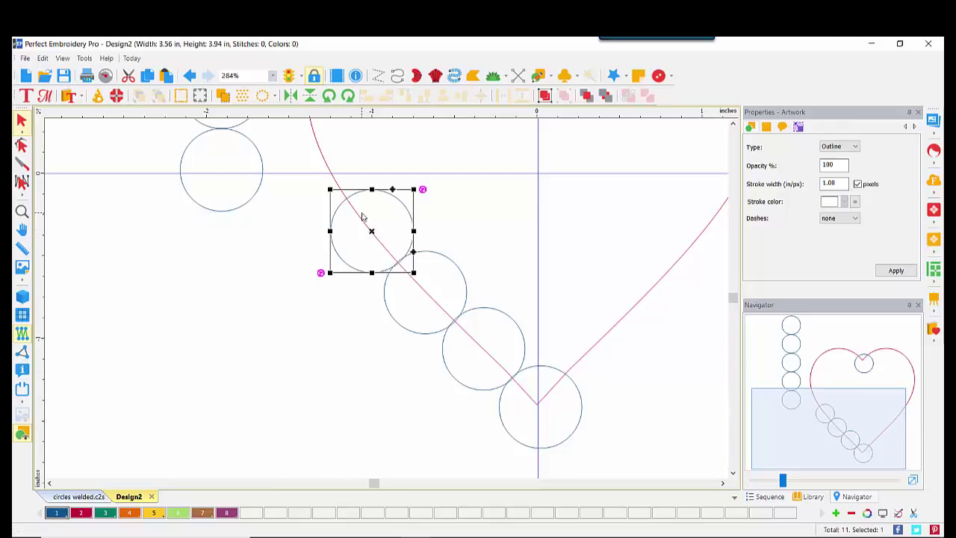
- Continue the chain with two more circles, one at the horizontal guideline and one at the heart's widest point on the left
left_click_drag(811, 436, 799, 396)
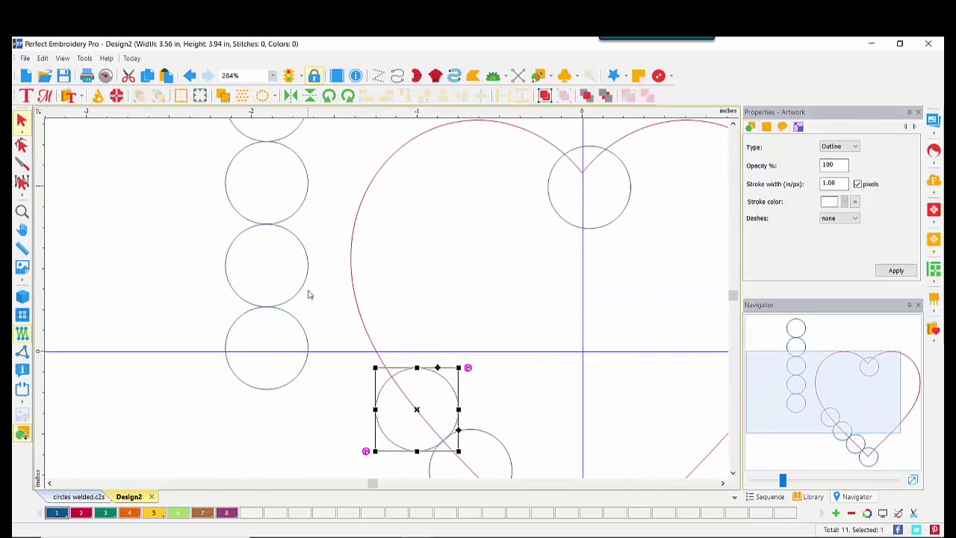
left_click(267, 348)
left_click_drag(267, 349, 372, 343)
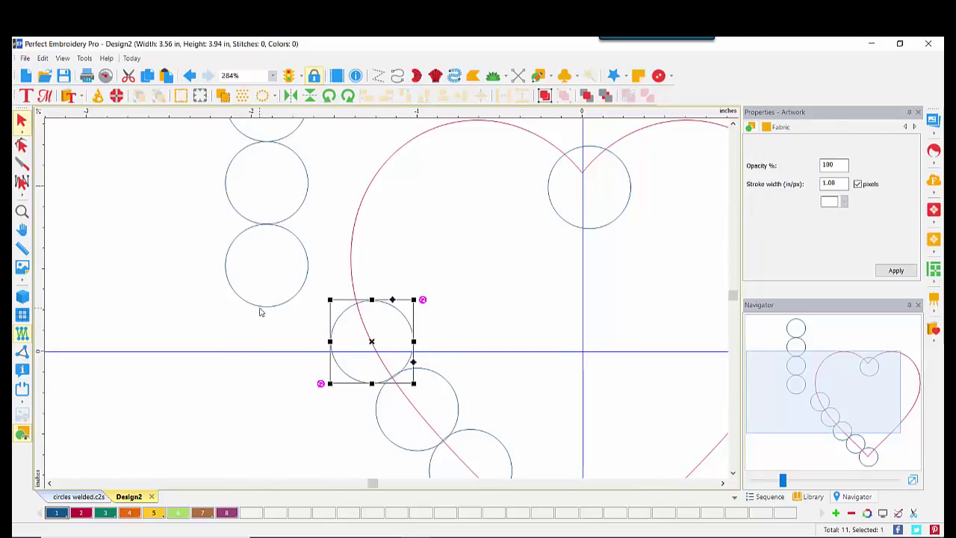
left_click(265, 266)
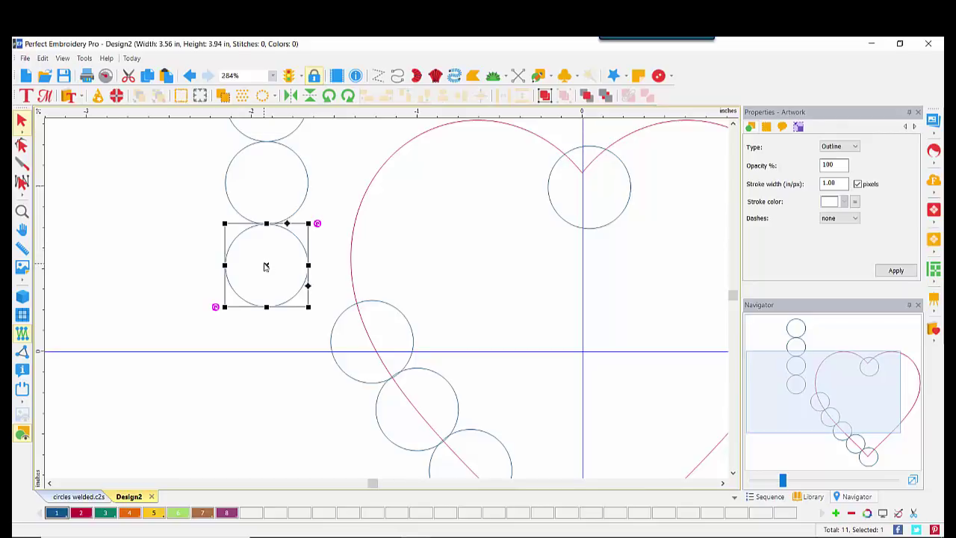
left_click_drag(265, 266, 351, 266)
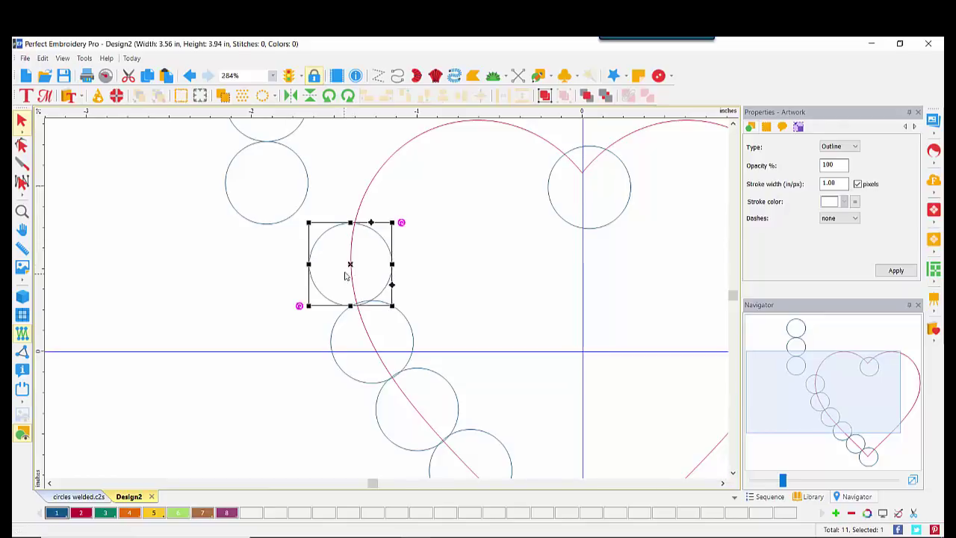
- Place the column's last three circles over the heart's left lobe, centered on the outline and following the chain toward the cleft
left_click(291, 170)
left_click_drag(266, 183, 367, 187)
left_click_drag(805, 421, 807, 382)
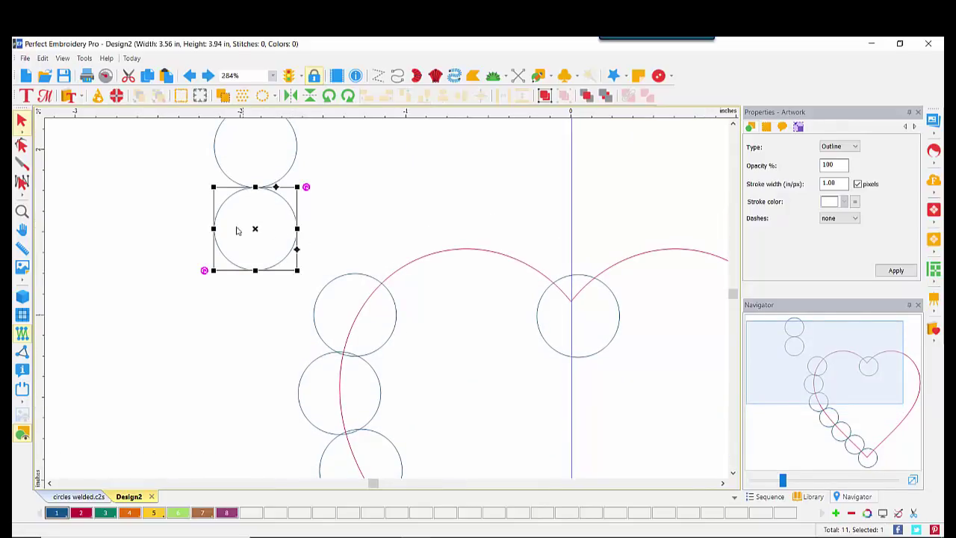
left_click_drag(253, 234, 417, 262)
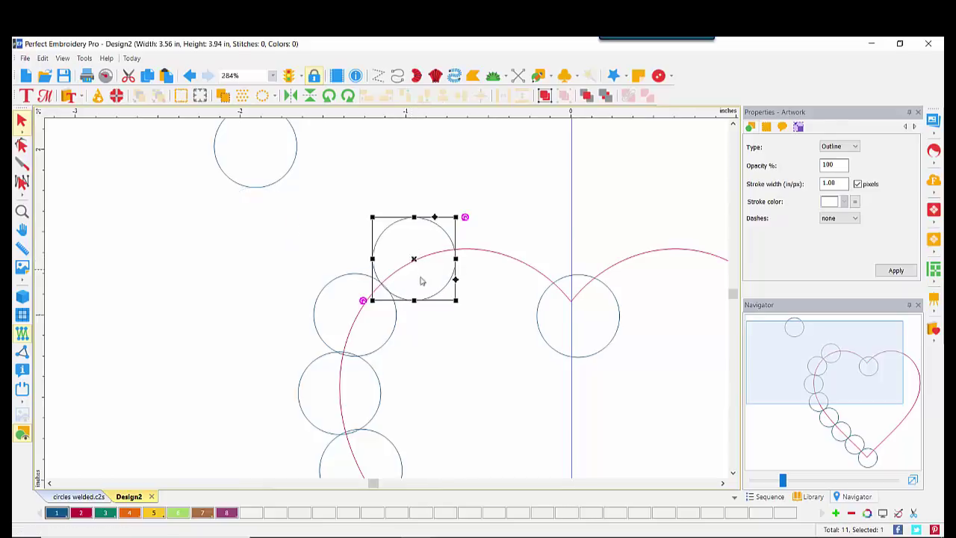
left_click_drag(259, 145, 499, 253)
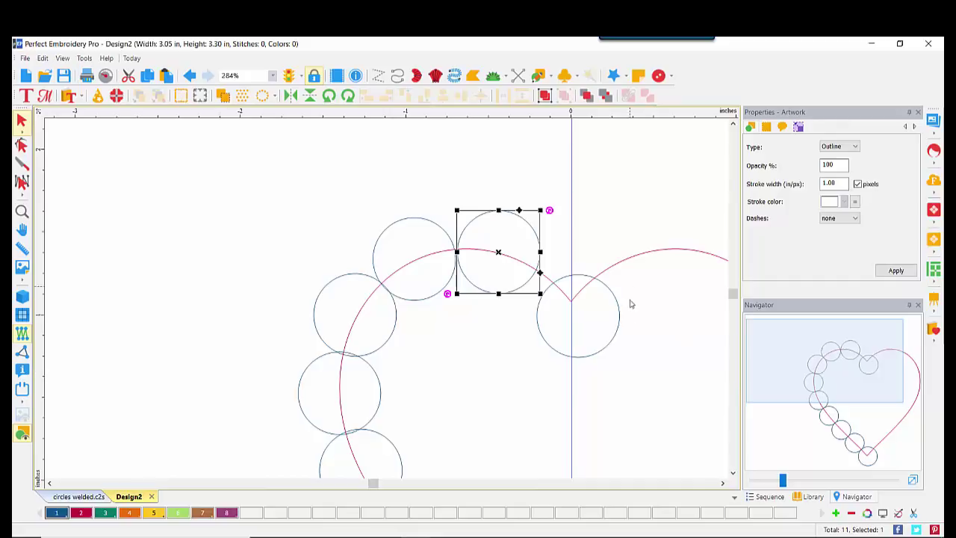
- Move the cleft circle inside the heart's right half and the bottom point circle outside the heart to the lower right
left_click_drag(612, 324, 689, 374)
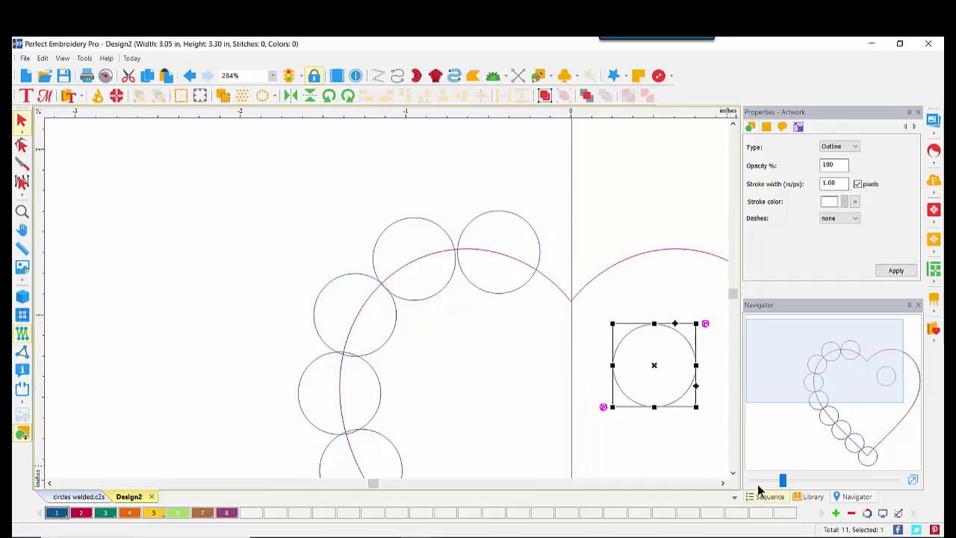
left_click_drag(848, 380, 755, 445)
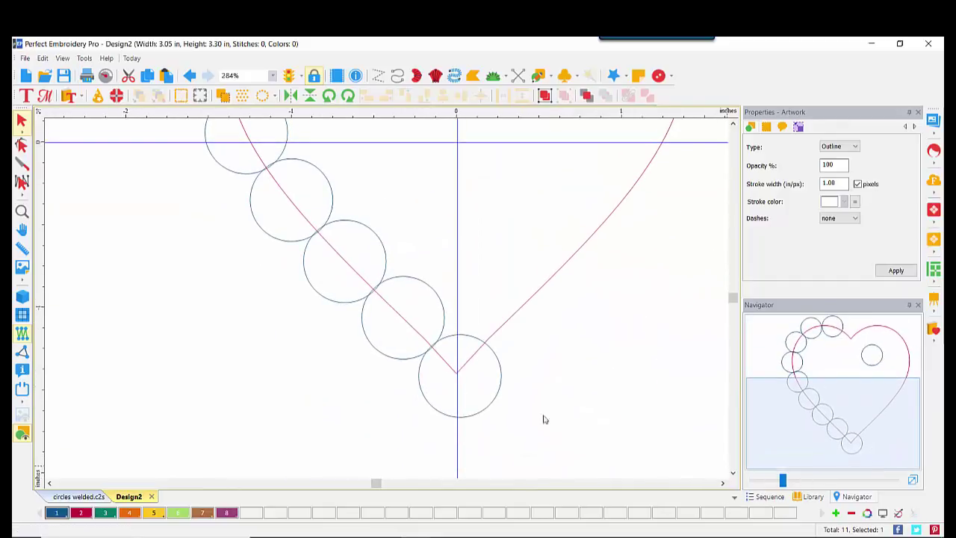
left_click_drag(485, 415, 635, 407)
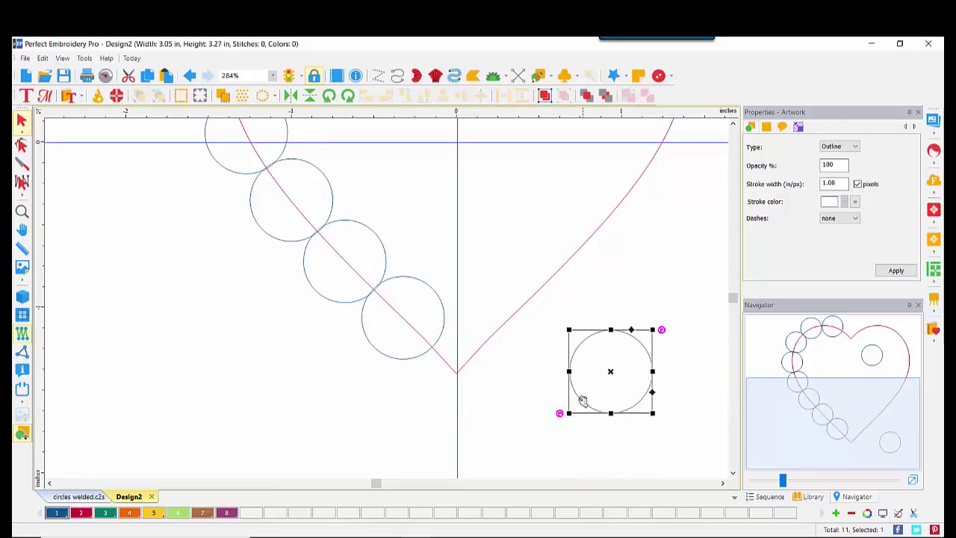
- Shift the last circle on the left lobe slightly left so that it overlaps its neighbor in the chain
left_click(731, 125)
left_click(732, 125)
left_click(732, 126)
left_click(732, 125)
left_click(731, 125)
left_click(732, 125)
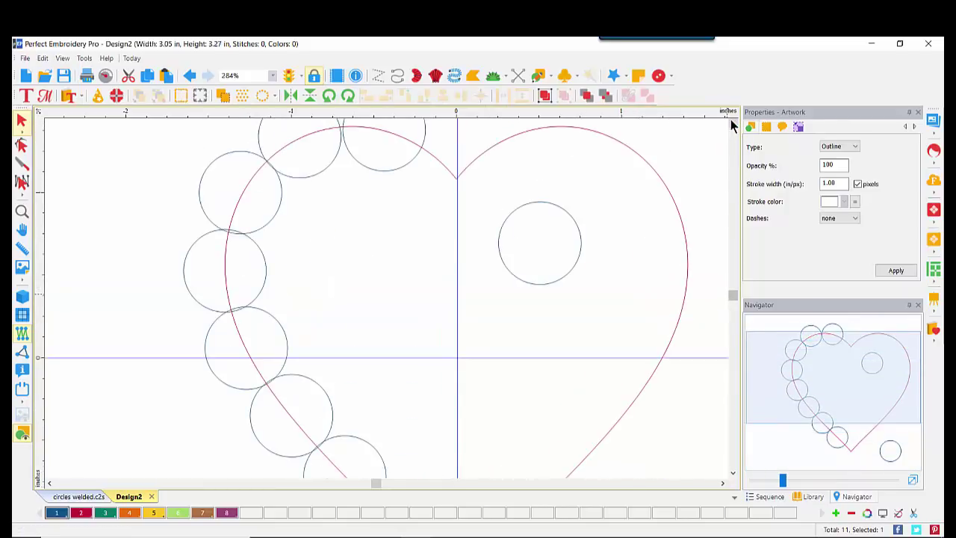
left_click(732, 126)
left_click(732, 125)
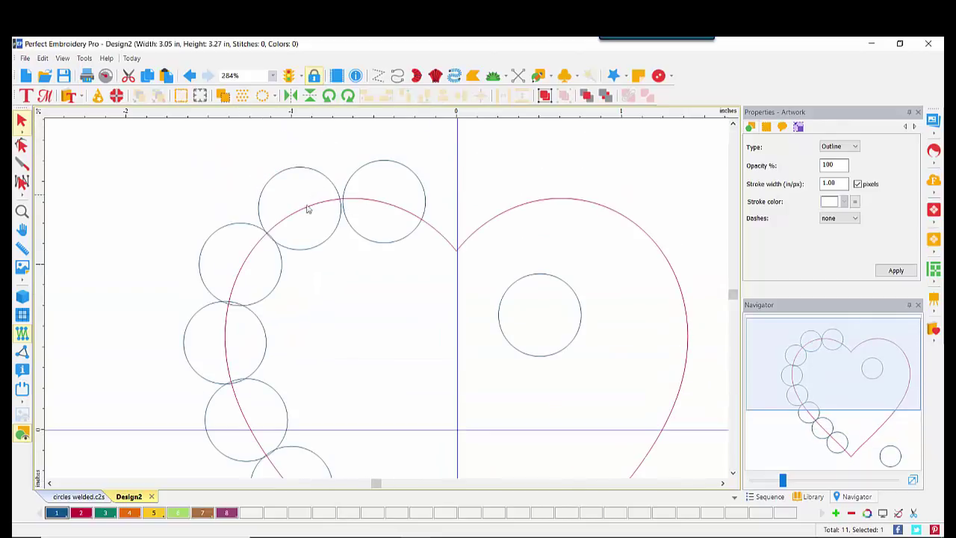
left_click(384, 202)
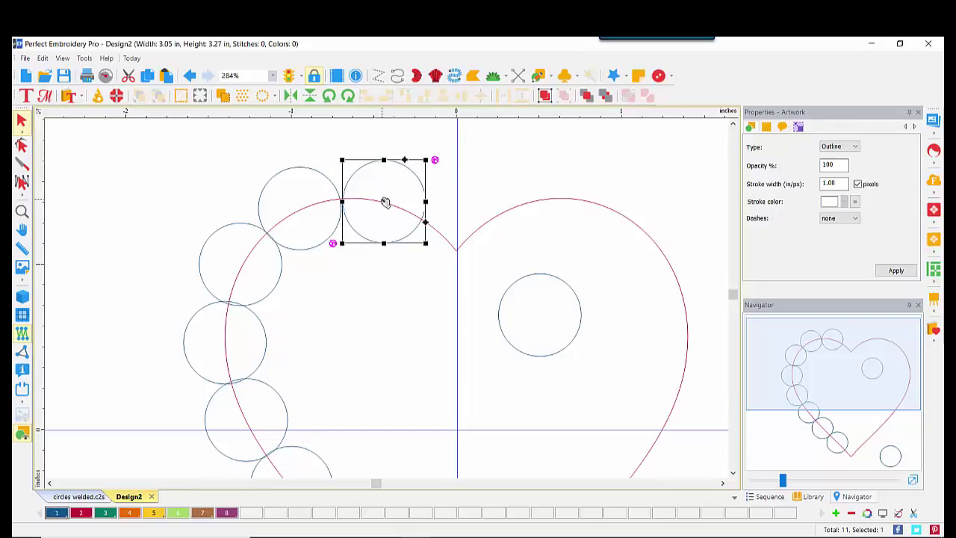
left_click_drag(385, 206, 380, 203)
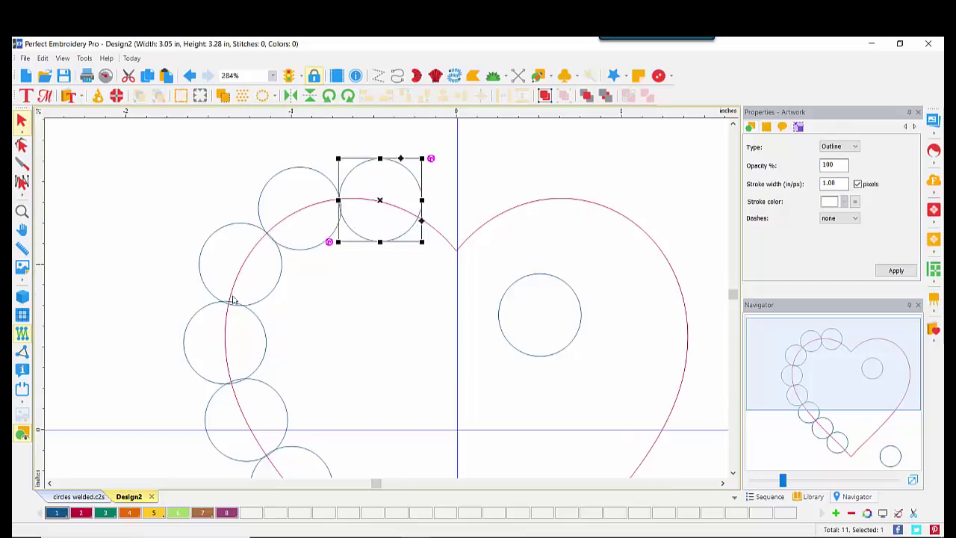
- Weld the two lowest circles on the heart's left edge into one shape
left_click_drag(813, 375, 831, 440)
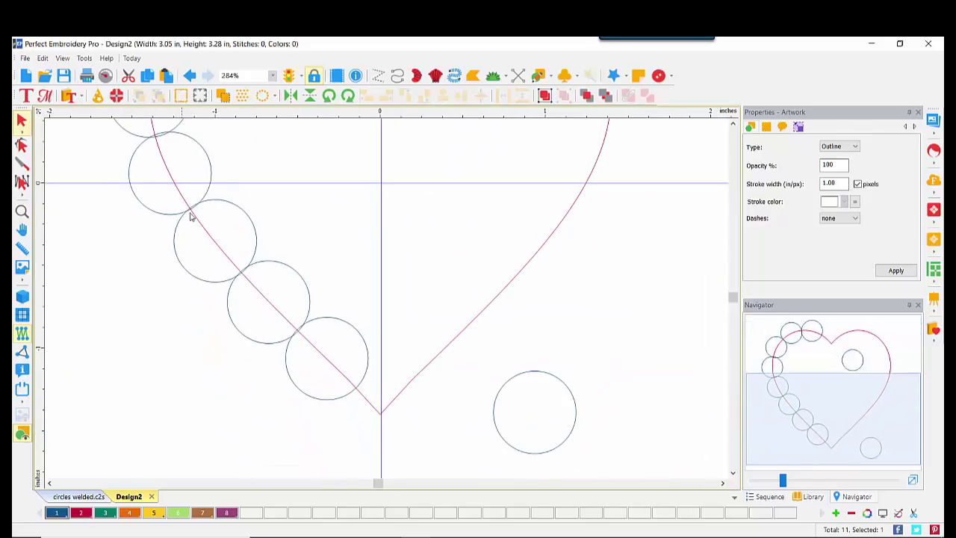
left_click(336, 322)
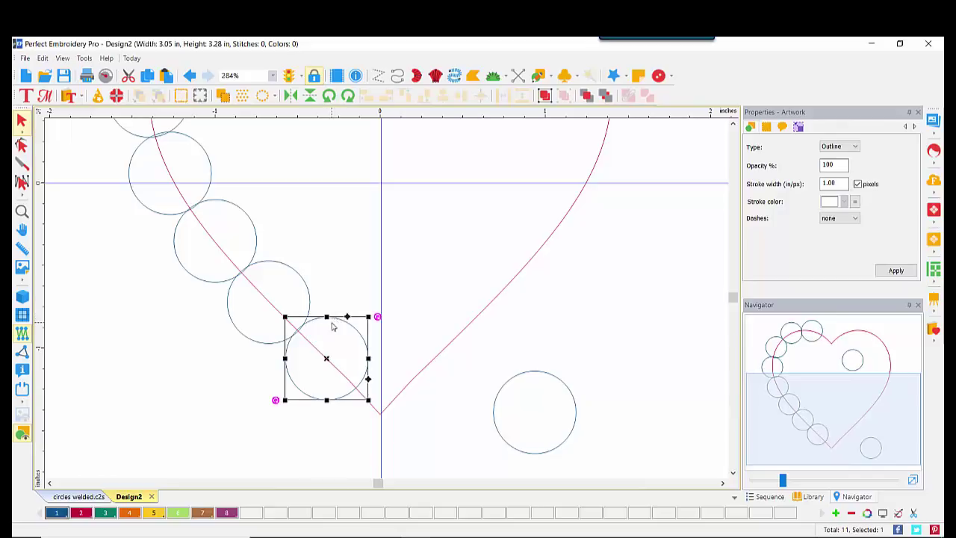
left_click(281, 267, "shift")
right_click(272, 316)
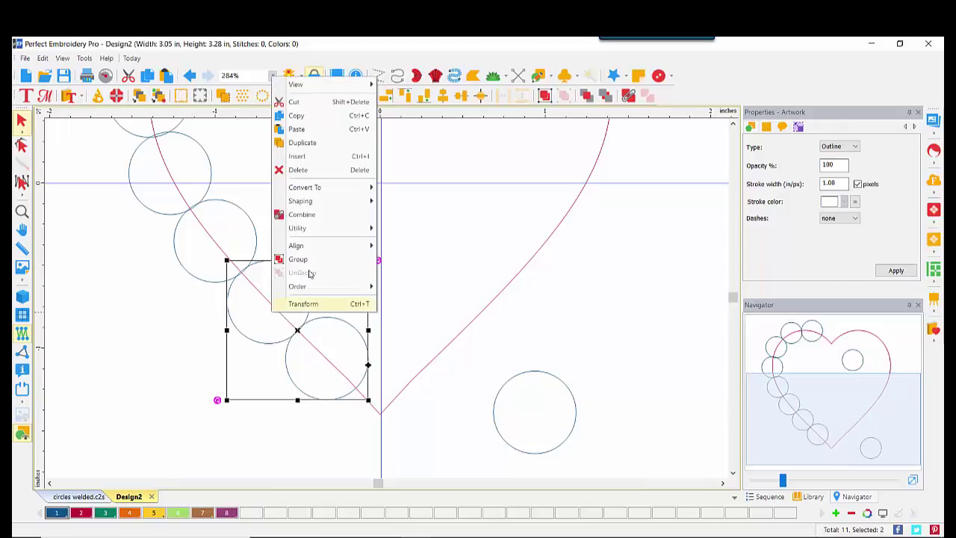
mouse_move(321, 201)
left_click(400, 215)
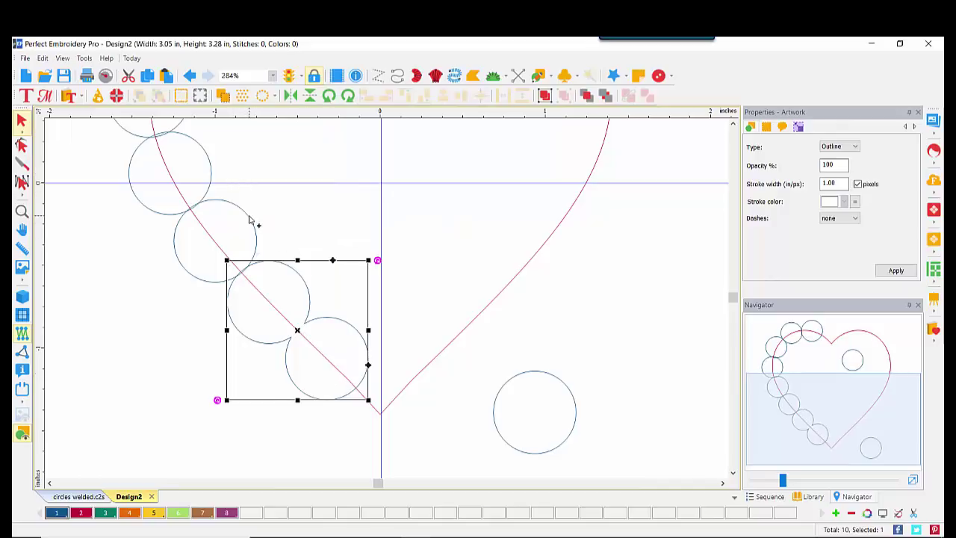
- Weld the next two circles up the heart's left edge to the welded shape, one at a time
left_click(250, 218, "shift")
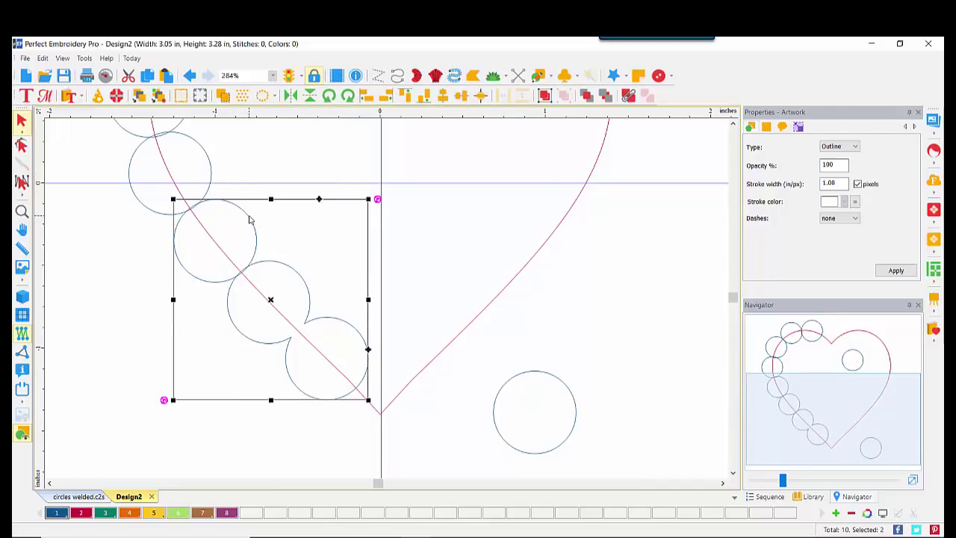
right_click(225, 252)
mouse_move(271, 375)
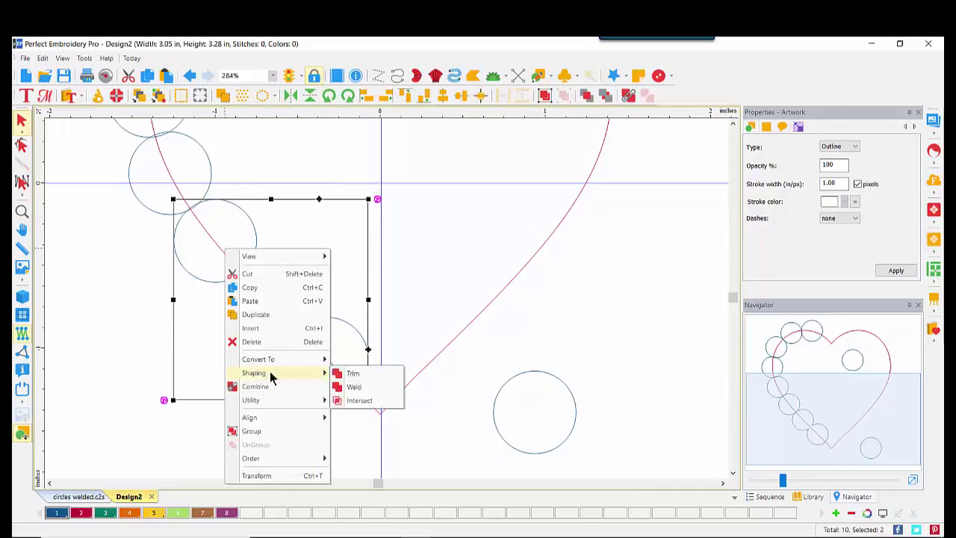
left_click(355, 387)
left_click_drag(762, 406, 744, 373)
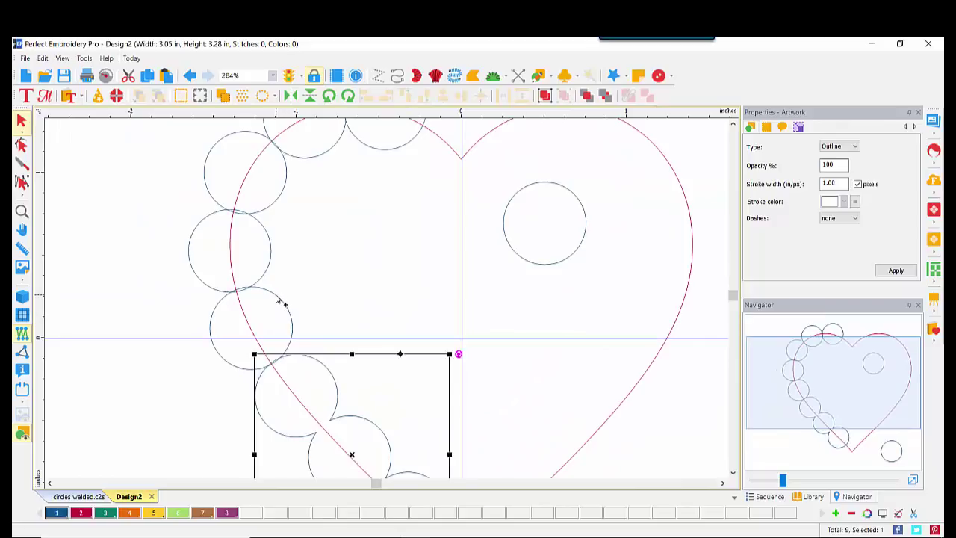
left_click(264, 324, "shift")
right_click(260, 337)
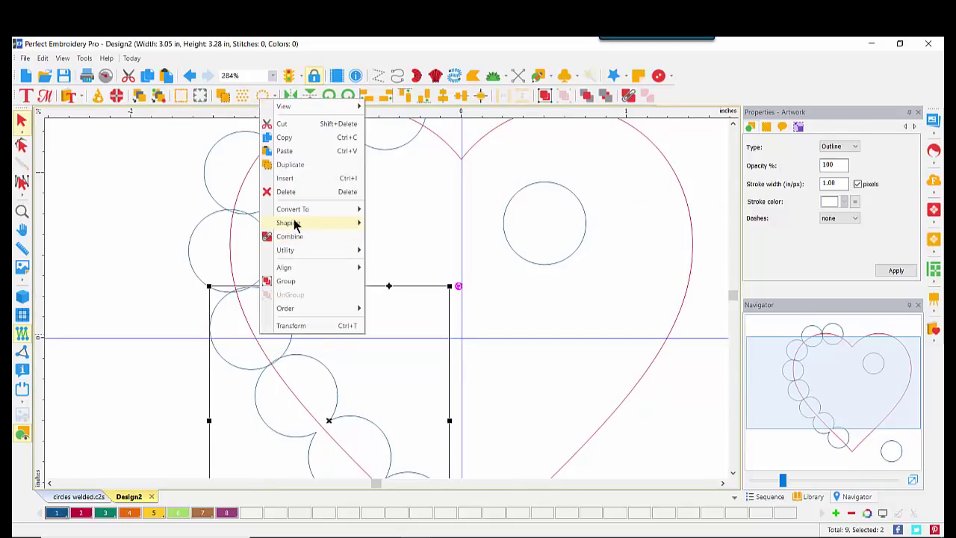
mouse_move(292, 223)
left_click(377, 239)
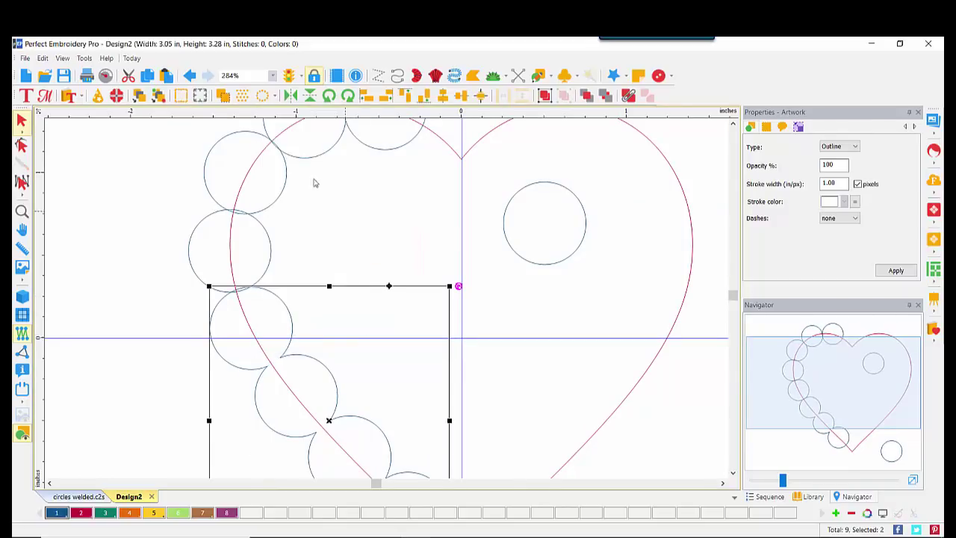
- Weld the two circles along the widest part of the heart's left side to the welded chain, one at a time
left_click(265, 234, "shift")
right_click(223, 252)
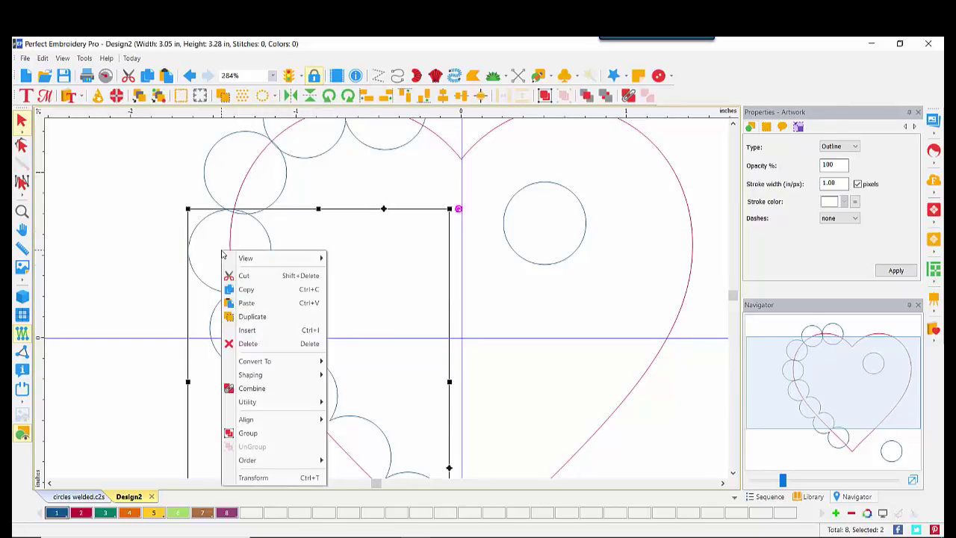
mouse_move(244, 381)
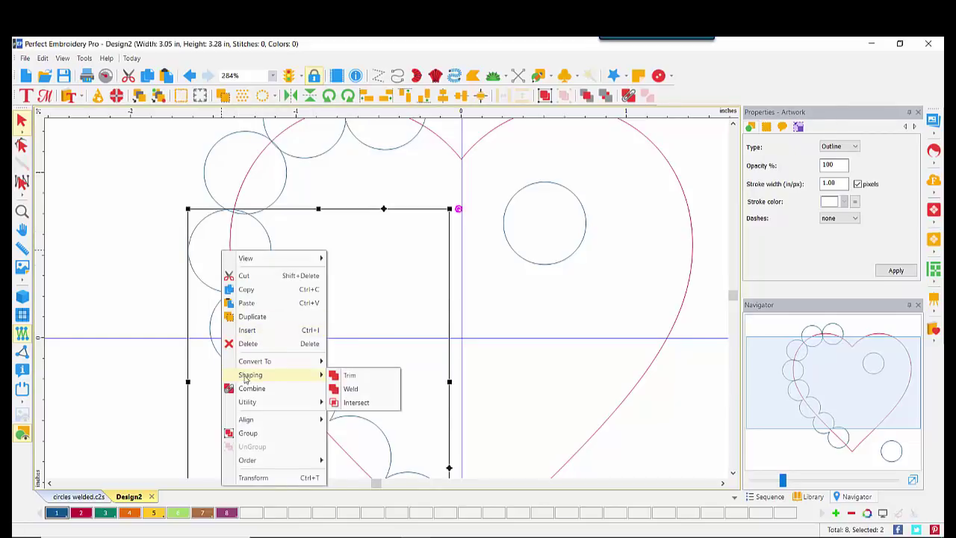
left_click(346, 389)
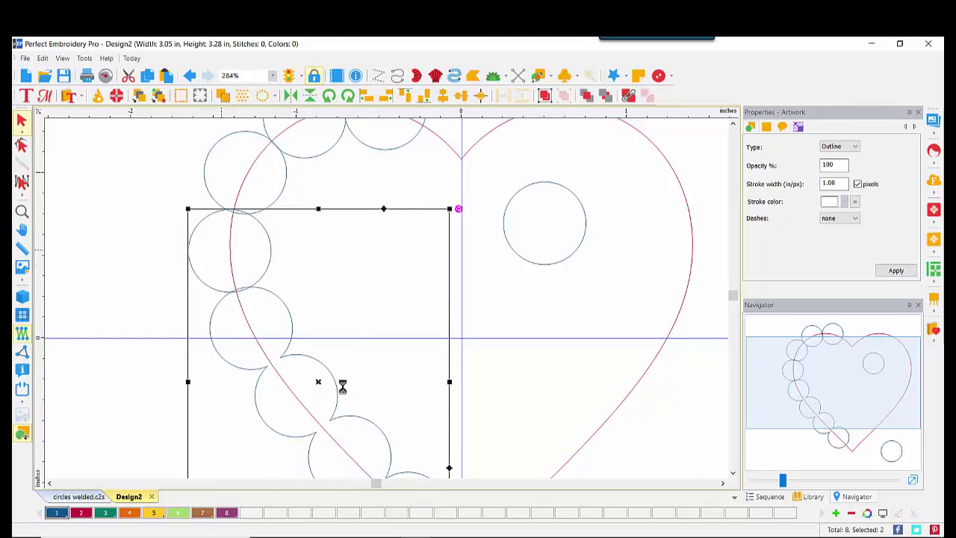
left_click(286, 171, "shift")
right_click(237, 175)
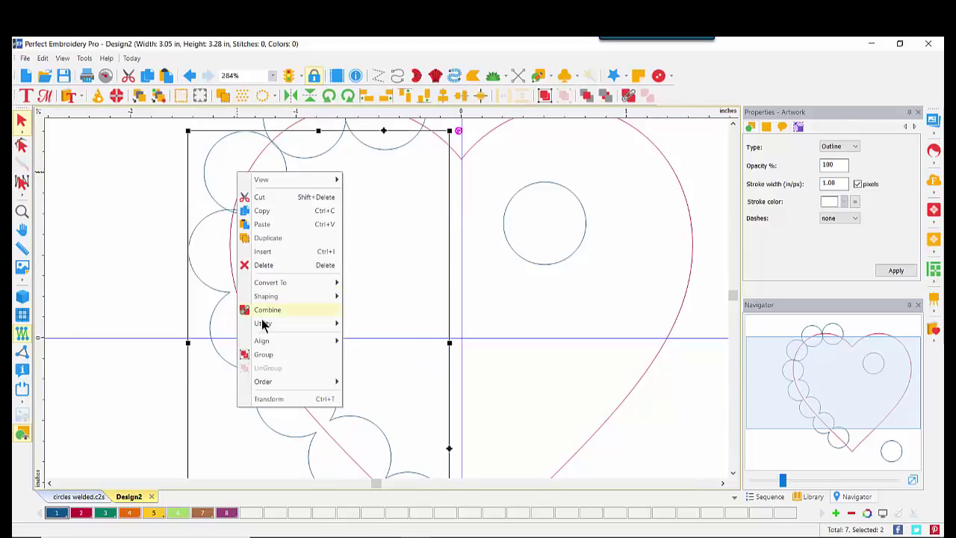
mouse_move(310, 299)
left_click(366, 310)
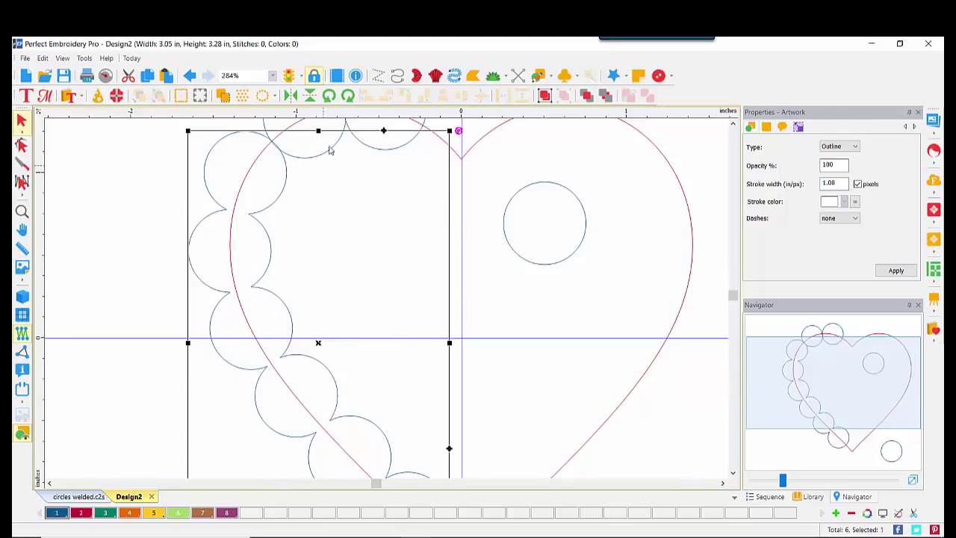
- Weld the two remaining circles on top of the heart's left lobe to the chain, one at a time
left_click_drag(778, 363, 776, 332)
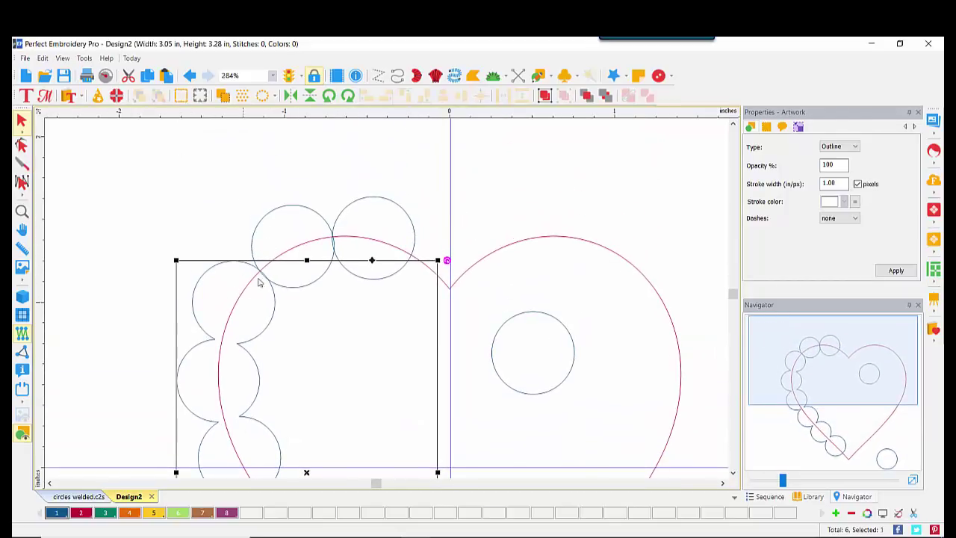
left_click(259, 244, "shift")
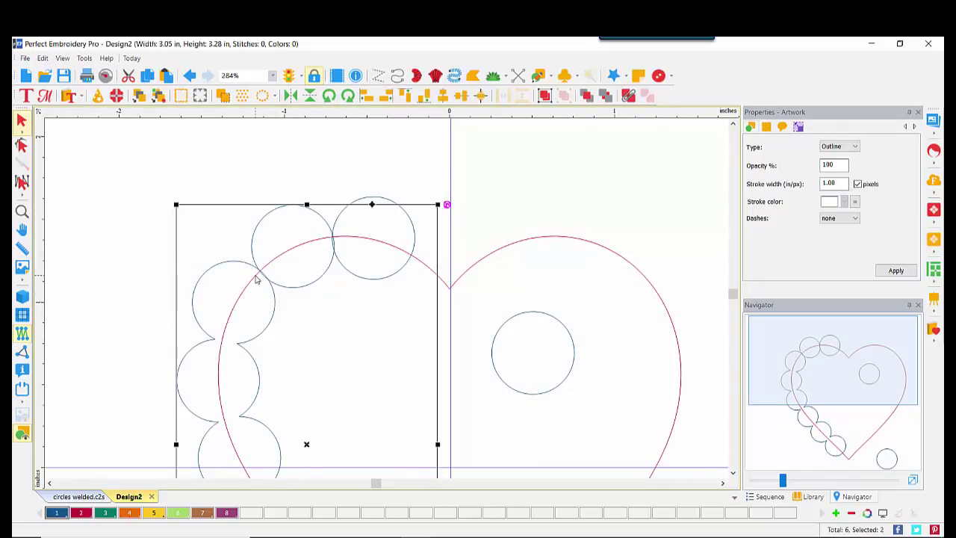
mouse_move(292, 399)
left_click(383, 412)
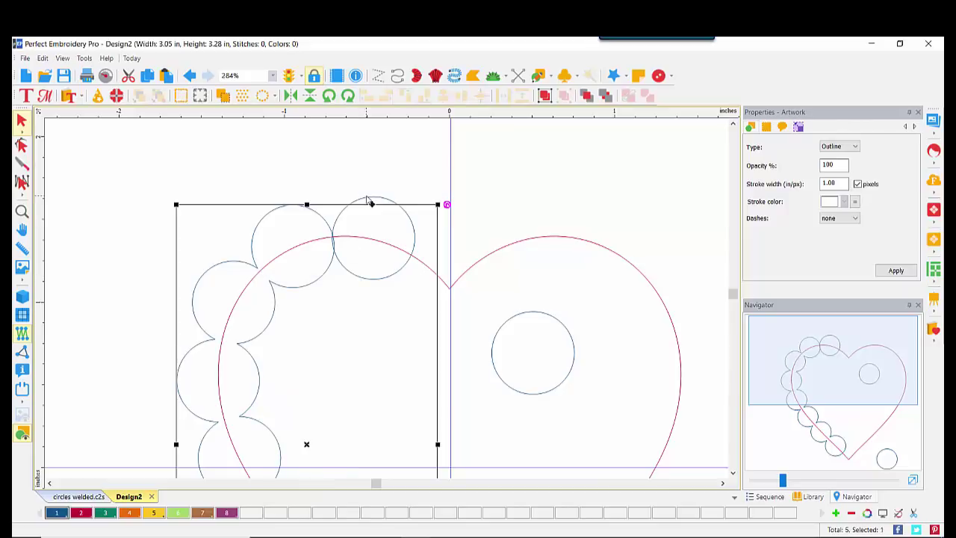
left_click(368, 199, "shift")
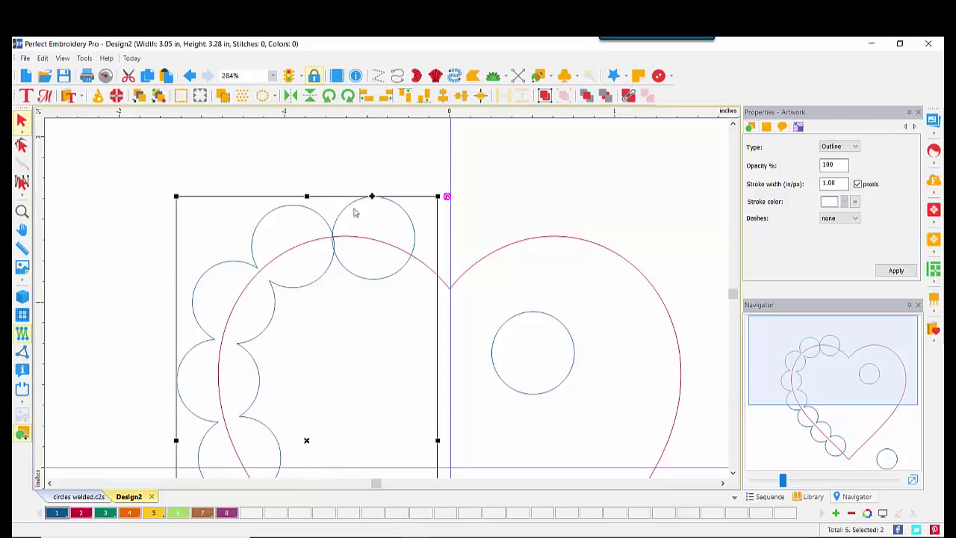
right_click(311, 244)
mouse_move(336, 366)
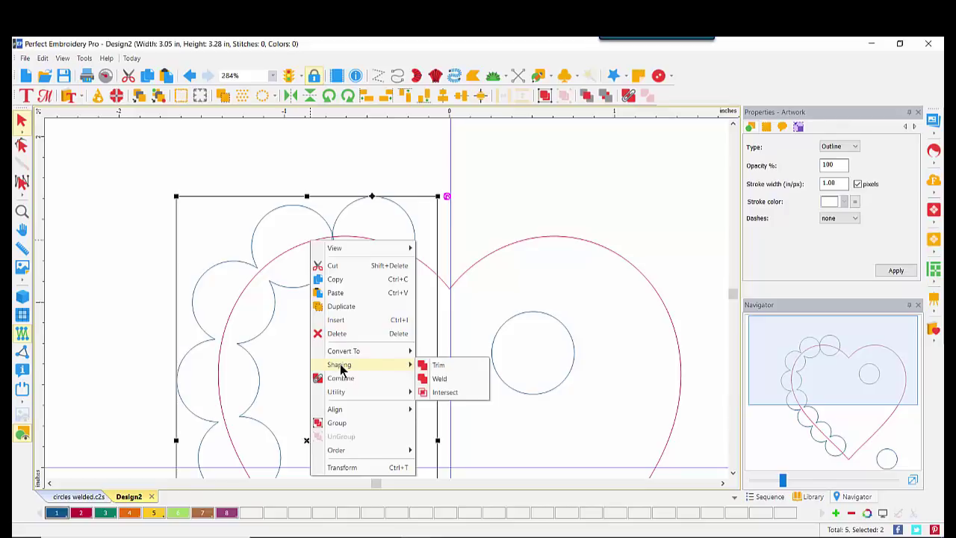
left_click(441, 378)
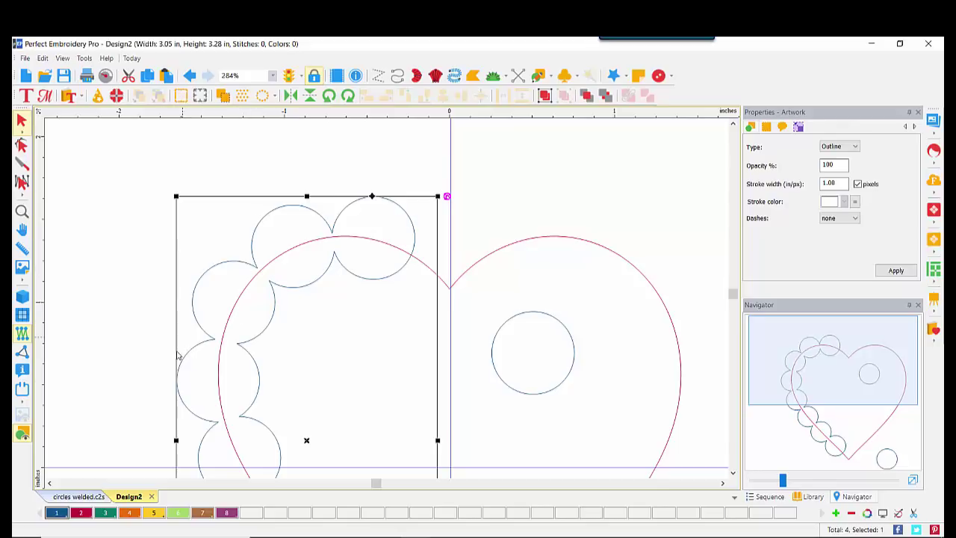
- Paste a copy of the welded left chain, flip it horizontally and move it onto the heart's right half
left_click(912, 479)
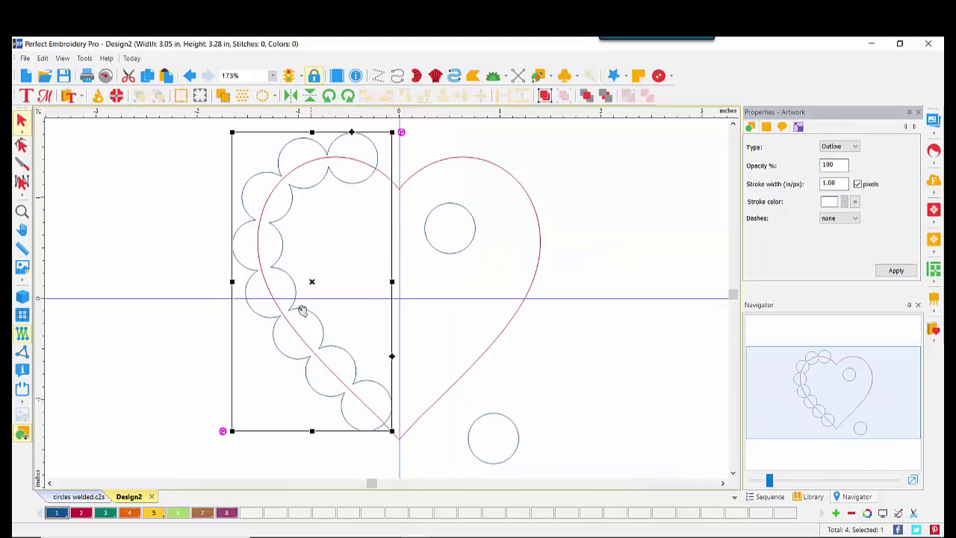
left_click(165, 76)
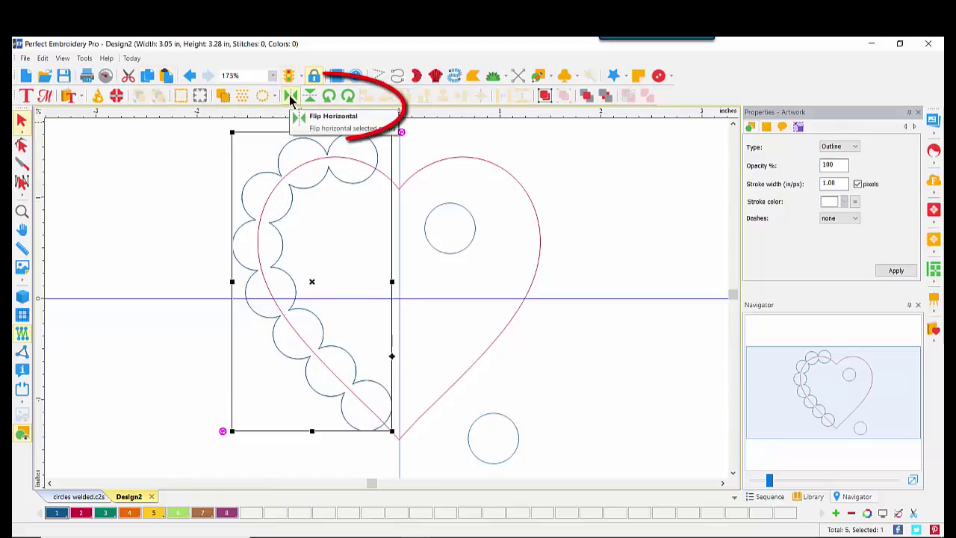
left_click(292, 98)
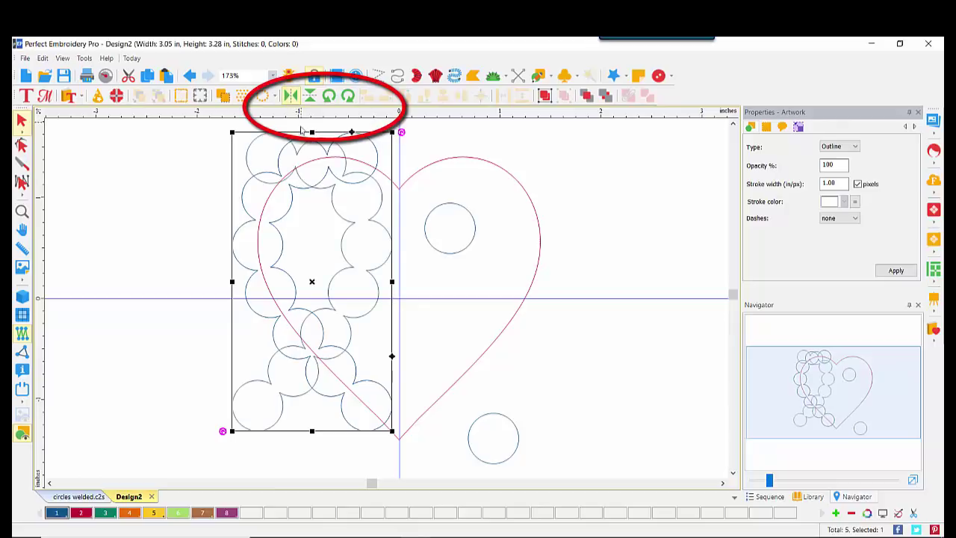
left_click_drag(354, 221, 525, 222)
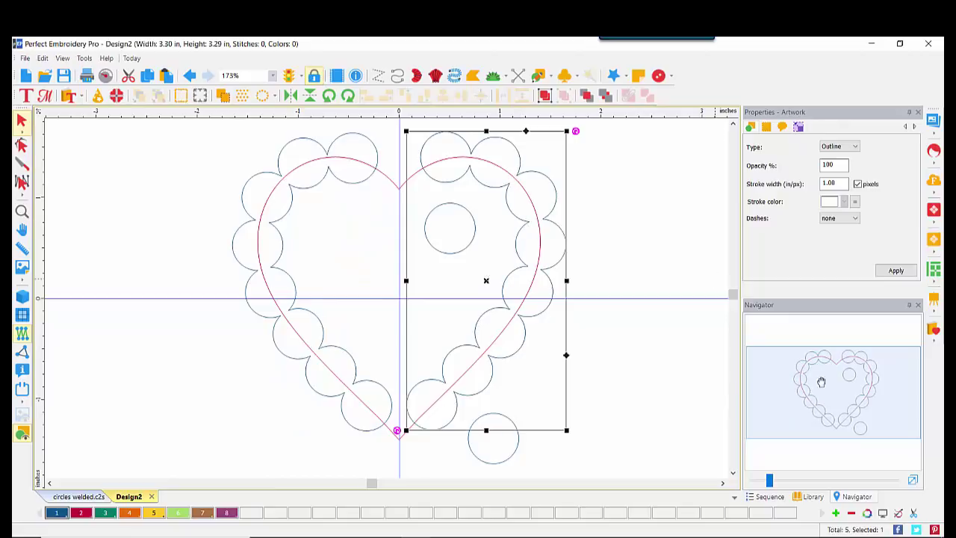
- Place a horizontal guide at the top of the left chain and align the top of the flipped chain with it
left_click_drag(772, 484, 787, 481)
left_click_drag(836, 430, 856, 355)
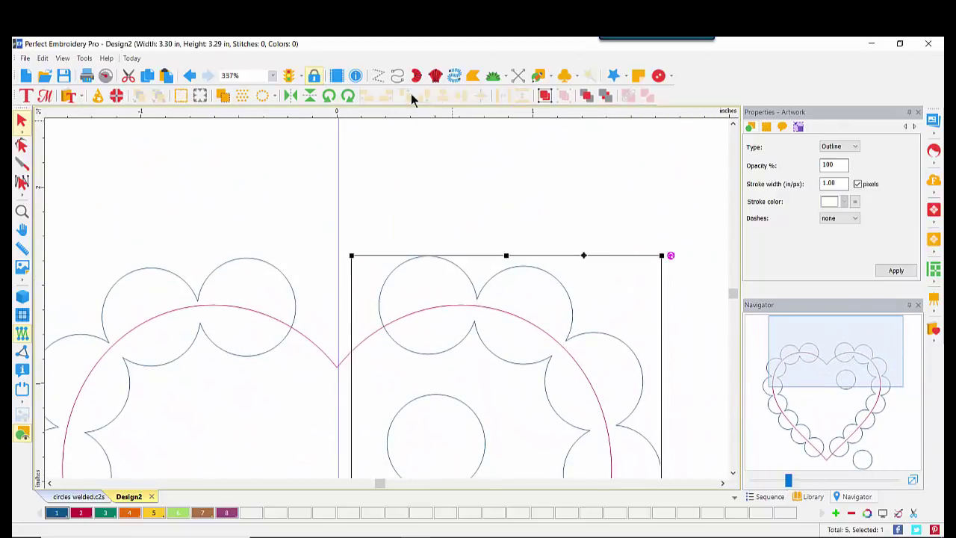
left_click_drag(204, 114, 217, 259)
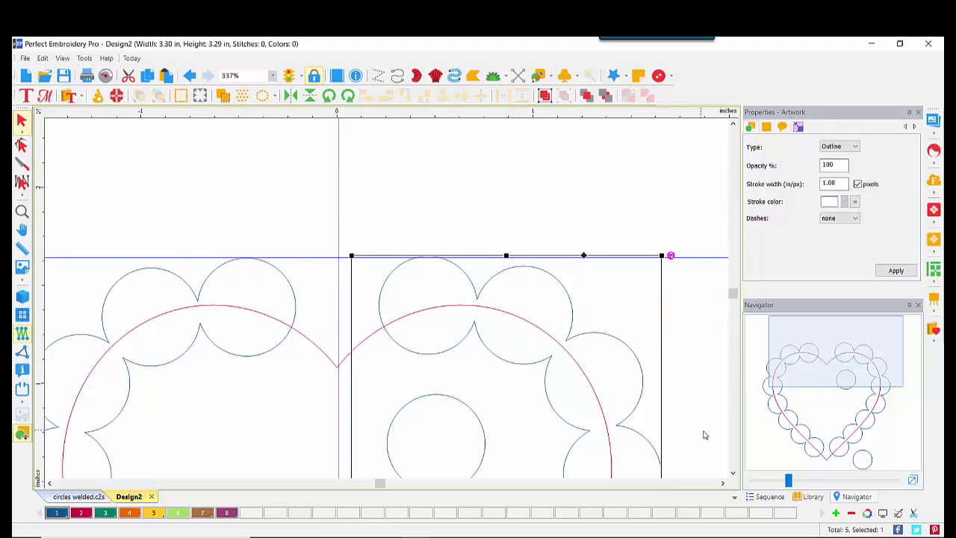
left_click_drag(788, 481, 832, 481)
left_click_drag(849, 341, 864, 336)
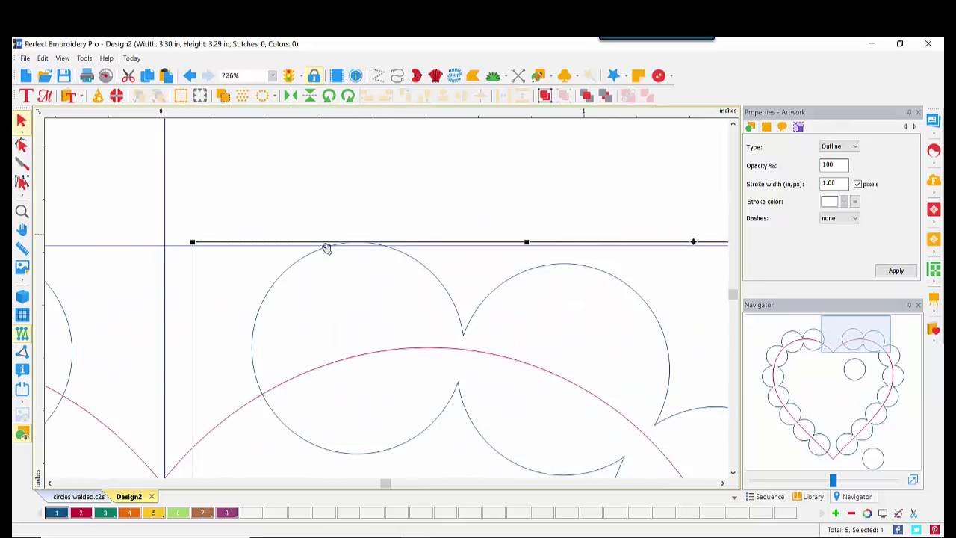
left_click_drag(429, 269, 428, 272)
key("ctrl+z")
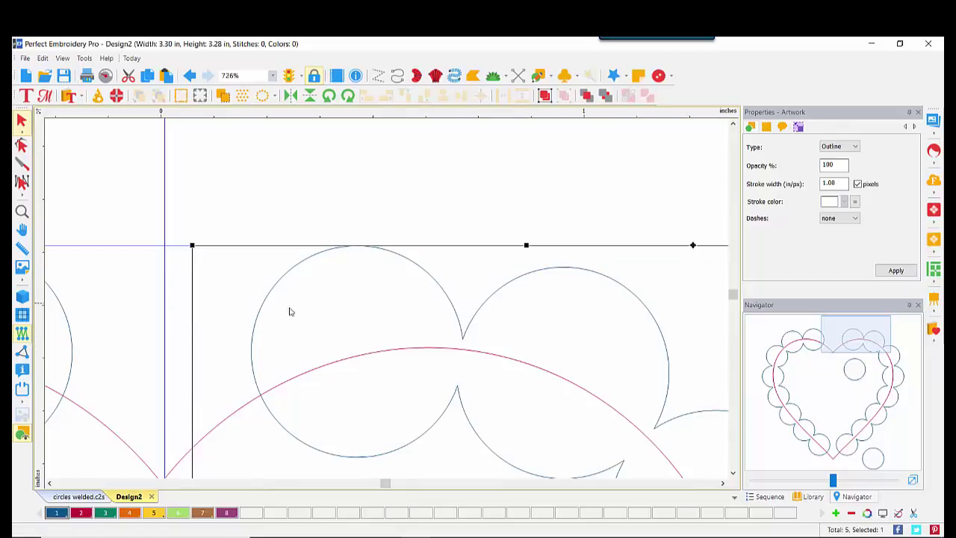
left_click_drag(270, 299, 267, 296)
- Place a horizontal guide at the bottom of the left chain and nudge the right chain to line up with it
left_click_drag(844, 331, 831, 460)
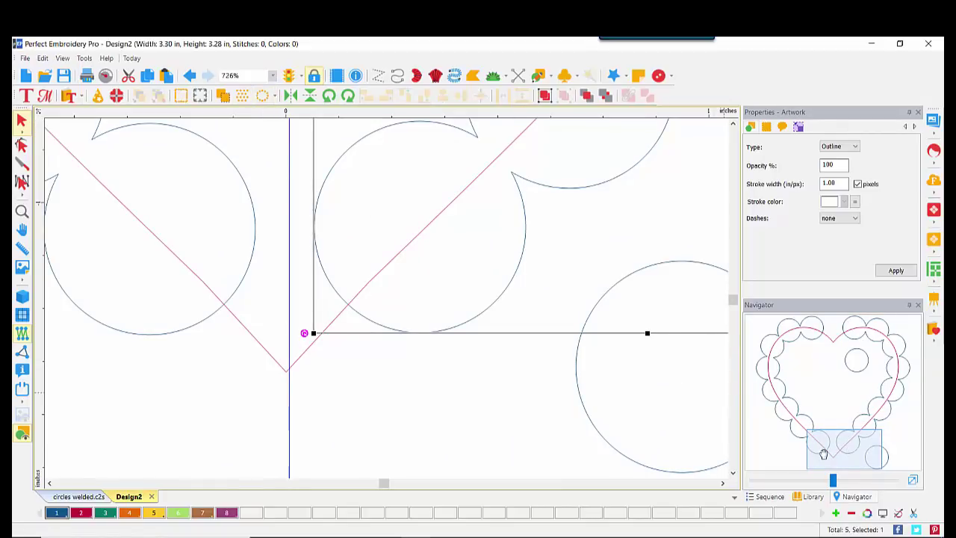
left_click_drag(241, 112, 213, 336)
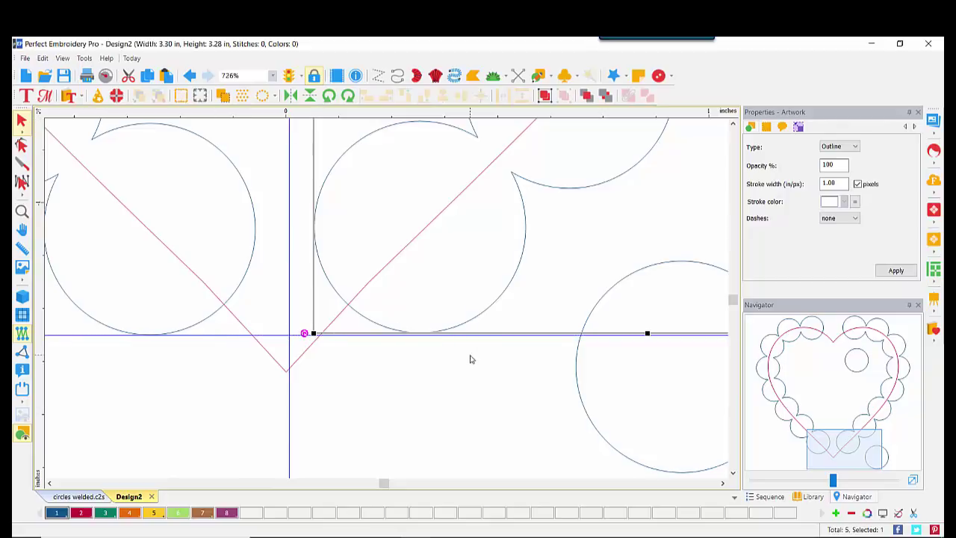
left_click(492, 309)
left_click(472, 418)
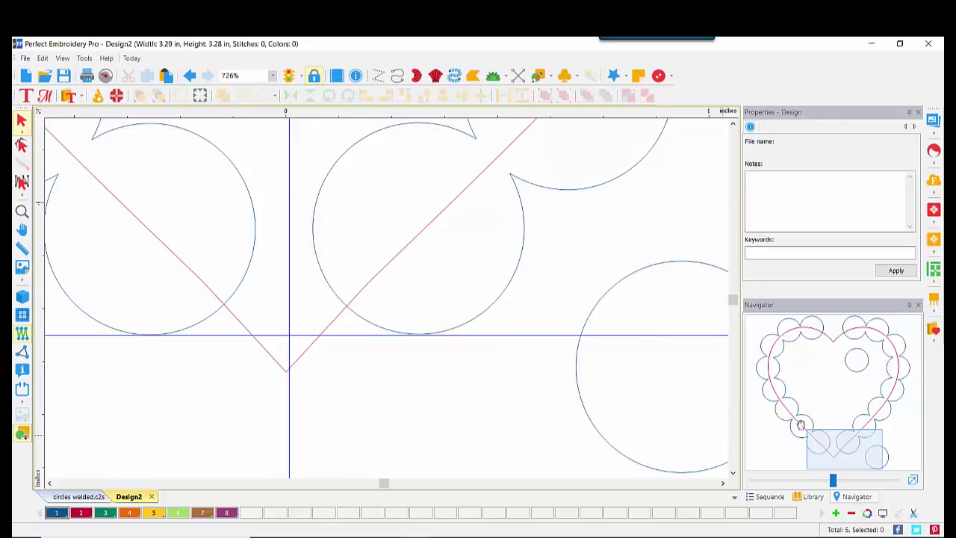
- Move the spare circle outside the heart onto its bottom point and weld it to the right chain
left_click_drag(588, 424, 194, 446)
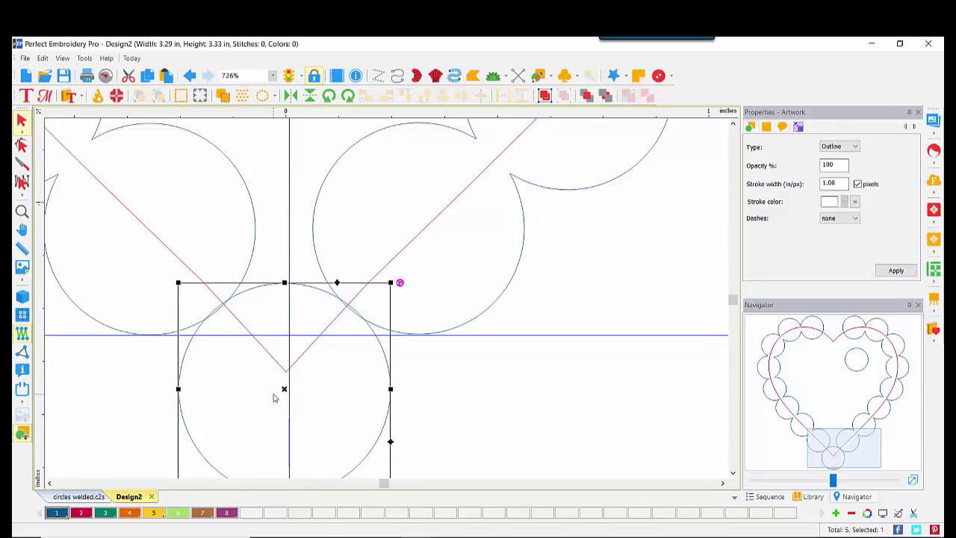
left_click(506, 292, "shift")
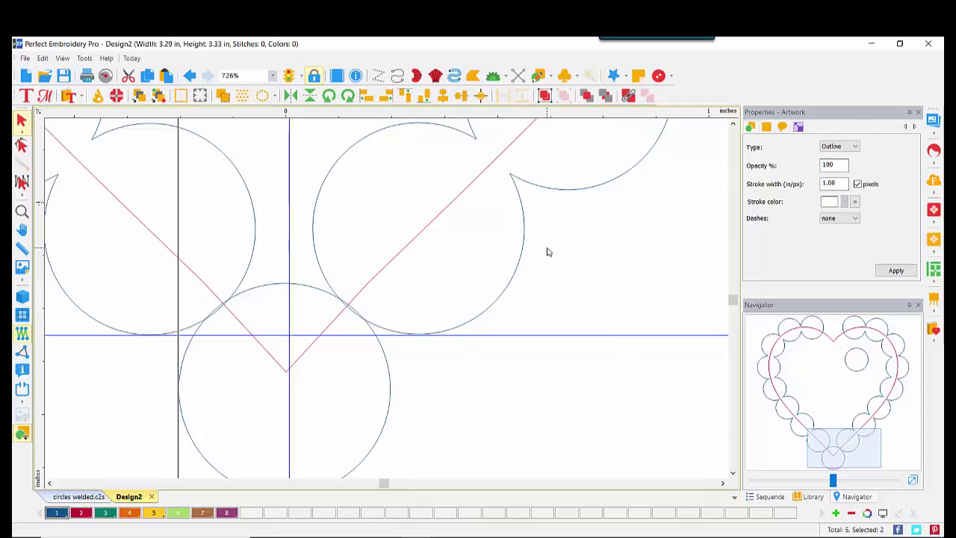
right_click(299, 377)
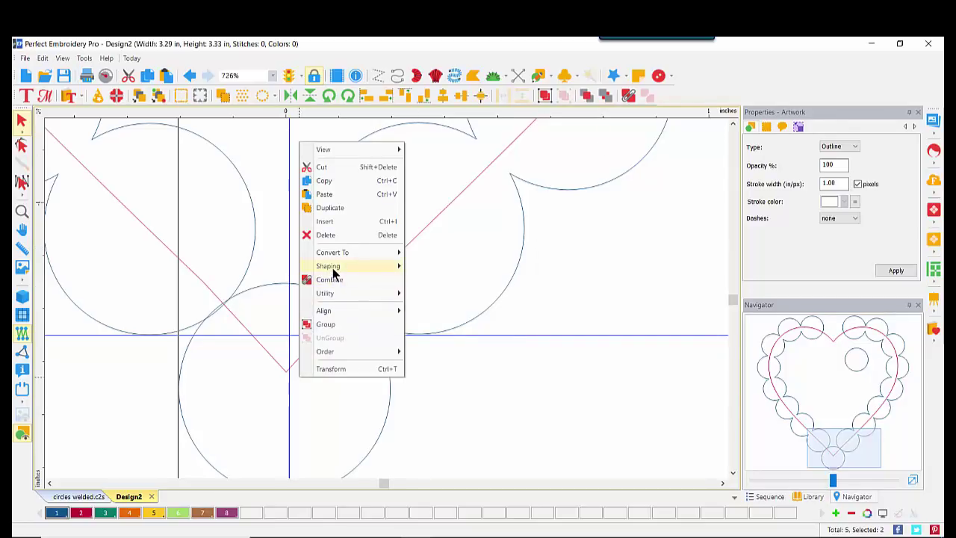
left_click(424, 279)
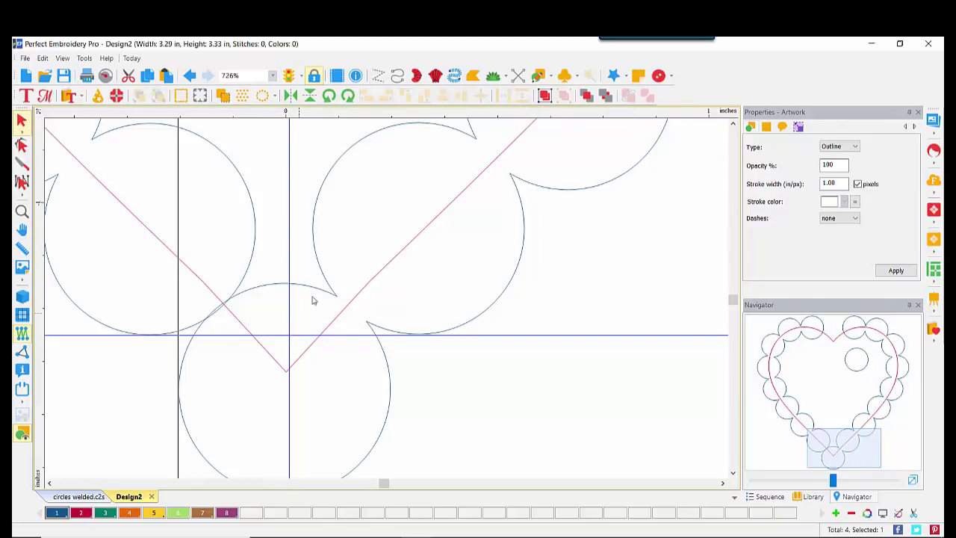
- Weld the left chain to the right chain and its bottom point circle
left_click(103, 327, "shift")
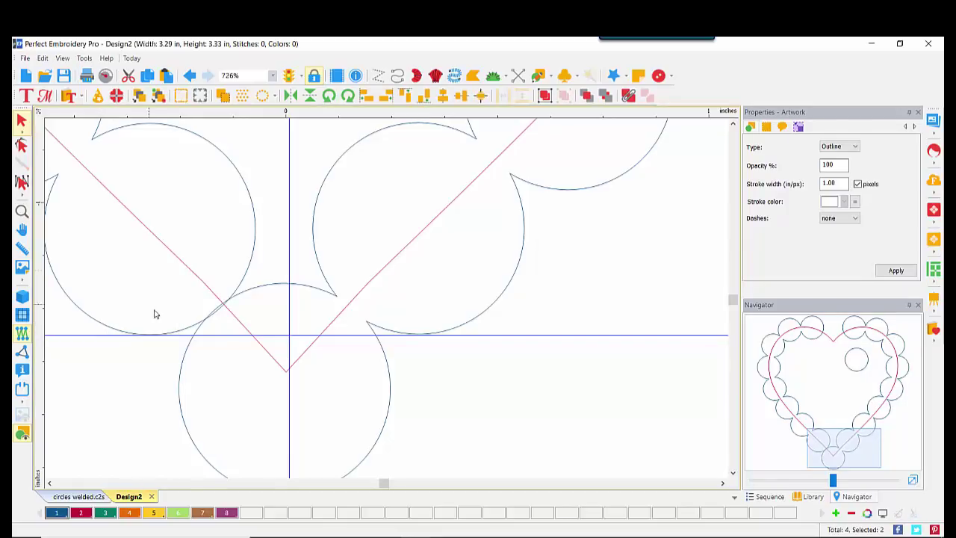
right_click(180, 270)
mouse_move(212, 392)
left_click(293, 406)
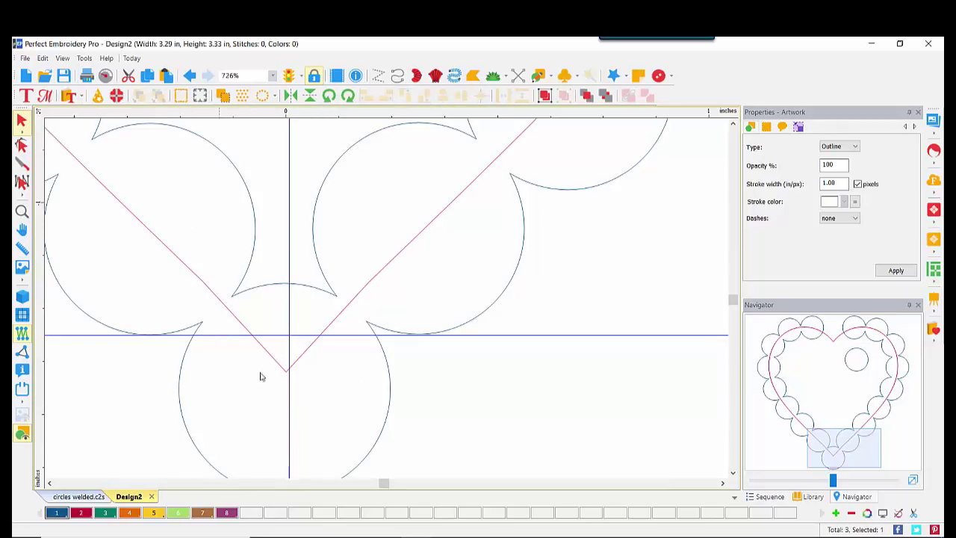
- Move the spare circle inside the heart up to the cleft so that it overlaps the top circles on both sides
left_click_drag(846, 451, 838, 336)
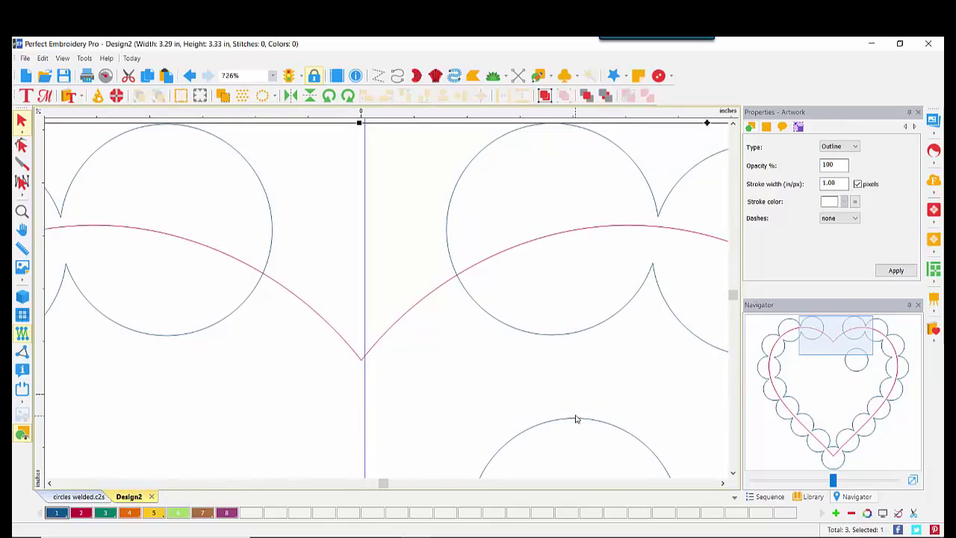
left_click_drag(576, 423, 363, 208)
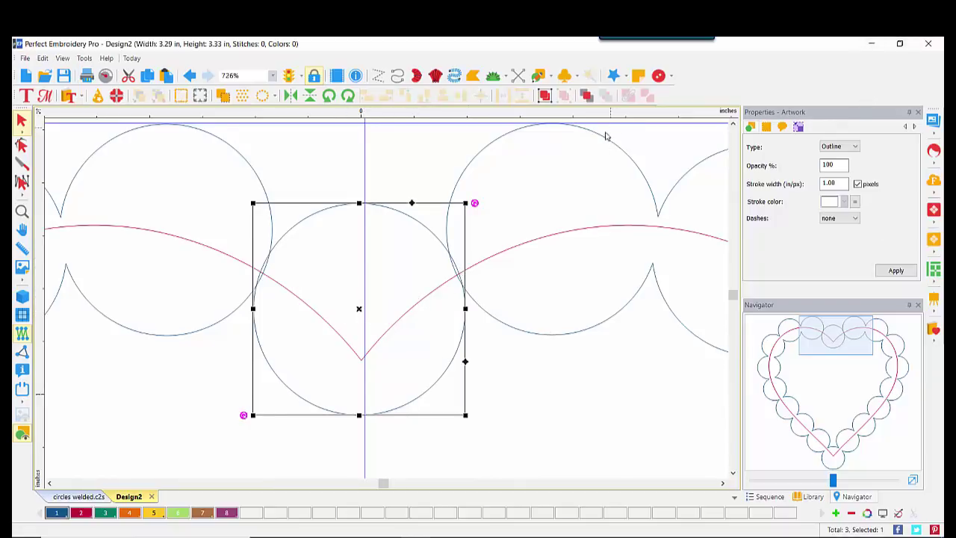
left_click_drag(832, 481, 808, 484)
left_click(468, 147)
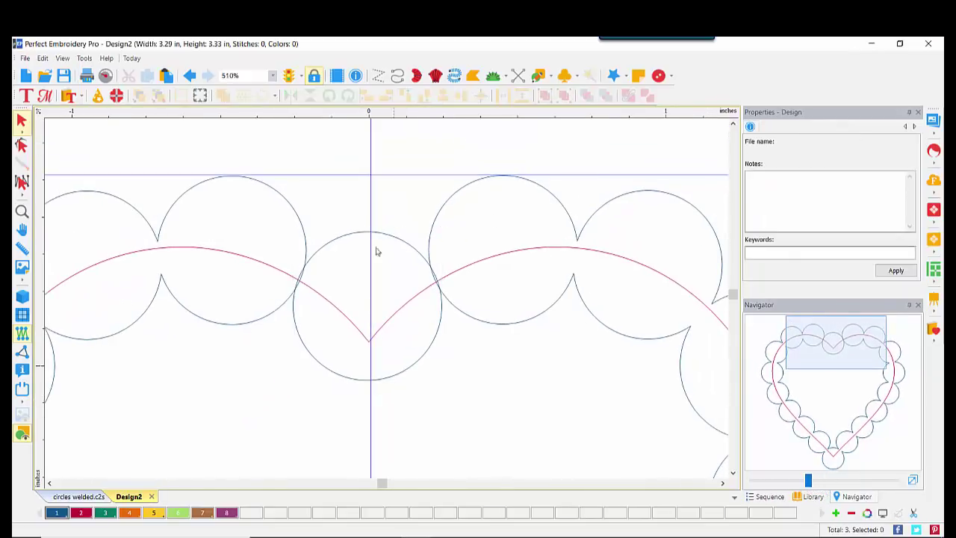
- Weld the cleft circle to the scalloped chain to close the heart frame
left_click(358, 237)
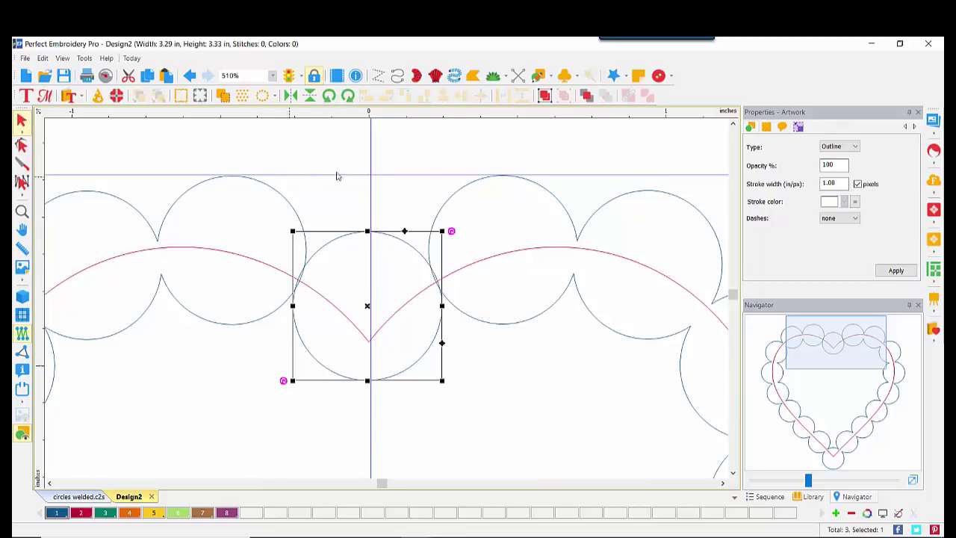
left_click(554, 194, "ctrl")
right_click(369, 337)
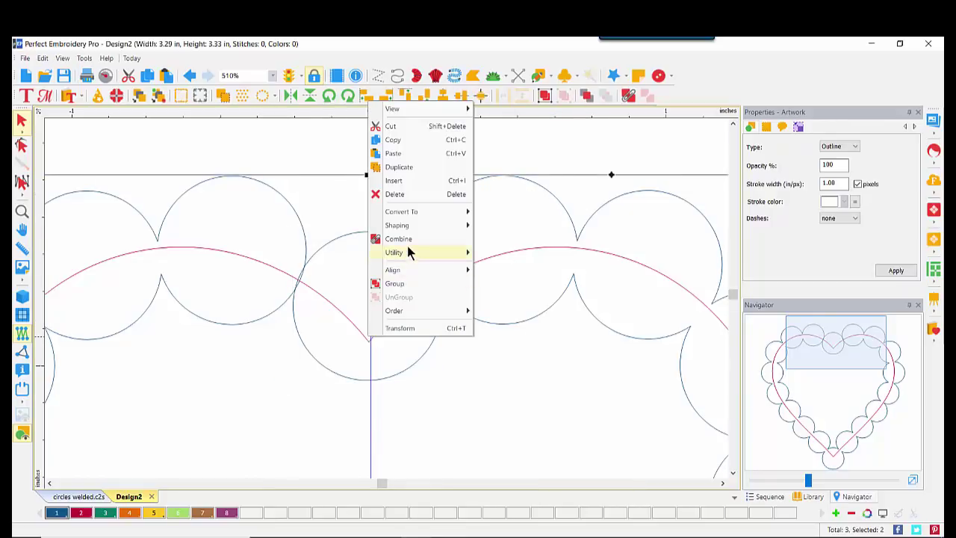
mouse_move(410, 225)
left_click(497, 240)
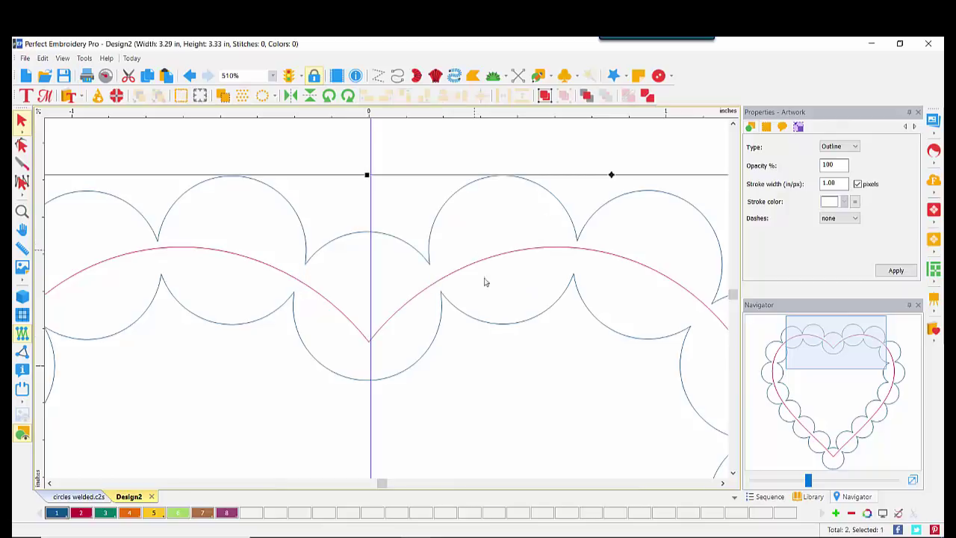
left_click(913, 481)
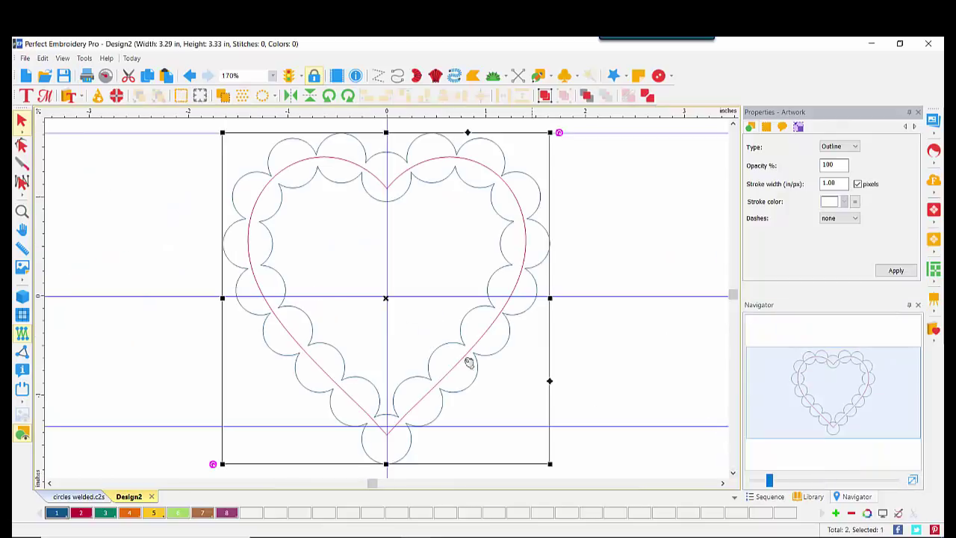
- Clear all guidelines from the design workspace
right_click(40, 286)
left_click(78, 383)
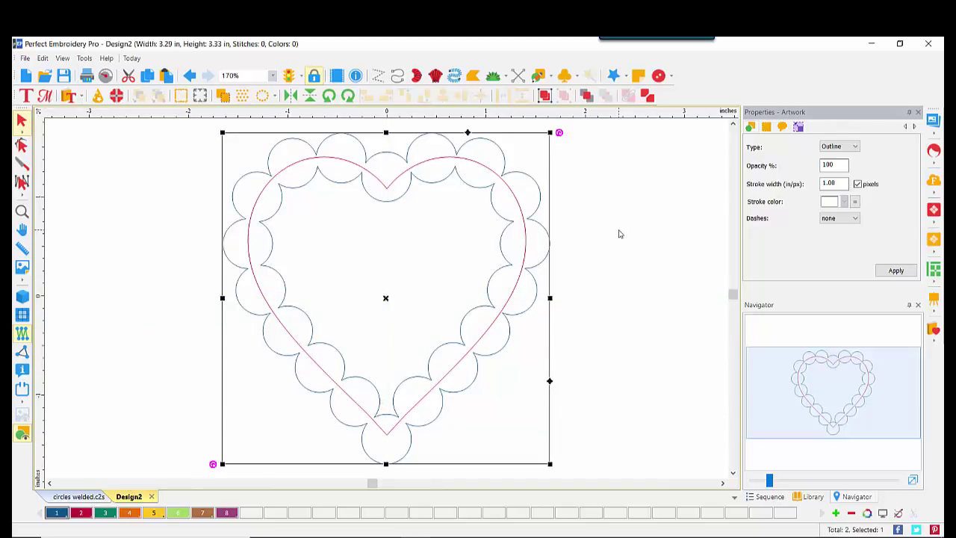
left_click(272, 76)
left_click(236, 171)
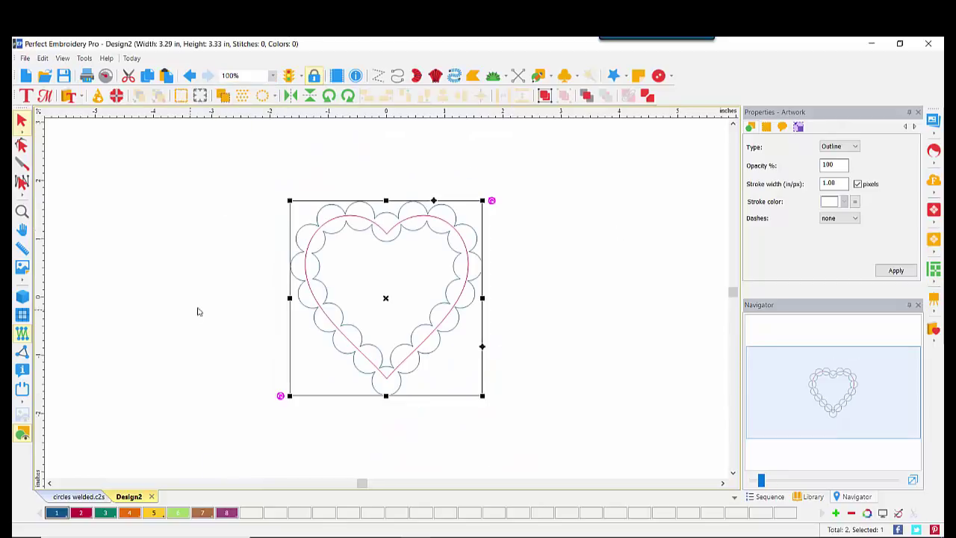
- Duplicate the scalloped frame with its red heart, placing the copy on the left and moving the original farther right
left_click_drag(247, 165, 567, 437)
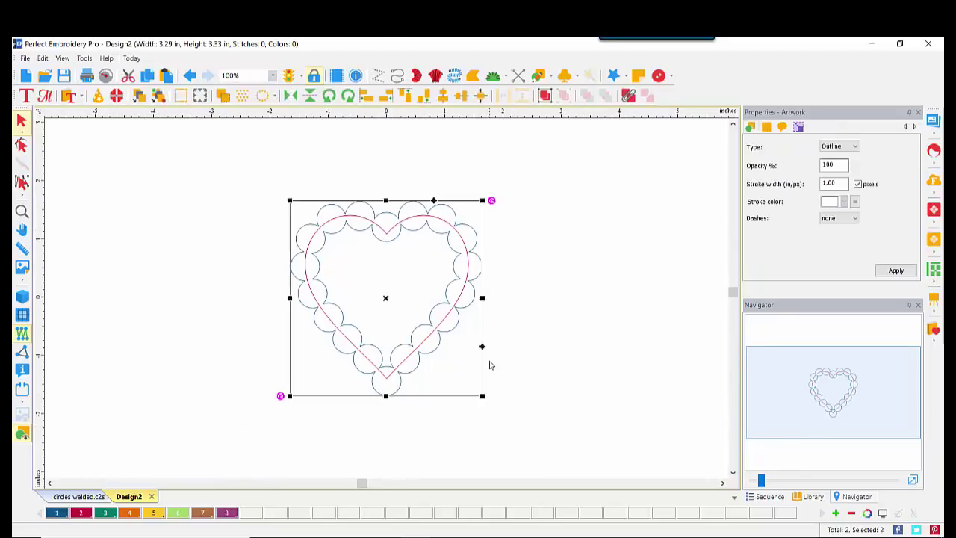
left_click(147, 75)
left_click(166, 75)
left_click_drag(381, 234, 185, 238)
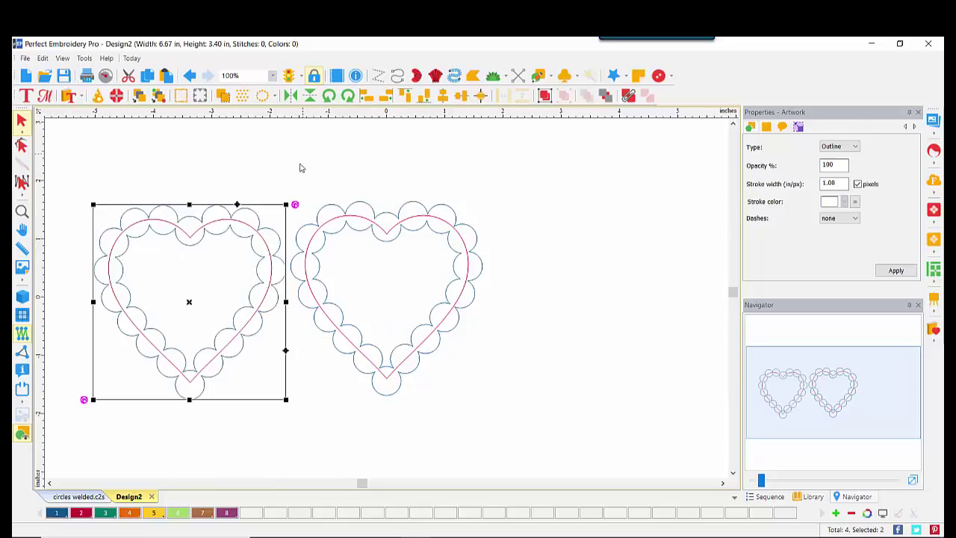
left_click_drag(278, 144, 532, 422)
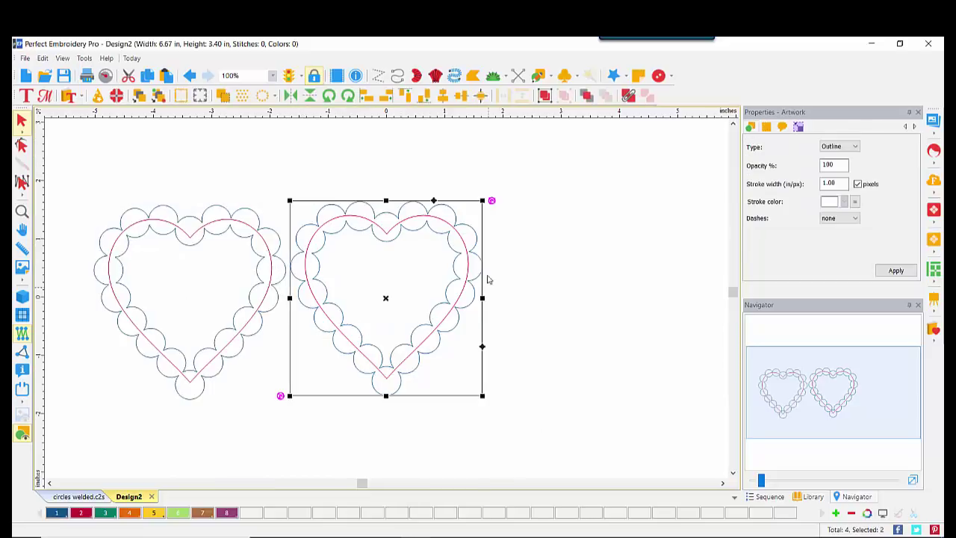
left_click_drag(465, 280, 566, 278)
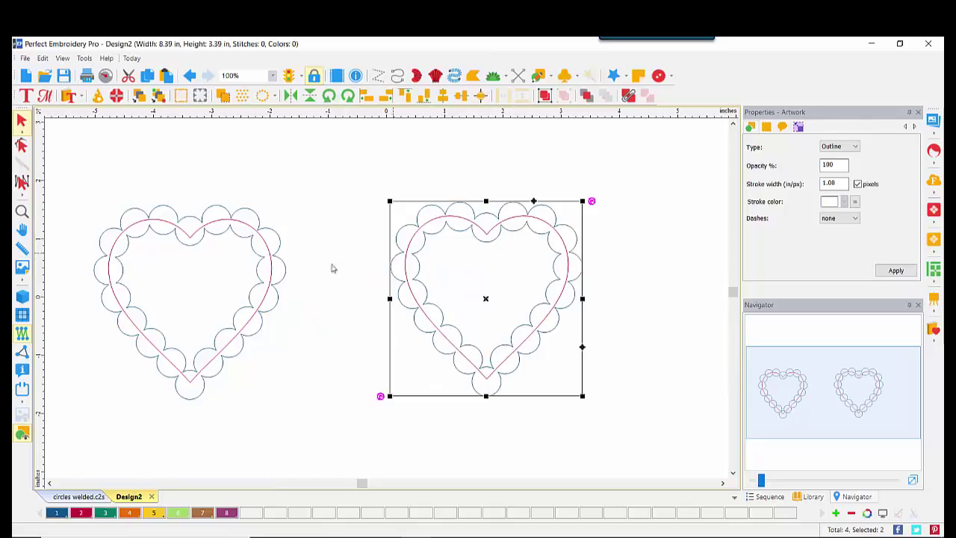
- Weld the left copy's circle frame and red heart into one solid scalloped heart outline
left_click_drag(298, 420, 305, 399)
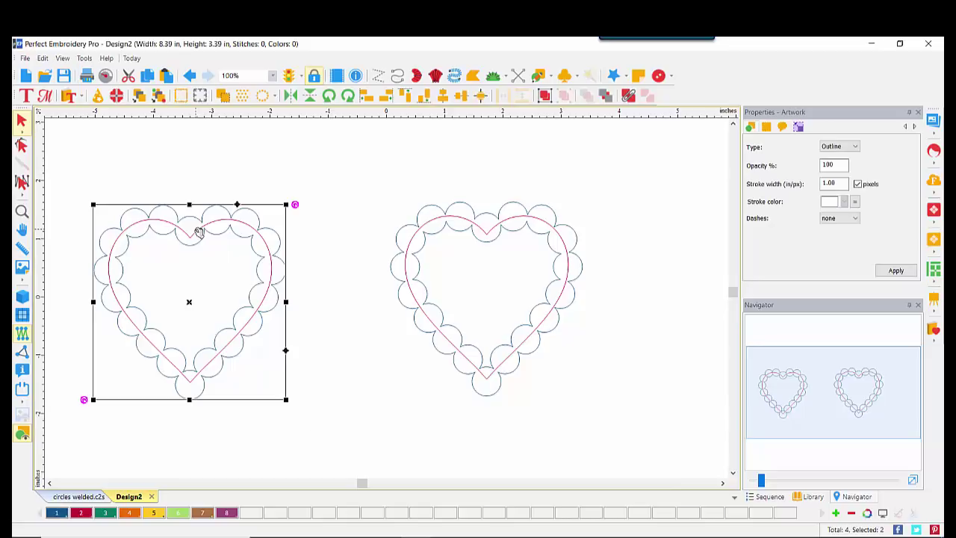
right_click(199, 232)
mouse_move(235, 353)
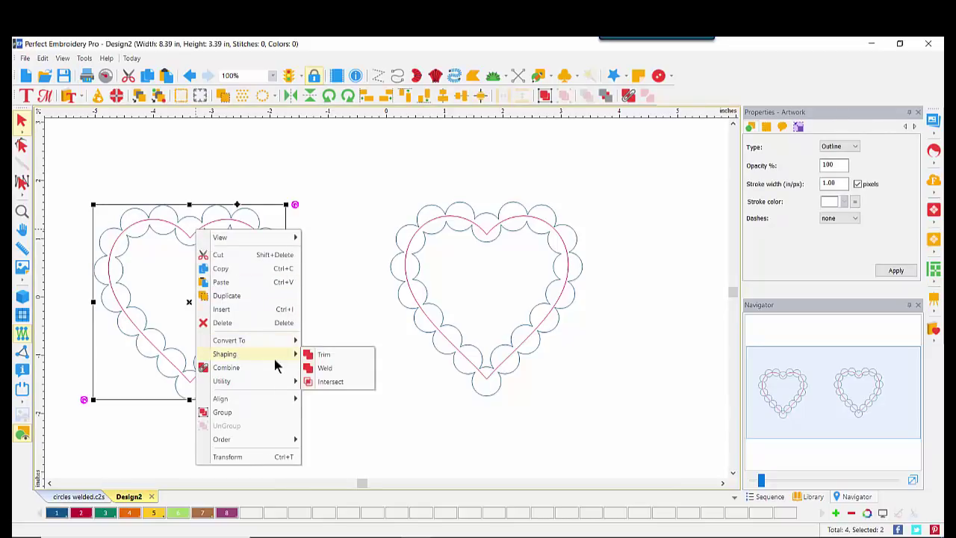
left_click(325, 368)
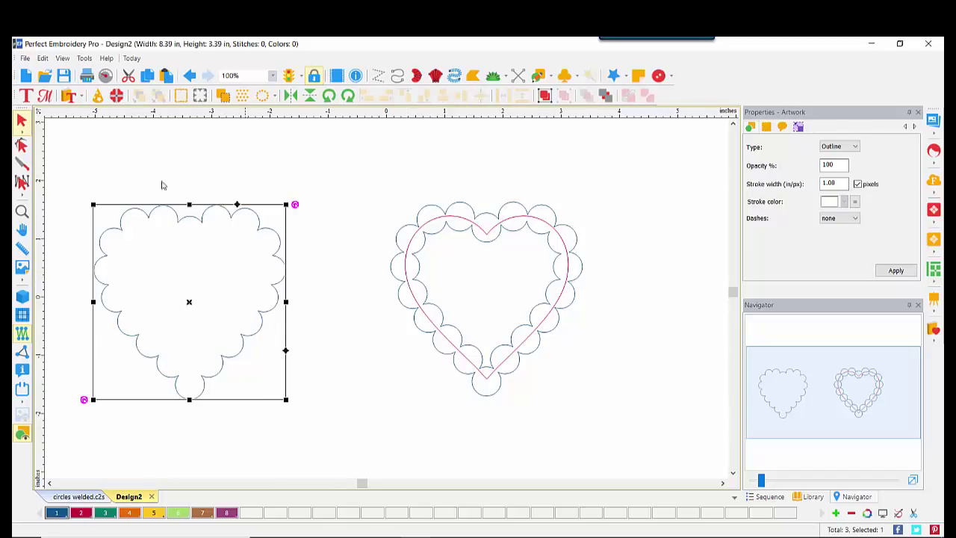
- Copy the red heart from the right-hand design and place it inside the left scalloped outline, leaving the scallops around it
left_click(407, 271)
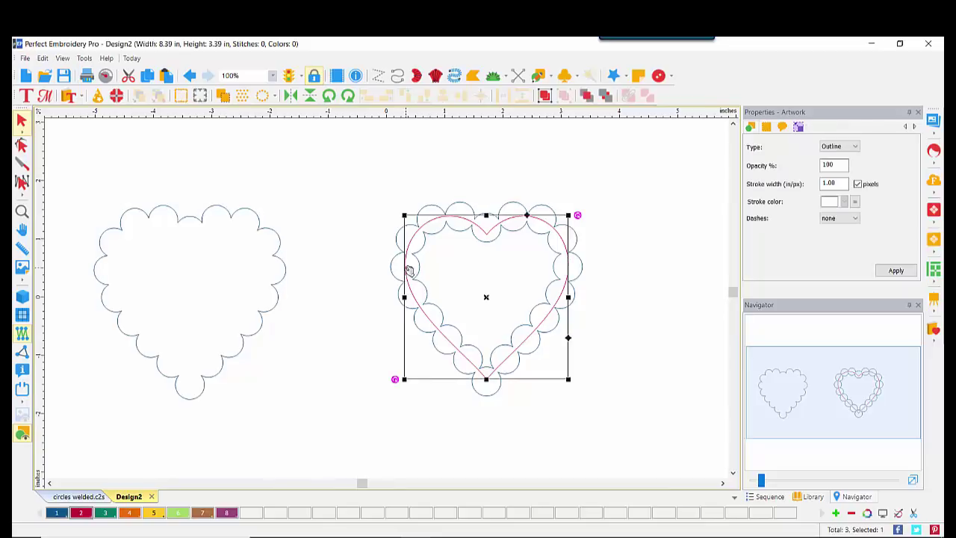
left_click(769, 496)
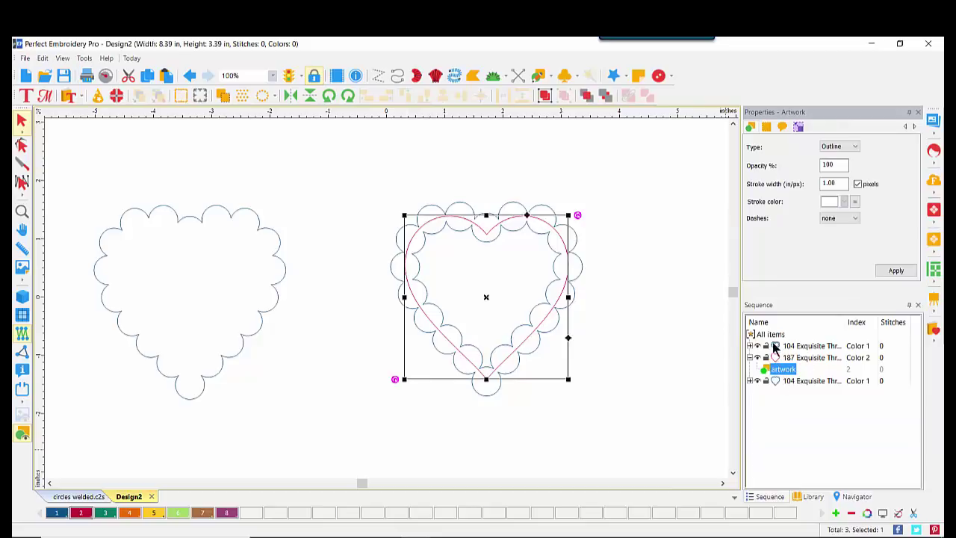
left_click(166, 75)
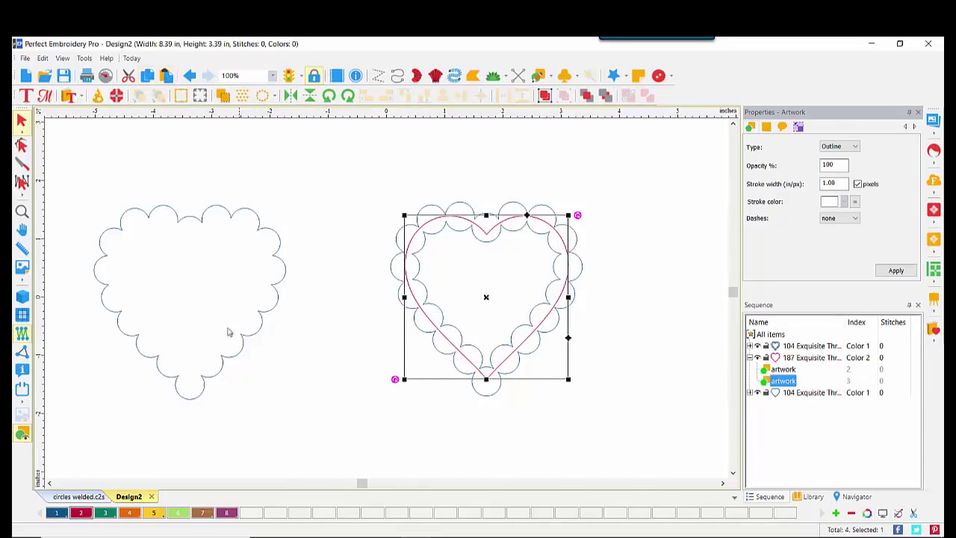
left_click_drag(401, 305, 126, 310)
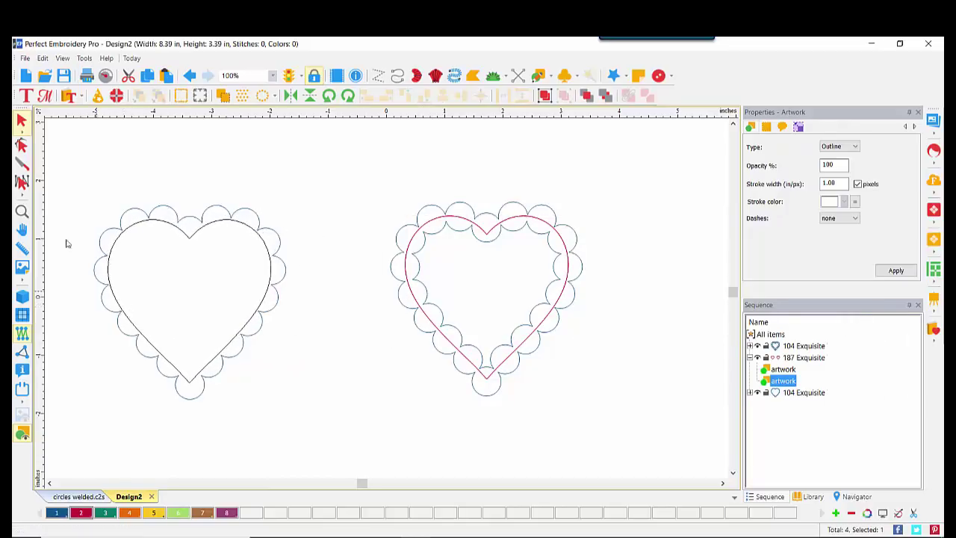
- Combine the left scalloped outline with the heart inside it and convert the combined shape to a complex fill
left_click_drag(59, 177, 354, 363)
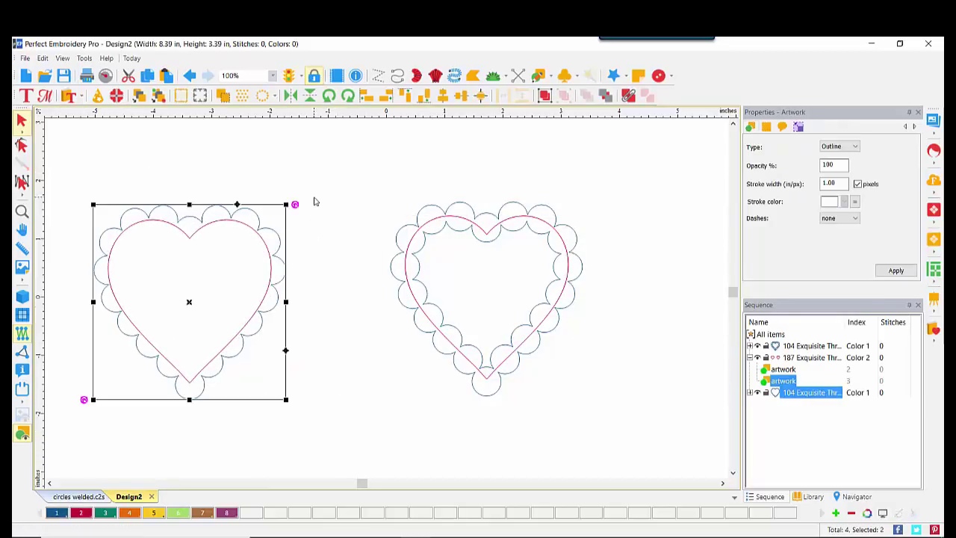
left_click(629, 96)
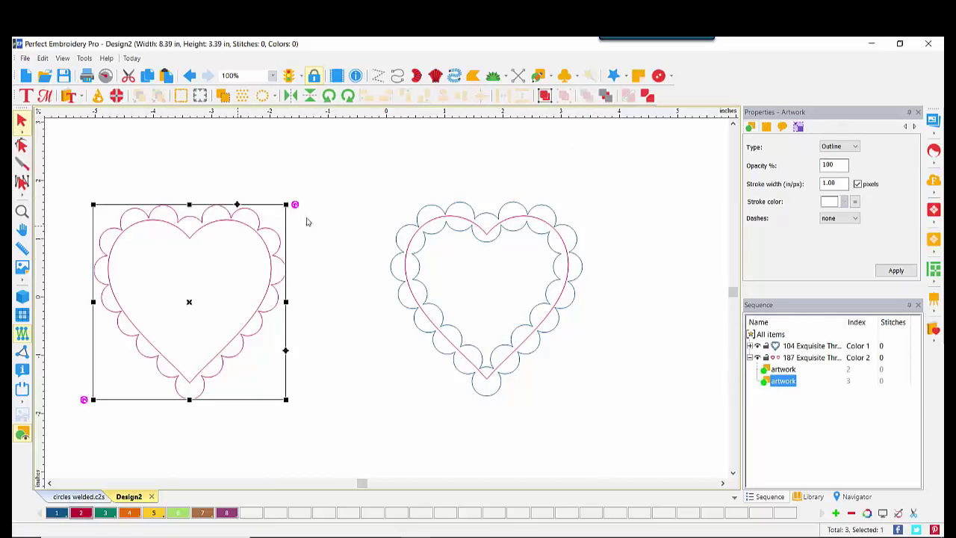
right_click(242, 226)
mouse_move(280, 337)
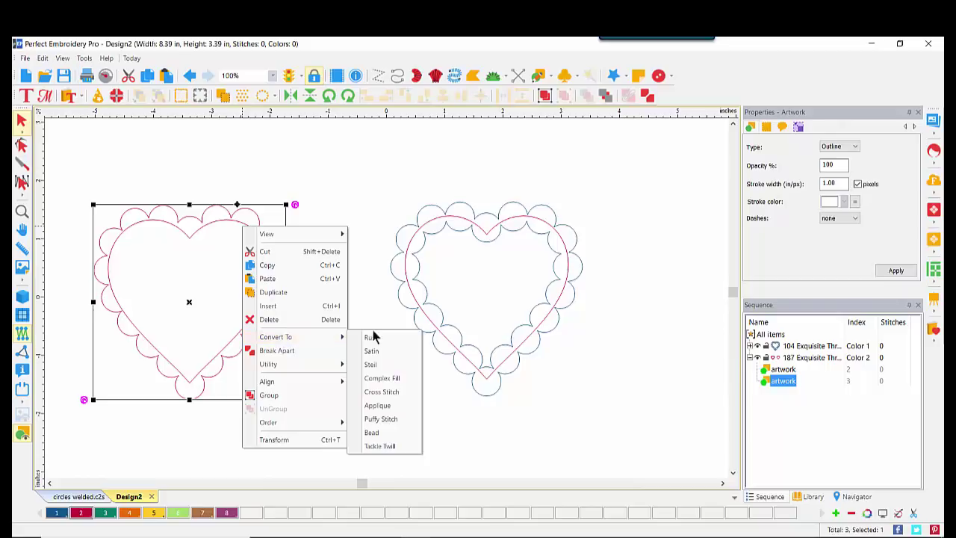
left_click(374, 379)
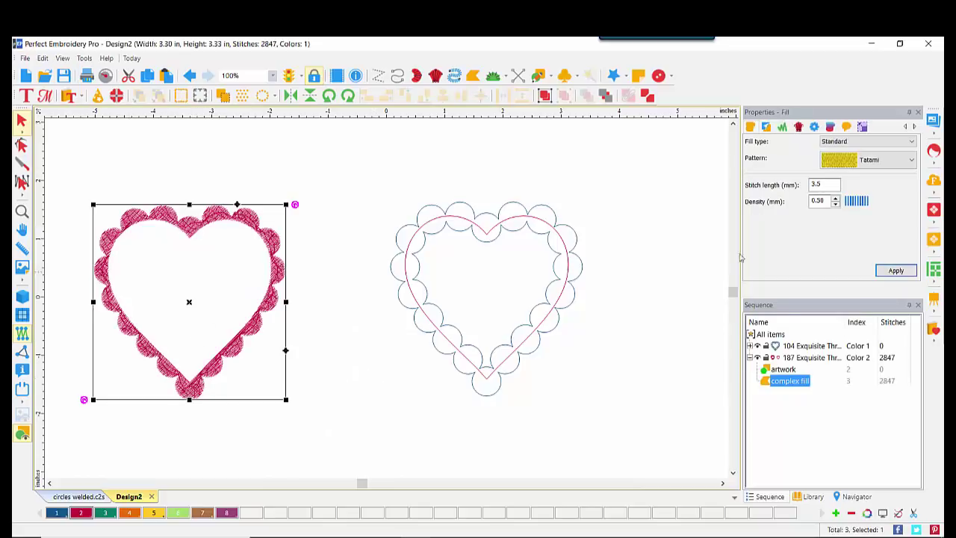
- Set the left heart fill's density to 0.30 mm
left_click(835, 204)
left_click(835, 204)
left_click(892, 271)
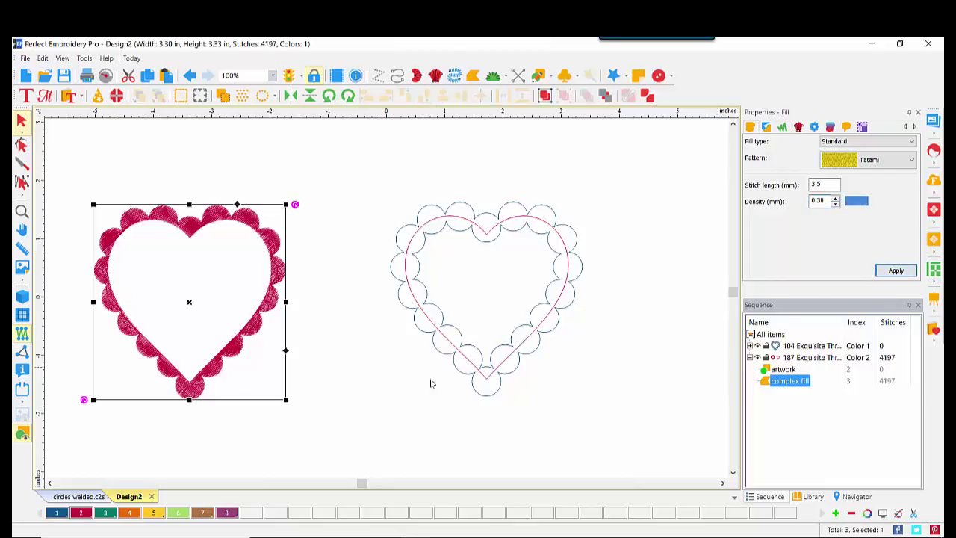
- Intersect the right-hand circle frame with its red heart to keep only the inner scalloped border
left_click_drag(374, 155, 635, 419)
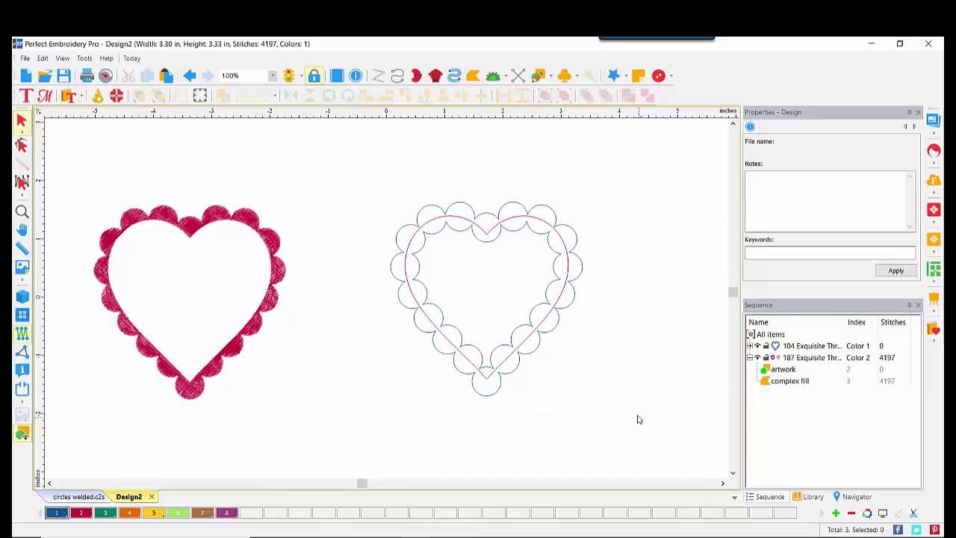
right_click(536, 272)
mouse_move(580, 396)
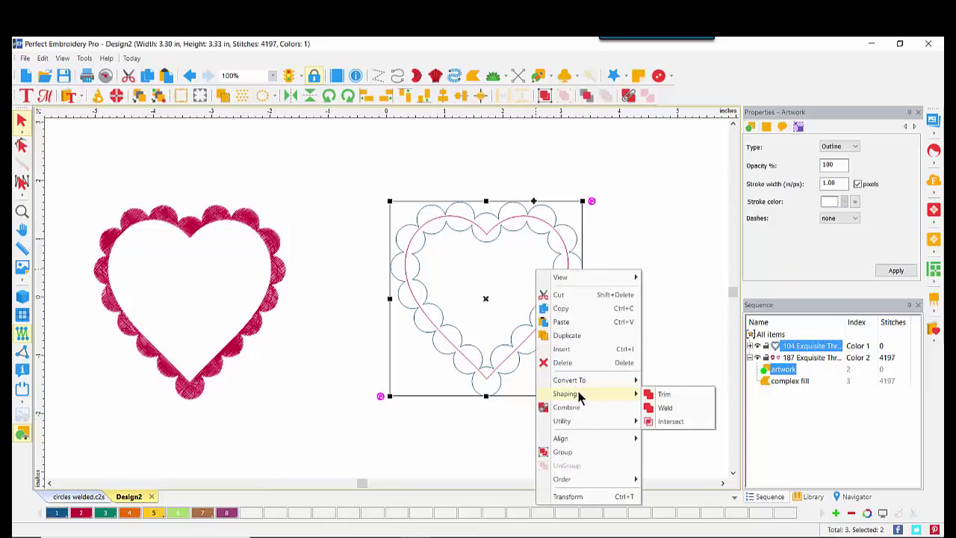
left_click(690, 421)
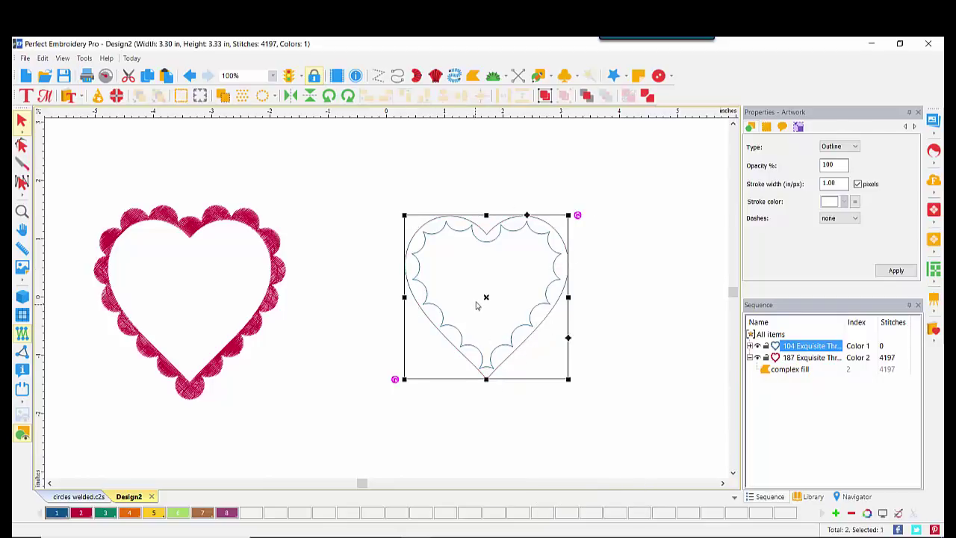
- Convert the inner scalloped heart border to a complex fill and show the stitches in 3D
right_click(417, 282)
mouse_move(465, 394)
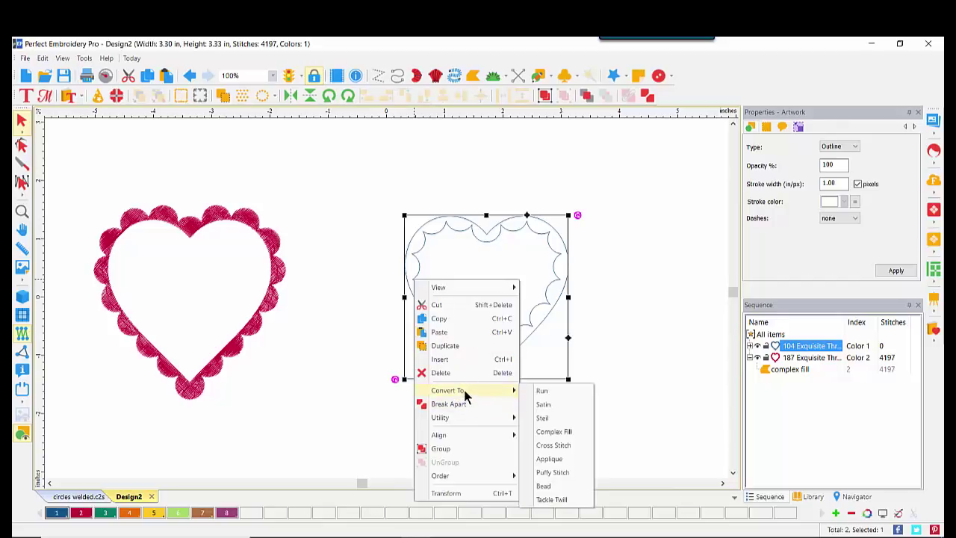
left_click(559, 432)
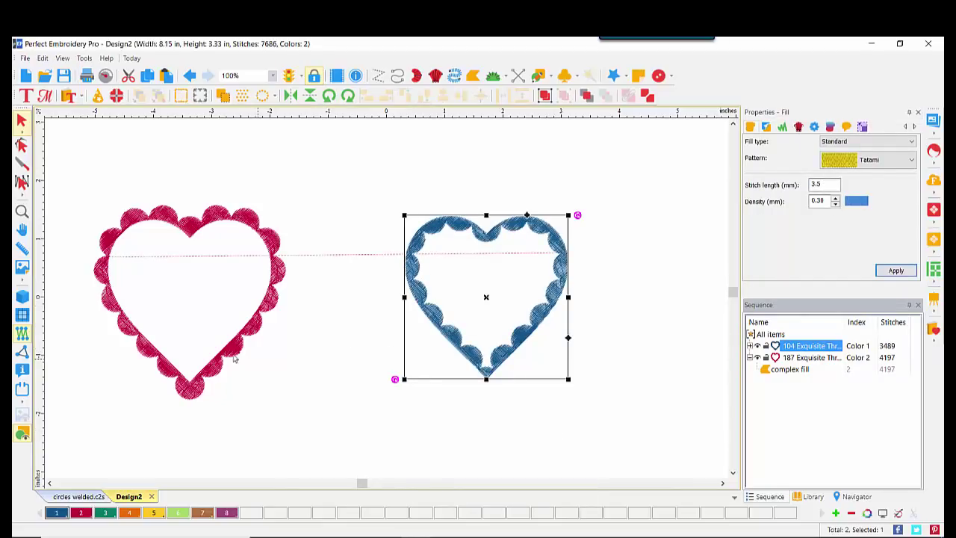
left_click(22, 296)
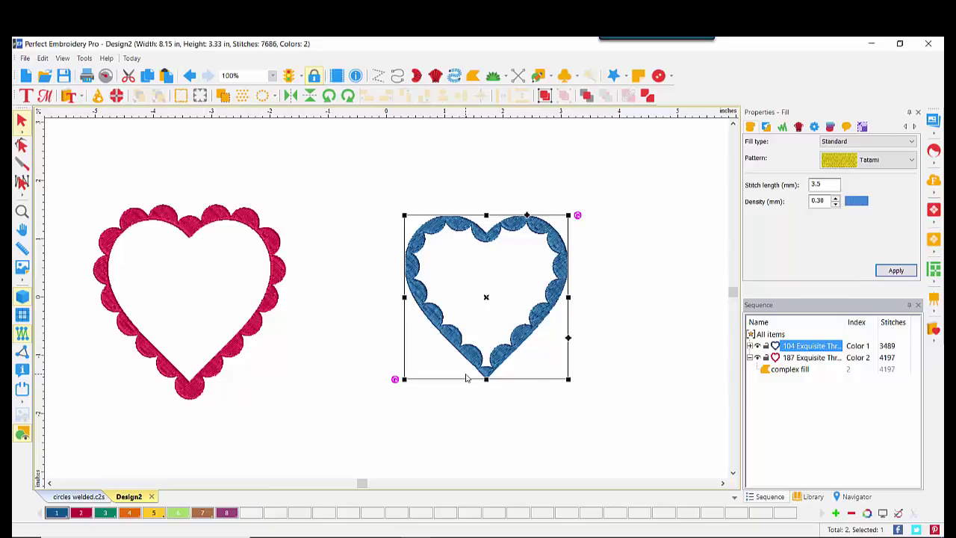
- Try centering the red and blue filled hearts on each other, and undo the alignment
left_click_drag(71, 154, 658, 482)
left_click(480, 96)
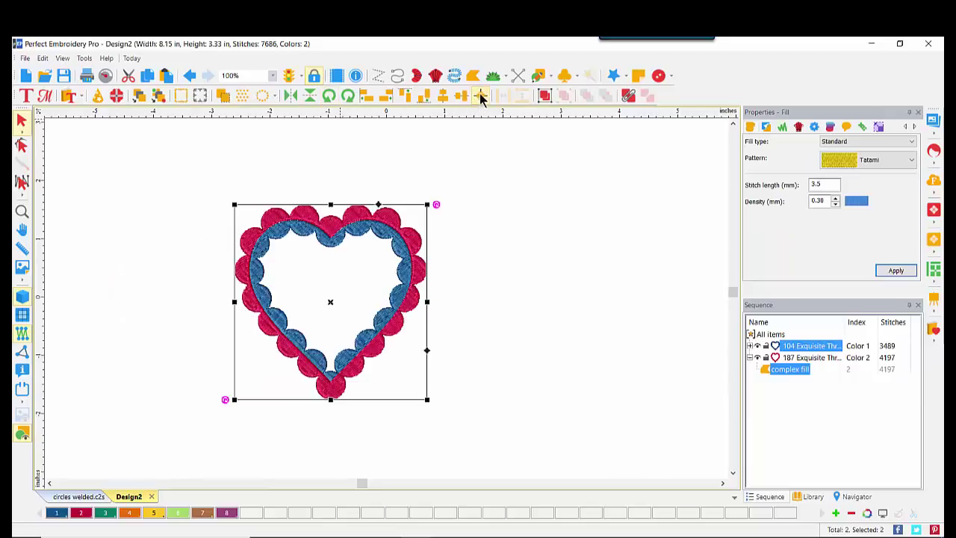
left_click(380, 307)
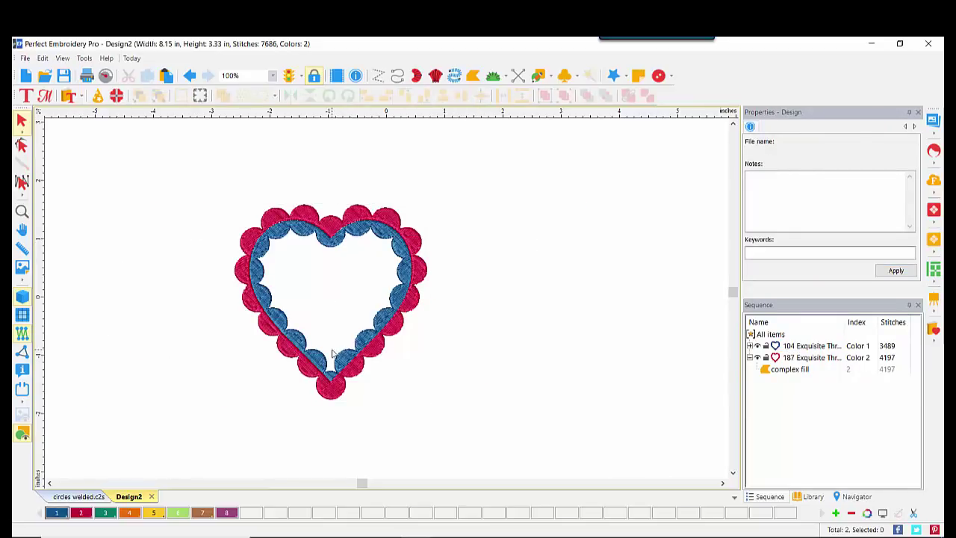
left_click(190, 75)
left_click(237, 245)
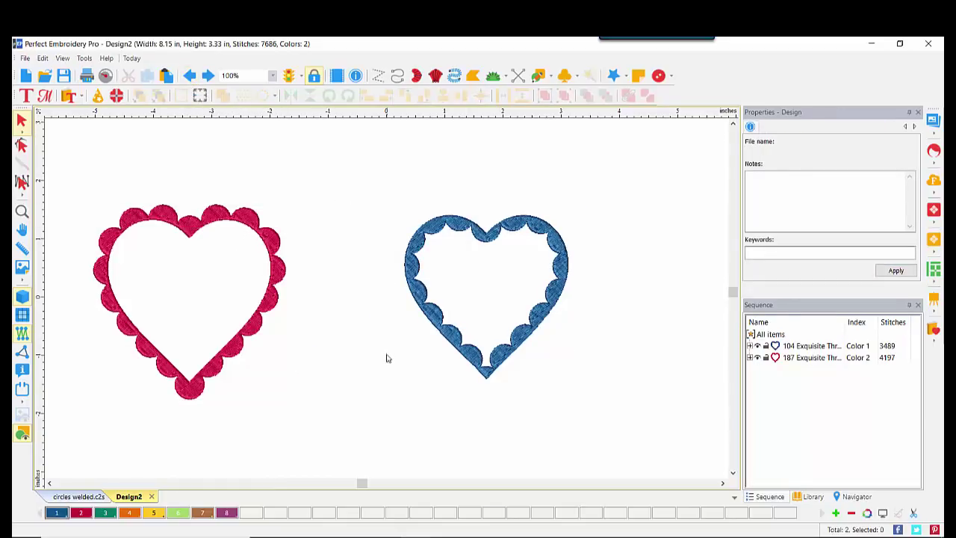
- Save the design as "hearts filled" in the February Weld Wizardry folder
left_click(26, 59)
left_click(44, 234)
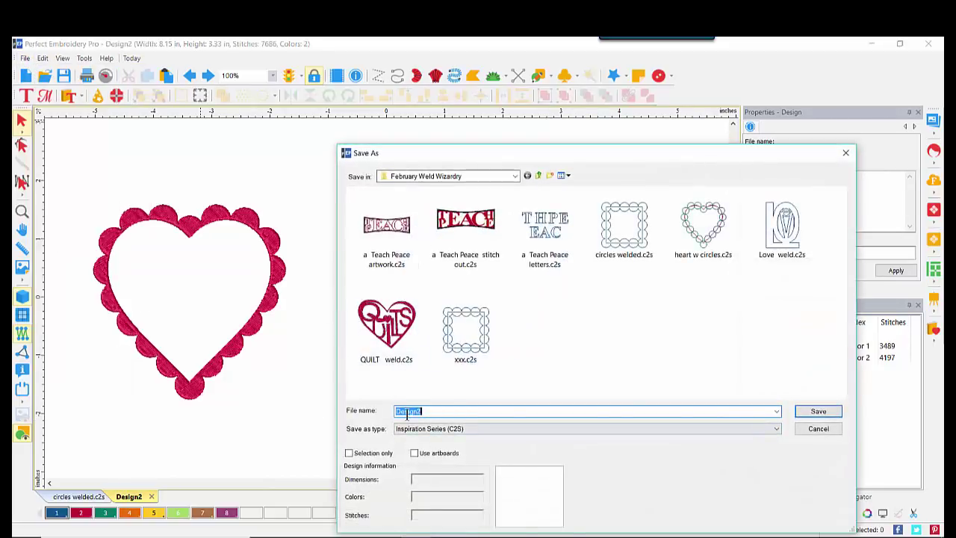
type("hearts filled")
key("Return")
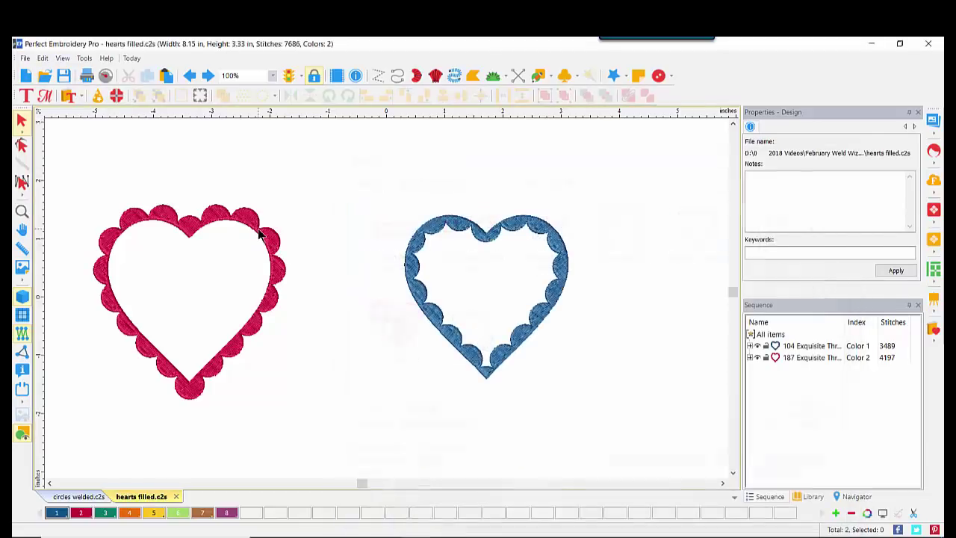
- Create a new design and import the word "Love" as TrueType text artwork
left_click(26, 75)
left_click(24, 58)
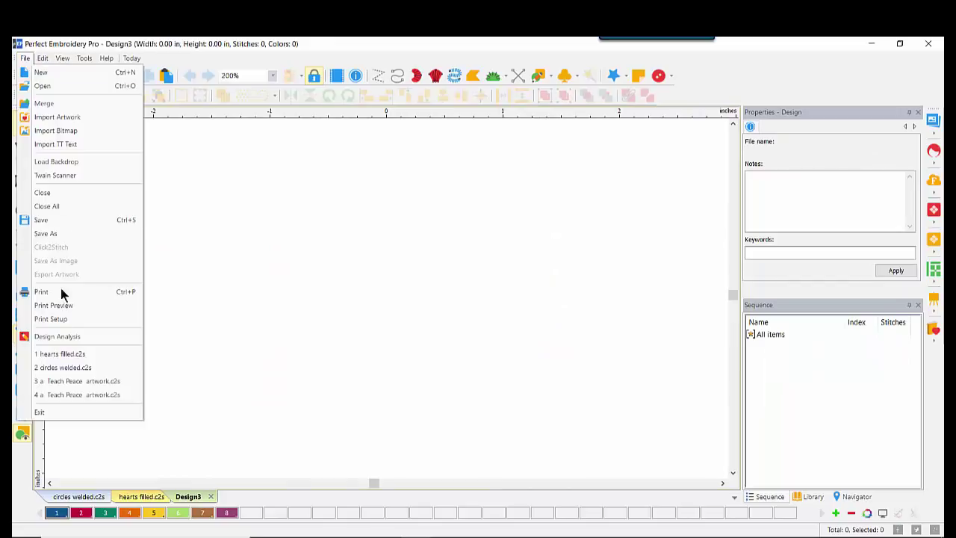
left_click(86, 144)
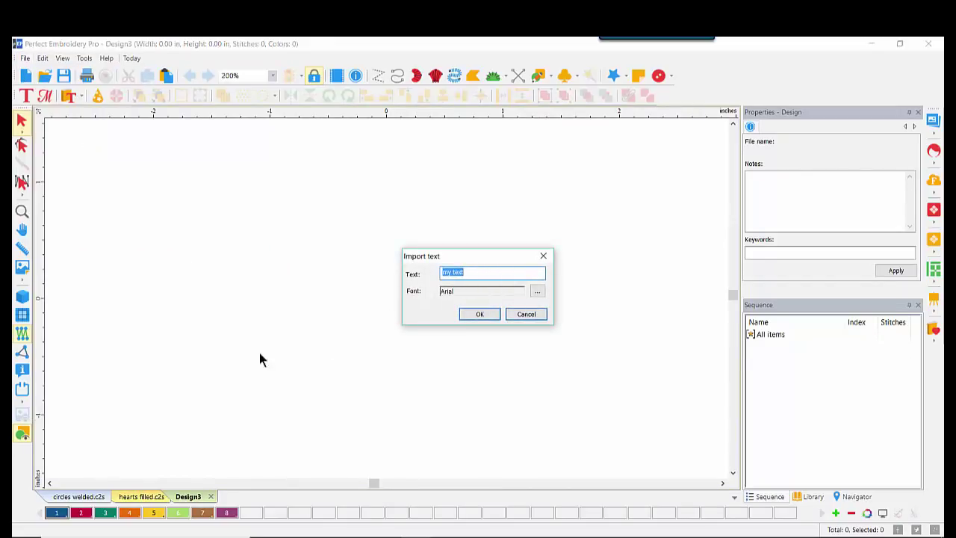
type("Love")
left_click(473, 315)
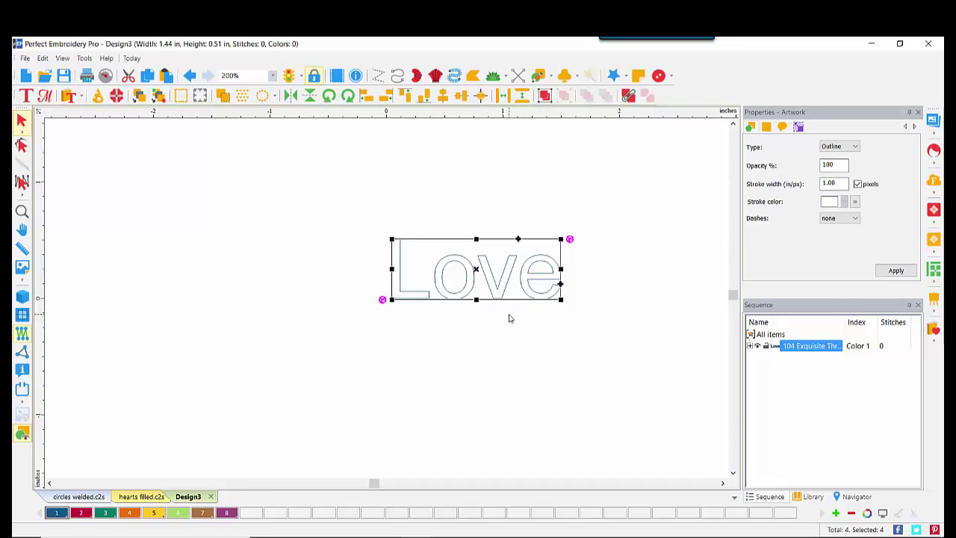
- Scale the "Love" lettering to a height of 2 in with its aspect ratio maintained
left_click(798, 127)
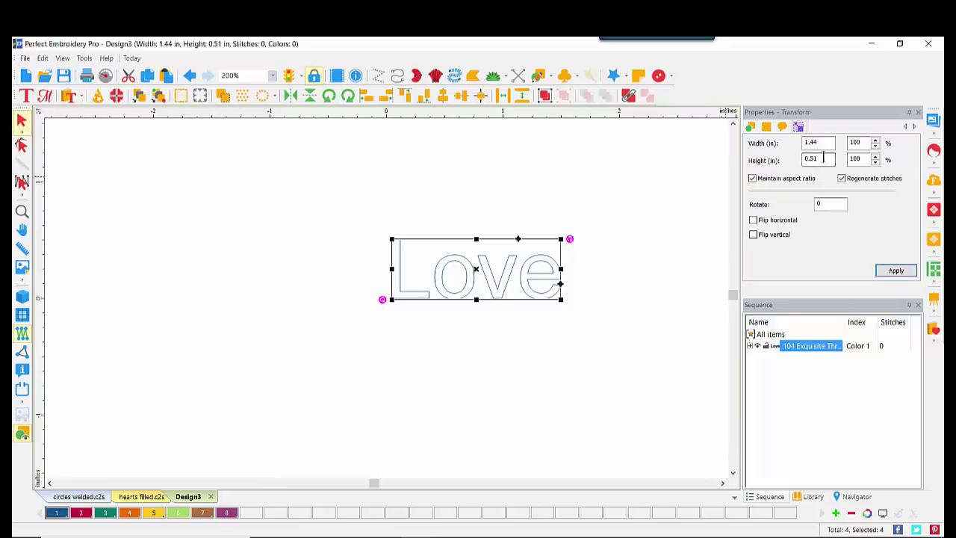
double_click(821, 155)
type("2")
left_click(898, 272)
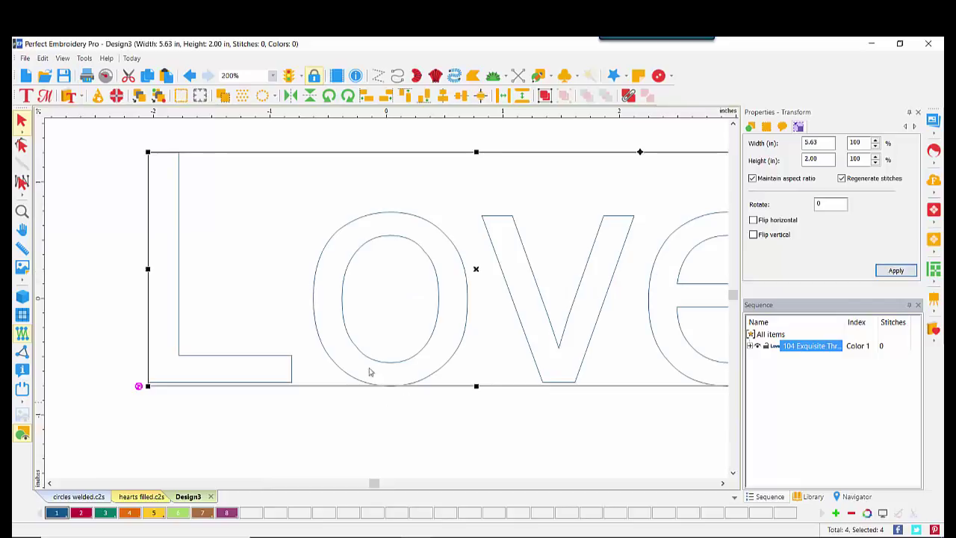
left_click(858, 496)
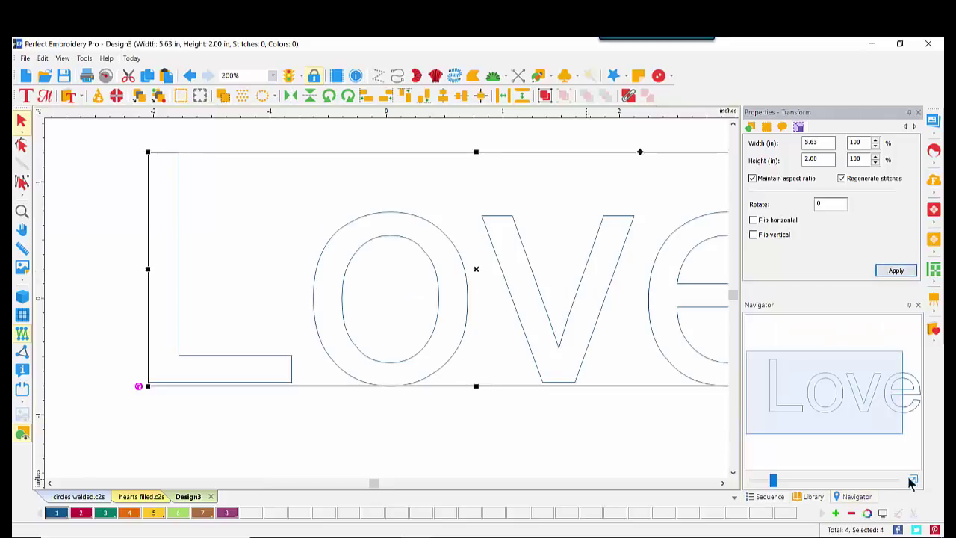
- Move the "o" outline into the inner corner of the "L", against its stem and foot
left_click(913, 480)
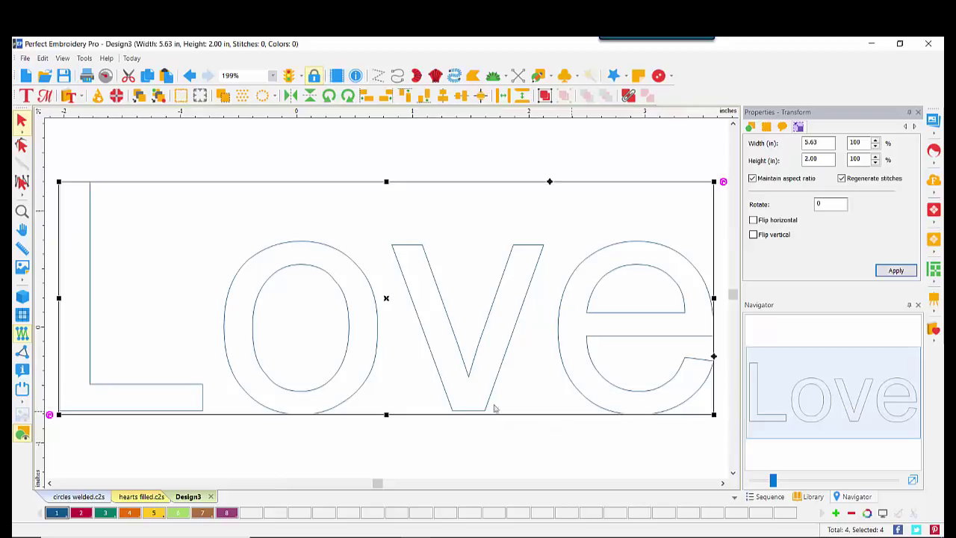
left_click(231, 405)
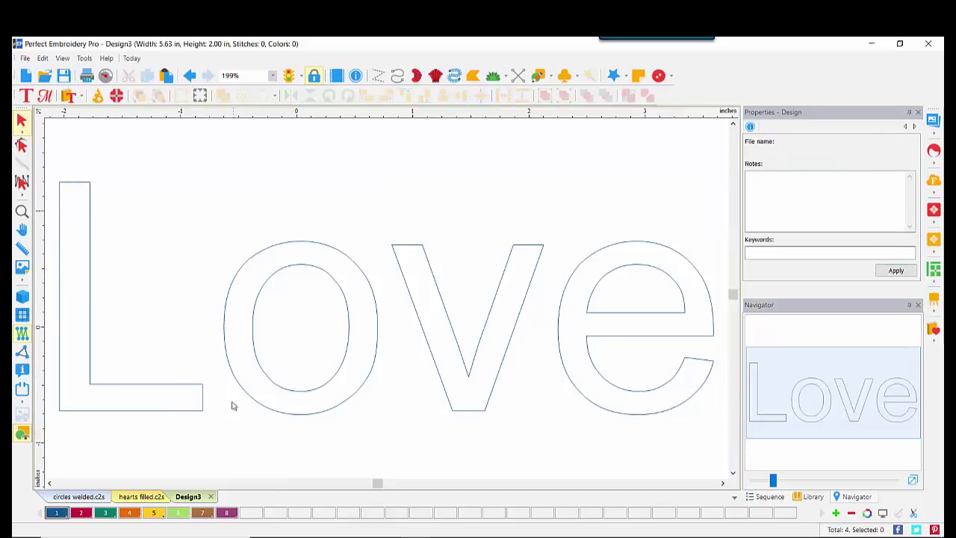
left_click(91, 262)
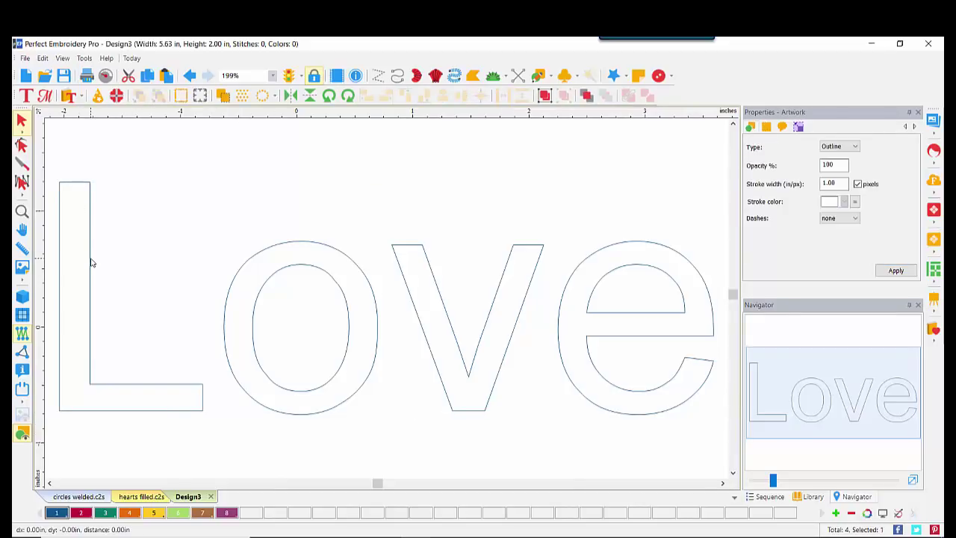
left_click_drag(273, 252, 142, 217)
- Place guidelines at the top and right end of the "L", and resize the "o" to meet both guidelines
left_click_drag(96, 110, 93, 180)
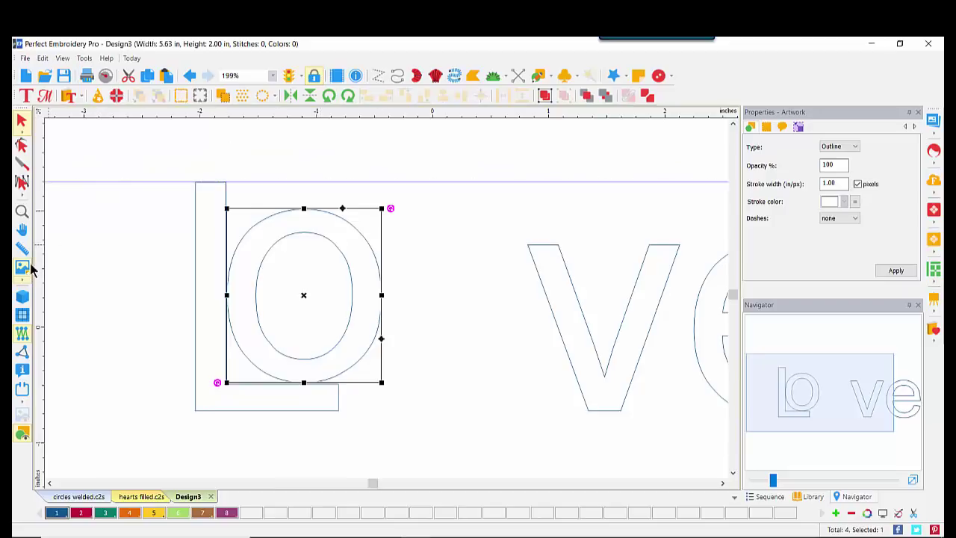
left_click_drag(39, 262, 339, 291)
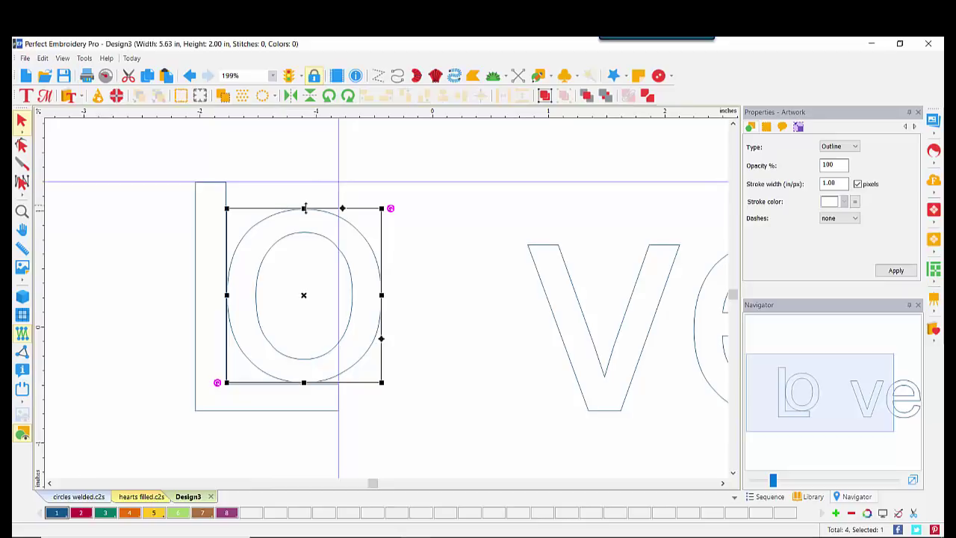
left_click_drag(304, 208, 303, 180)
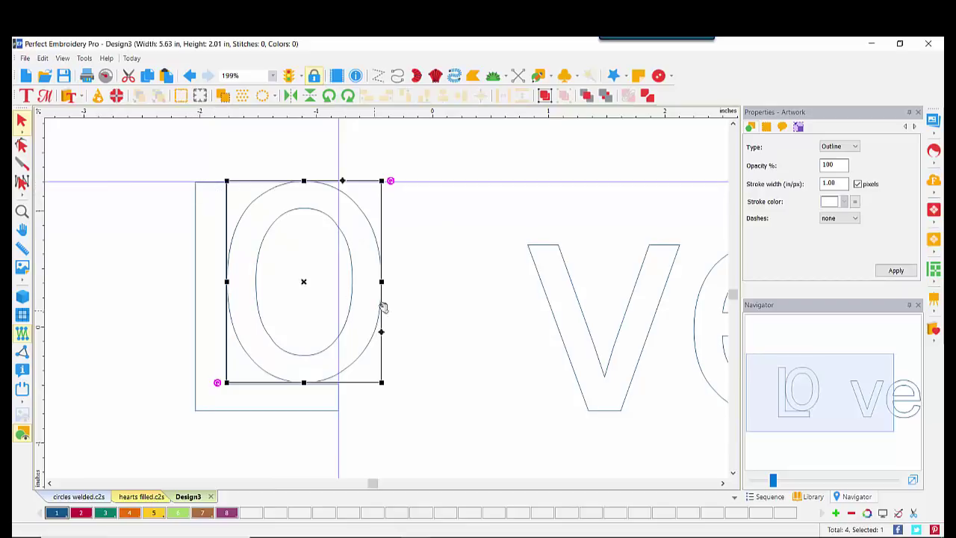
left_click_drag(382, 281, 338, 278)
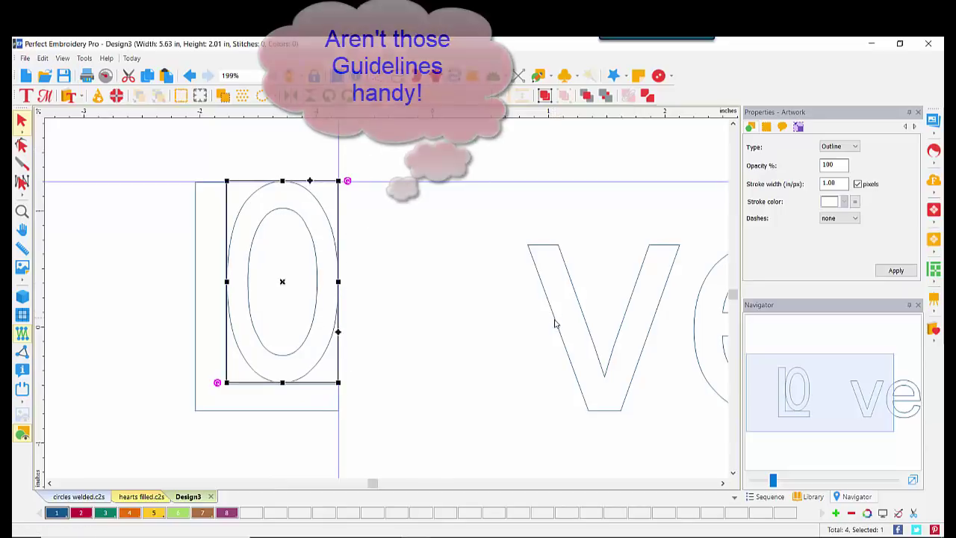
- Narrow and shorten the "v" outline and place it over the inner opening of the "o"
left_click_drag(555, 320, 389, 284)
left_click_drag(512, 290, 437, 290)
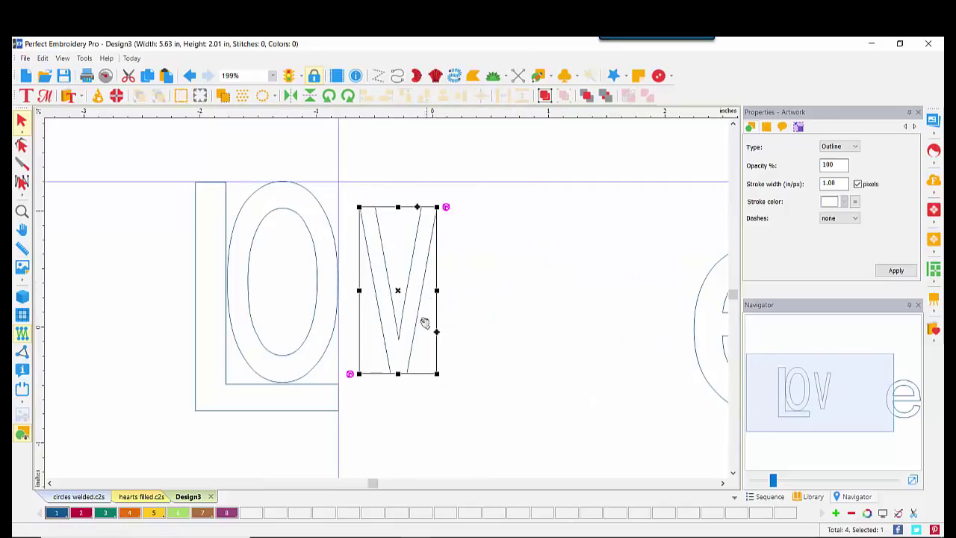
left_click_drag(397, 374, 397, 353)
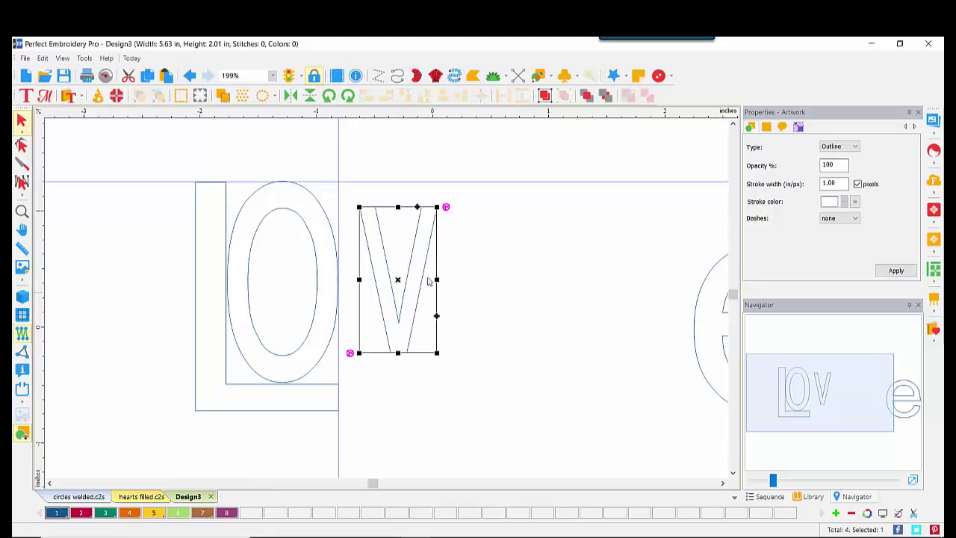
left_click_drag(426, 266, 306, 270)
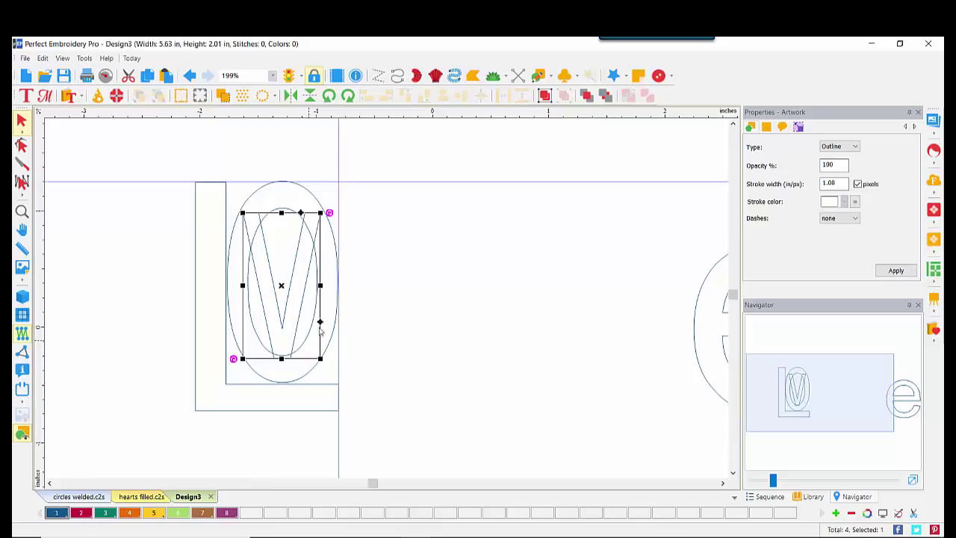
left_click(362, 240)
- Stretch the "o" slightly left and downward so it overlaps the stem and foot of the "L"
left_click(233, 297)
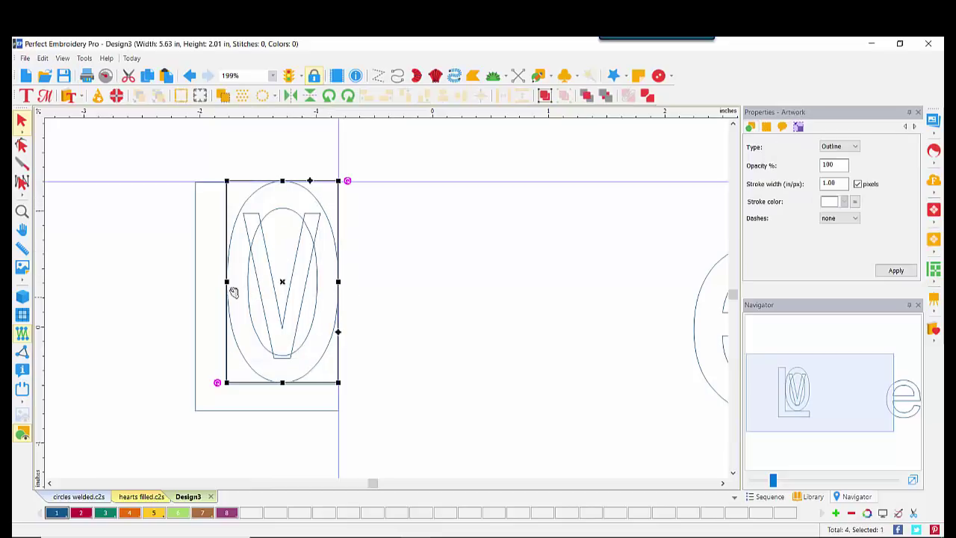
left_click_drag(228, 281, 223, 281)
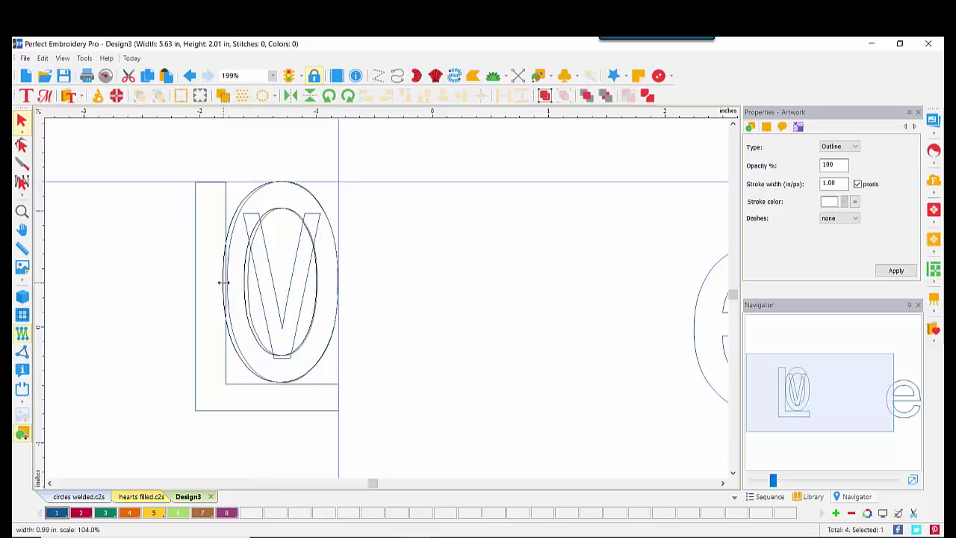
left_click_drag(280, 382, 280, 386)
left_click(364, 269)
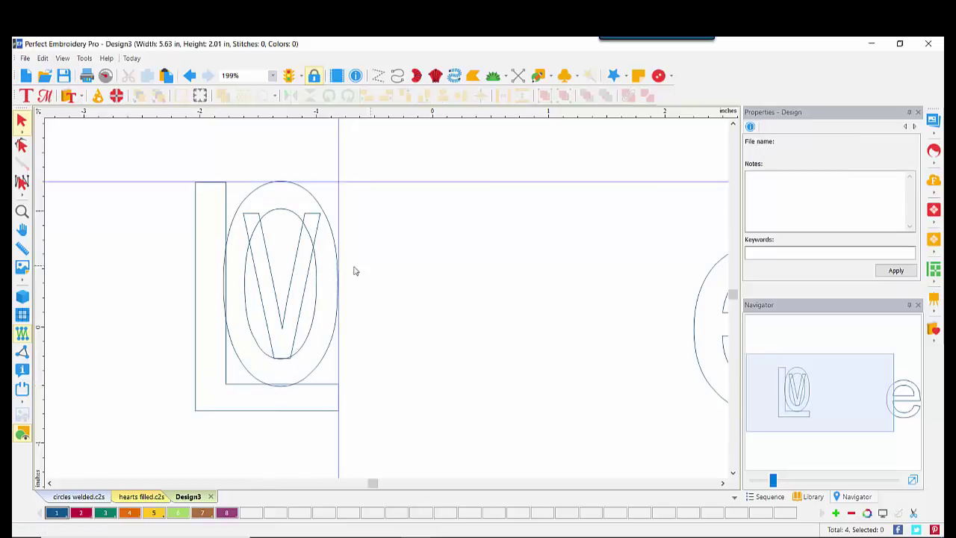
- Shrink the "v" and center it in the "o" opening with its tip overlapping the opening's lower edge
left_click(271, 292)
left_click_drag(282, 215, 283, 235)
left_click_drag(318, 296, 280, 304)
left_click_drag(296, 342, 293, 340)
left_click_drag(280, 232, 280, 225)
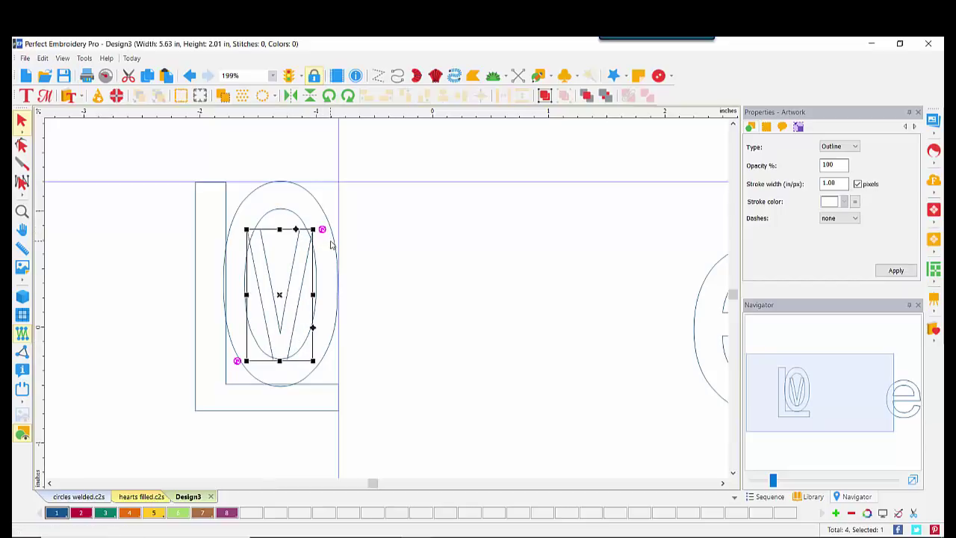
left_click(399, 233)
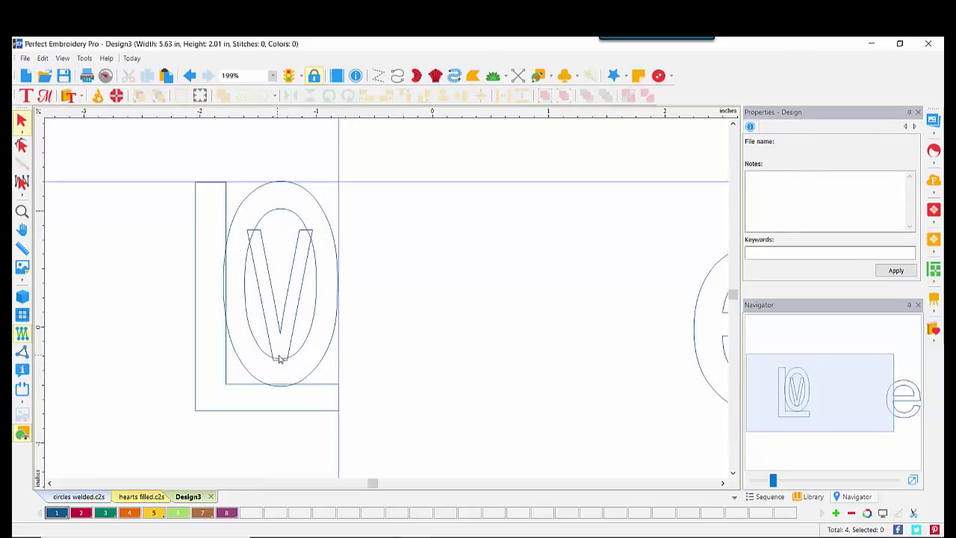
- Shrink the "e" outline and place it in the upper part of the "o" opening, above the "v"
left_click_drag(690, 341, 363, 267)
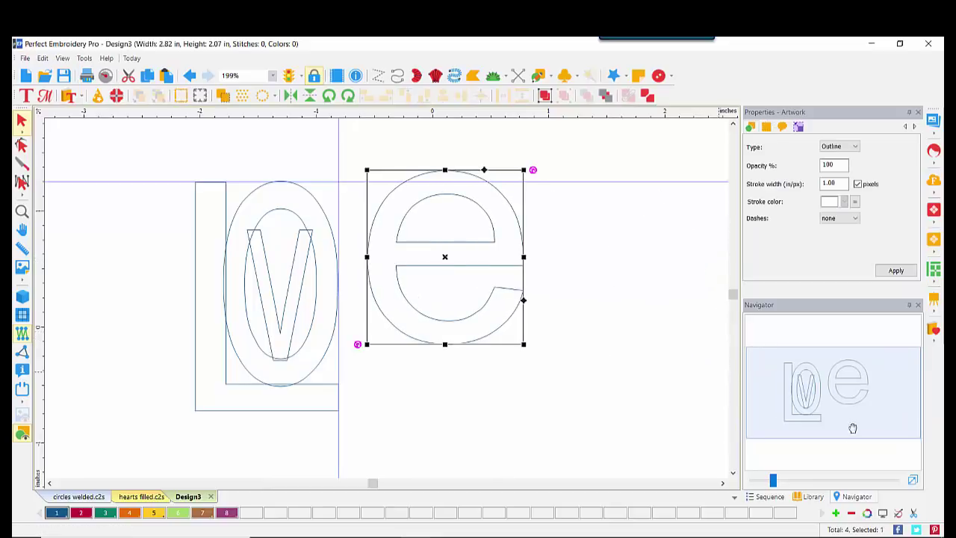
left_click_drag(773, 479, 796, 484)
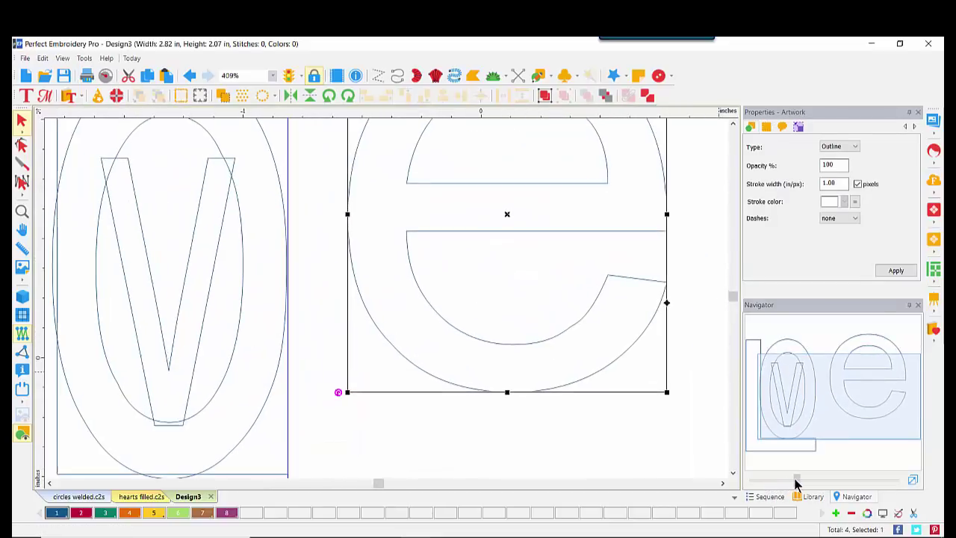
left_click_drag(347, 390, 408, 294)
left_click_drag(350, 306, 165, 162)
left_click_drag(811, 425, 784, 374)
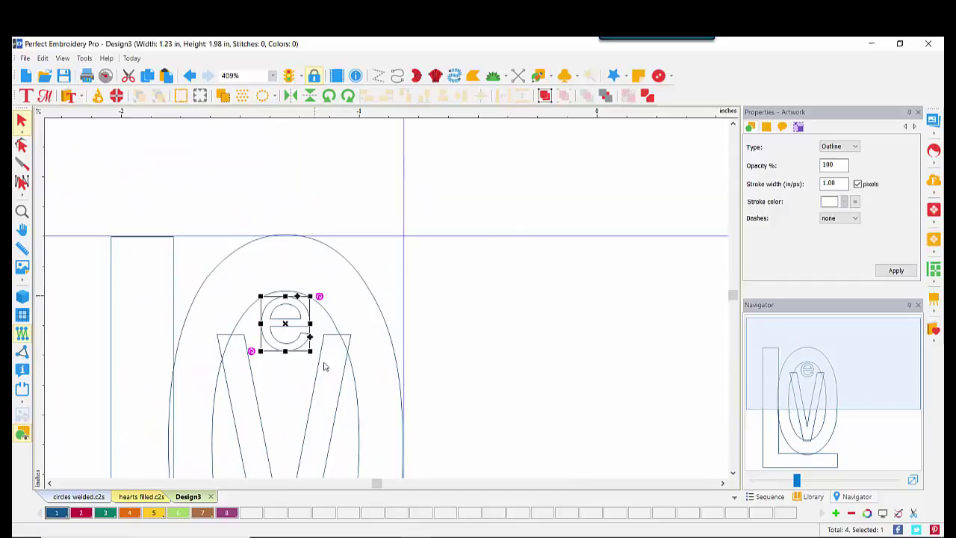
- Enlarge and adjust the "e" so it overlaps both arms of the "v" and the top of the "o" opening
left_click_drag(310, 351, 332, 376)
left_click_drag(299, 334, 285, 329)
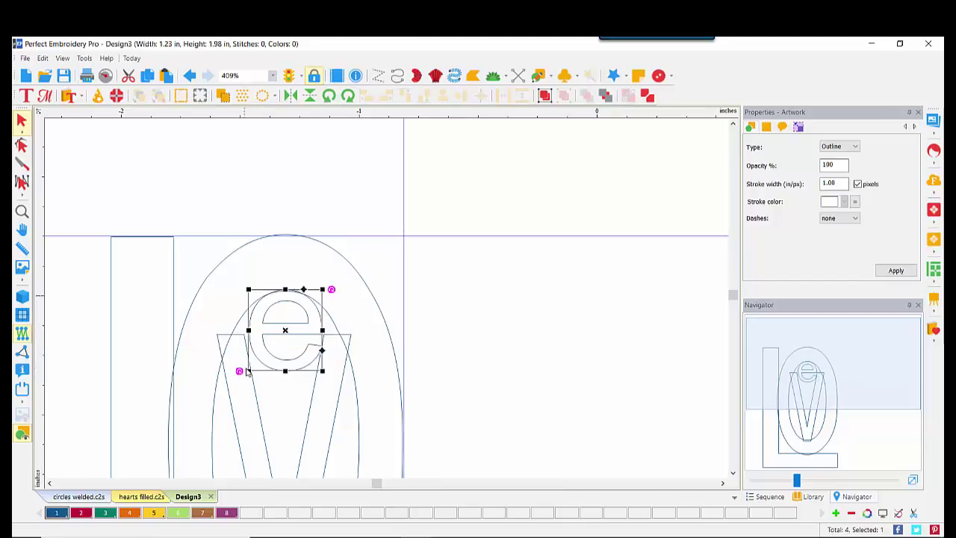
left_click_drag(250, 370, 290, 359)
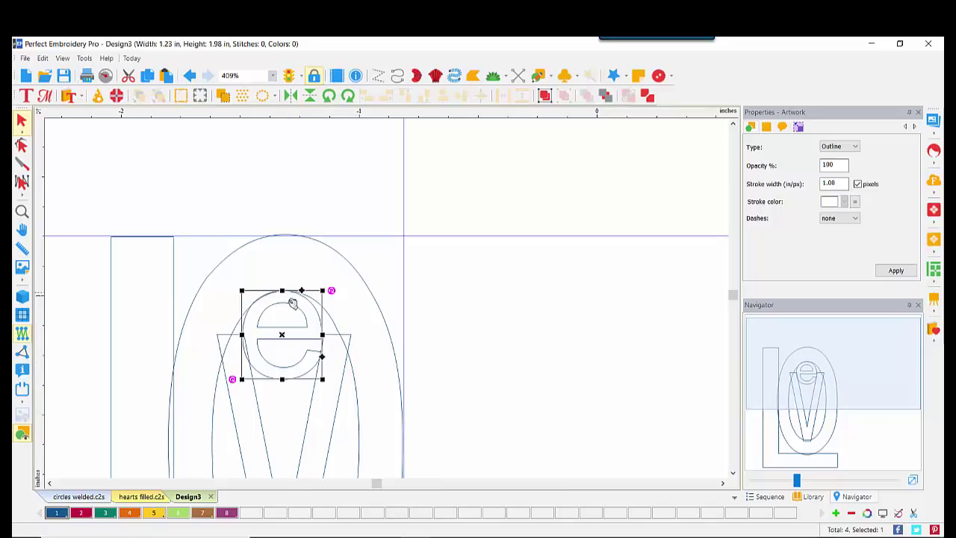
left_click_drag(281, 291, 282, 287)
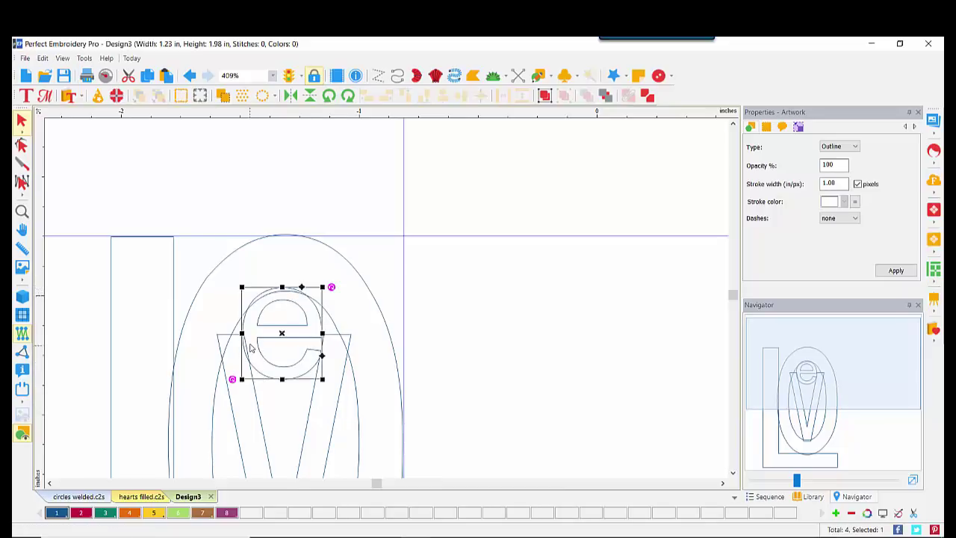
left_click(396, 366)
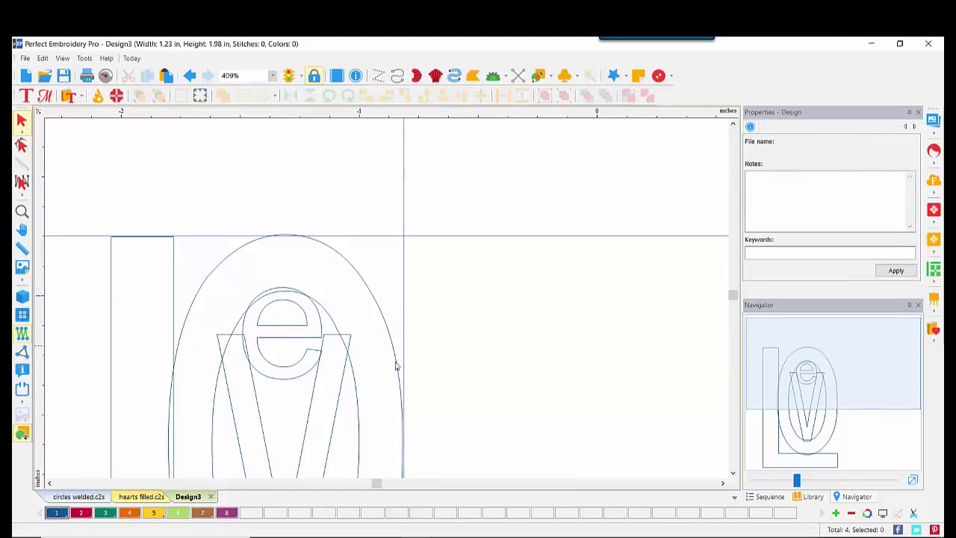
left_click(322, 330)
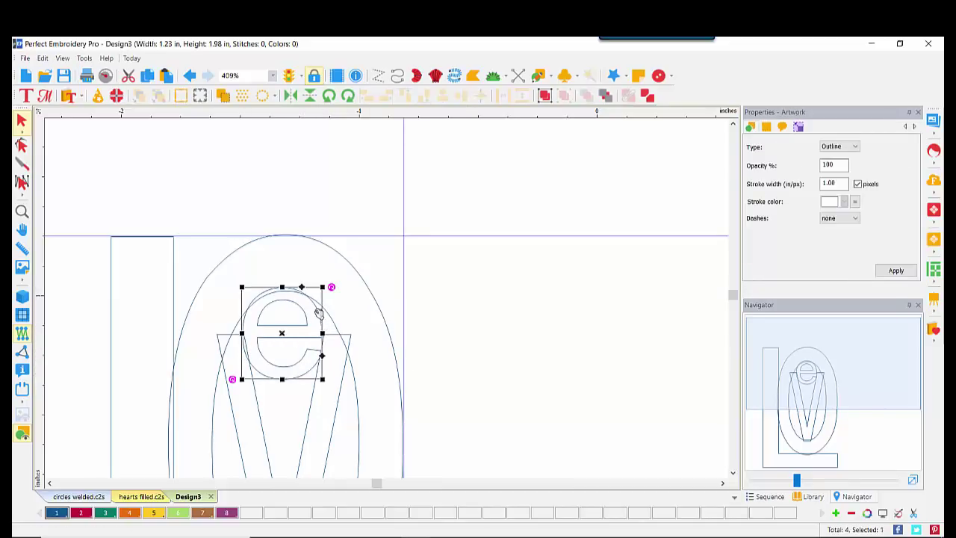
left_click(474, 345)
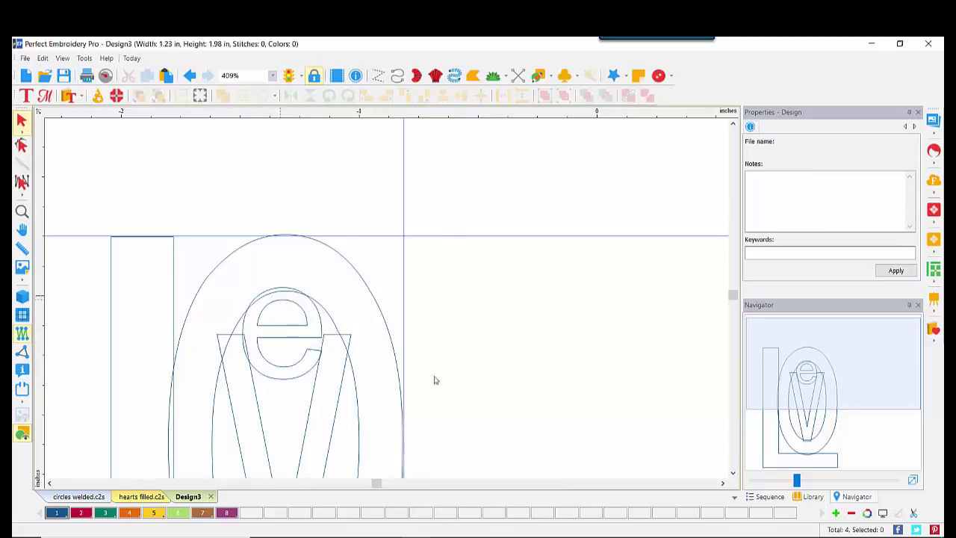
- Open the ruler options for managing the guidelines
left_click(913, 481)
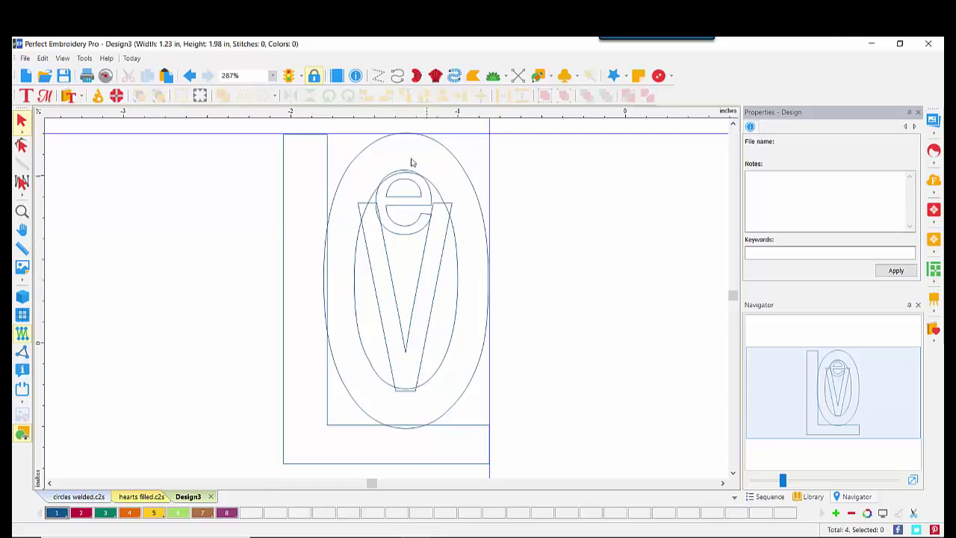
right_click(38, 284)
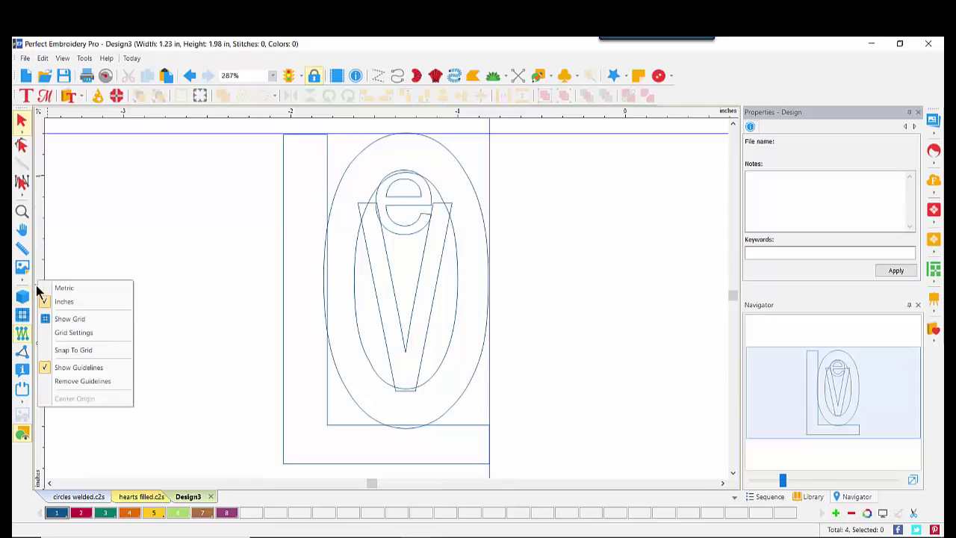
- Remove the guidelines and weld the letter e and letter V outlines into one shape
left_click(68, 380)
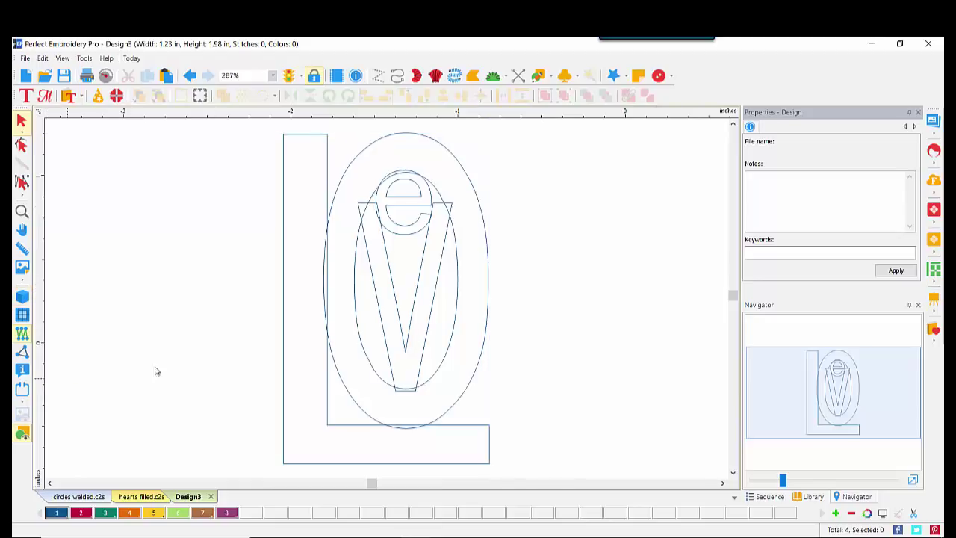
left_click(399, 202)
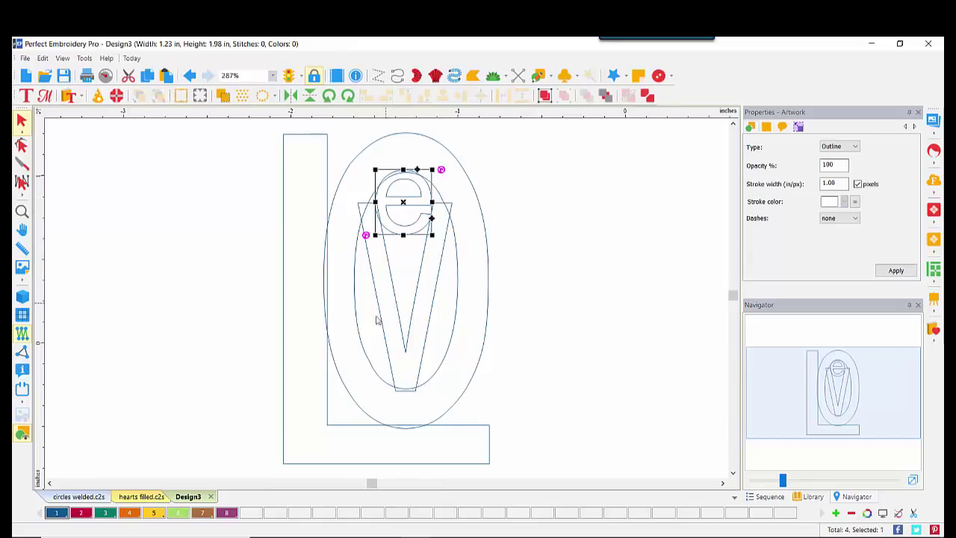
left_click(404, 340, "shift")
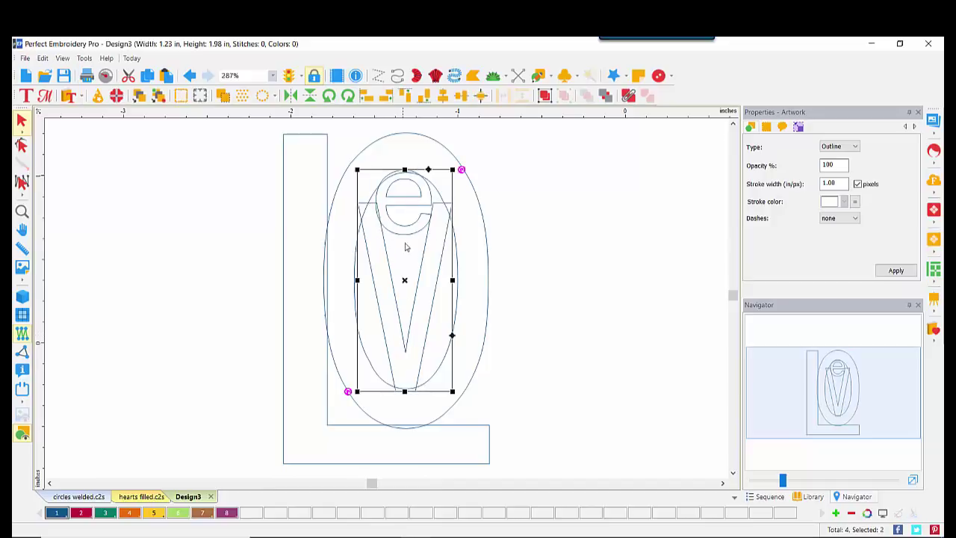
right_click(406, 225)
mouse_move(433, 357)
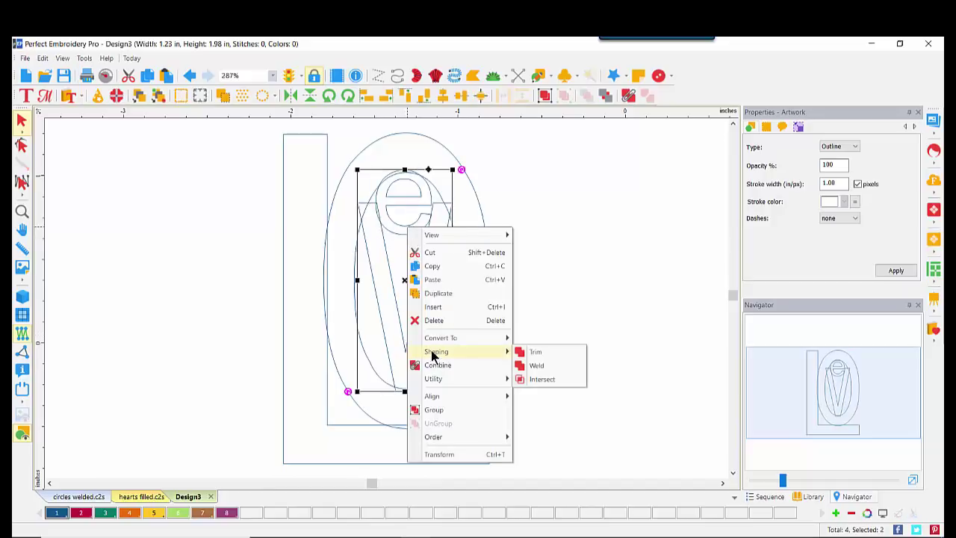
left_click(570, 378)
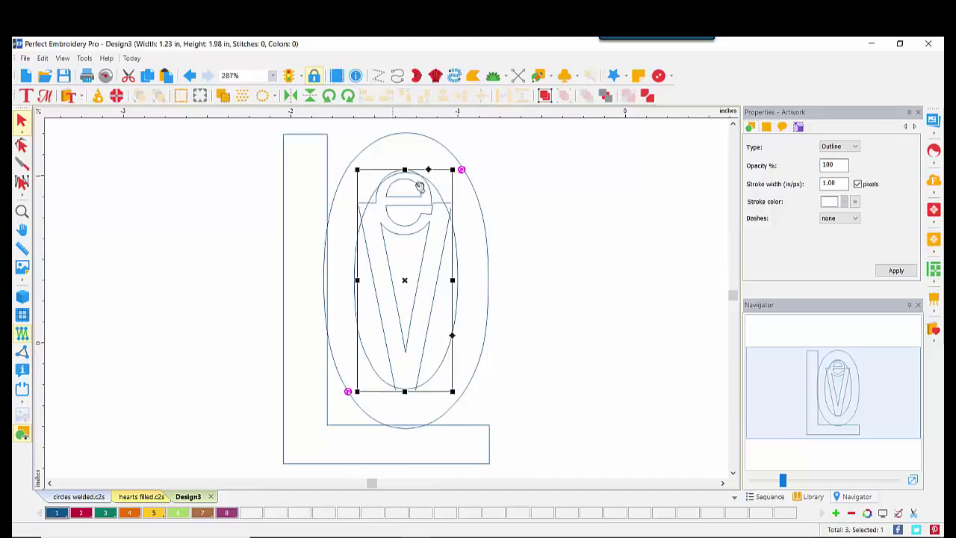
- Weld the joined e and V shape with the large O outline
left_click(409, 136, "shift")
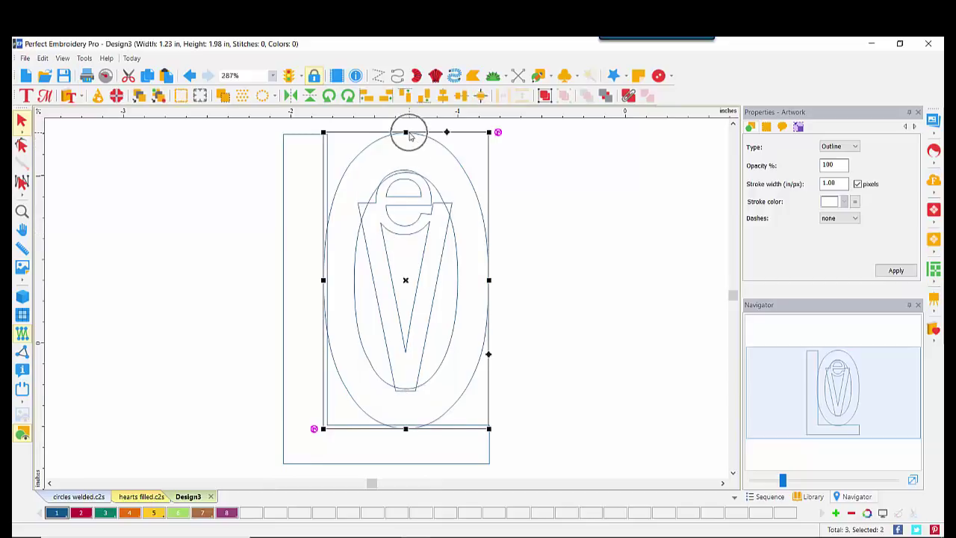
right_click(409, 135)
mouse_move(463, 257)
left_click(551, 272)
- Weld the letter L outline with the joined O, V and e shape to complete the monogram outline
left_click(285, 136, "shift")
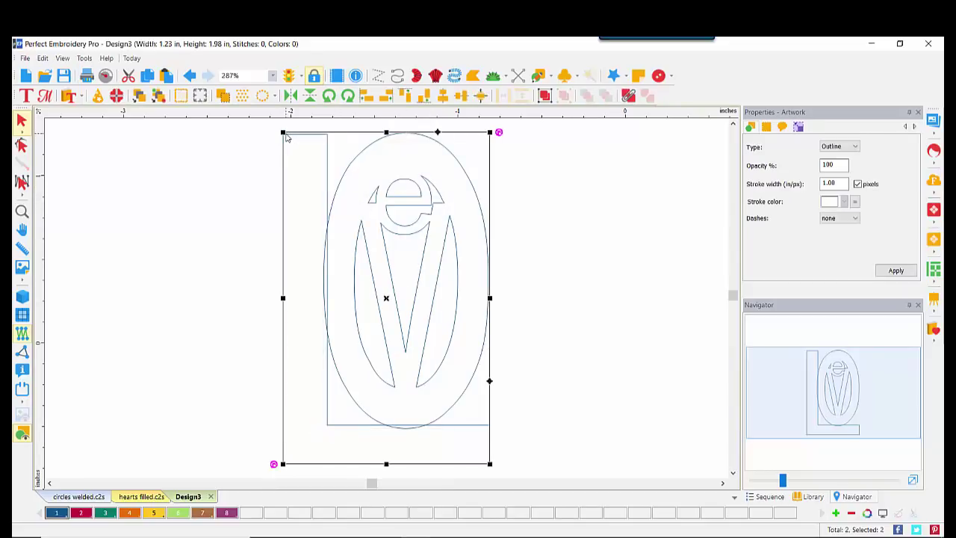
right_click(298, 160)
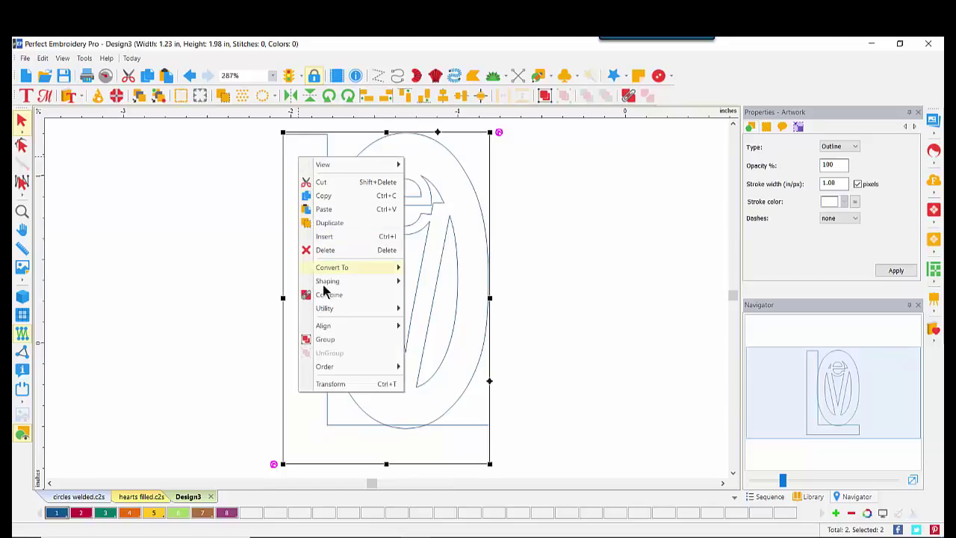
mouse_move(327, 282)
left_click(456, 309)
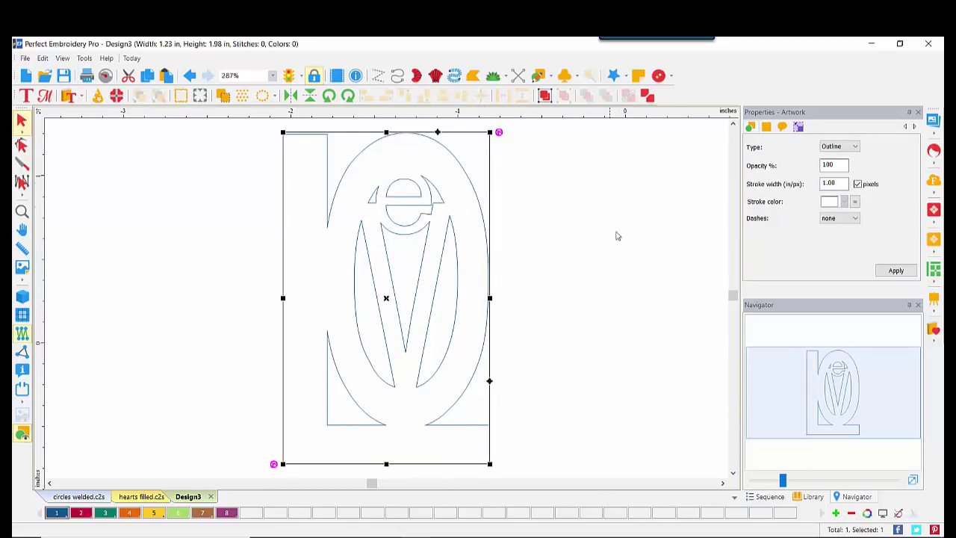
- Convert the welded monogram outline to a complex fill and set its density to 0.38 mm
right_click(459, 243)
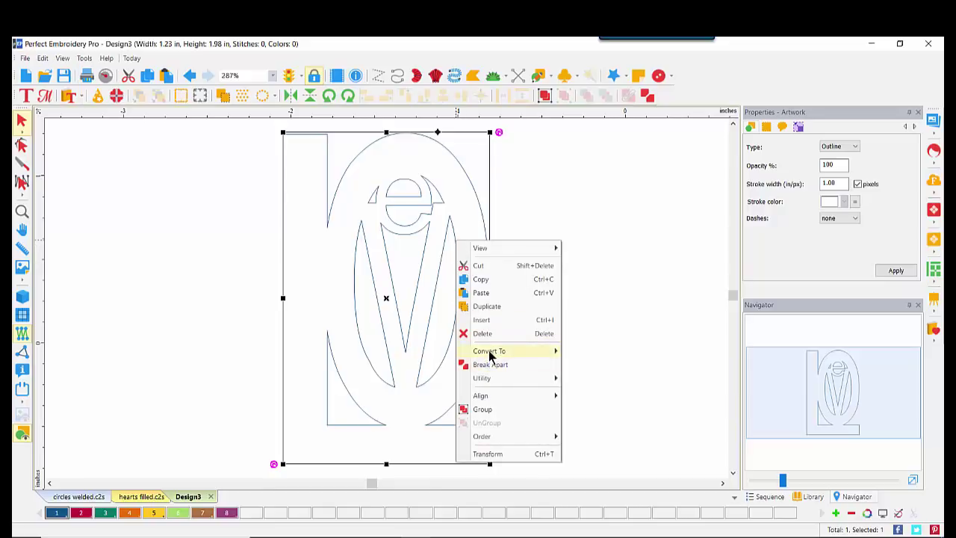
mouse_move(551, 352)
left_click(594, 392)
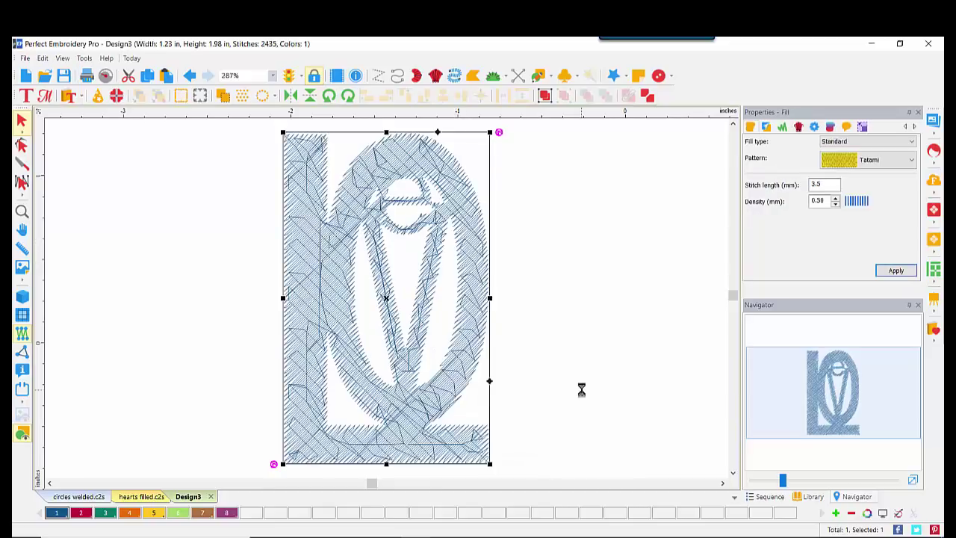
left_click(836, 205)
left_click(837, 205)
left_click(893, 271)
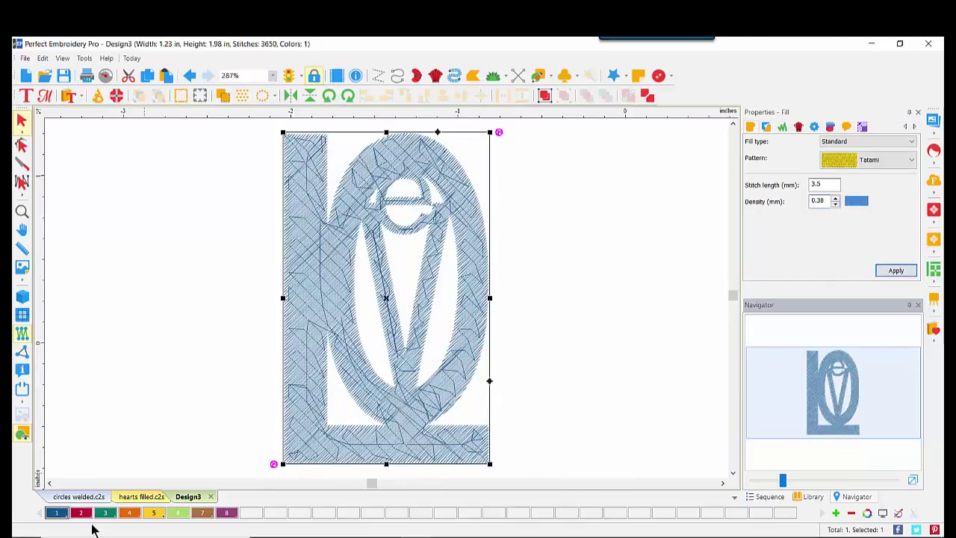
- Recolor the filled monogram with thread color 2 and turn on the 3D stitch view
left_click(82, 514)
left_click(21, 312)
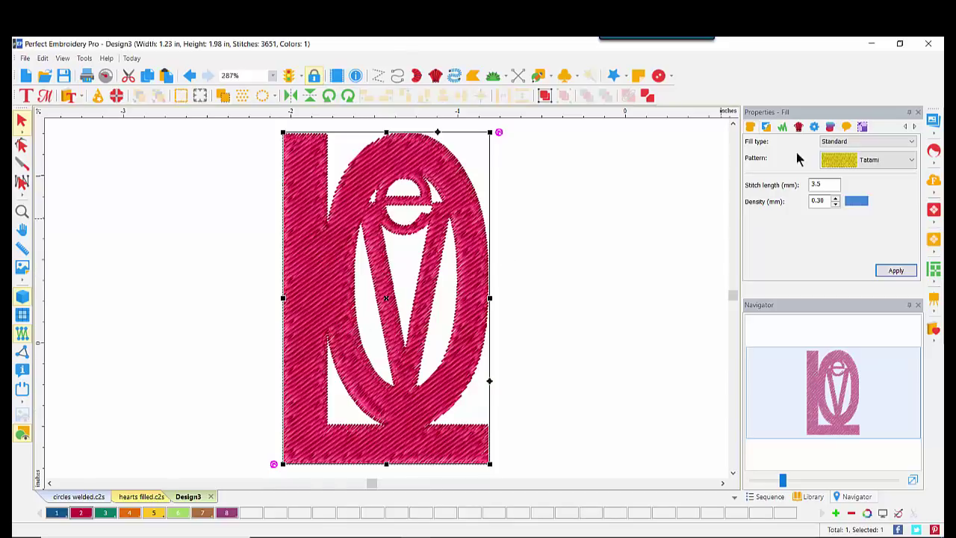
- Try the Brick pattern on the monogram fill
left_click(910, 164)
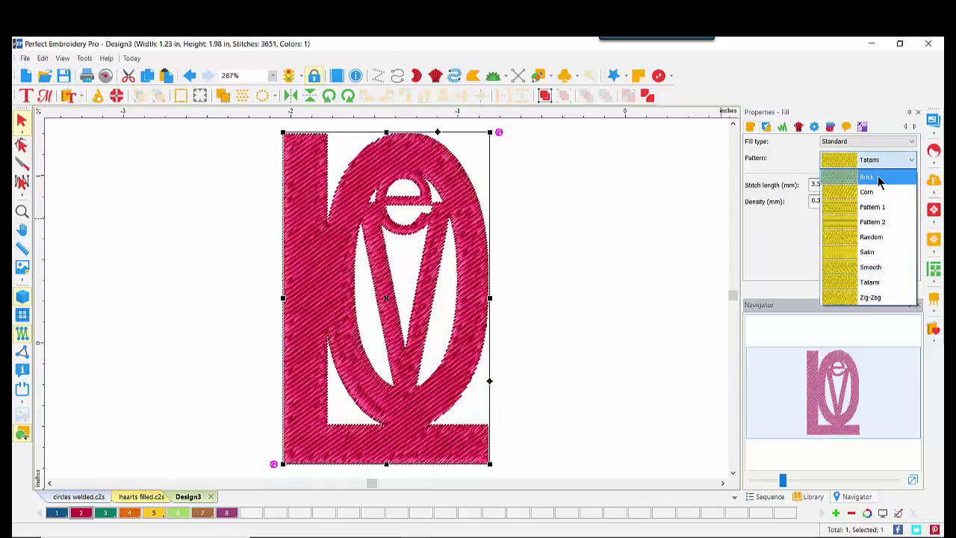
left_click(879, 177)
left_click(895, 270)
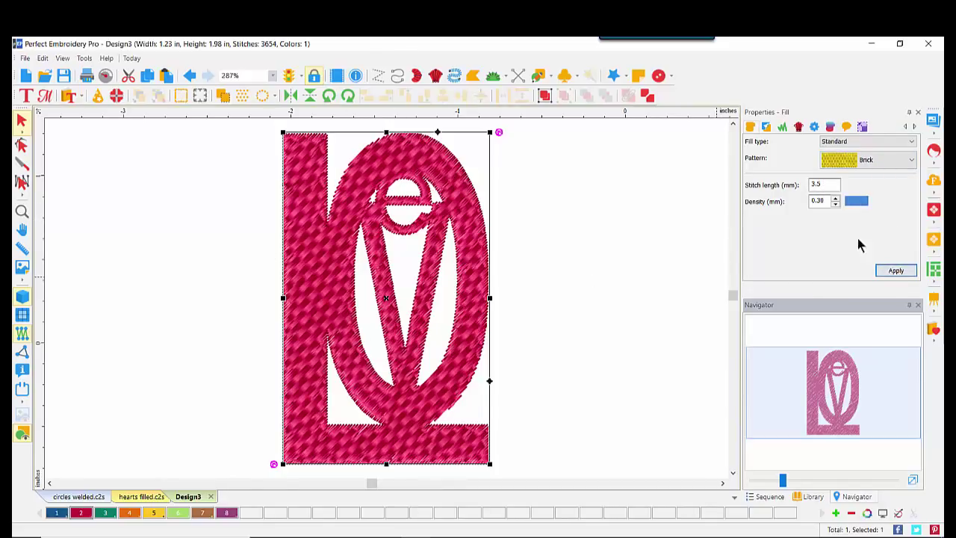
- Apply the Corn pattern to the monogram fill
left_click(900, 160)
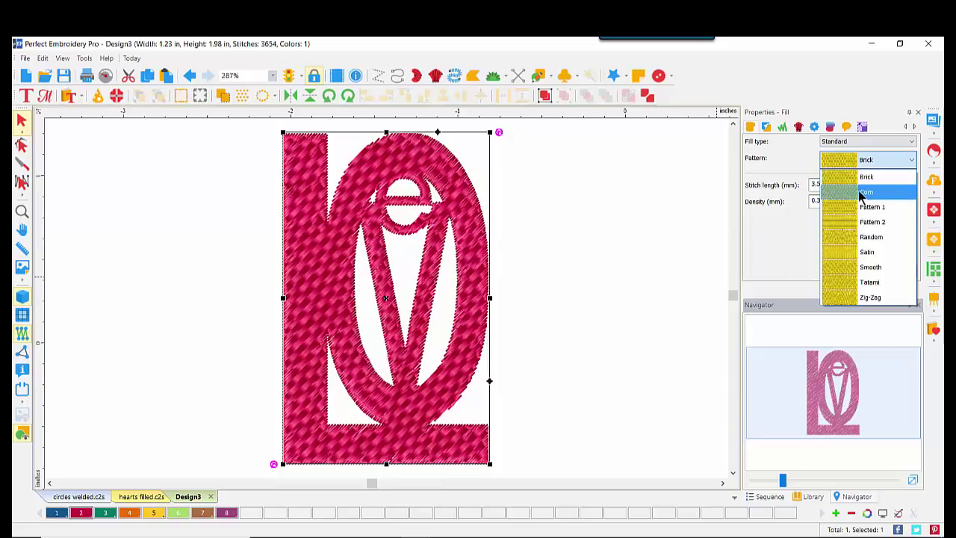
left_click(867, 192)
left_click(905, 270)
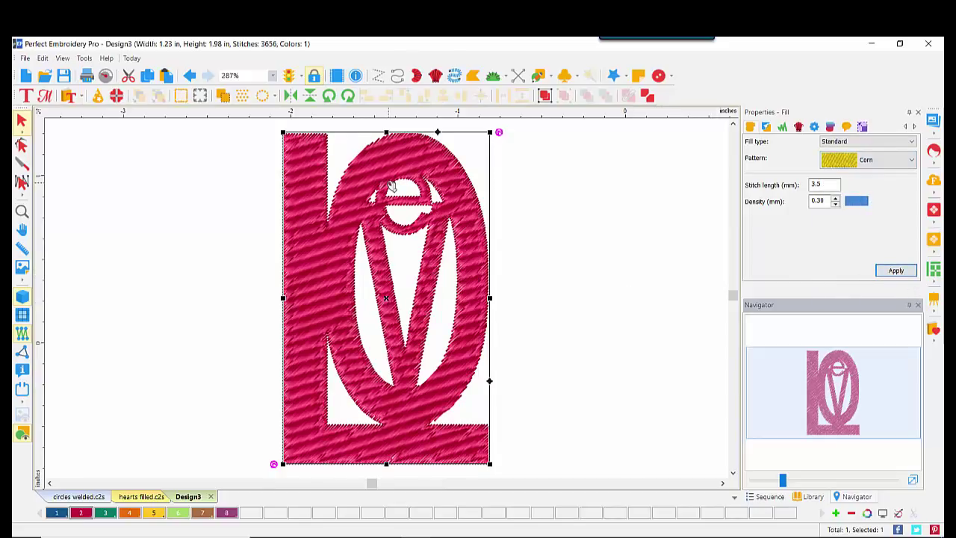
- Create a run-stitch outline along the monogram fill's edges, recolor it with thread color 1, and inspect it up close
left_click(273, 75)
left_click(236, 180)
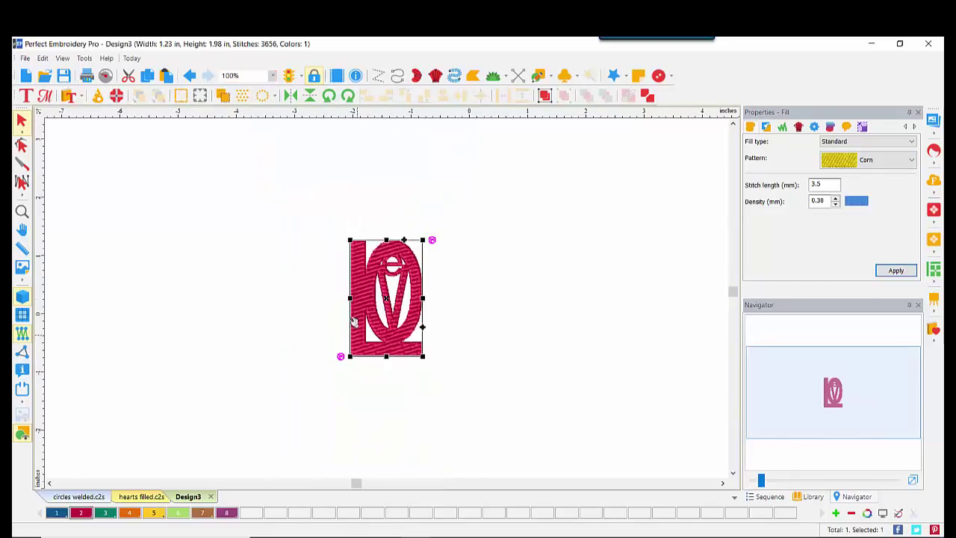
right_click(367, 276)
mouse_move(403, 415)
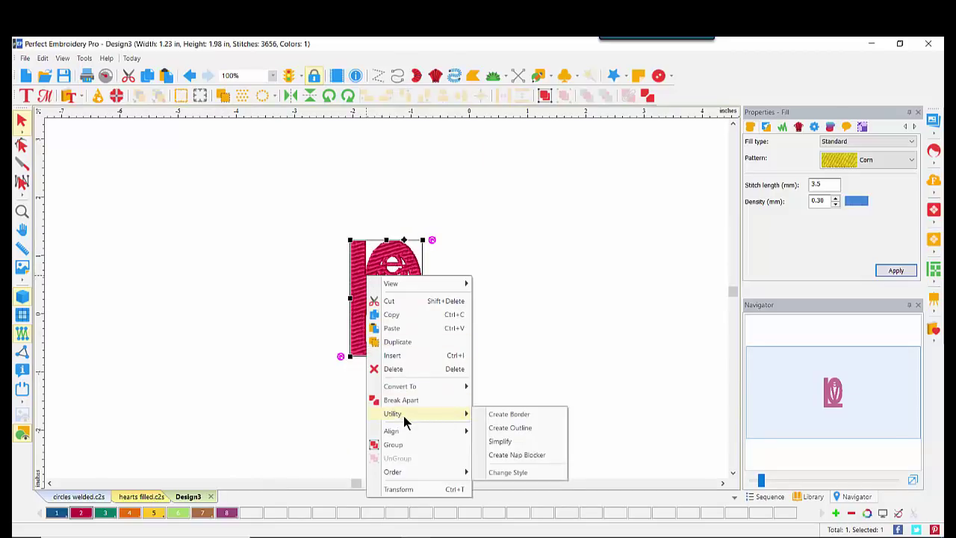
left_click(538, 415)
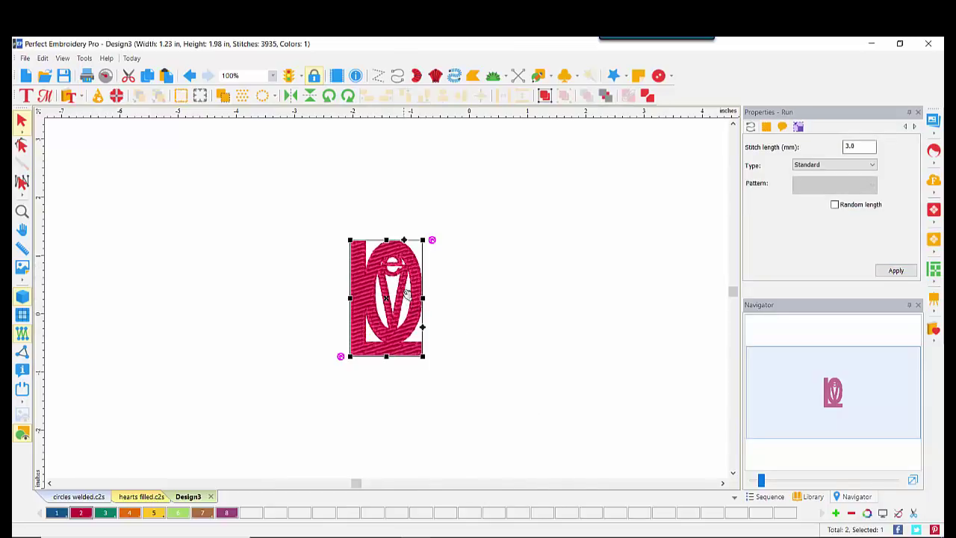
left_click(56, 513)
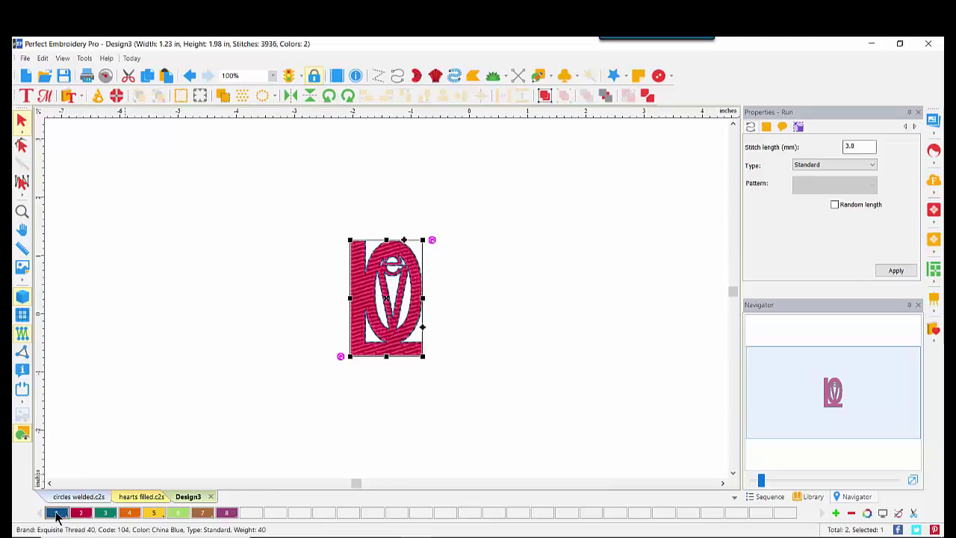
left_click_drag(761, 480, 795, 481)
left_click_drag(851, 402, 855, 371)
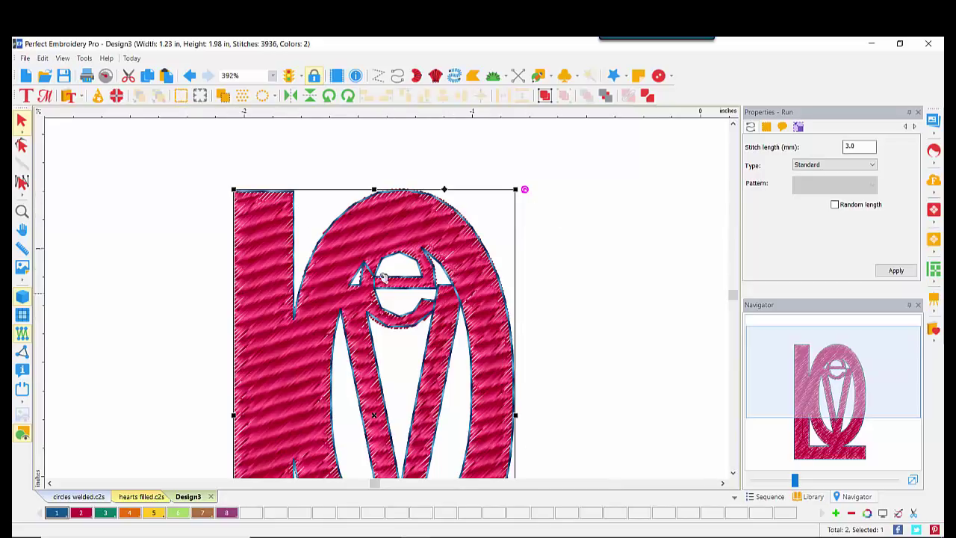
left_click(912, 479)
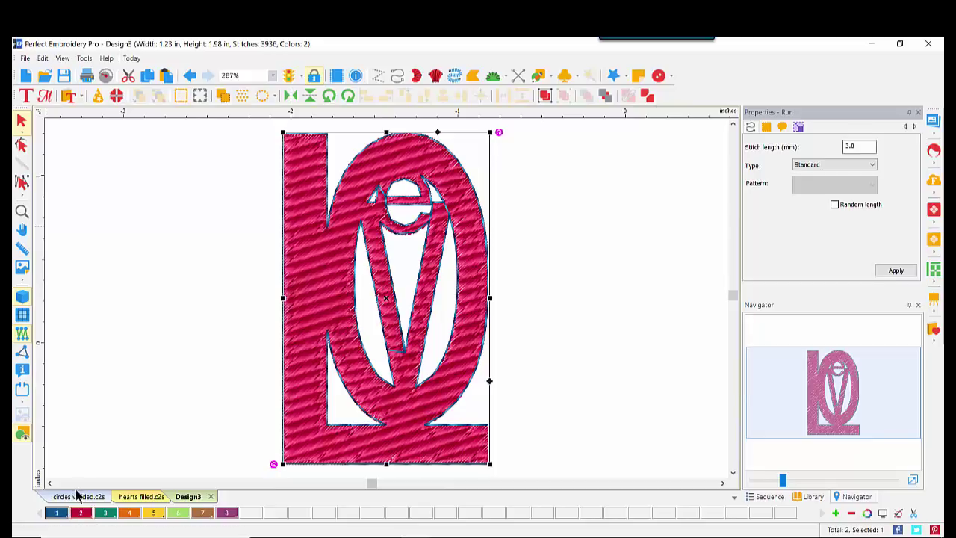
- Copy the red scalloped heart from hearts filled.c2s and paste it into Design3
left_click(142, 497)
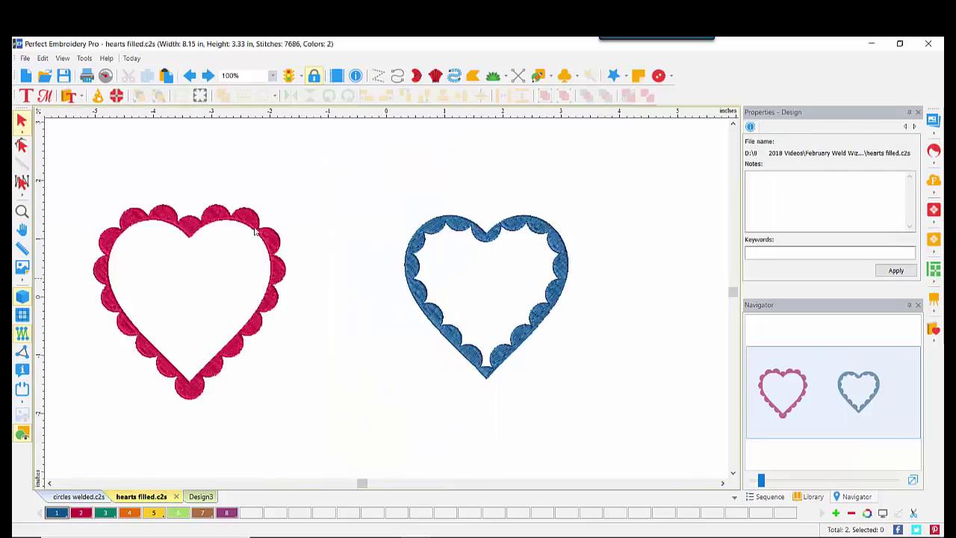
left_click(218, 217)
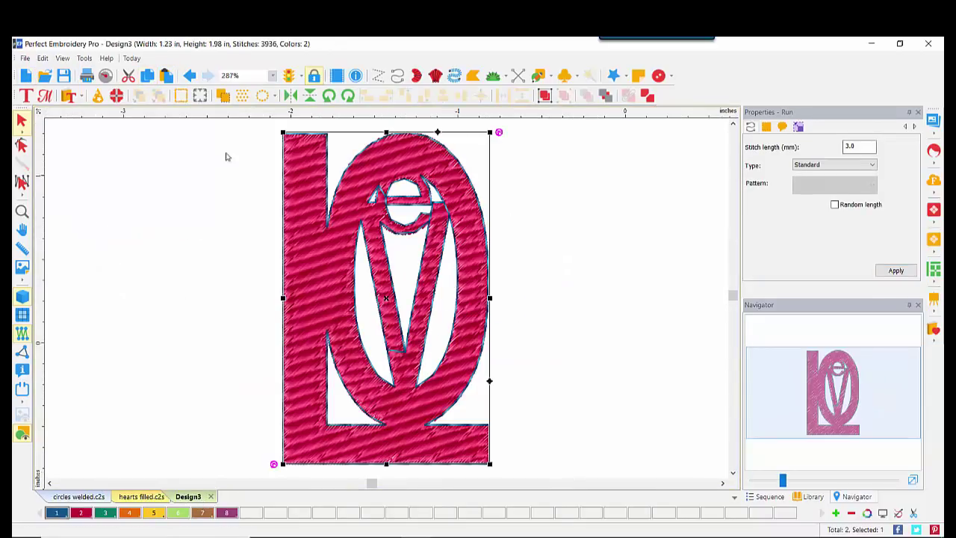
left_click(166, 76)
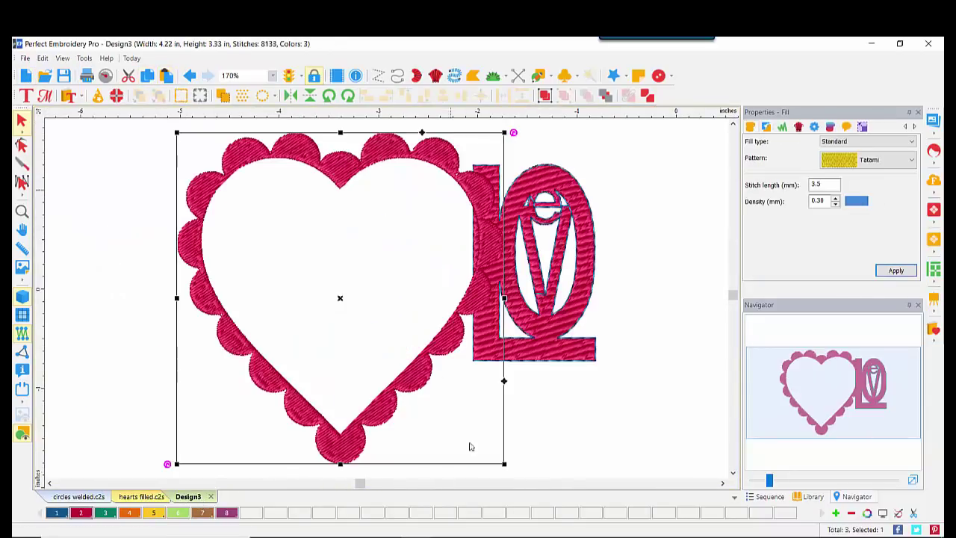
- Assign thread color 4 to the monogram fill and change that thread to 46 Neon Pink from Exquisite Thread 40
left_click(546, 359)
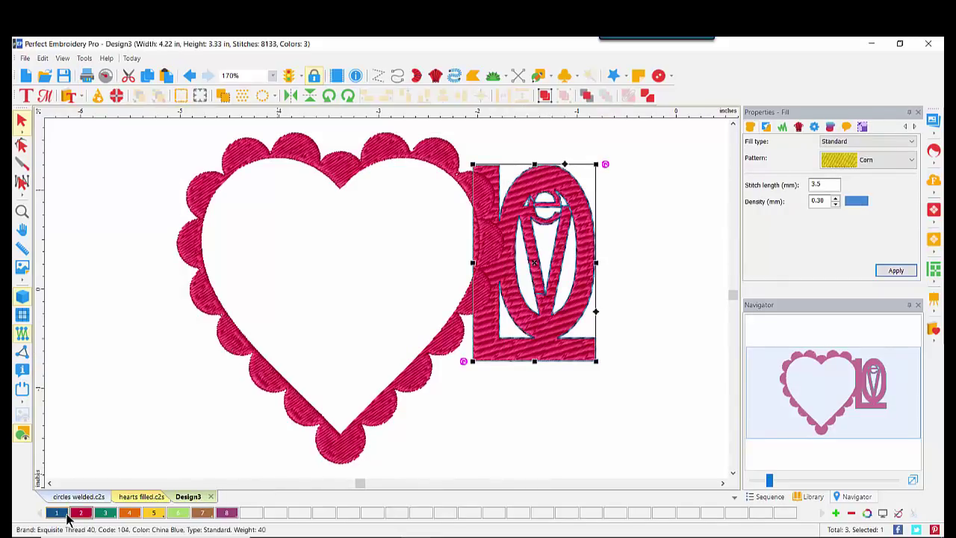
left_click(129, 514)
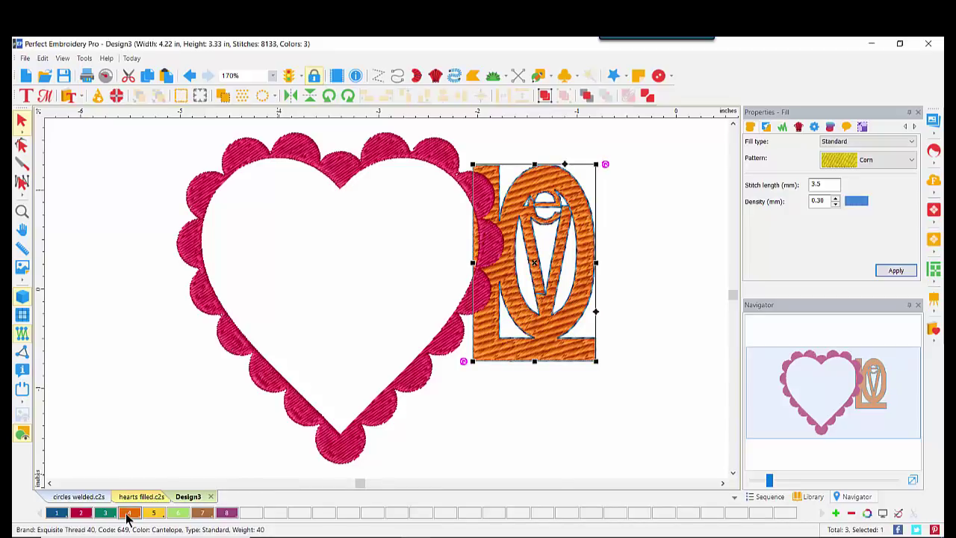
double_click(128, 516)
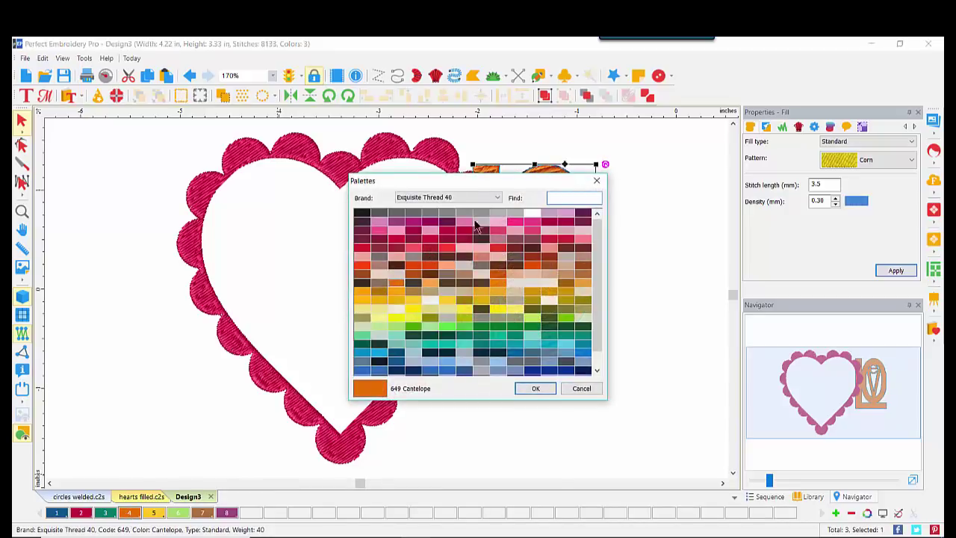
left_click(518, 228)
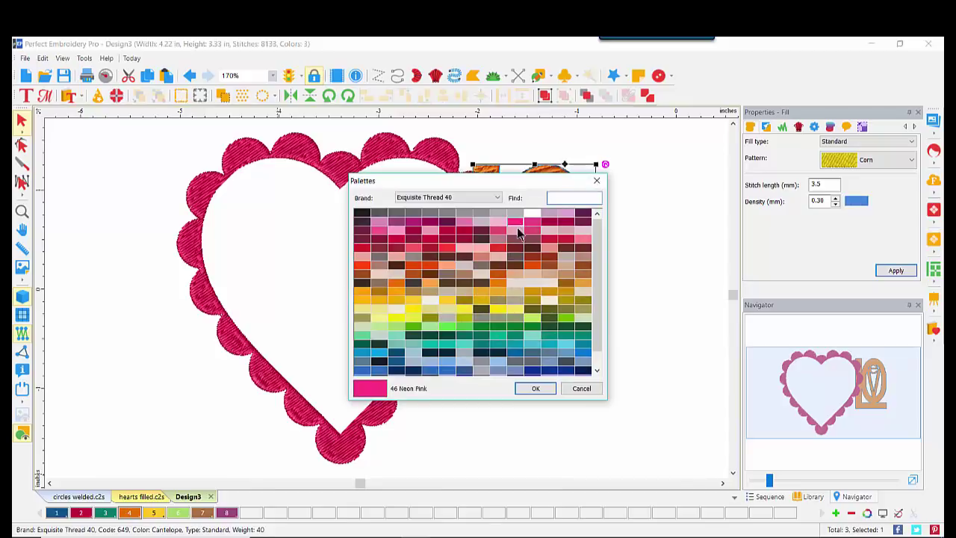
left_click(533, 388)
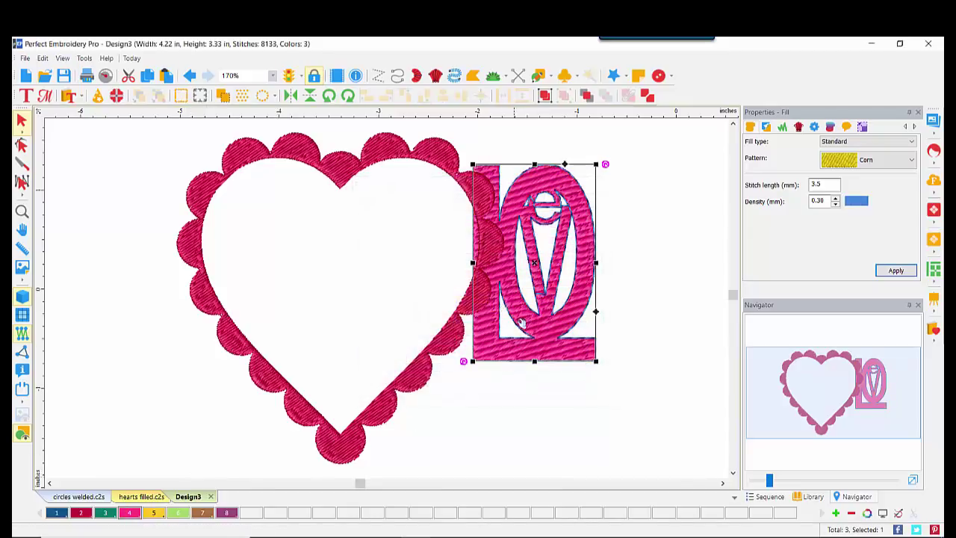
- Recolor the monogram's run outline with thread color 4, Neon Pink, to match the fill
left_click(774, 497)
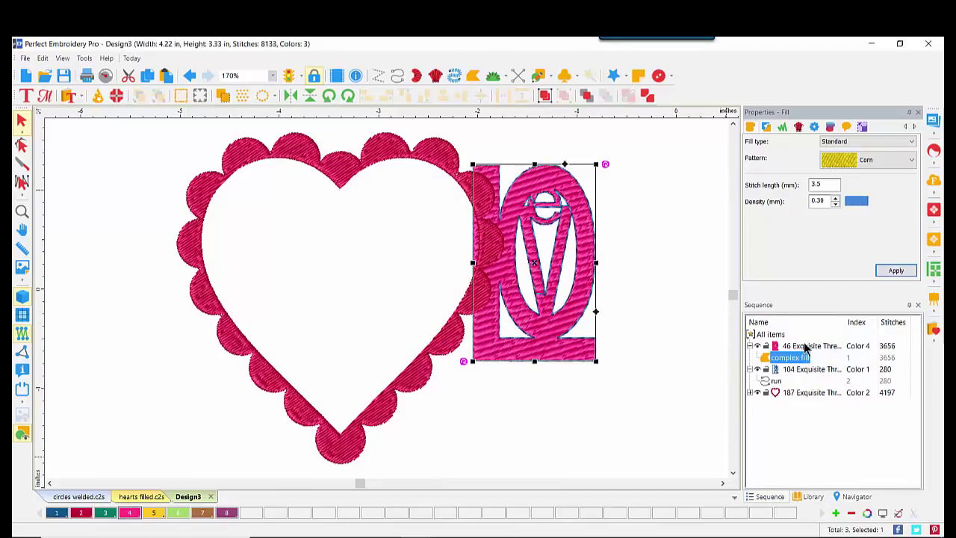
left_click(802, 372)
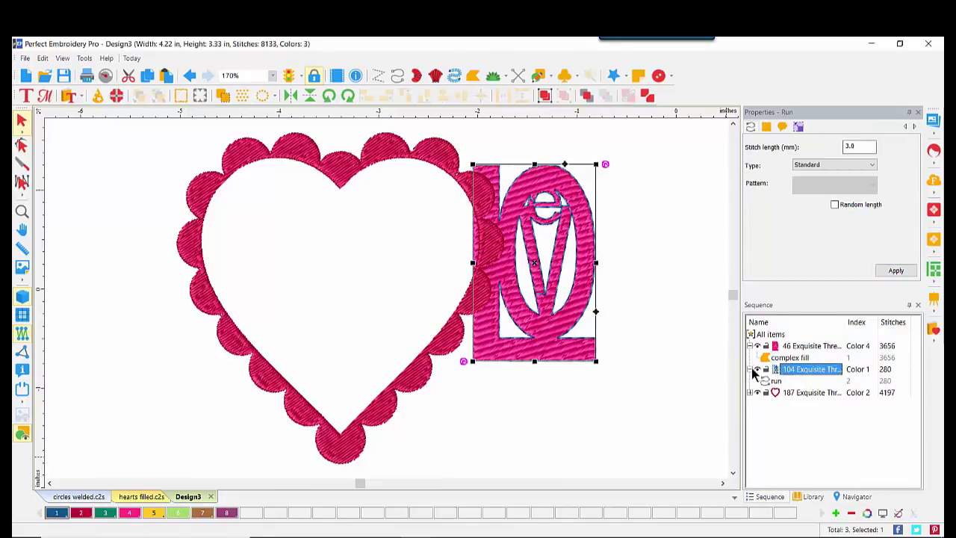
left_click(130, 514)
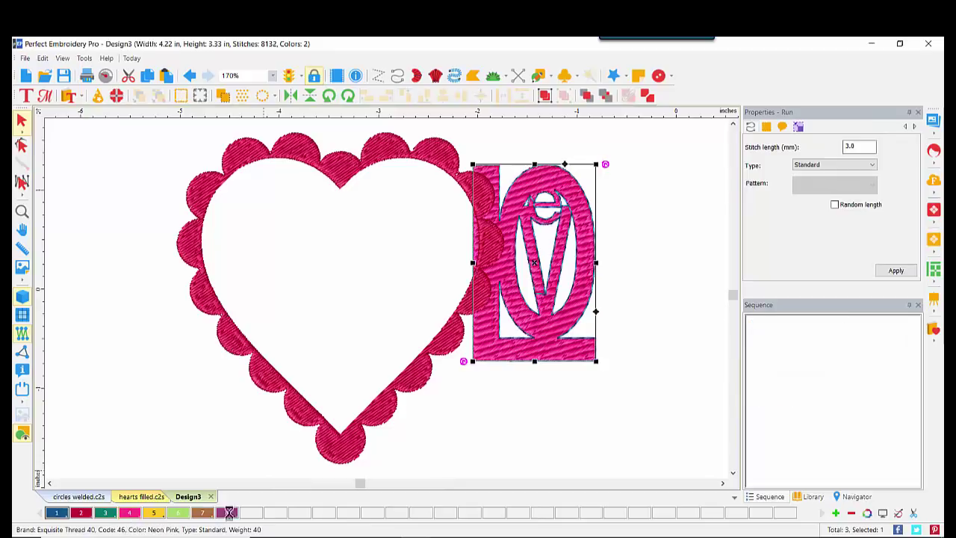
- Center the LOVE monogram and the scalloped heart on each other
left_click(773, 334)
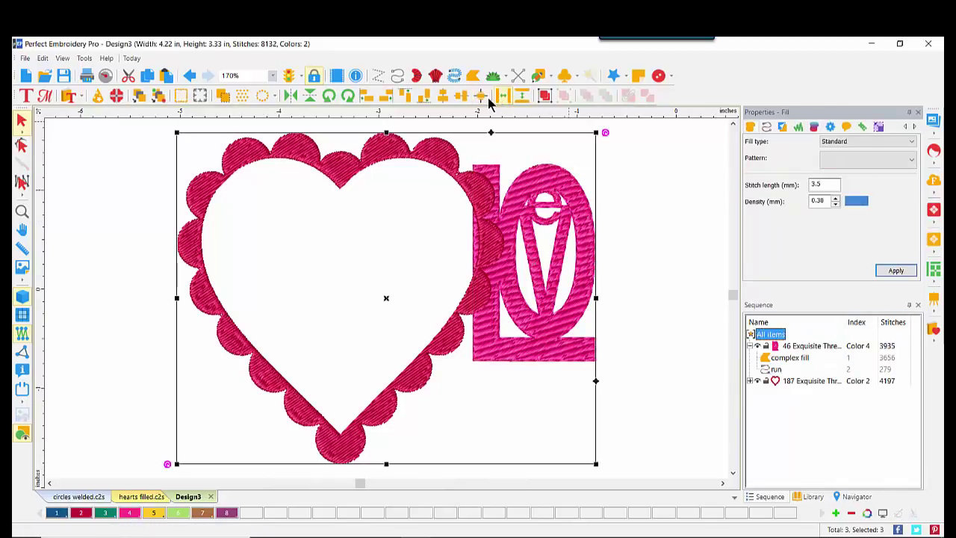
left_click(480, 97)
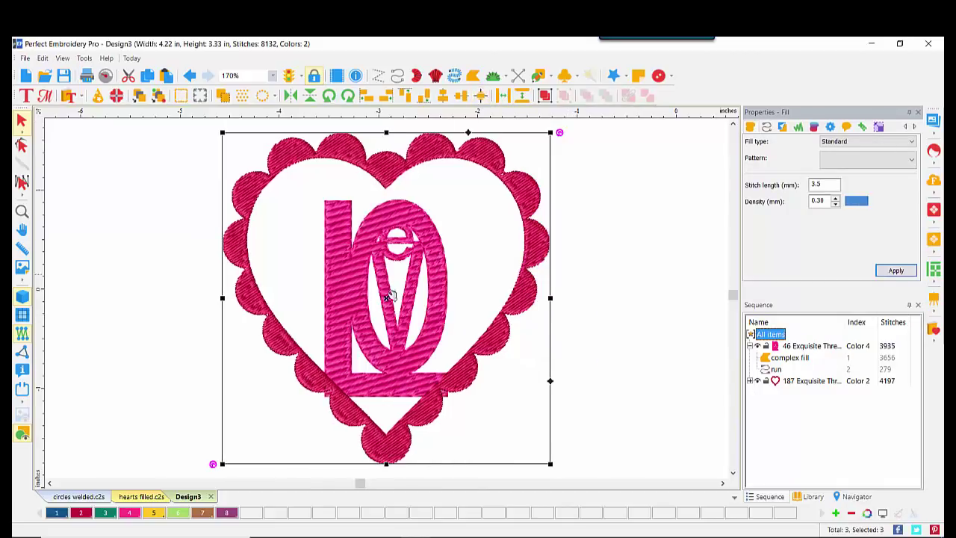
left_click(600, 273)
- Group the monogram's fill and outline, and shrink and reposition the group to fit inside the scalloped heart
left_click(366, 357)
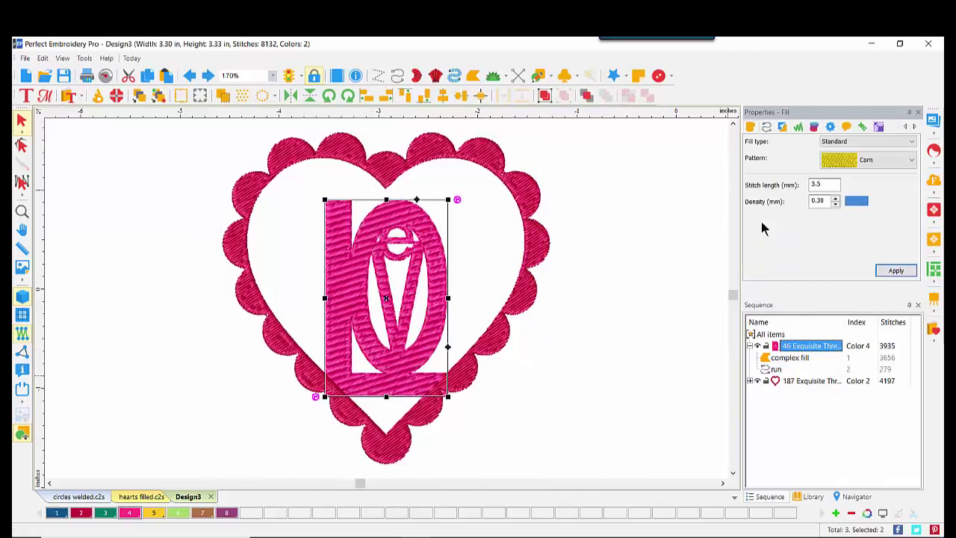
left_click(543, 95)
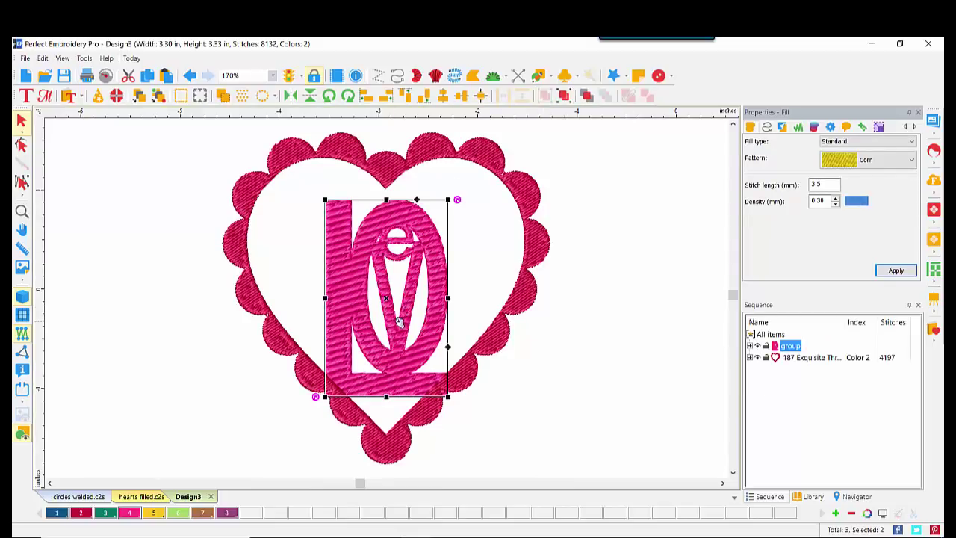
left_click_drag(390, 330, 401, 313)
left_click_drag(456, 187, 444, 208)
mouse_move(385, 342)
left_mouse_down()
mouse_move(391, 329)
mouse_move(399, 344)
mouse_move(388, 332)
left_mouse_up()
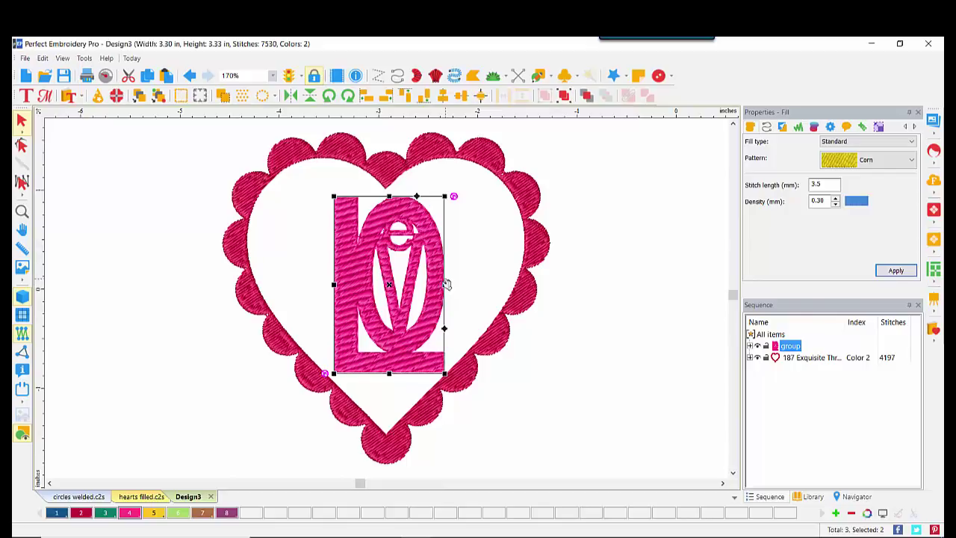
- Stretch the grouped monogram slightly wider on both sides without changing its height
left_click_drag(441, 284, 448, 285)
left_click_drag(333, 285, 329, 284)
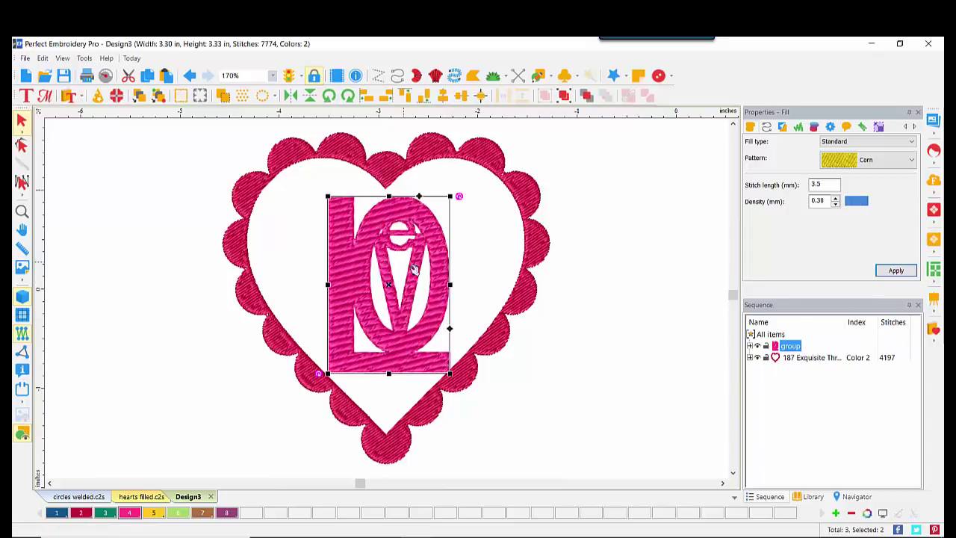
left_click(557, 361)
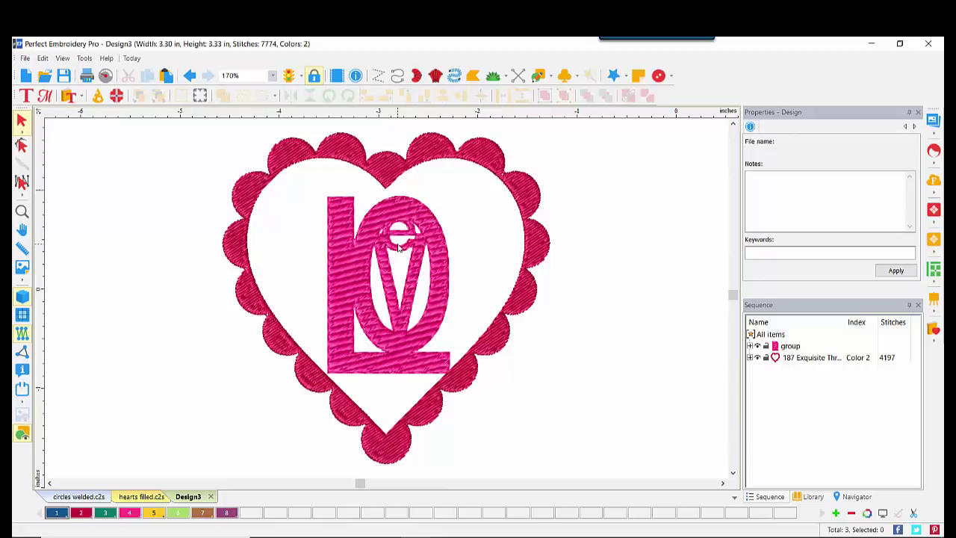
- Draw a plain heart artwork outline about 3.06 in wide beside the scalloped heart
left_click(550, 75)
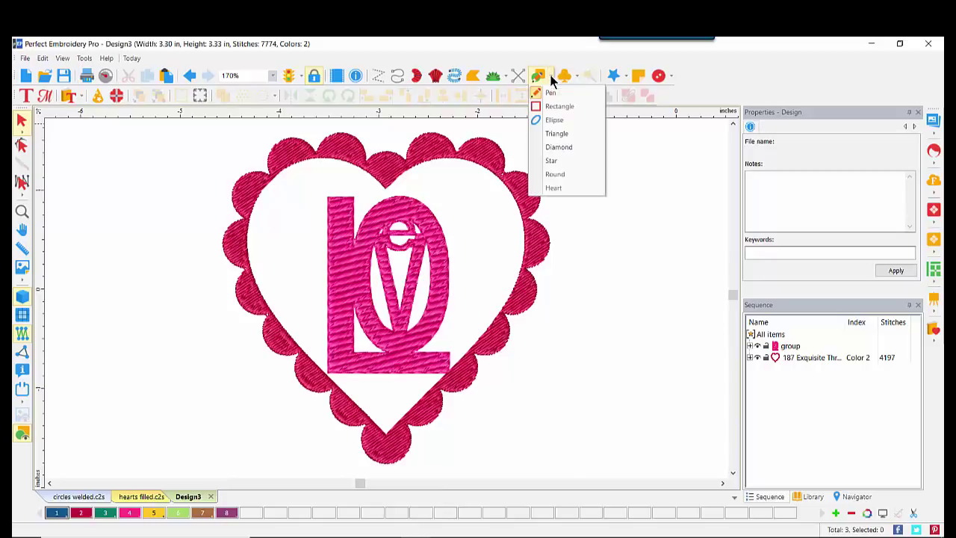
left_click(554, 189)
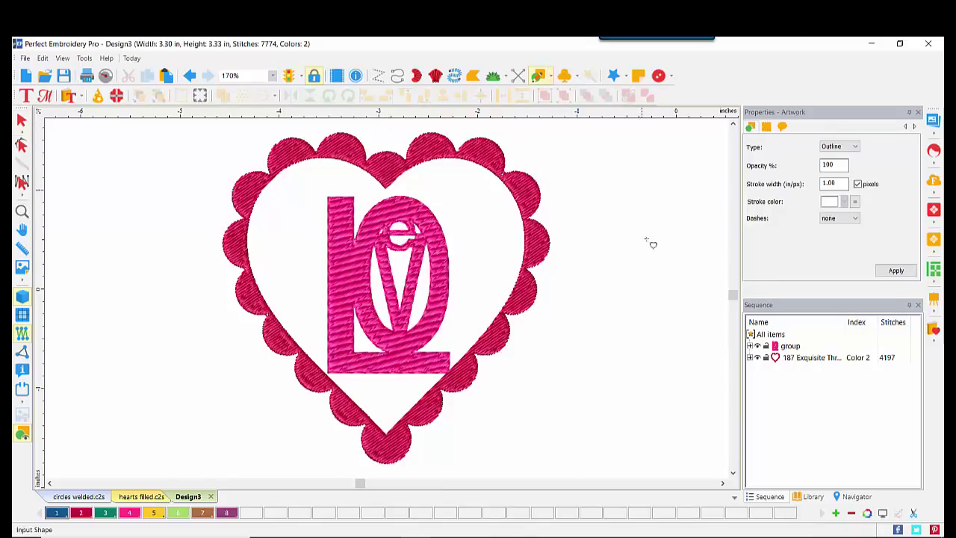
left_click_drag(571, 171, 726, 475)
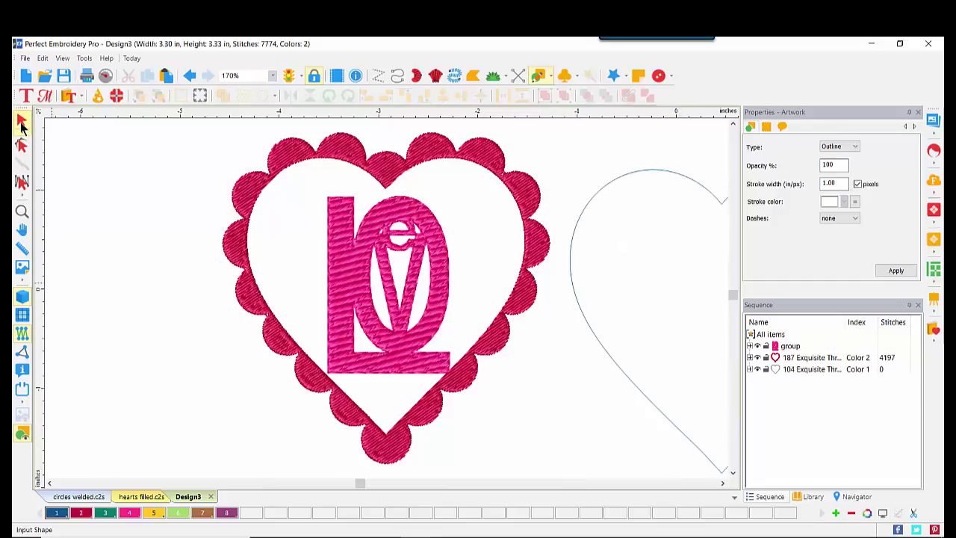
left_click(21, 120)
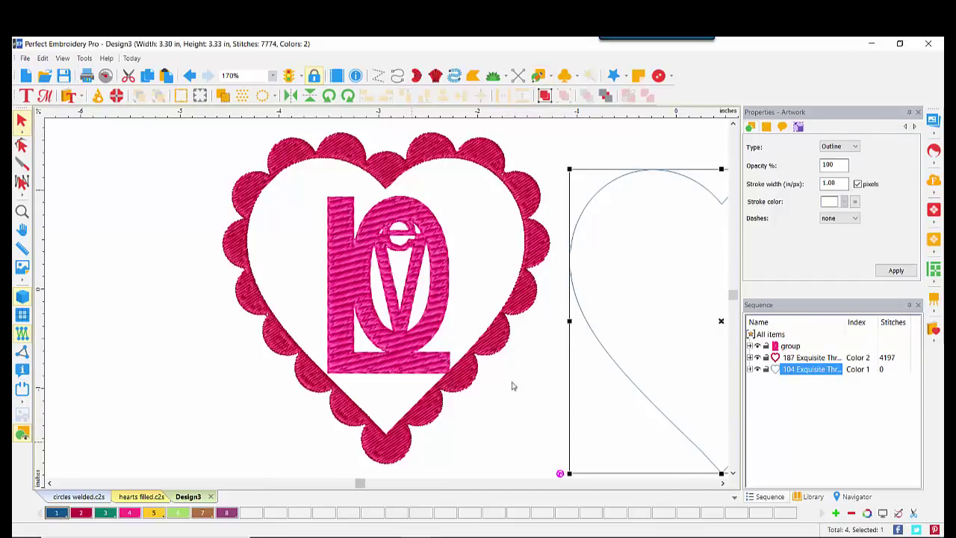
- Set the heart artwork's height to 2.8 in with proportions kept, and move it over the scalloped heart's opening
left_click(798, 126)
left_click(819, 158)
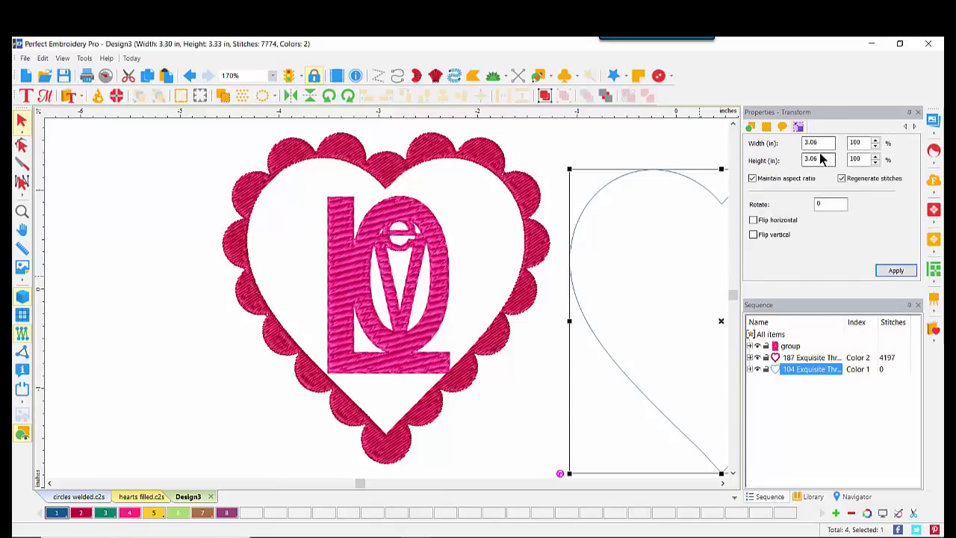
double_click(819, 159)
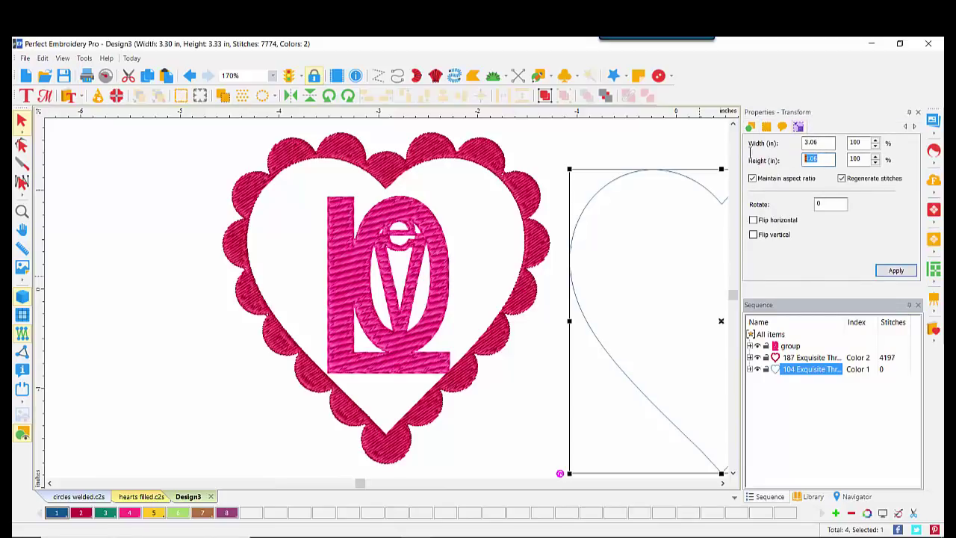
type("2.8")
left_click(886, 273)
left_click_drag(696, 194, 362, 169)
scroll(398, 120, "right", 3)
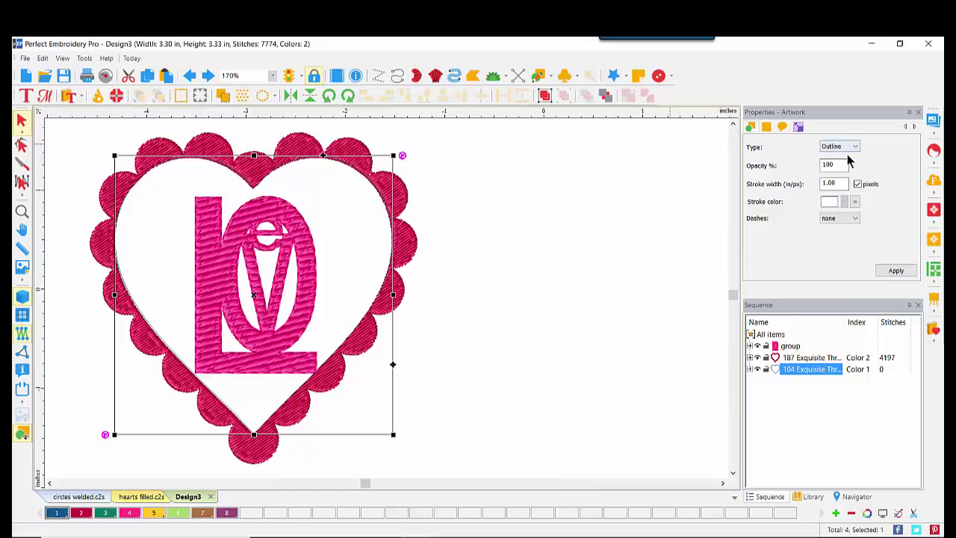
- Set the heart artwork's width to 2.9 in and nudge it down to sit under the scalloped border
left_click(798, 126)
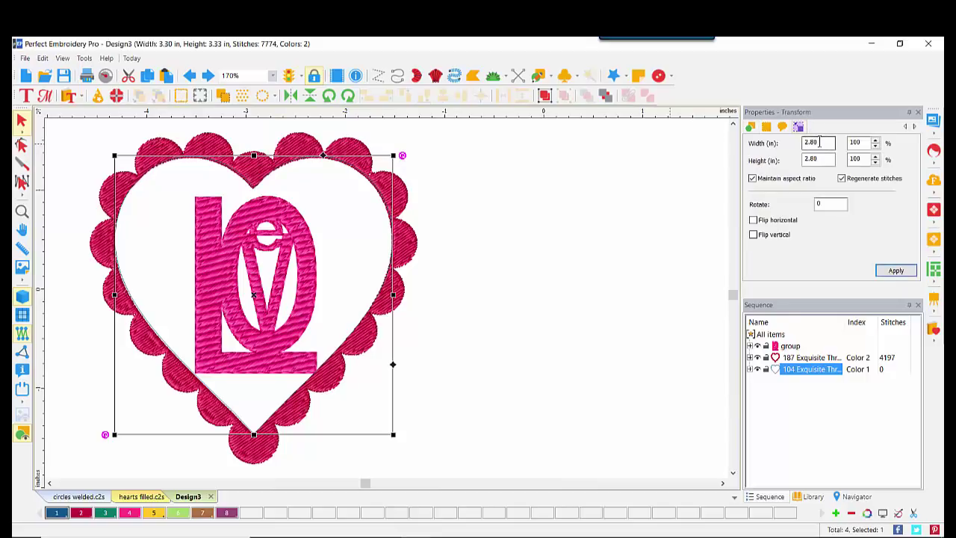
double_click(819, 142)
type("2.9")
left_click(895, 271)
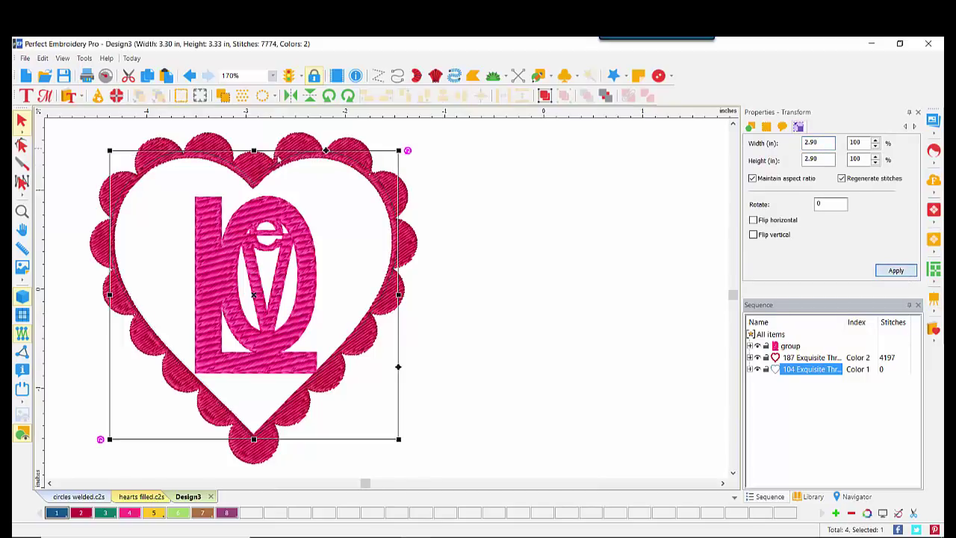
left_click(333, 362)
left_click_drag(331, 359, 331, 361)
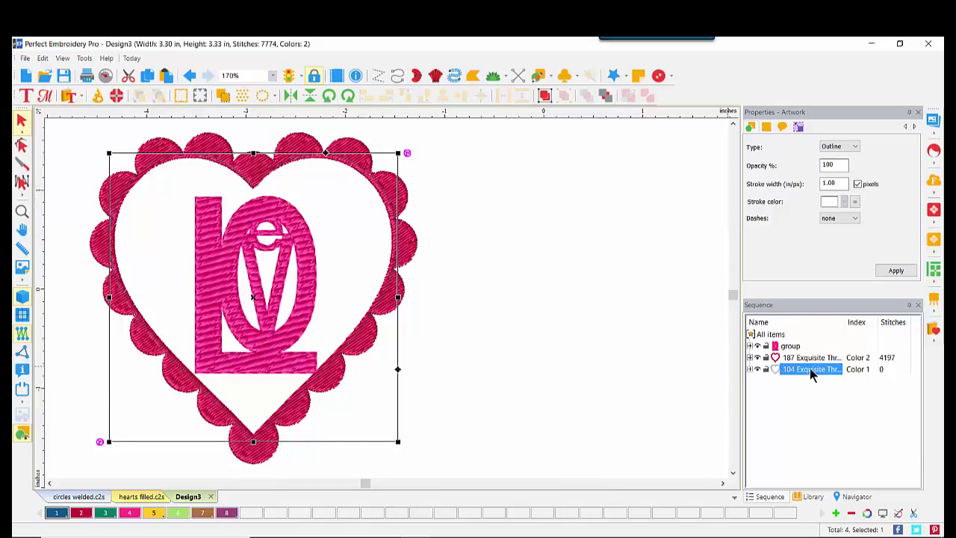
- Place the heart artwork first in the stitching sequence and convert it to a run stitch
left_click(603, 95)
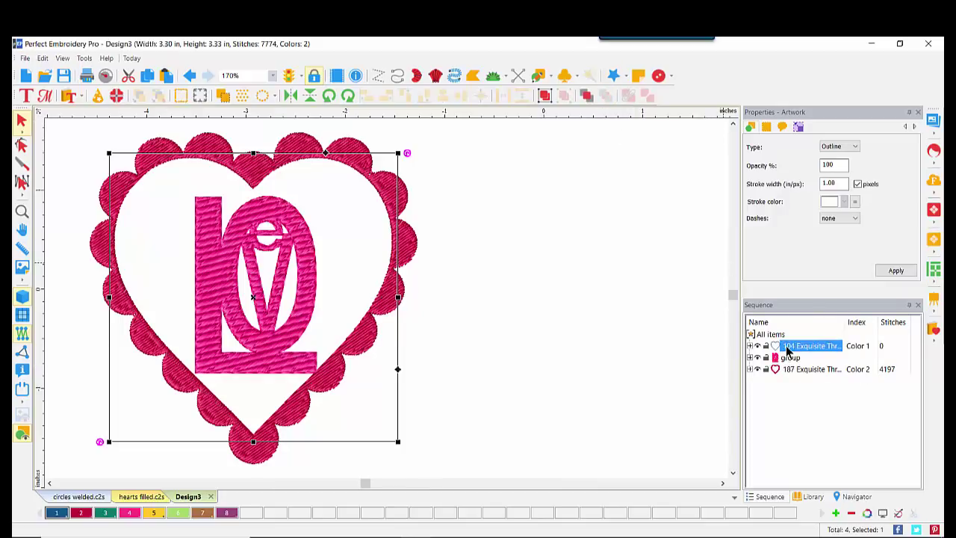
right_click(378, 214)
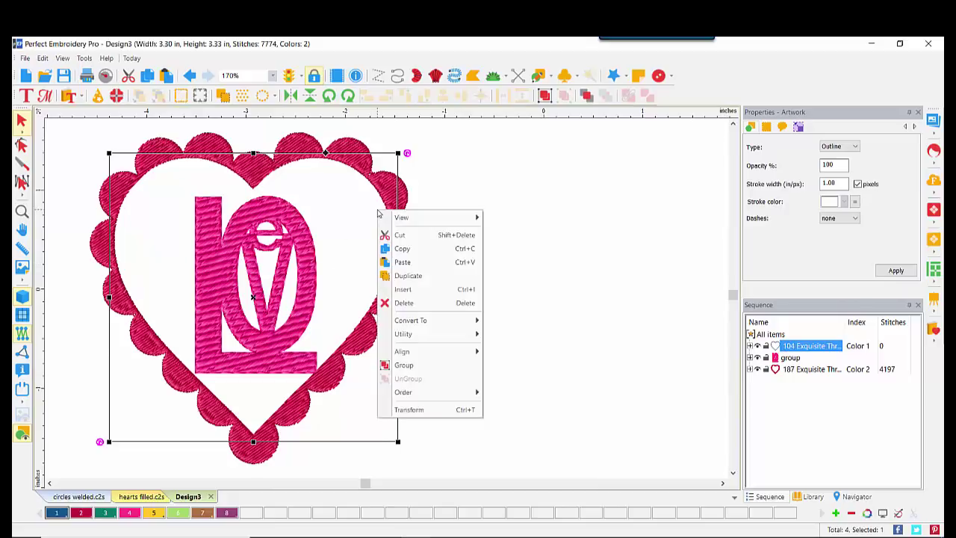
mouse_move(471, 321)
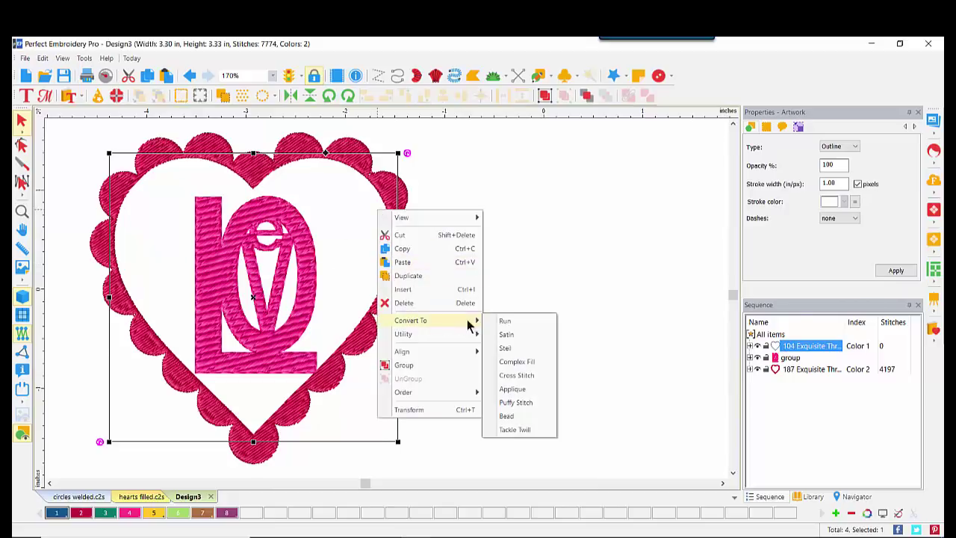
left_click(506, 322)
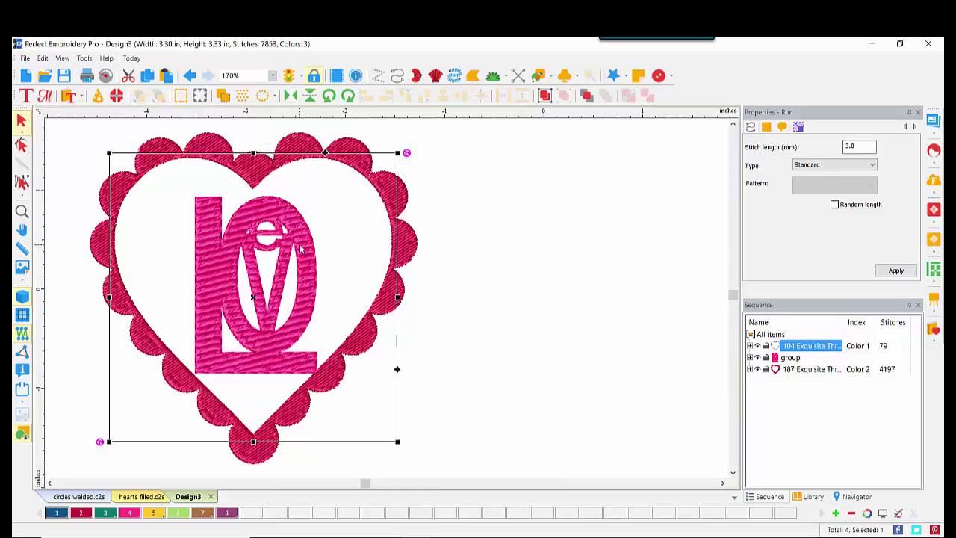
- Duplicate the heart run stitch in place and assign thread color 5 to the copy
left_click(142, 78)
left_click(165, 75)
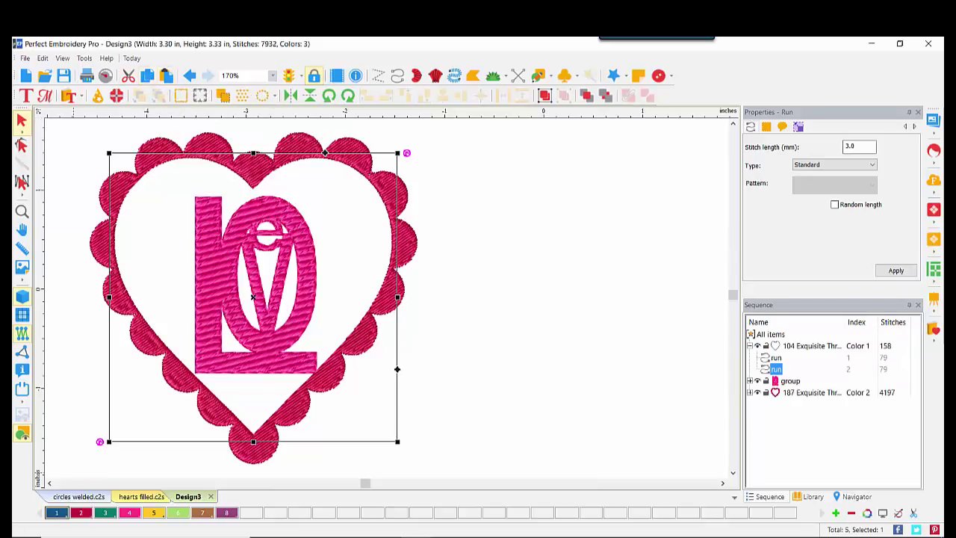
left_click(153, 512)
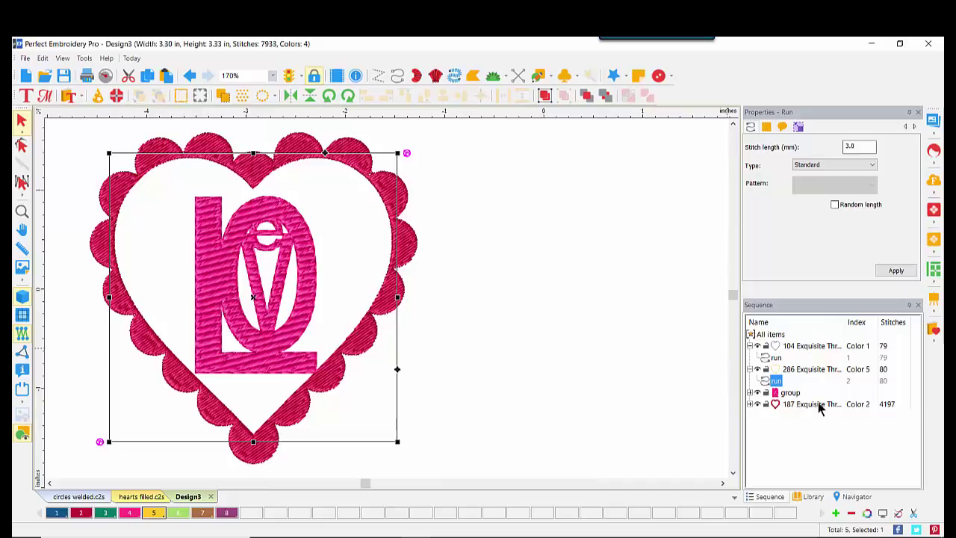
- Apply the As Pink Velvet fabric to the heart run stitch in thread color 5
left_click(788, 374)
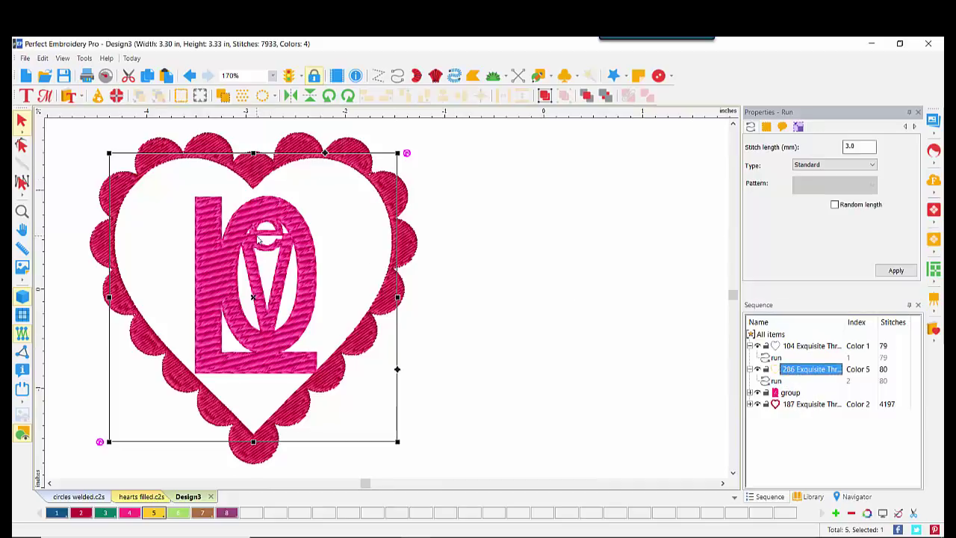
left_click(766, 127)
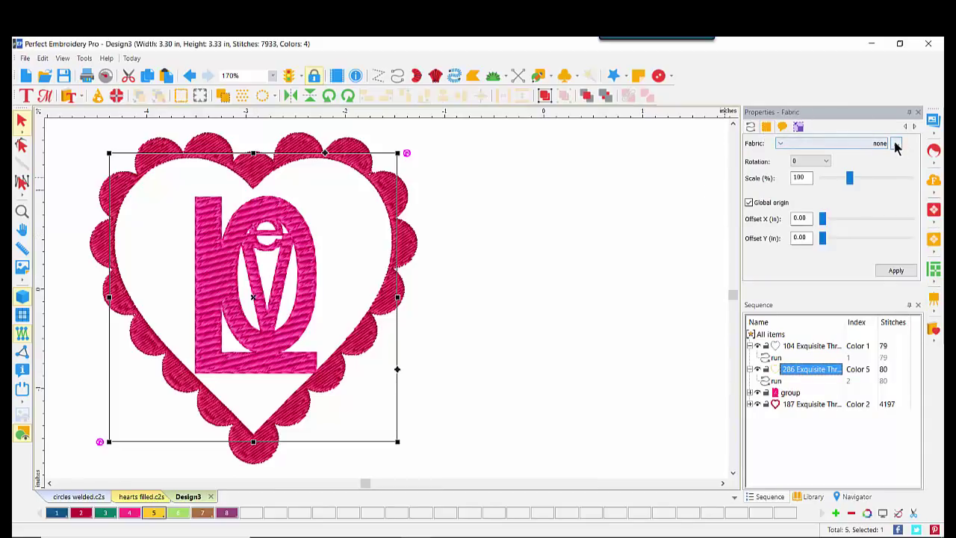
left_click(896, 143)
left_click_drag(689, 209, 617, 301)
left_click(574, 275)
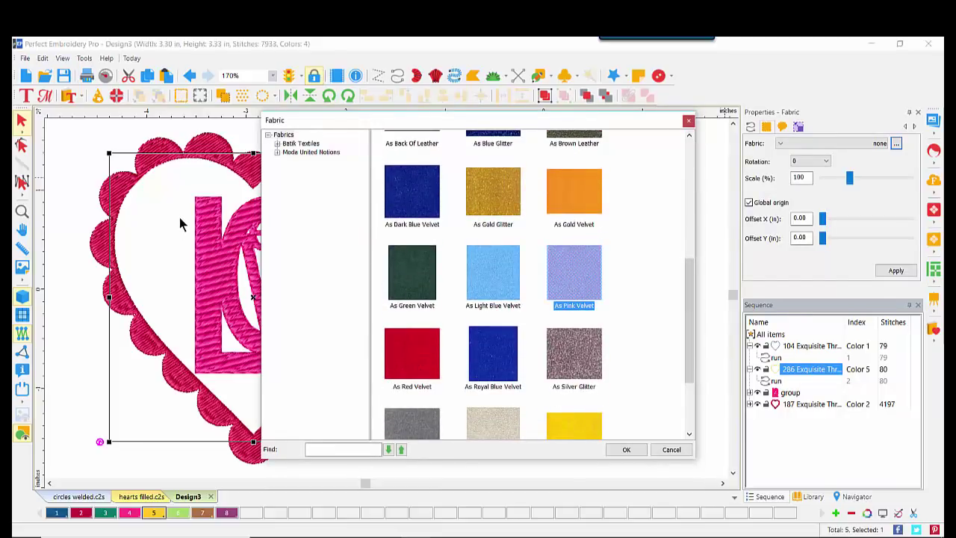
left_click(619, 451)
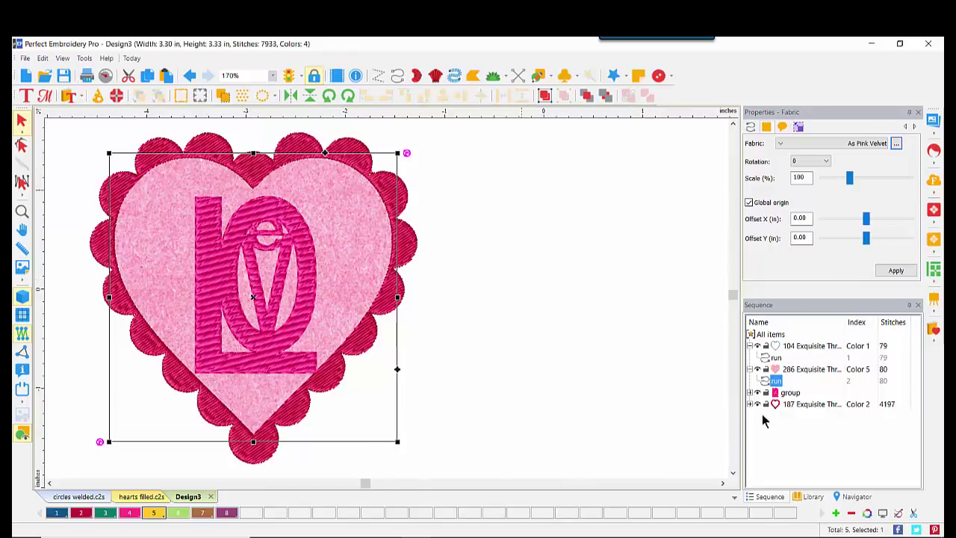
- Hide and reshow both heart run stitches to check the placement line and the fabric layer
left_click(756, 348)
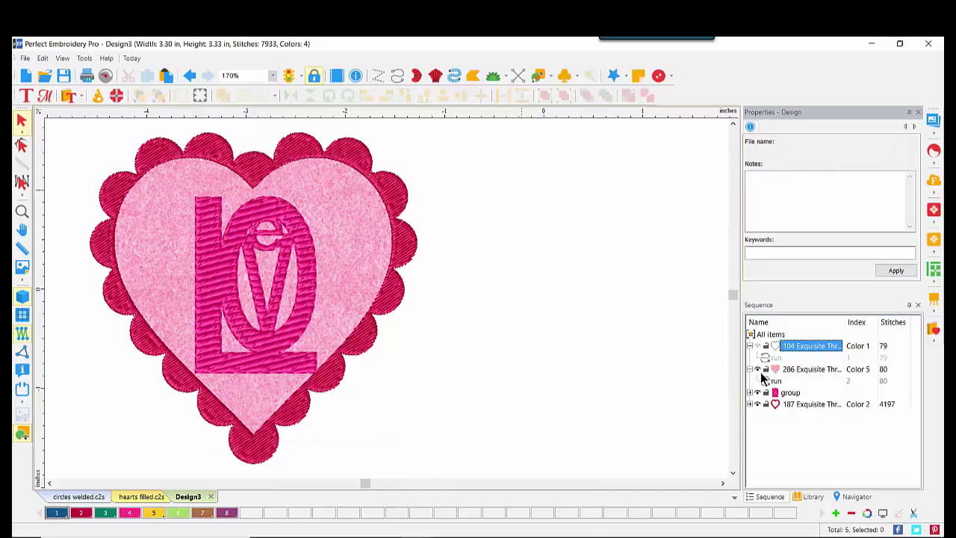
left_click(758, 370)
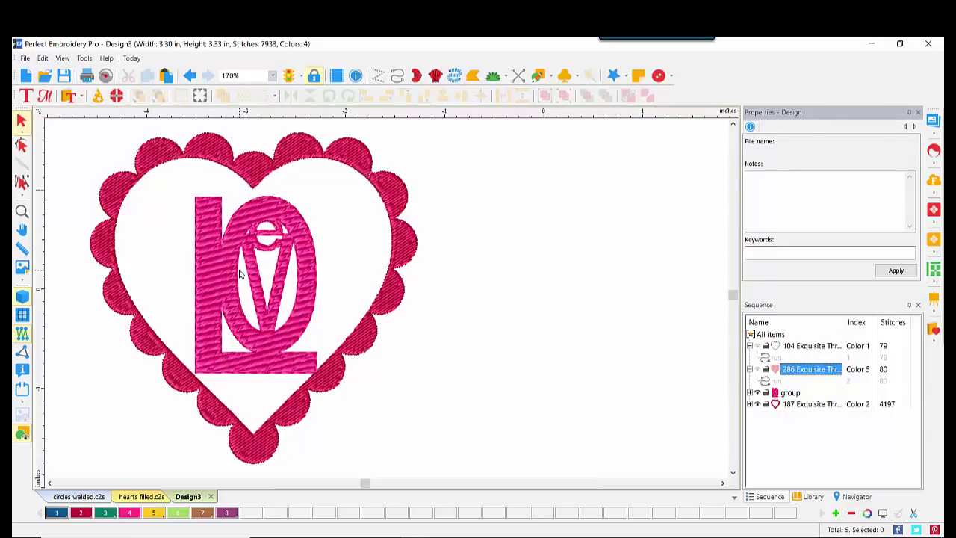
left_click(758, 371)
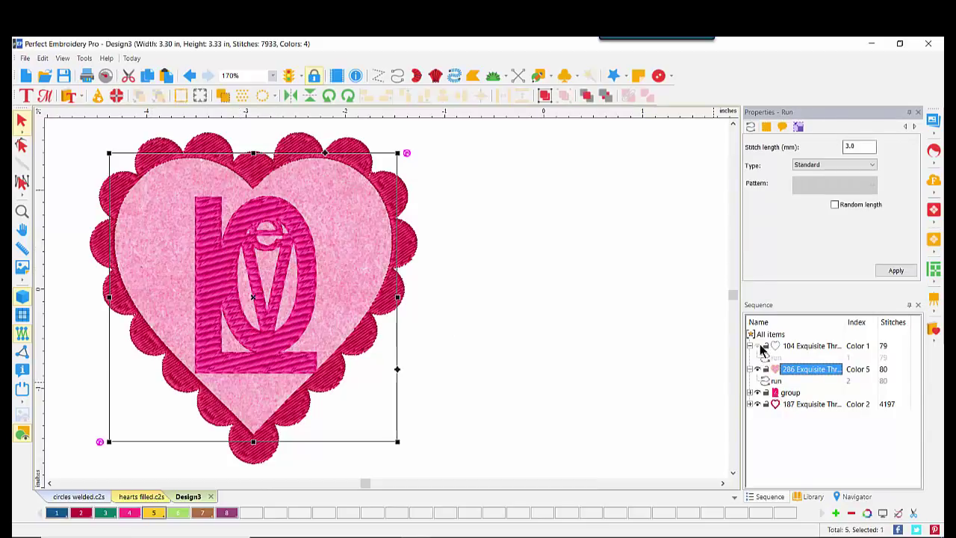
left_click(759, 347)
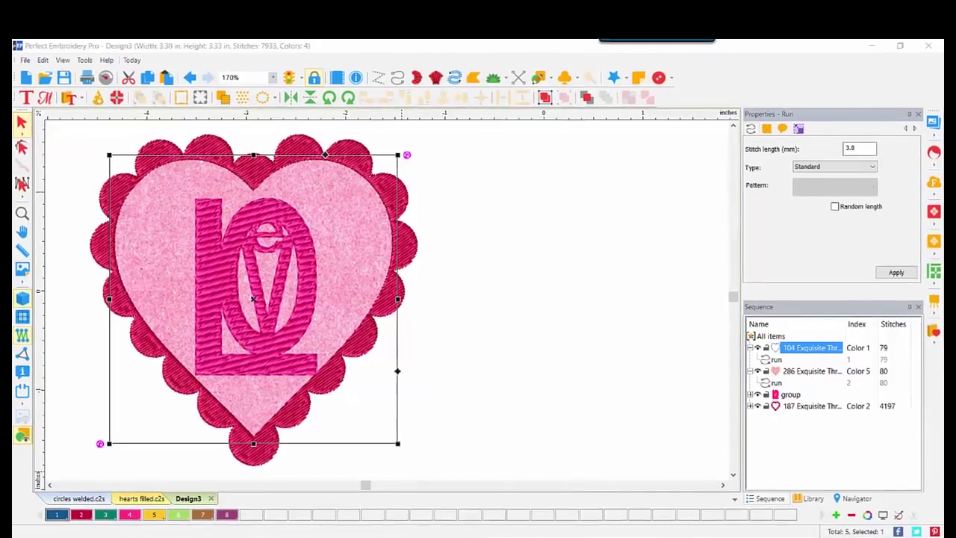
- Open the design a Teach Peace letters.c2s and display it at 200%
left_click(438, 501)
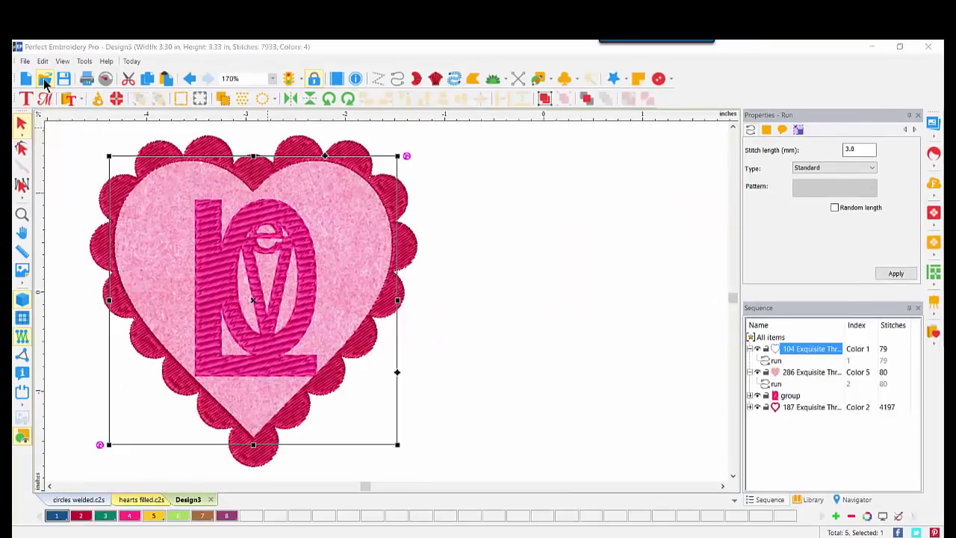
left_click(45, 80)
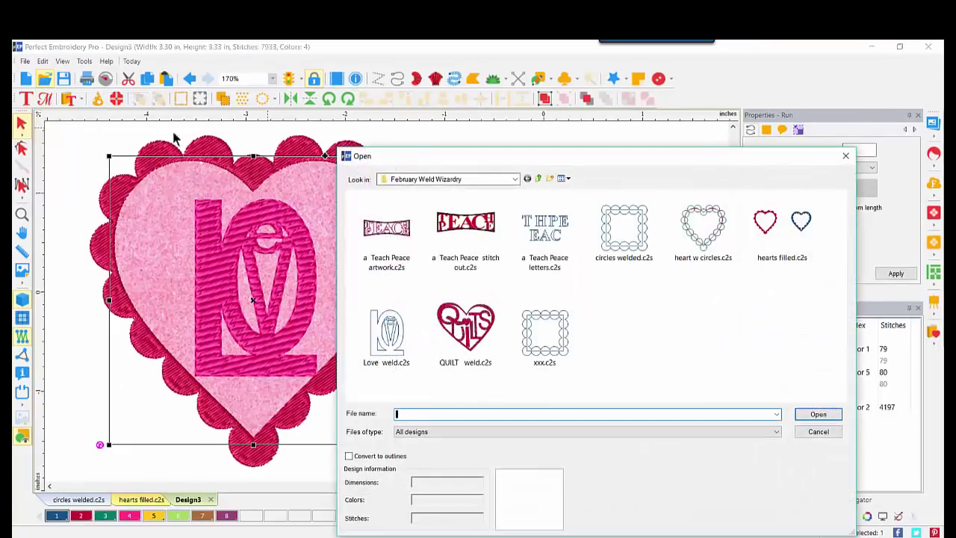
double_click(545, 236)
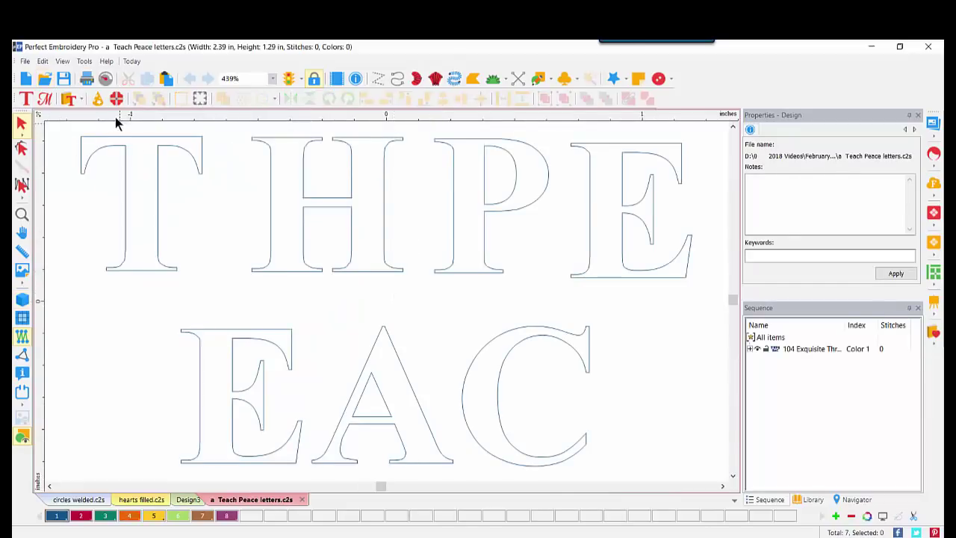
left_click(24, 61)
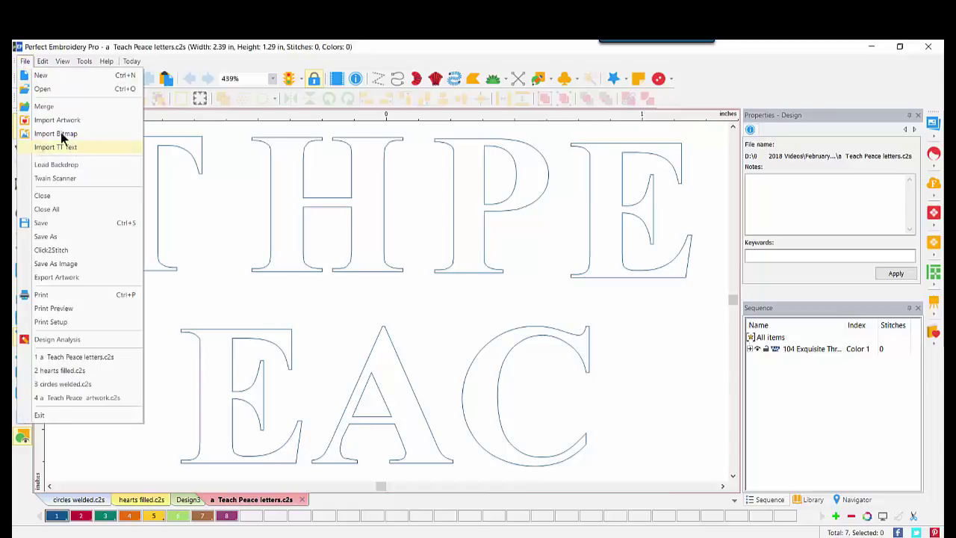
left_click(29, 63)
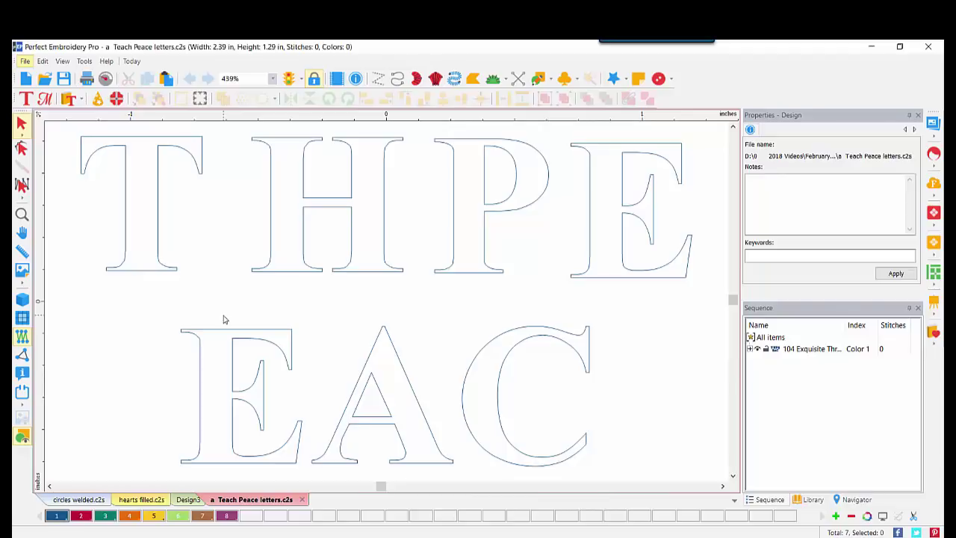
left_click(273, 80)
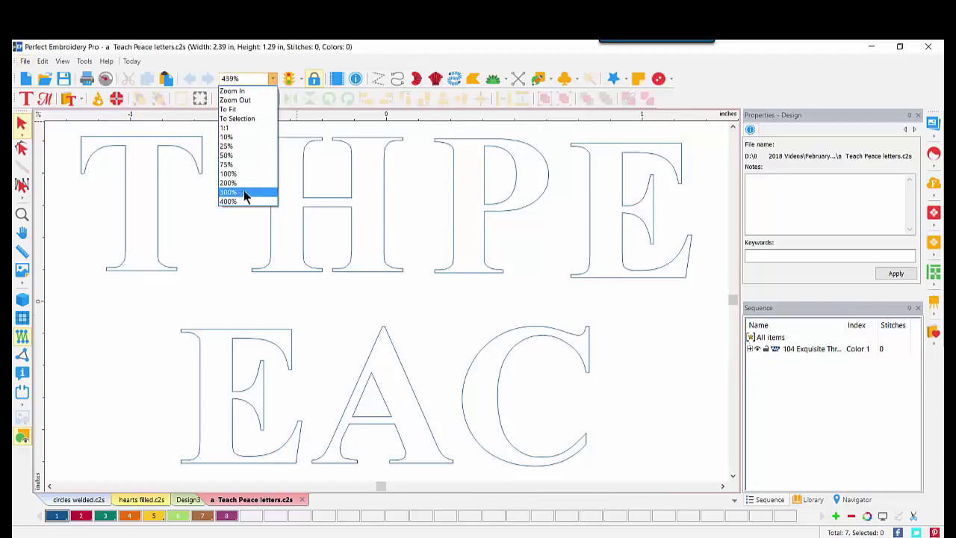
left_click(247, 196)
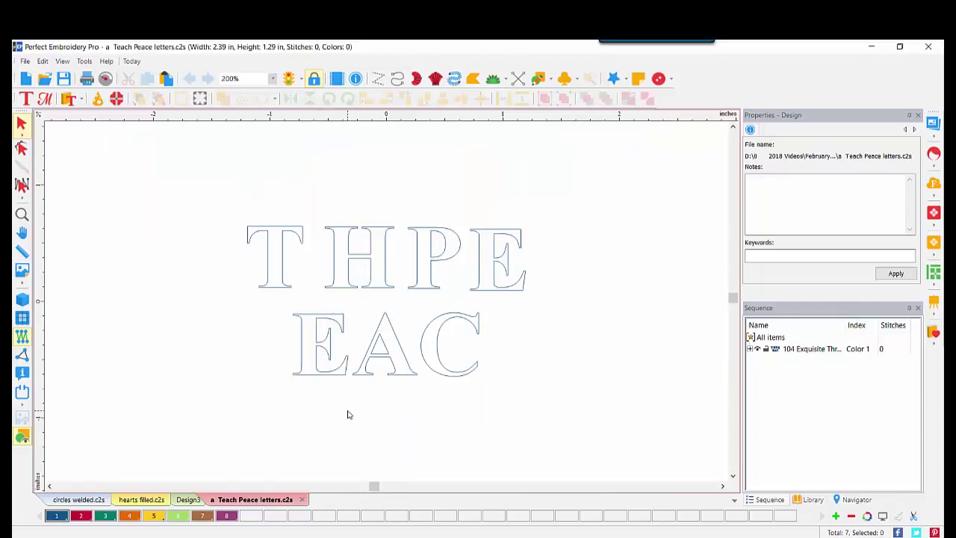
- Draw a rectangle artwork about 3.37 in wide and 1.05 in high below the letters and assign thread color 2 to it
left_click(550, 78)
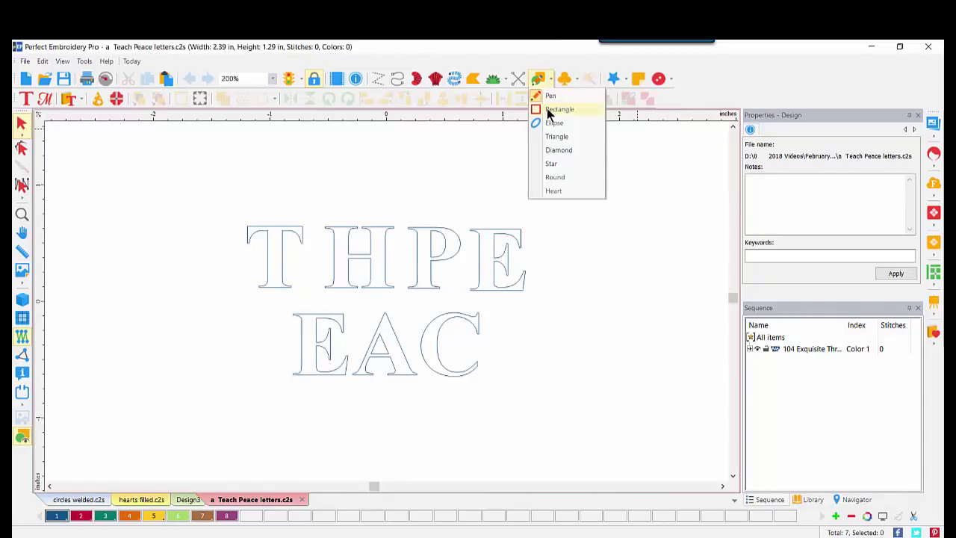
left_click(559, 109)
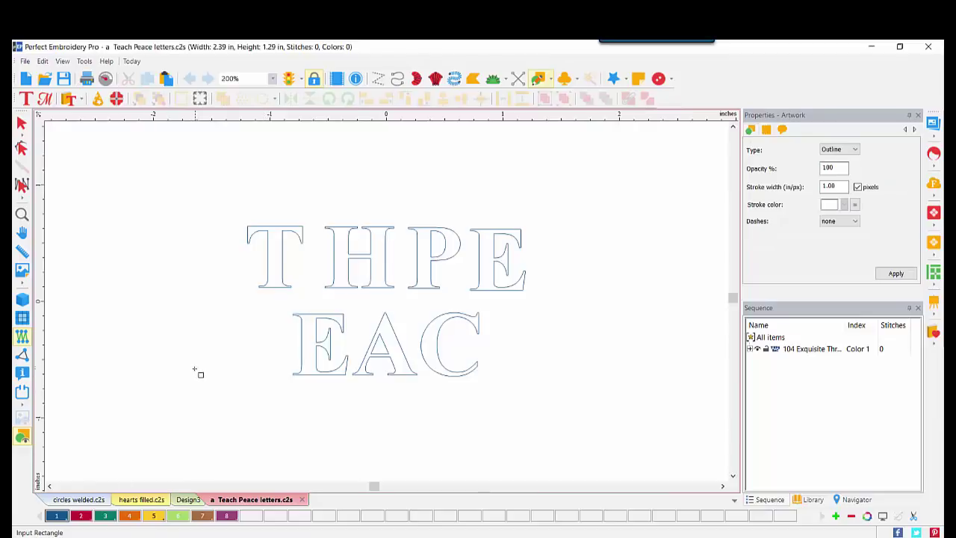
left_click_drag(194, 362, 589, 490)
left_click(21, 123)
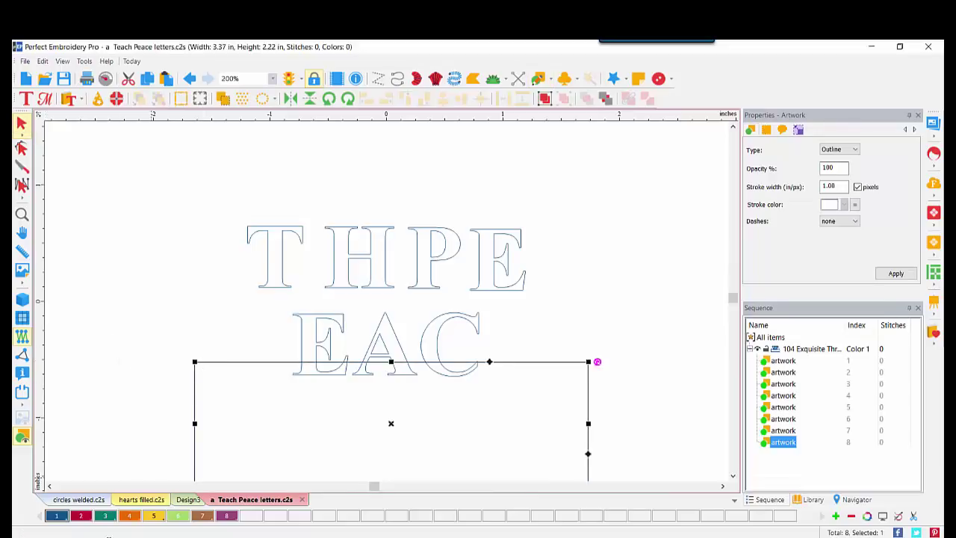
left_click(82, 517)
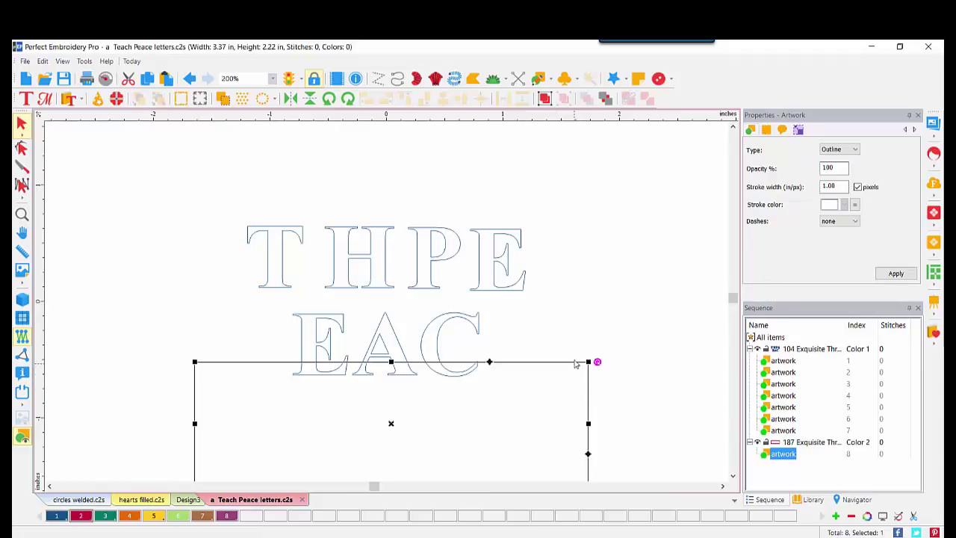
left_click_drag(576, 363, 582, 400)
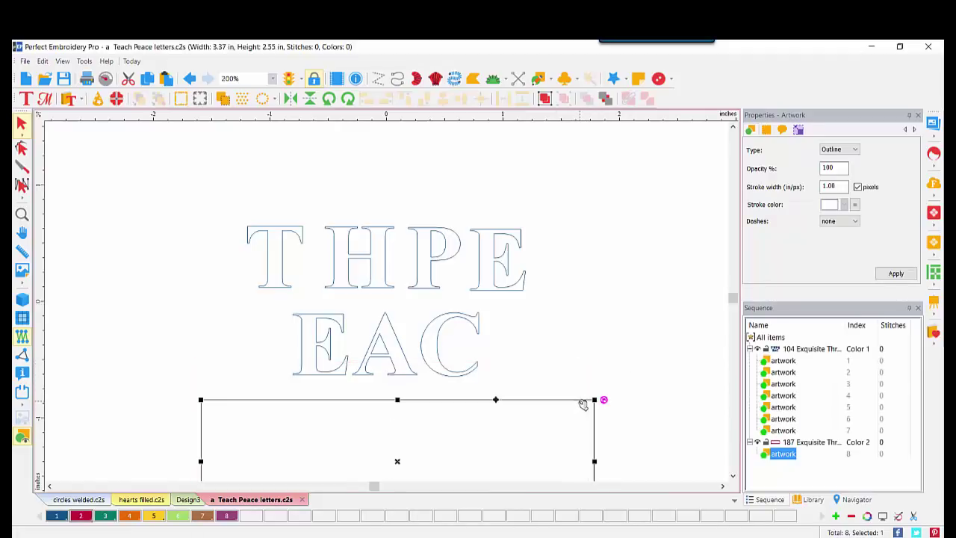
- Set the rectangle's width to 4.5 in with the aspect ratio maintained, and center it in the workspace
left_click(798, 129)
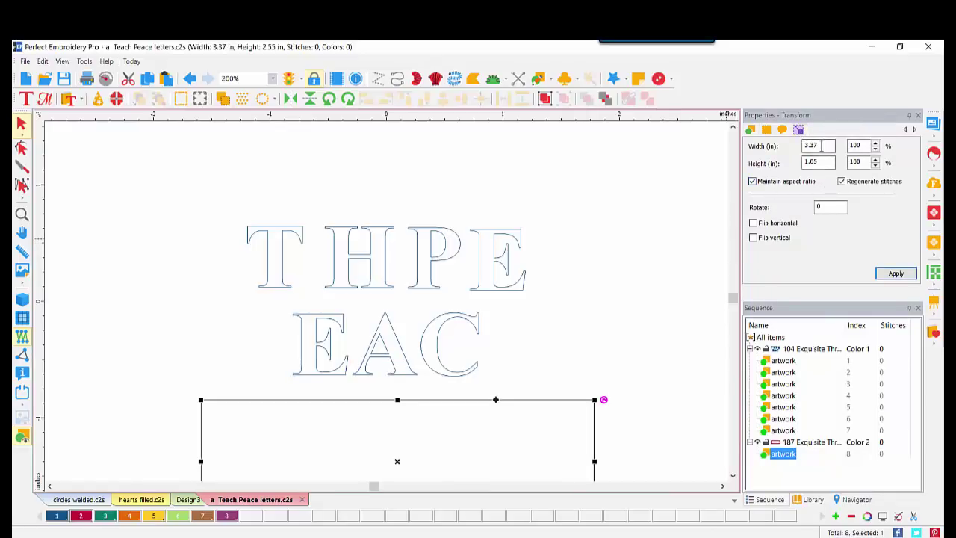
double_click(821, 146)
type("4.5")
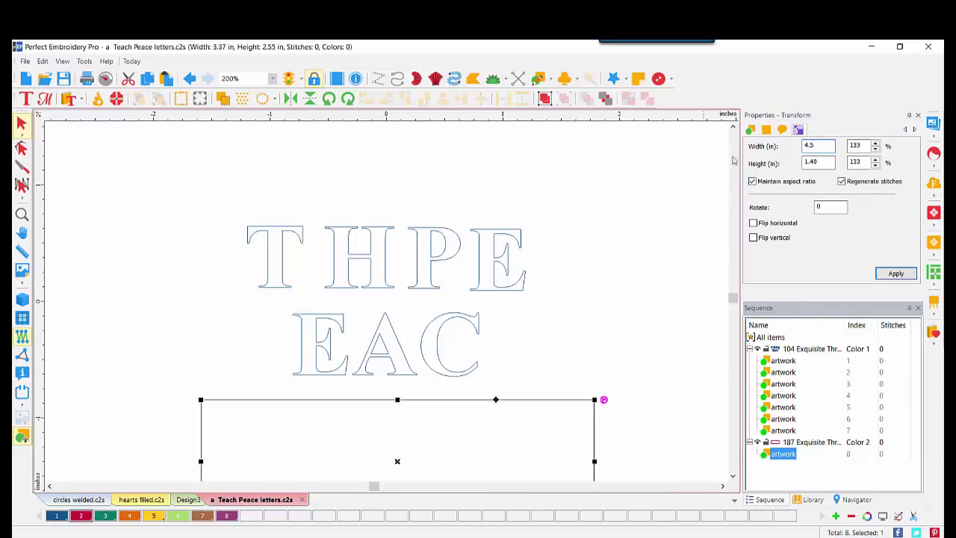
left_click(895, 274)
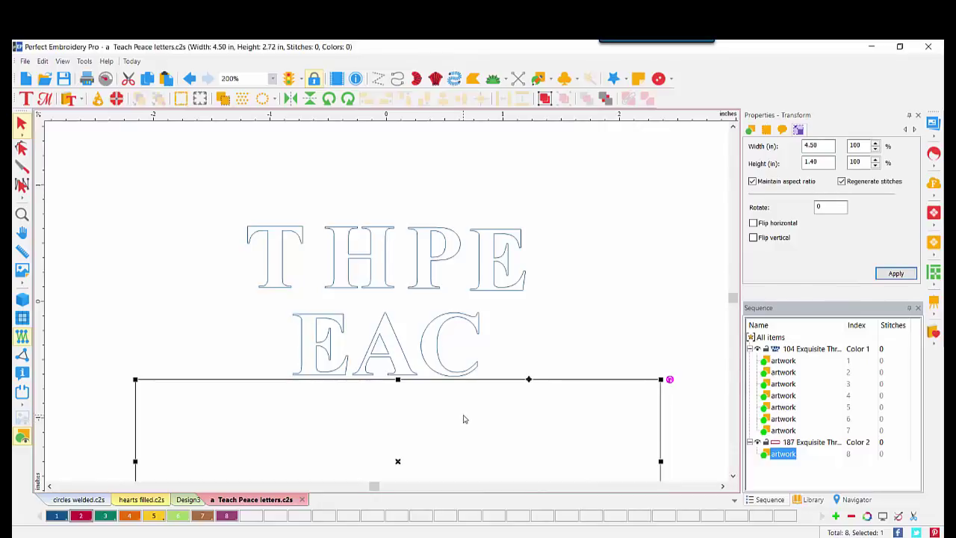
right_click(365, 118)
left_click(395, 236)
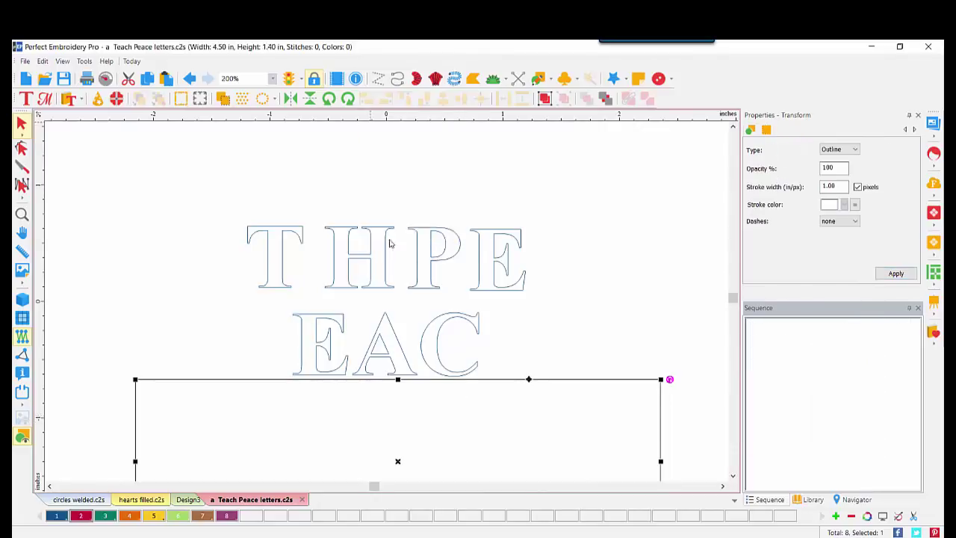
- Move the upper row of letters, T, H, P and E, above the rectangle
left_click_drag(181, 136, 587, 302)
left_click_drag(447, 280, 454, 166)
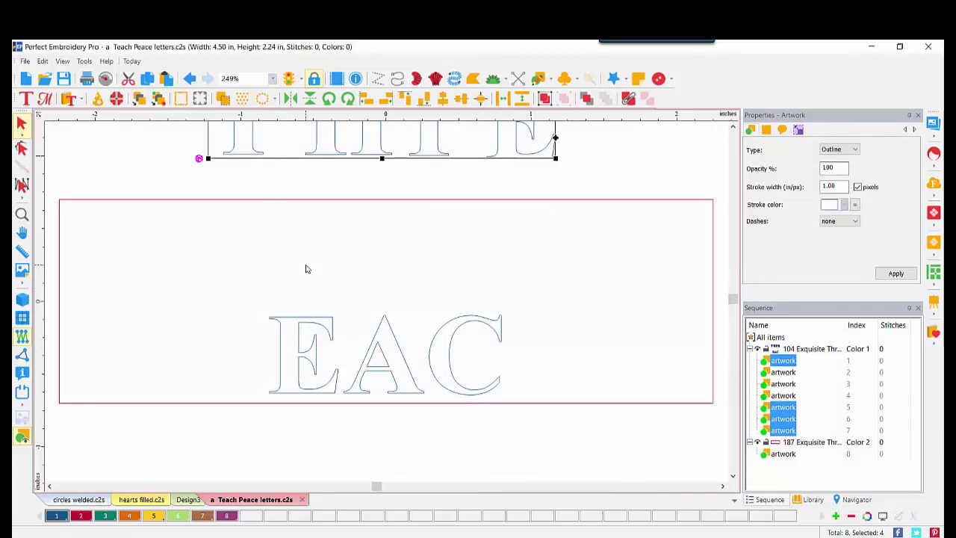
- Scale the E, A and C letters together to a height of 1 in and center them inside the rectangle on a vertical guide at 0
left_click_drag(246, 293, 525, 392)
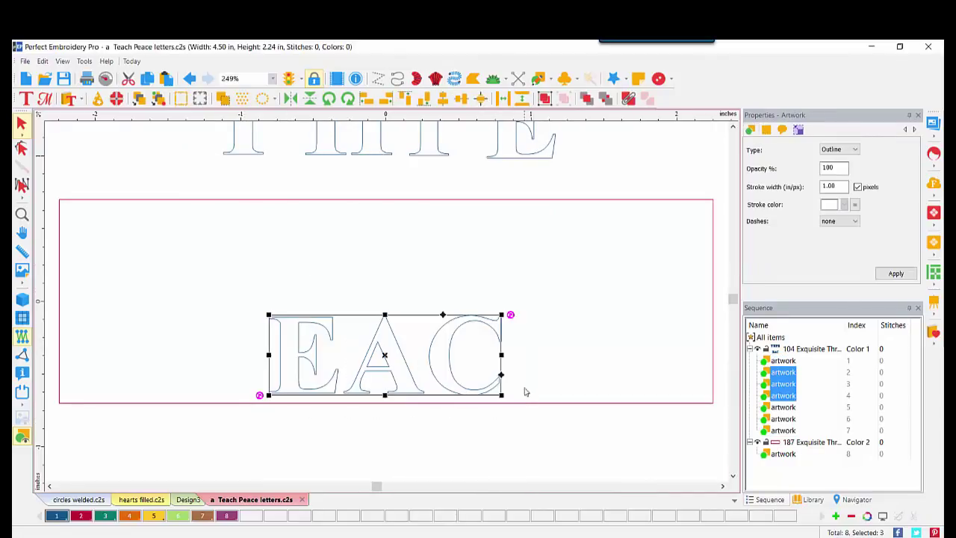
left_click(798, 129)
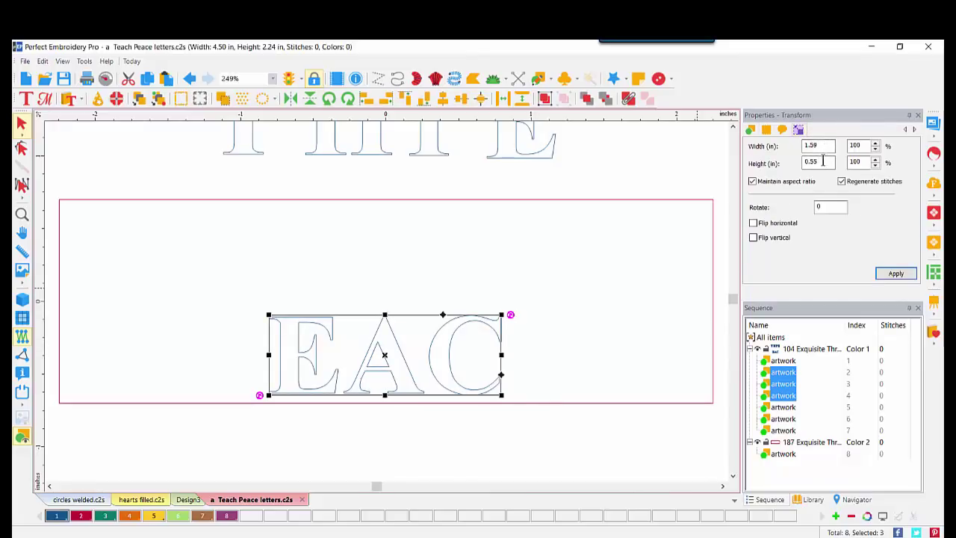
double_click(813, 162)
type("1")
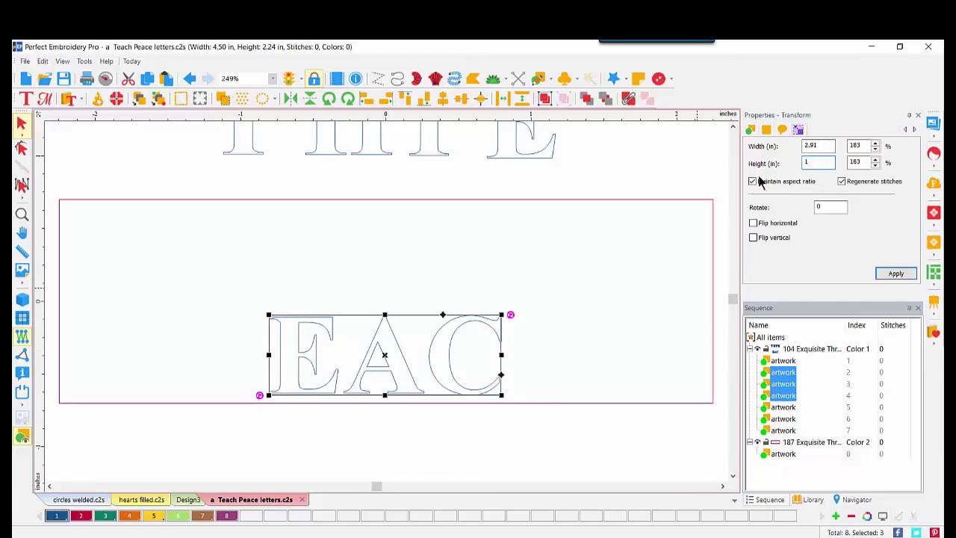
left_click(895, 273)
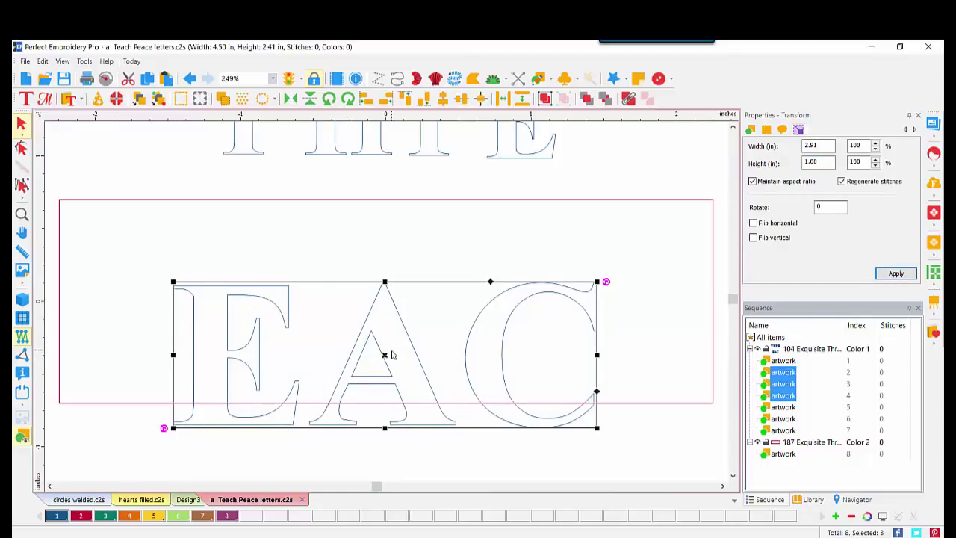
left_click_drag(383, 356, 375, 299)
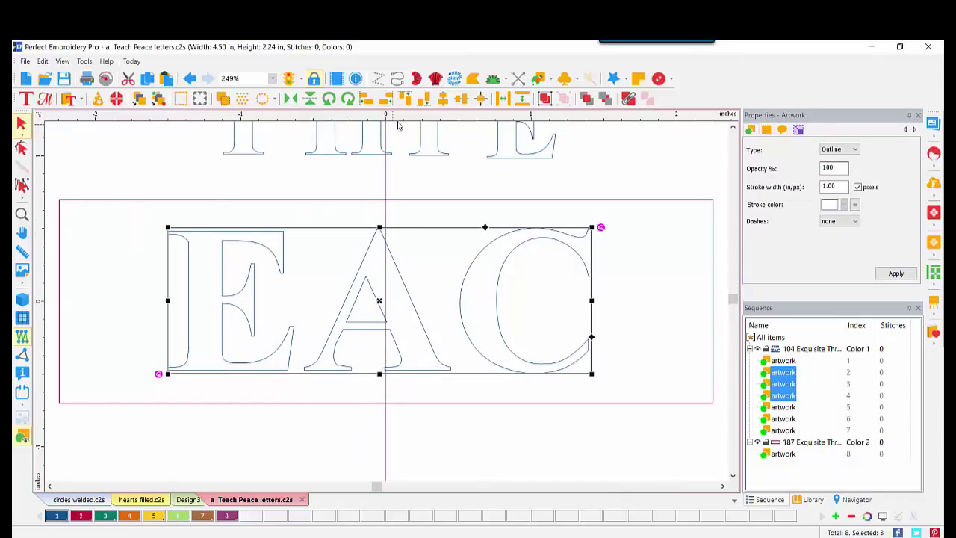
left_click_drag(380, 299, 386, 299)
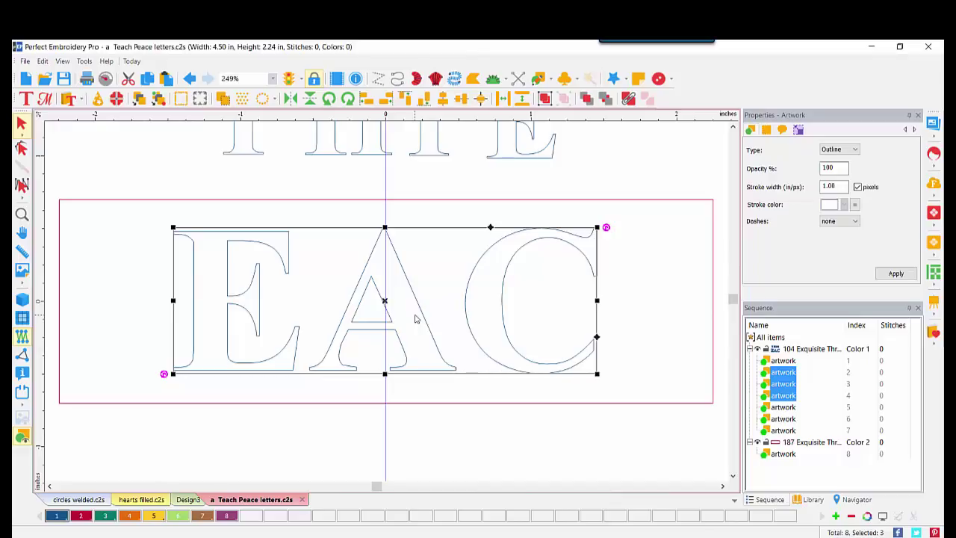
- Add an outline point at the middle of the rectangle's upper edge and another at the middle of its lower edge
left_click(352, 206)
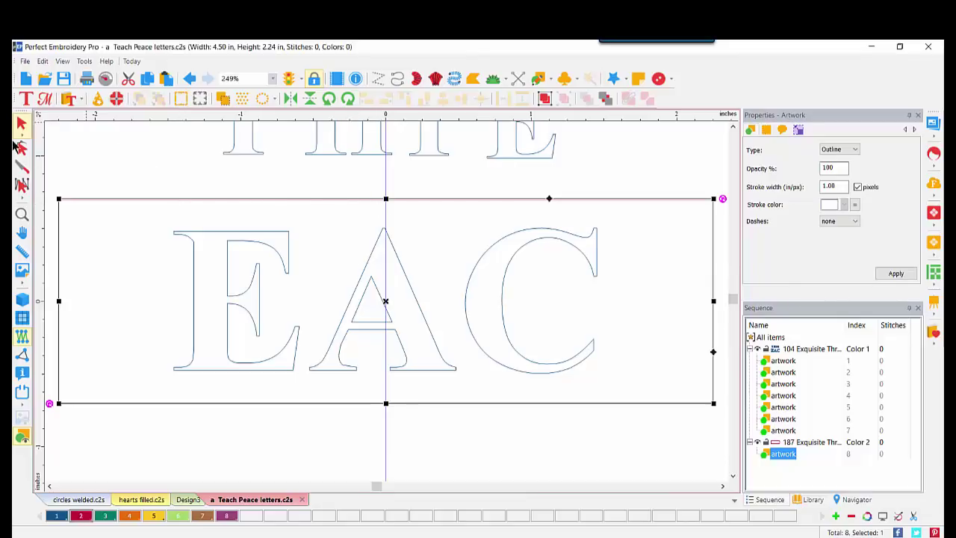
left_click(22, 148)
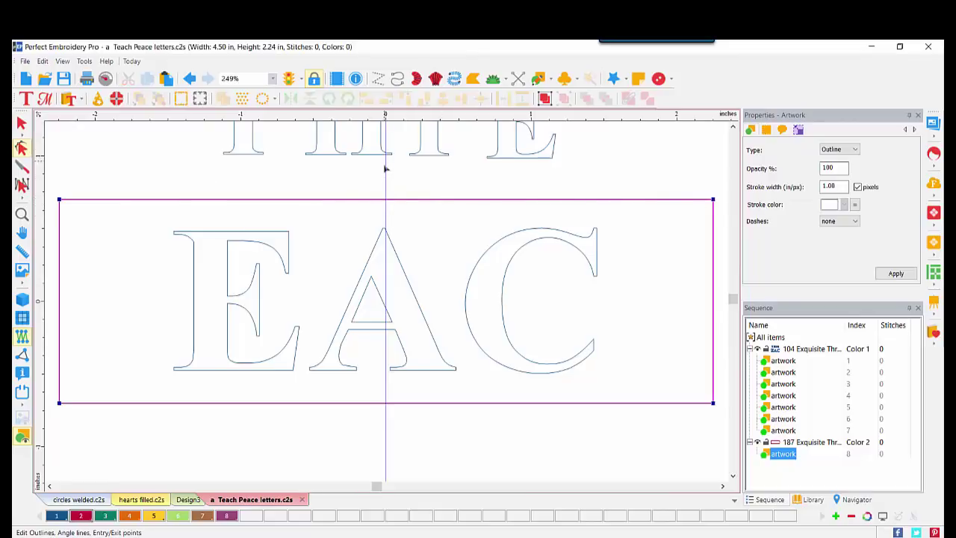
right_click(387, 203)
left_click(405, 237)
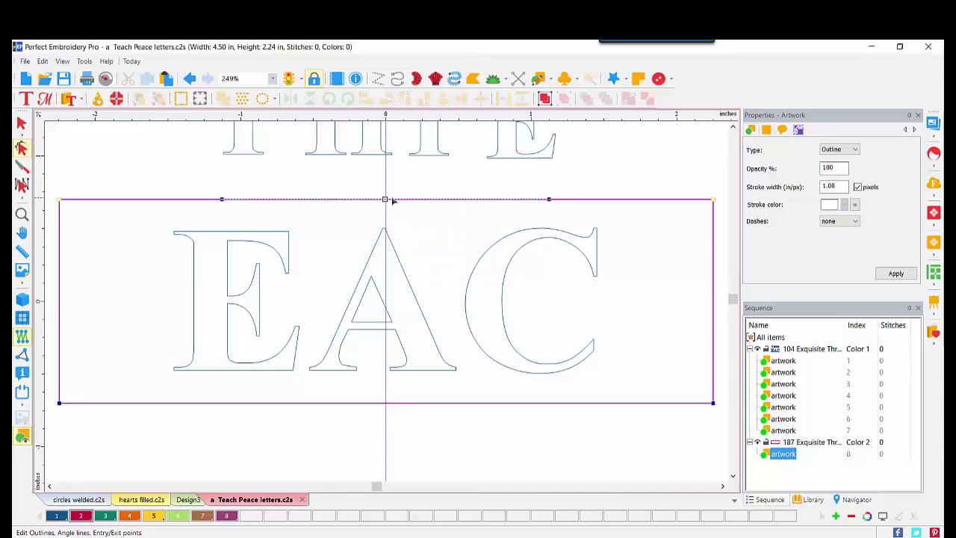
right_click(386, 404)
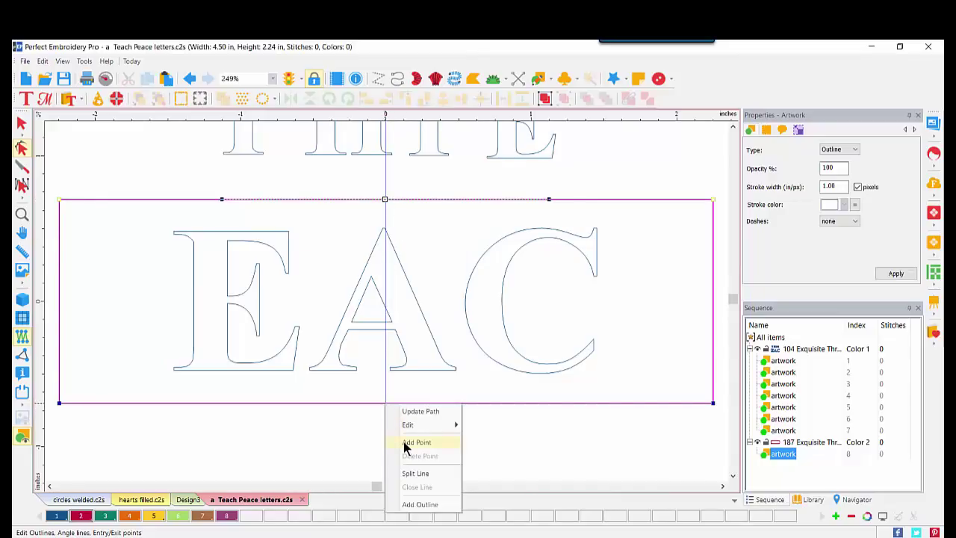
left_click(407, 443)
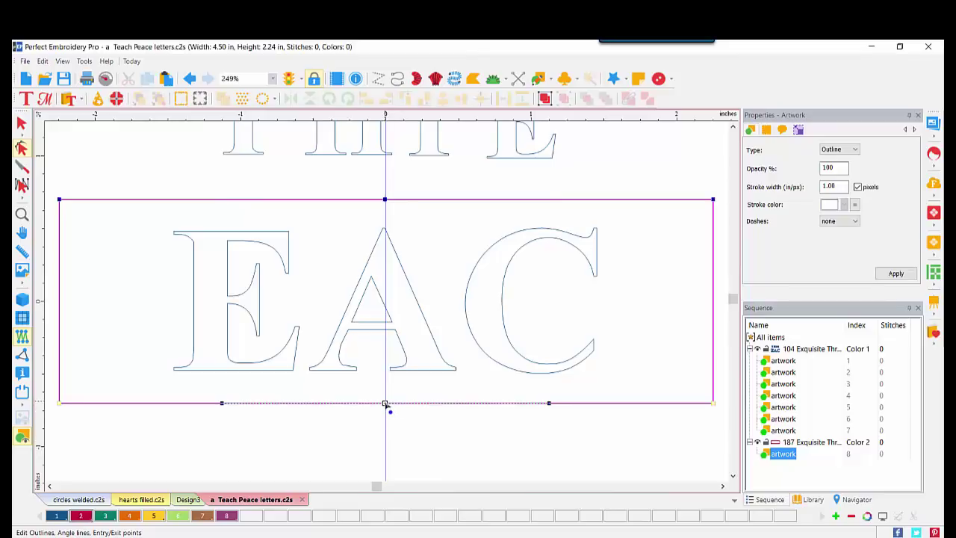
- Move both middle points inward about 0.2 in to the A's apex and base, curving the rectangle's long edges, and leave outline editing
left_click_drag(386, 404, 386, 371)
left_click_drag(385, 200, 386, 229)
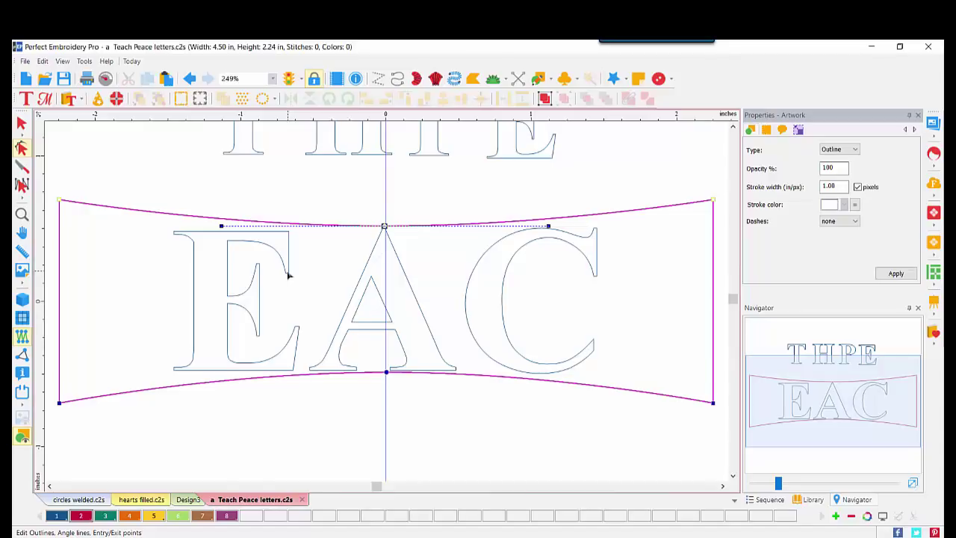
left_click(21, 123)
left_click(236, 477)
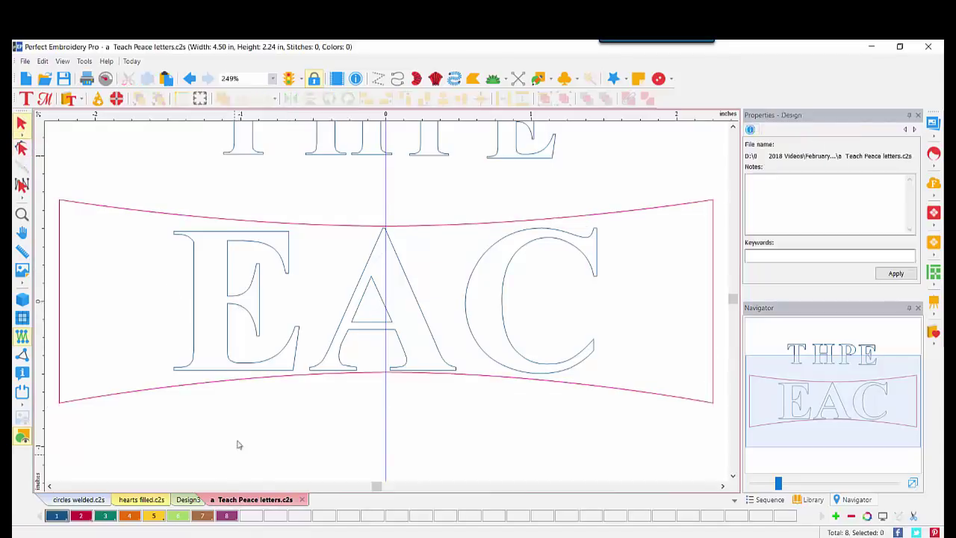
- Enlarge and widen the E so it reaches the curved frame edges and overlaps the left foot of the A
left_click(246, 297)
left_click_drag(300, 230, 324, 220)
left_click_drag(241, 293, 242, 301)
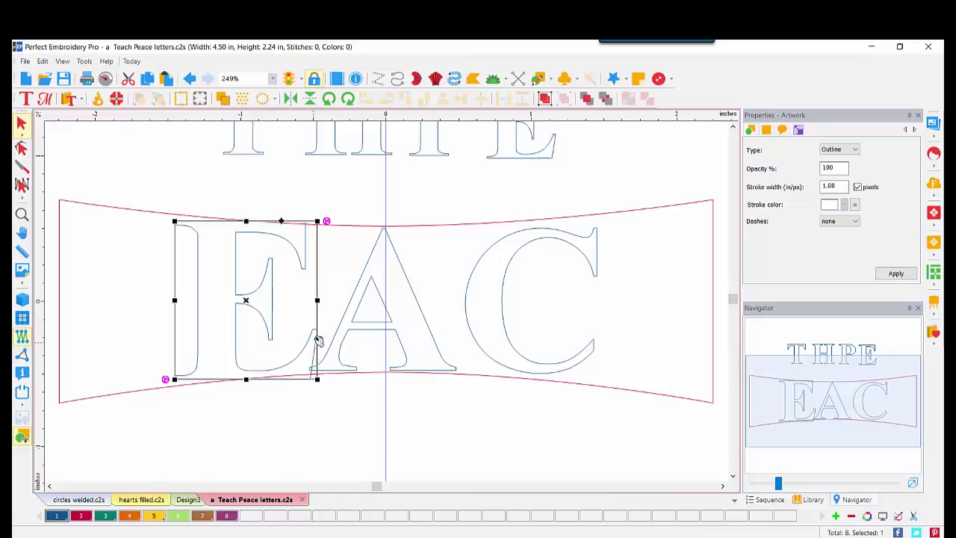
left_click_drag(319, 300, 320, 299)
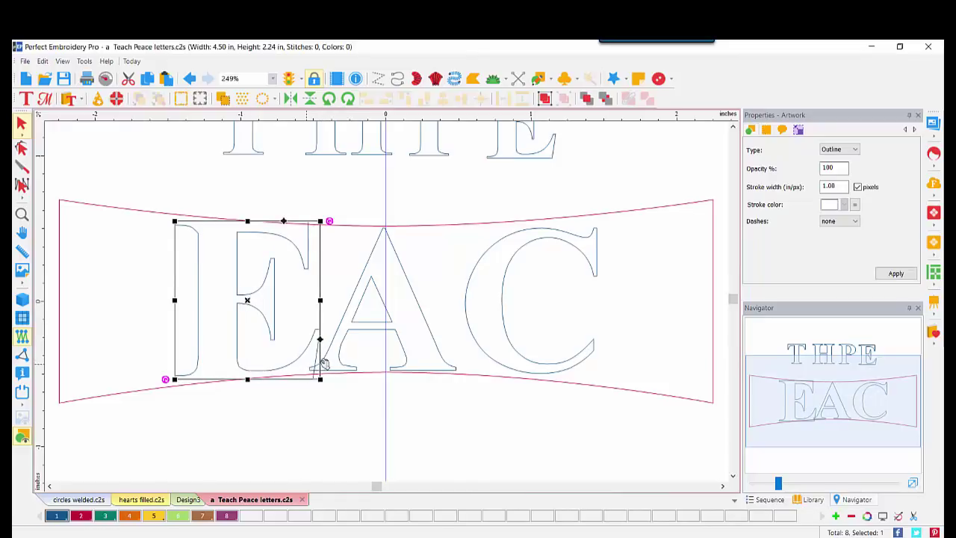
- Enlarge the C to reach the curved frame edges and widen the A so the two letters overlap
left_click(467, 299)
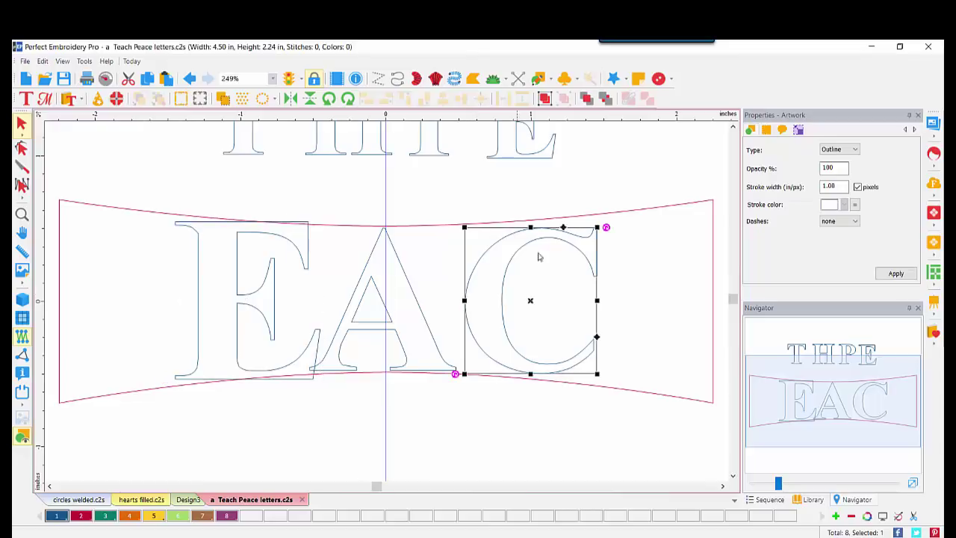
left_click_drag(595, 227, 575, 237)
left_click_drag(454, 296, 485, 298)
left_click(404, 288)
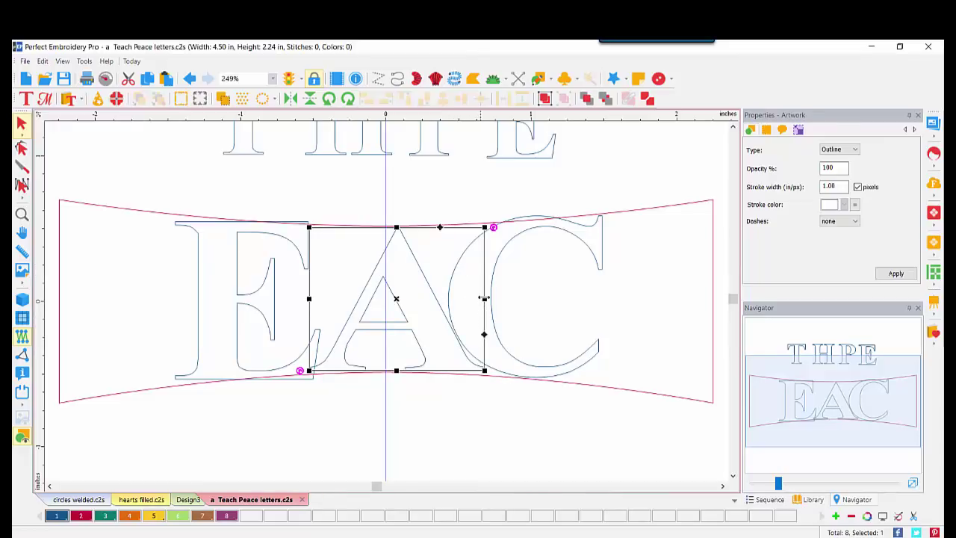
left_click_drag(484, 298, 489, 298)
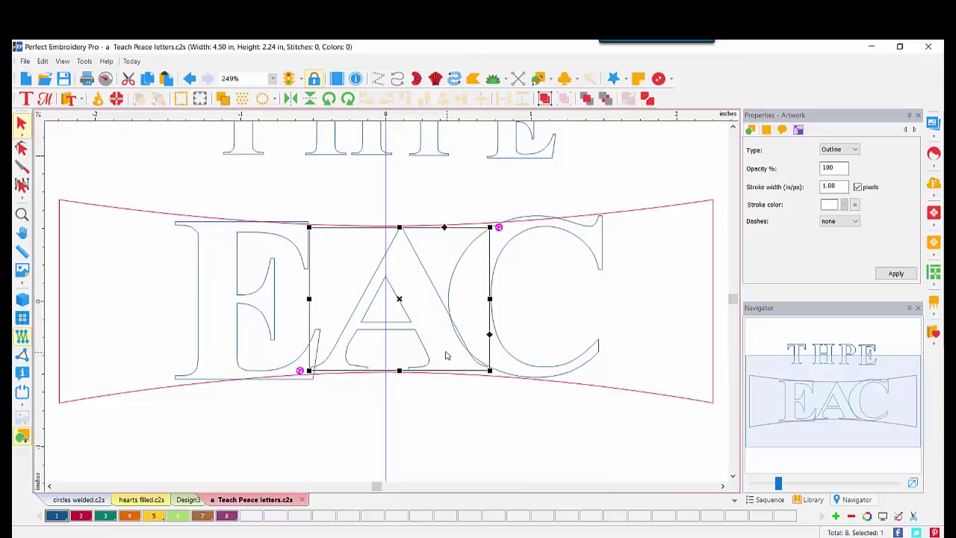
- Widen the A slightly toward the E, and move the T from above into the frame's left end
left_click_drag(310, 298, 302, 298)
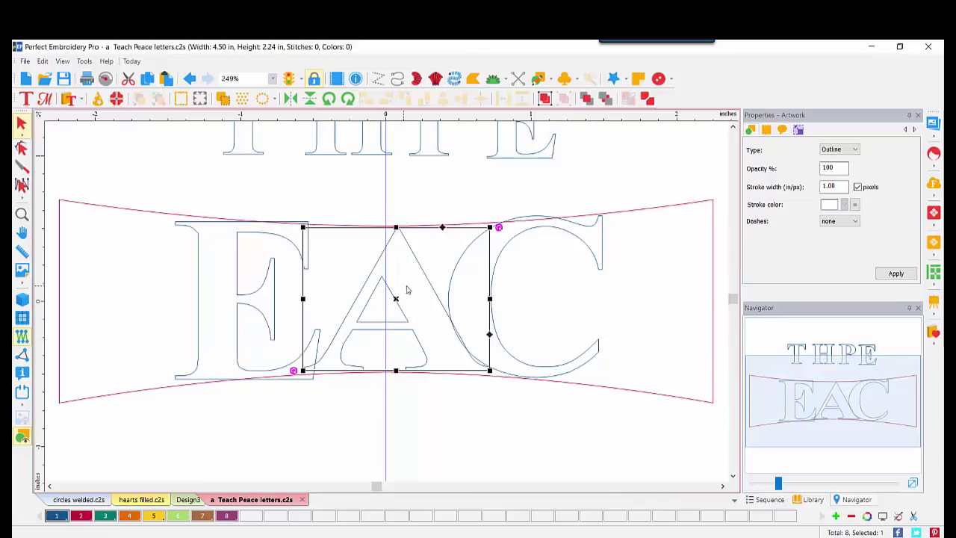
left_click_drag(252, 162, 118, 324)
left_click(49, 486)
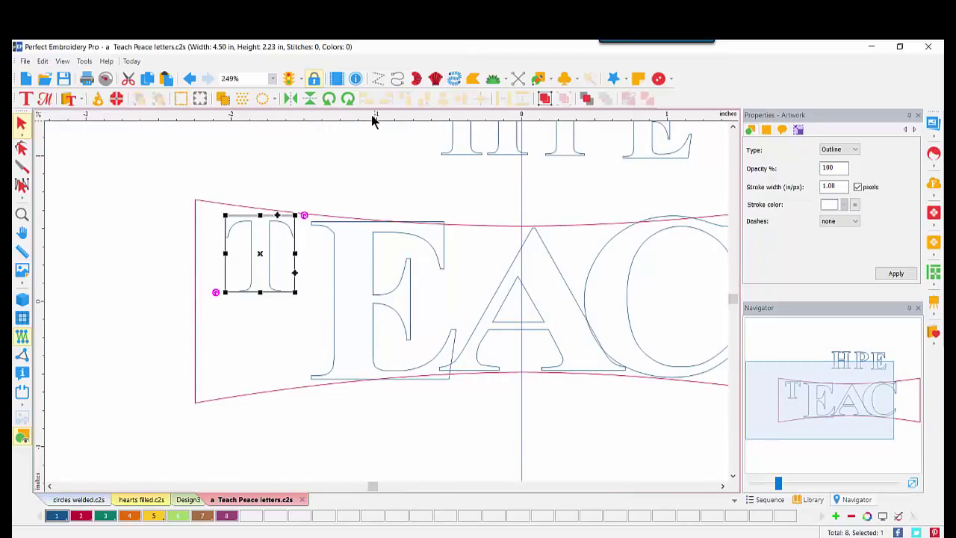
- Add a horizontal guide at 0 and enlarge the T to fill the frame's upper left corner down to the guide
left_click_drag(373, 121, 353, 302)
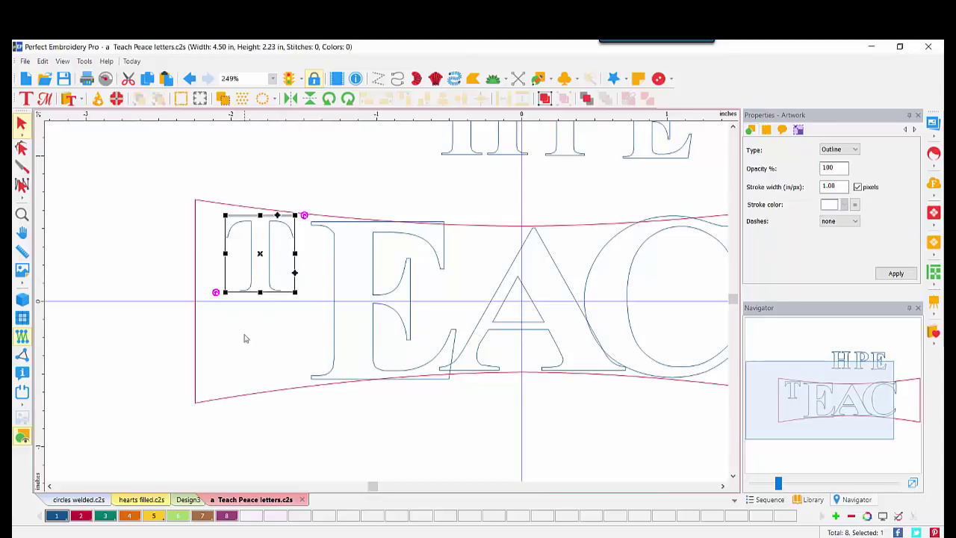
left_click_drag(262, 255, 246, 262)
left_click_drag(284, 218, 305, 207)
left_click_drag(259, 249, 251, 251)
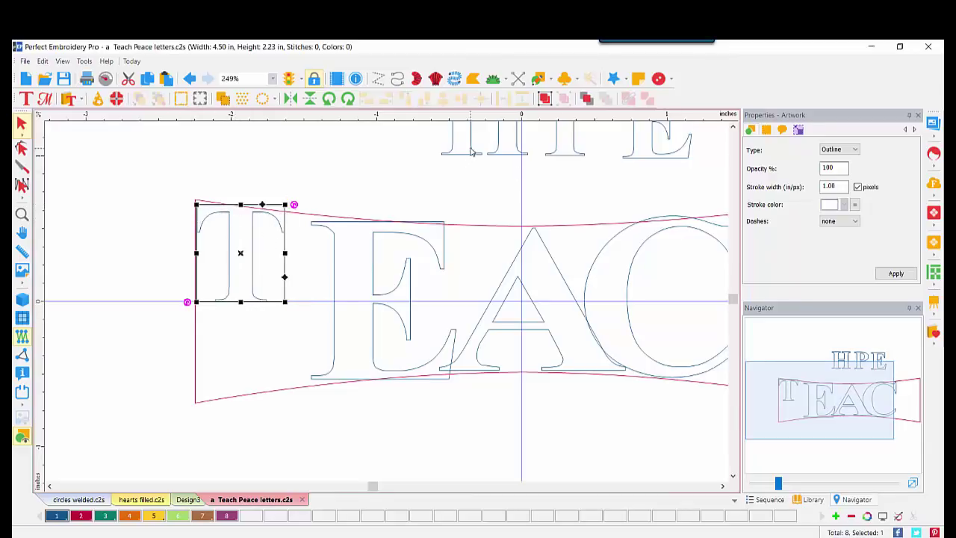
- Fit an enlarged P beneath the T in the frame's lower left corner, overlapping the T's base, and widen the T toward the large E
left_click_drag(559, 144, 217, 382)
left_click_drag(270, 317, 291, 305)
mouse_move(247, 341)
left_mouse_down()
mouse_move(234, 346)
mouse_move(231, 337)
left_mouse_up()
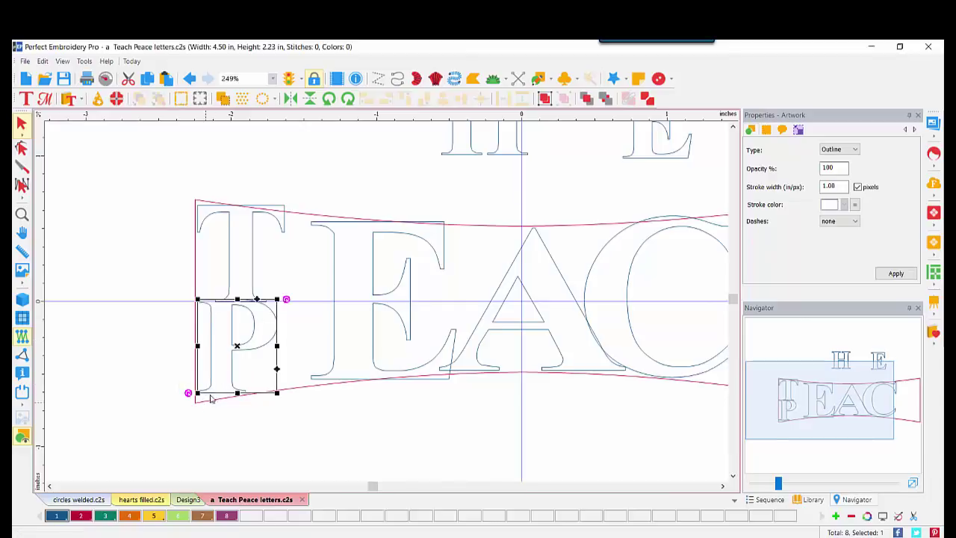
left_click_drag(236, 299, 237, 297)
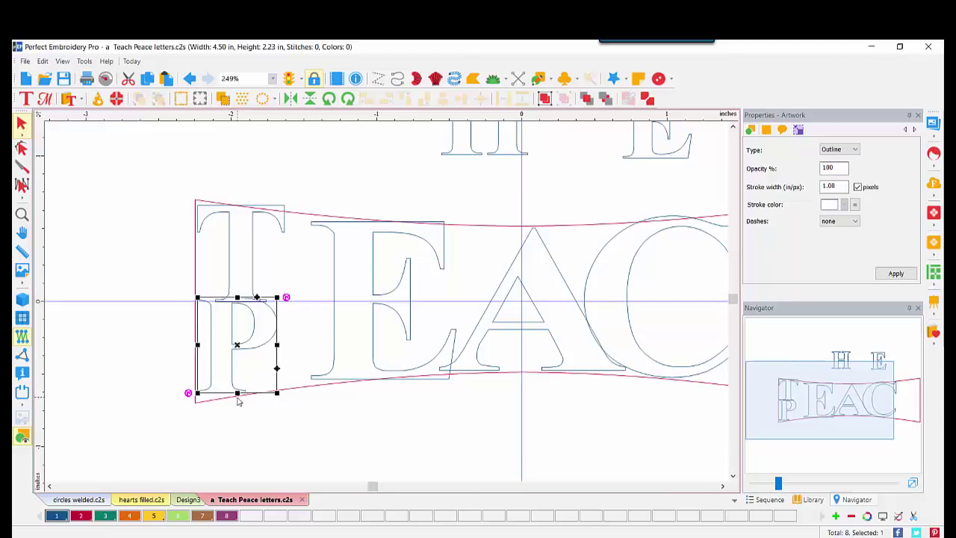
left_click_drag(237, 392, 237, 394)
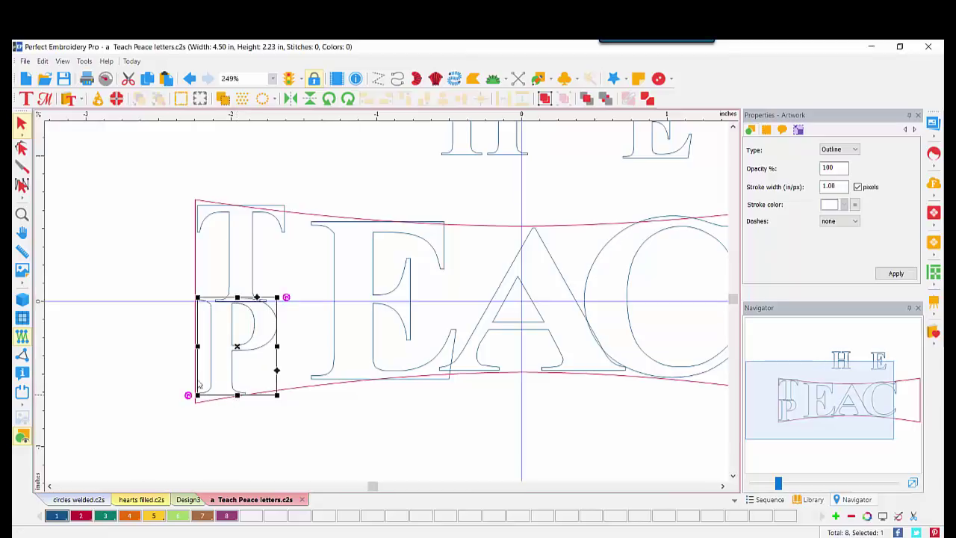
left_click_drag(198, 345, 192, 345)
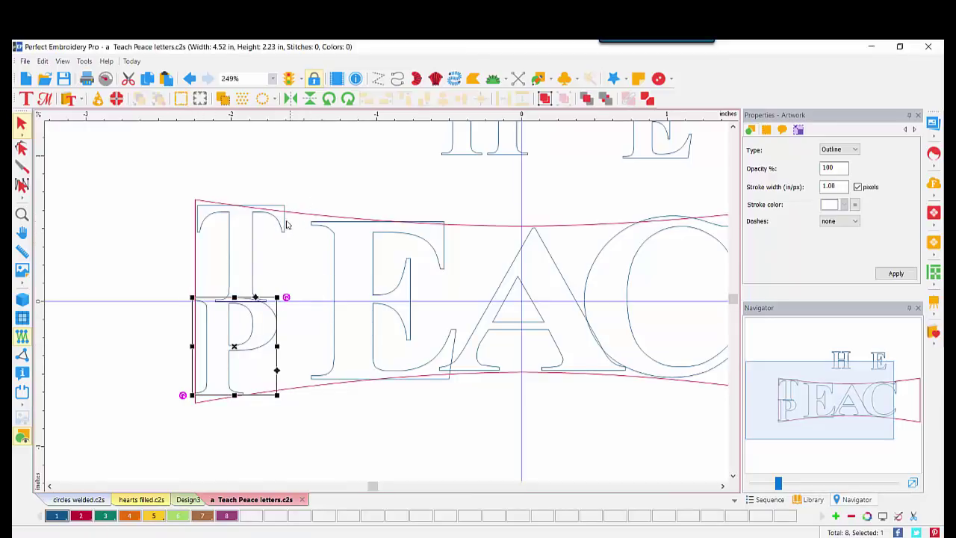
left_click(253, 278)
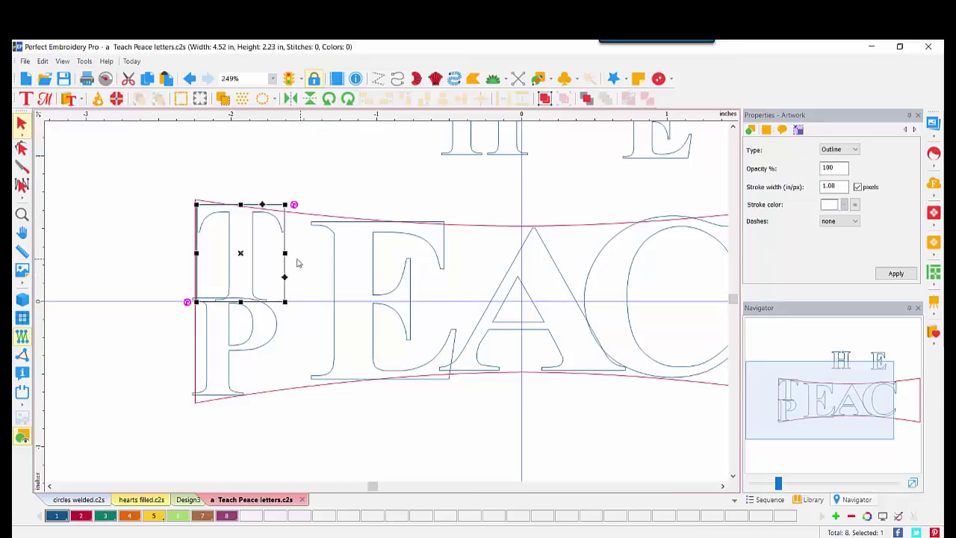
left_click_drag(284, 253, 295, 253)
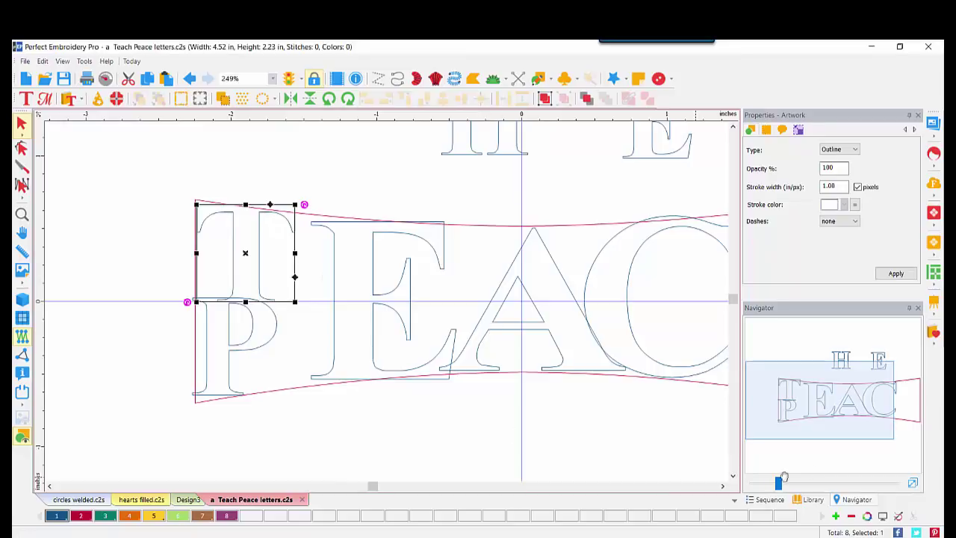
- Move the H into the frame's upper right corner, enlarge it to reach the guide, and widen it to overlap the C
left_click_drag(831, 411, 901, 406)
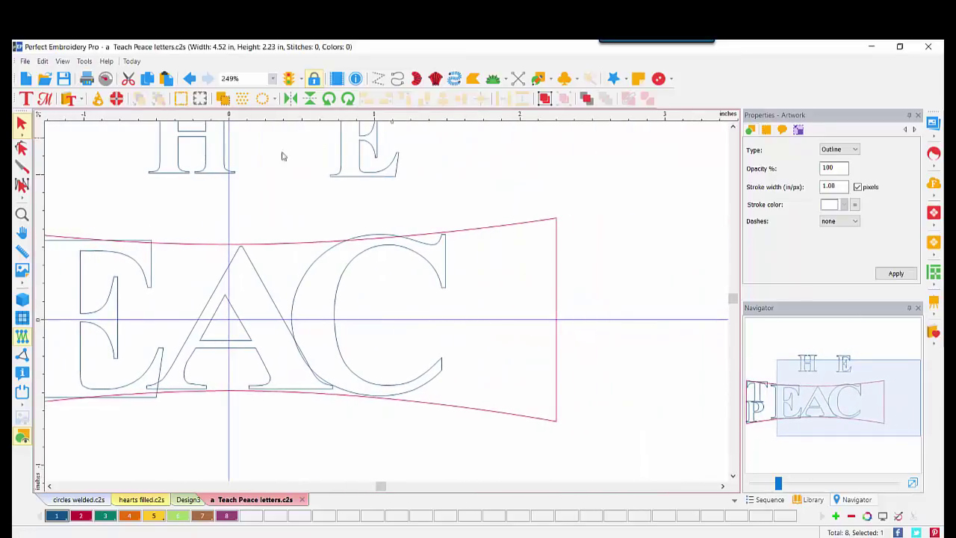
left_click_drag(225, 151, 538, 294)
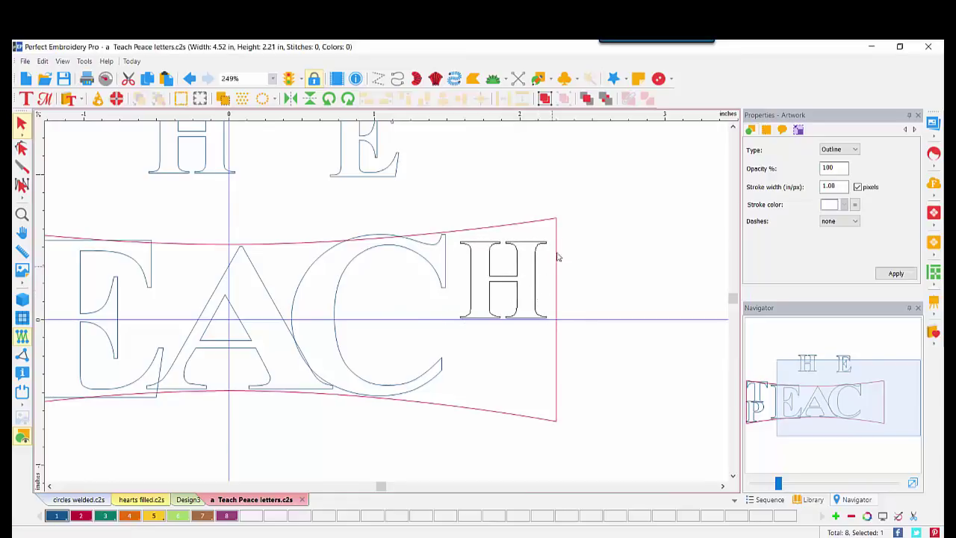
left_click_drag(551, 240, 571, 218)
left_click_drag(528, 272, 518, 270)
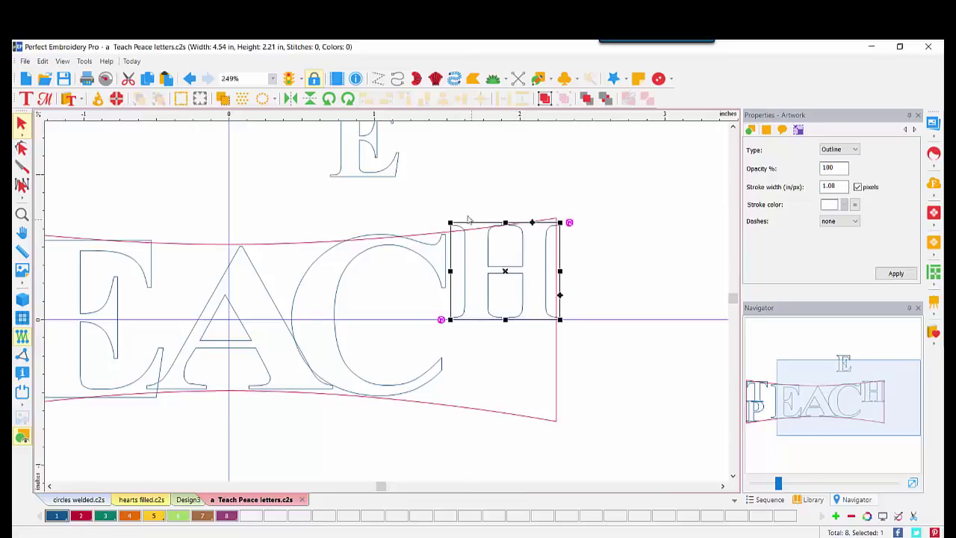
left_click_drag(449, 271, 439, 273)
- Widen the C slightly into the H, and lower the H's upper edge to fit the frame curve
left_click(449, 261)
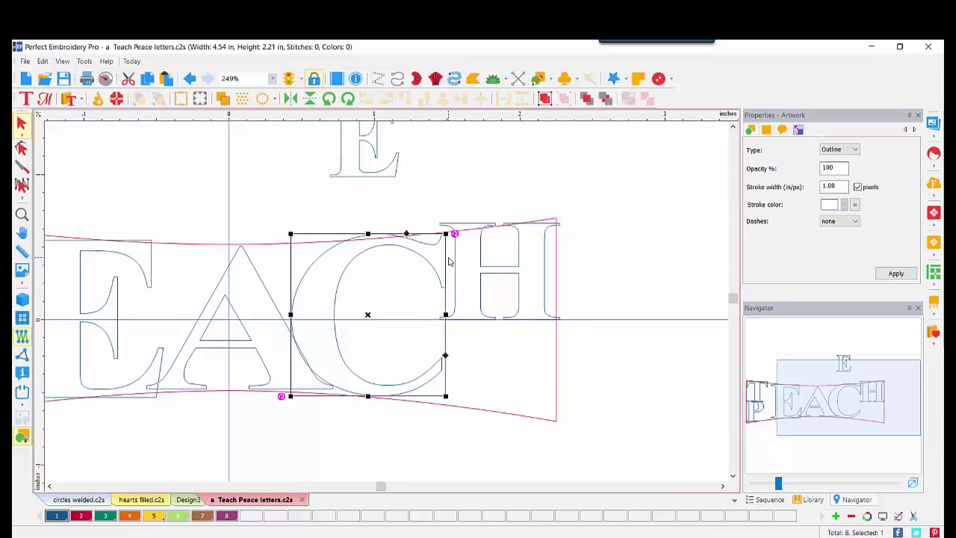
left_click_drag(446, 313, 451, 313)
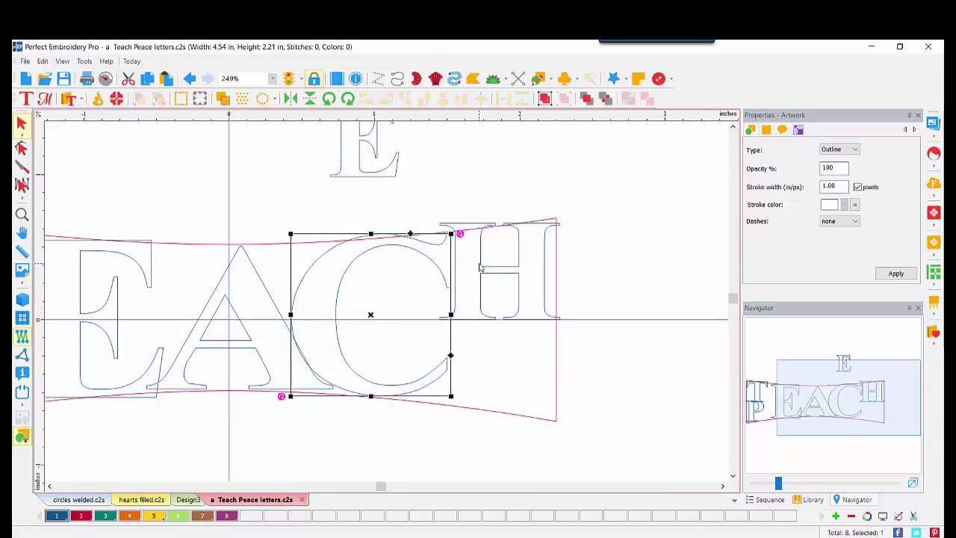
left_click(480, 267)
left_click_drag(499, 220, 546, 226)
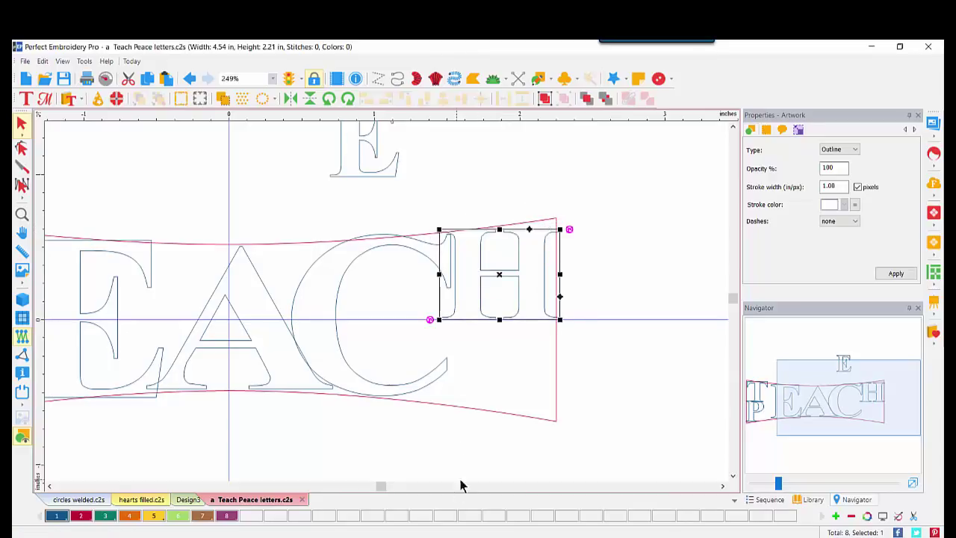
- Move the remaining small E beneath the H and enlarge it to fill the frame's lower right corner, meeting the H's base
left_click_drag(363, 172, 553, 422)
left_click_drag(512, 365, 555, 367)
mouse_move(466, 367)
left_mouse_down()
mouse_move(455, 364)
mouse_move(469, 355)
left_mouse_up()
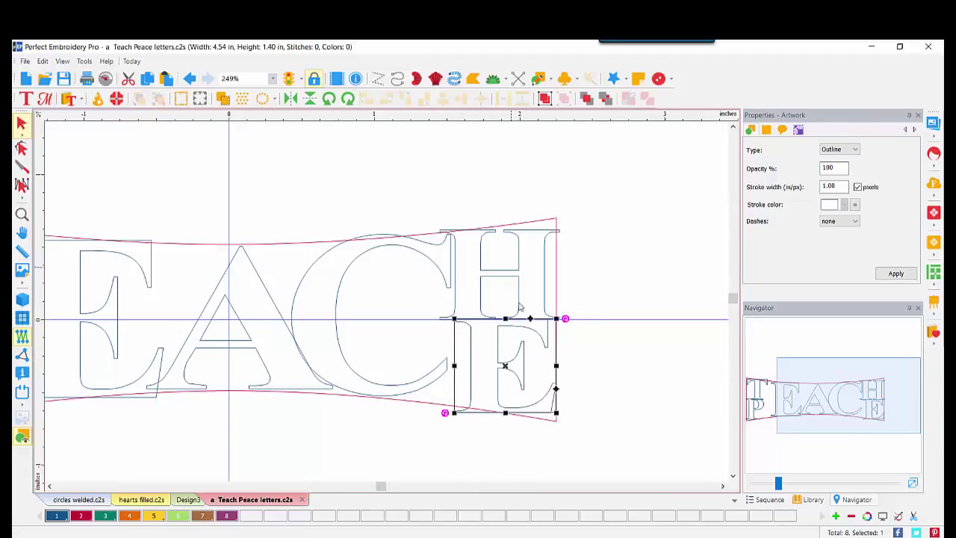
left_click(498, 307)
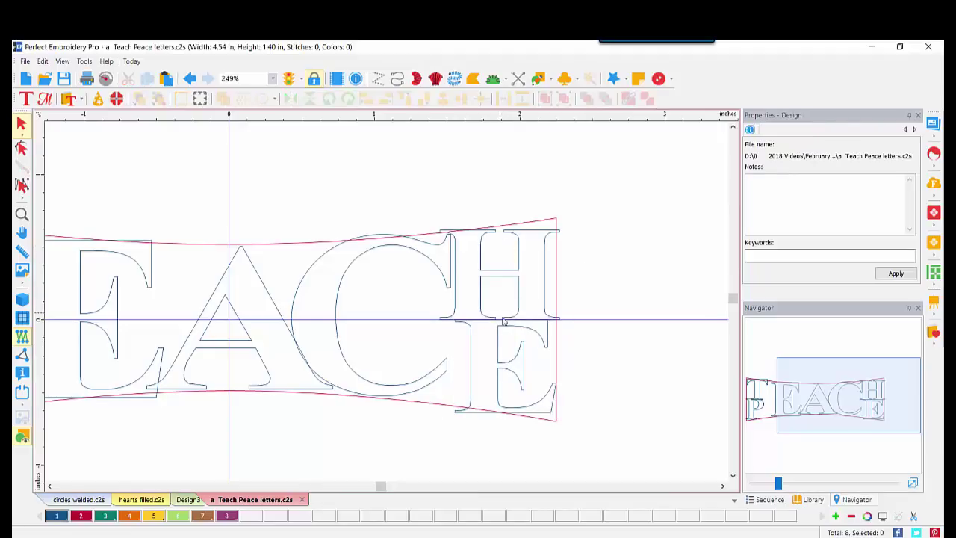
left_click_drag(472, 352, 472, 351)
left_click(641, 255)
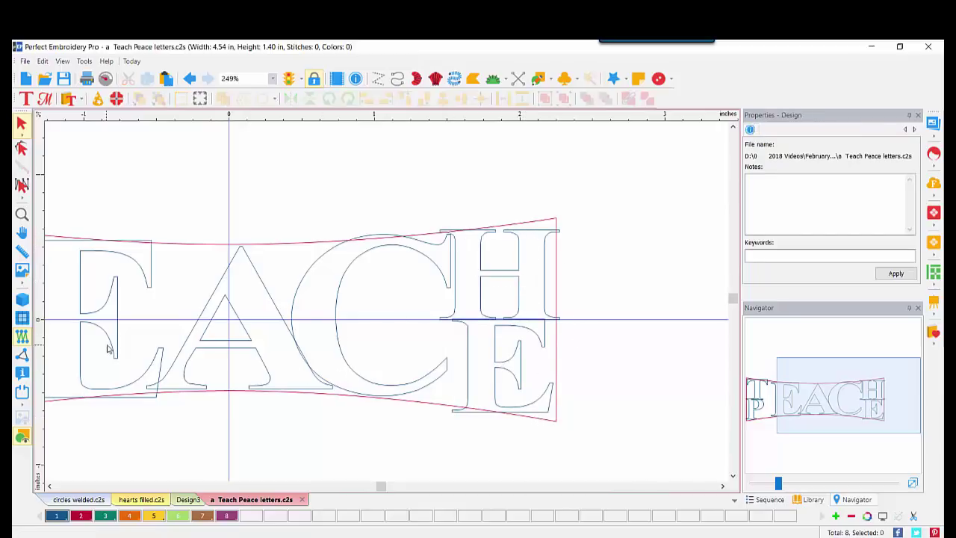
- Edit the T's outline points, moving its upper left corner to the frame corner and its left serif out to the frame's side
left_click_drag(779, 483, 823, 484)
left_click_drag(869, 389, 757, 386)
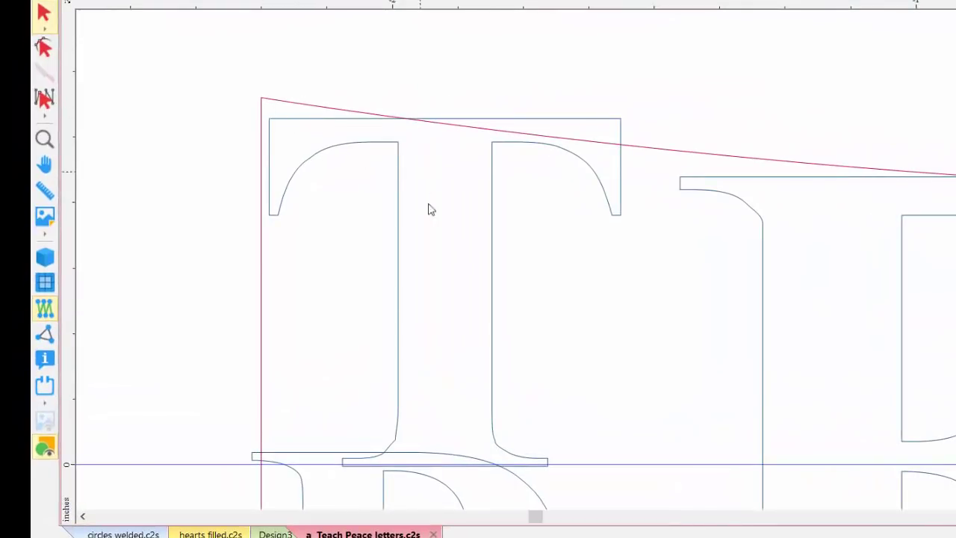
left_click(398, 148)
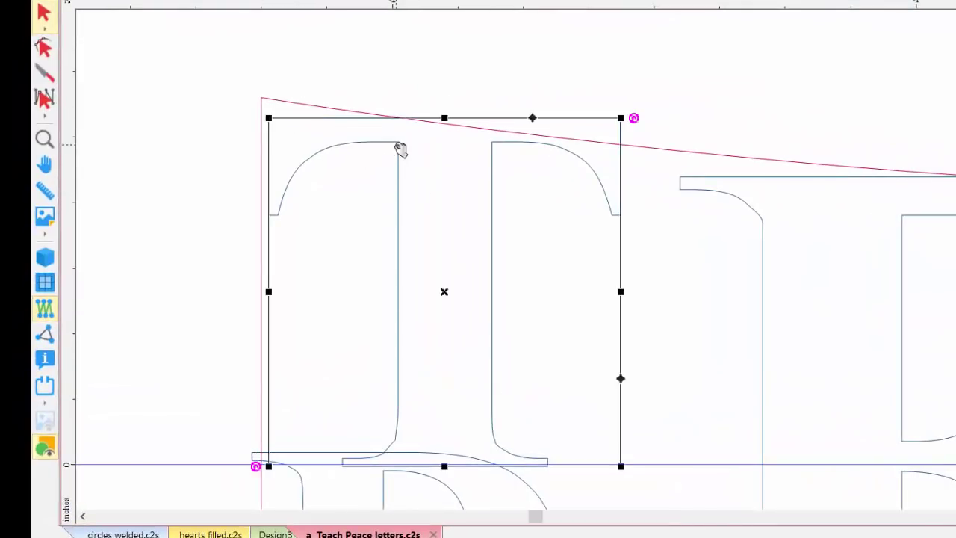
left_click(45, 48)
left_click_drag(263, 101, 261, 97)
left_click(270, 215)
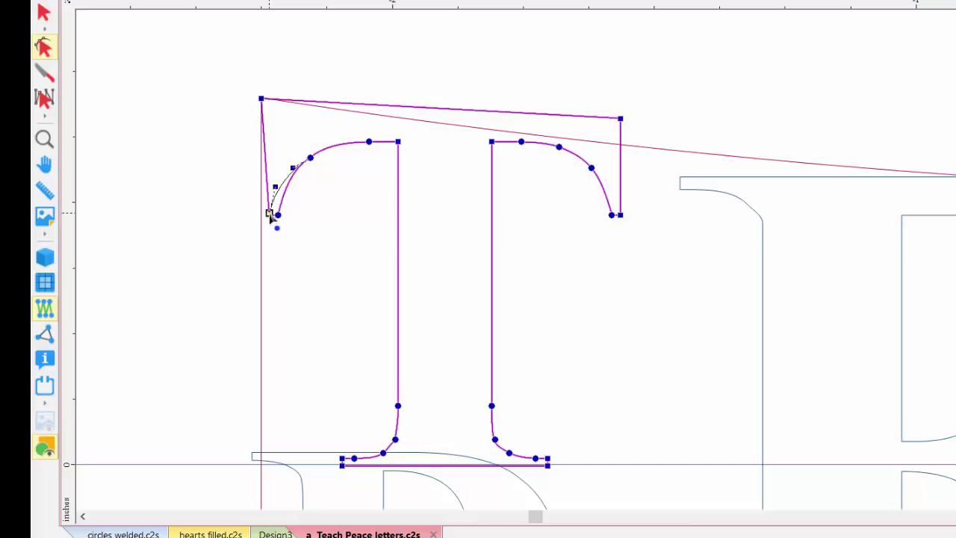
mouse_move(268, 215)
left_mouse_down()
mouse_move(283, 215)
mouse_move(262, 216)
left_mouse_up()
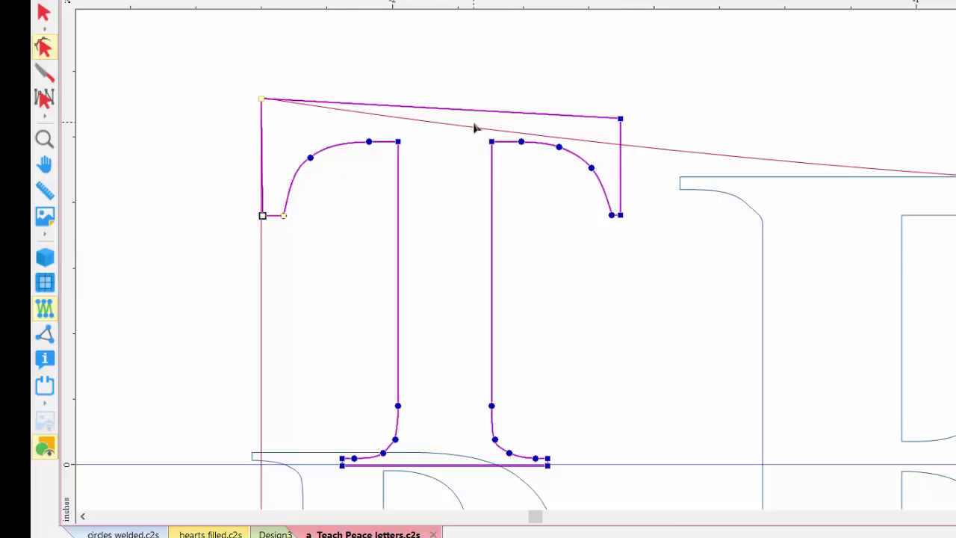
- Lower the underside of the T's right arm and extend its outer corner and serif along the frame curve toward the large E
left_click_drag(474, 124, 627, 245)
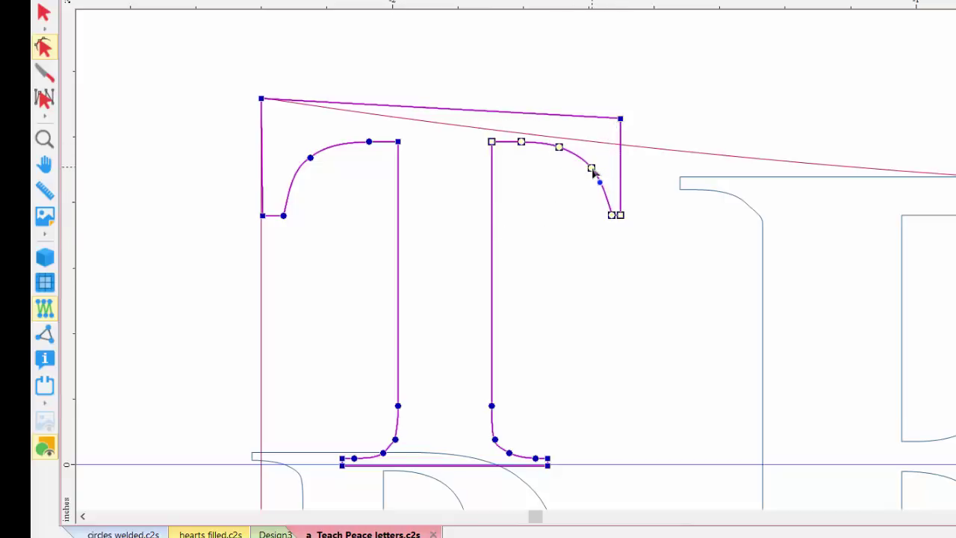
left_click_drag(591, 168, 595, 197)
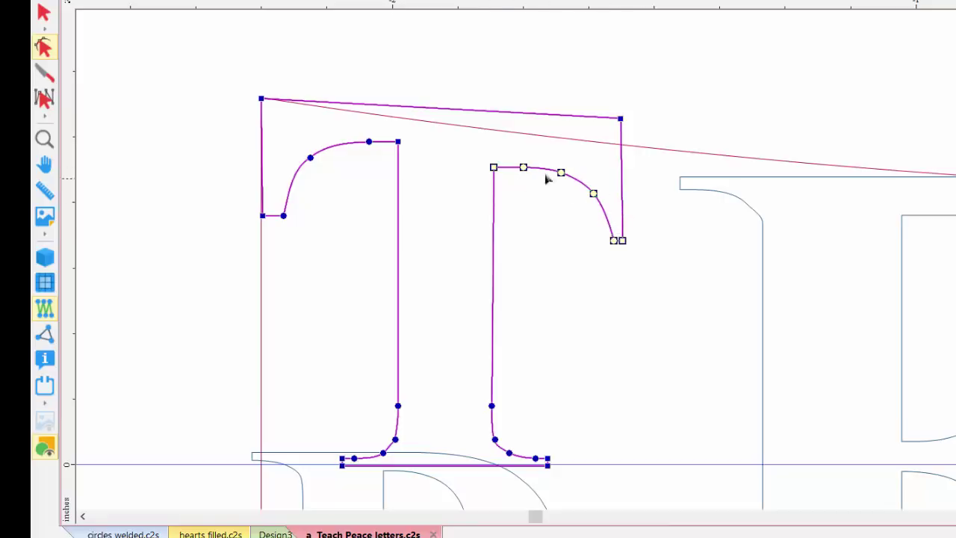
left_click_drag(620, 118, 669, 152)
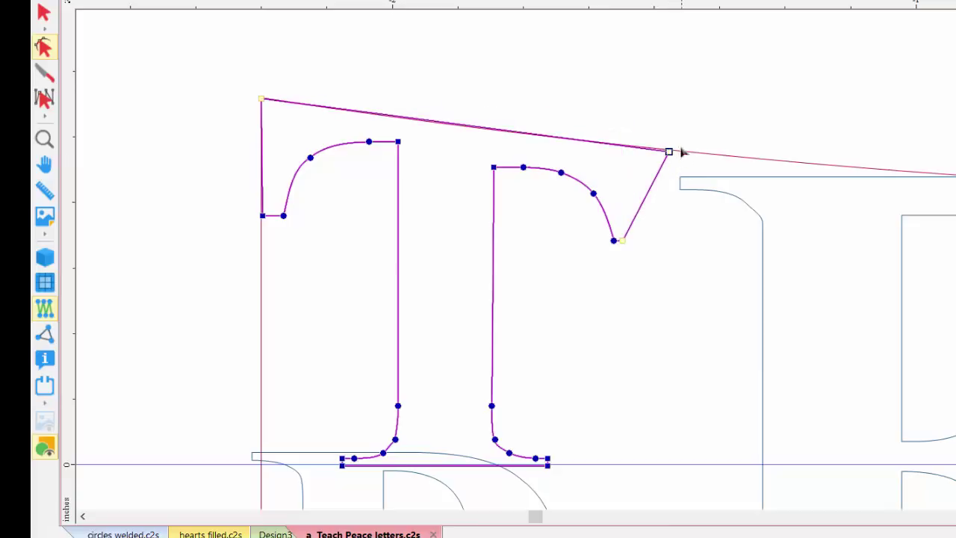
left_click_drag(621, 241, 668, 249)
- Extend the large E's upper left corner and serif points so they overlap the T's right arm at the frame curve
left_click(723, 185)
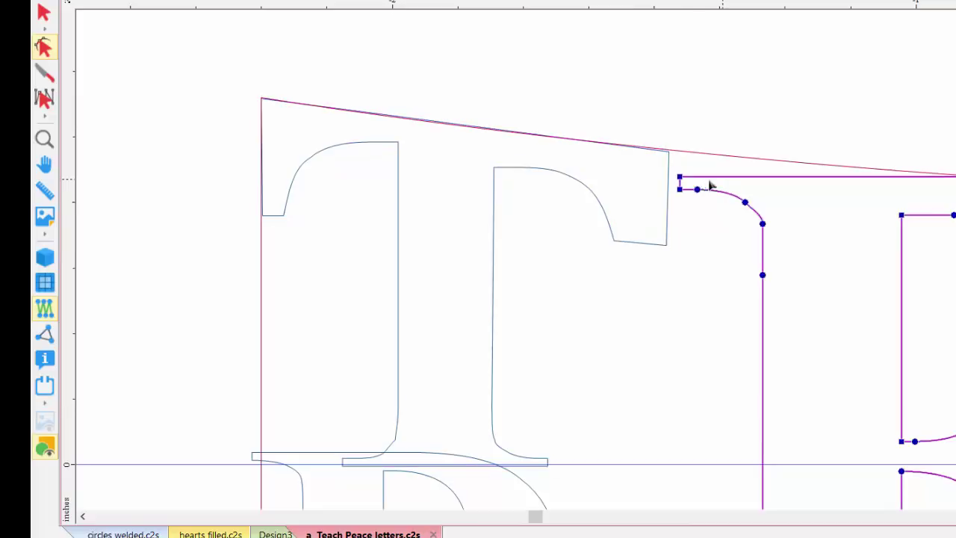
left_click_drag(679, 176, 665, 150)
left_click_drag(667, 196, 658, 191)
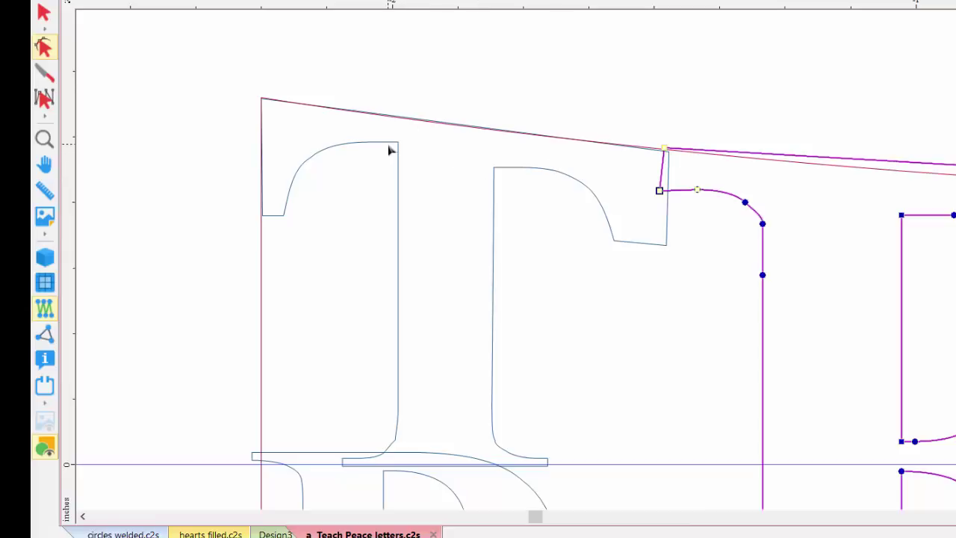
- Lower the underside points of the T's left arm to nearly match its right arm
left_click(398, 174)
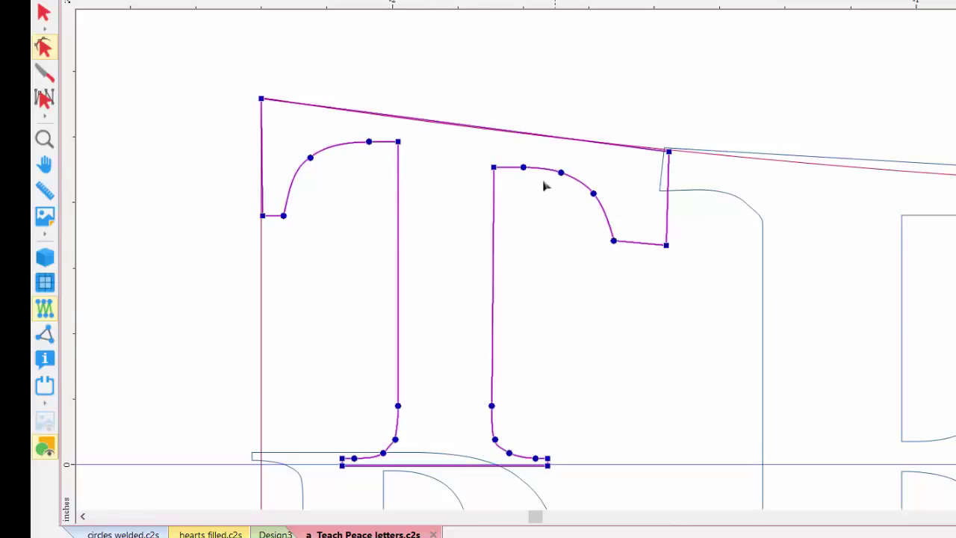
left_click_drag(276, 115, 418, 212)
left_click_drag(398, 142, 399, 162)
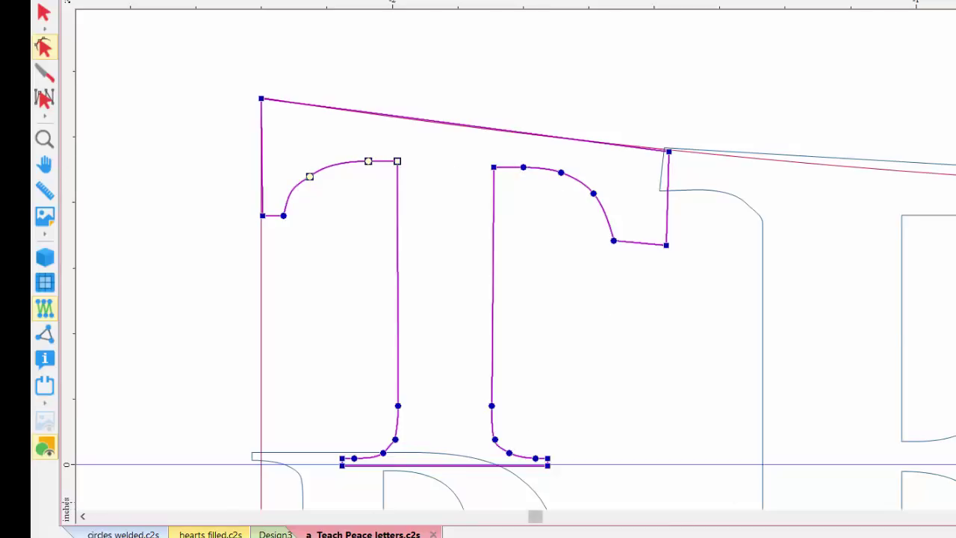
- Leave outline editing, lower the P's upper edge to just above the horizontal guide, and select the T
scroll(515, 262, "down", 3)
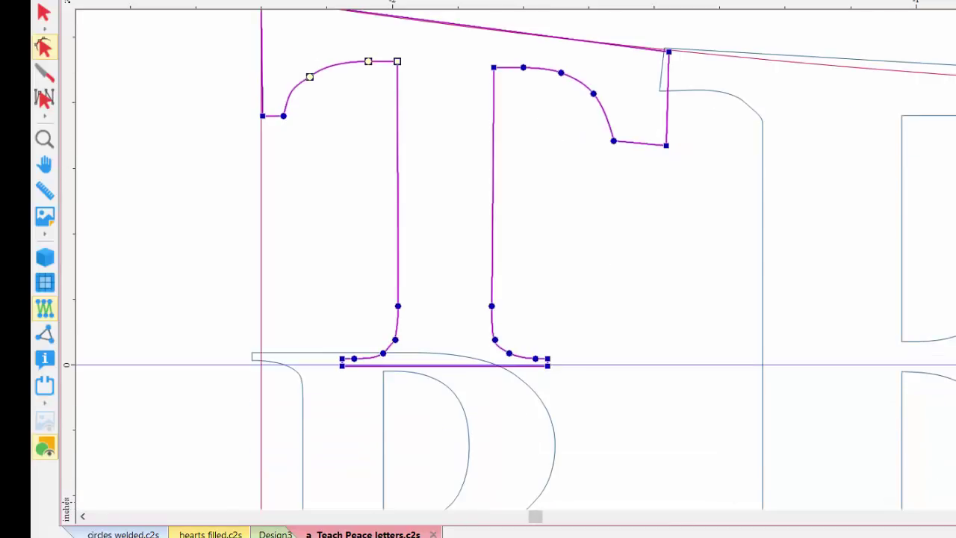
scroll(516, 262, "down", 4)
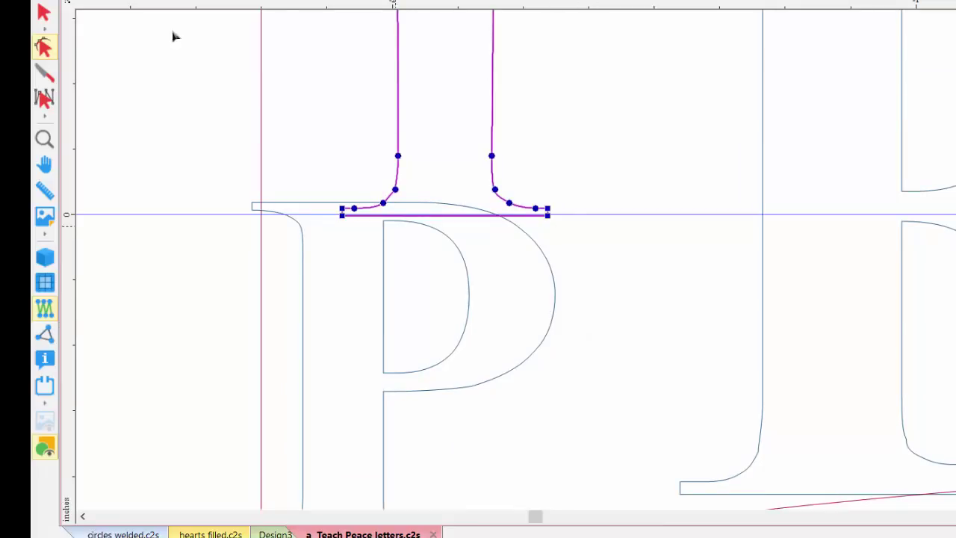
left_click(53, 14)
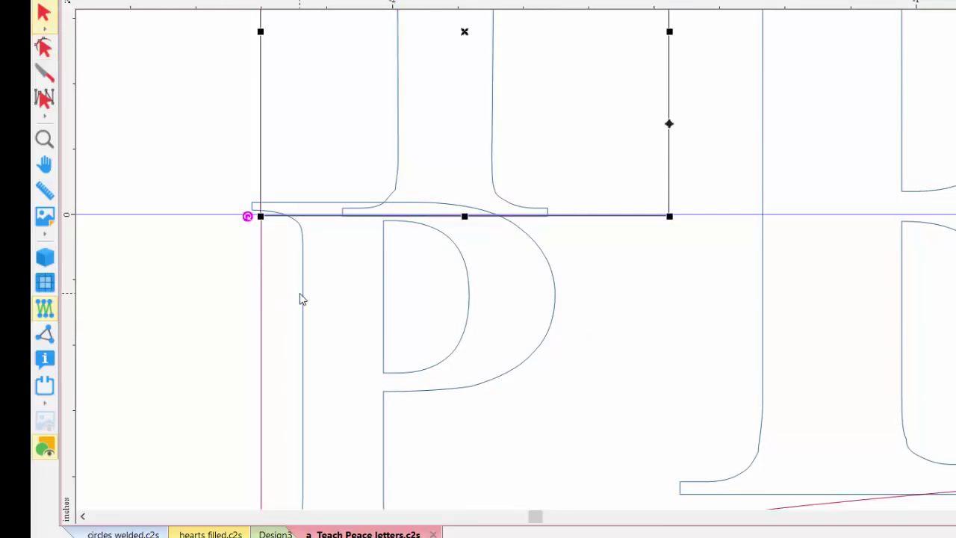
left_click(302, 299)
left_click_drag(402, 200, 404, 210)
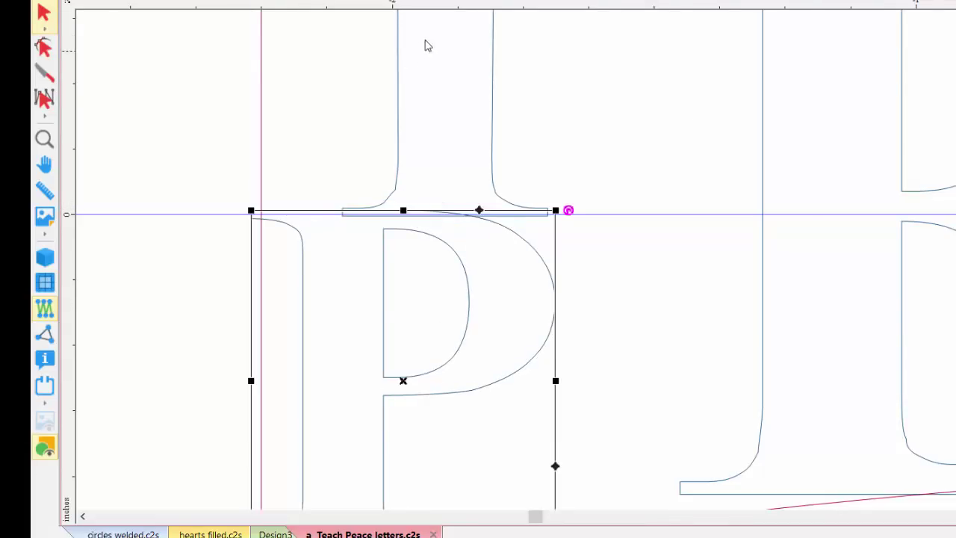
left_click(493, 33)
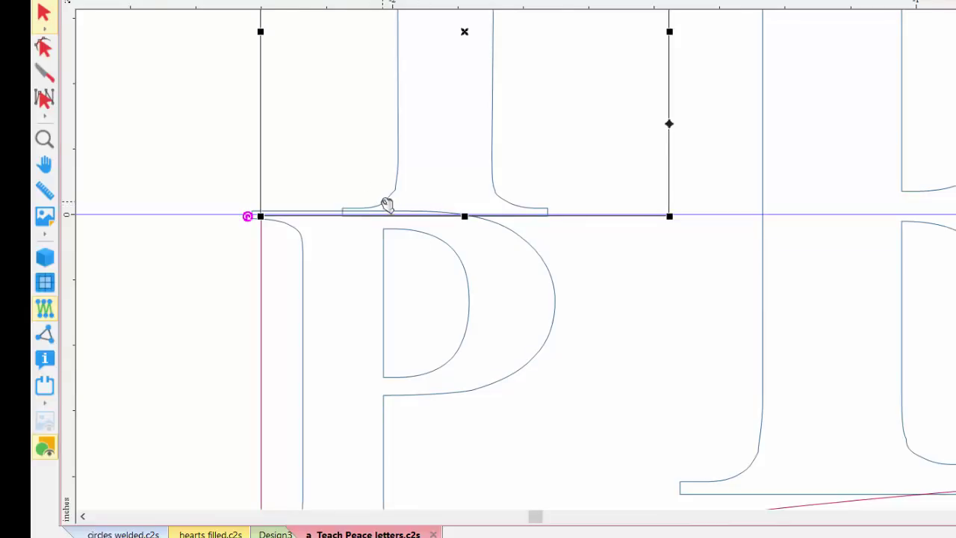
- Thicken the T's foot by raising the upper serif points and lower stem points on both sides together, keeping its bottom edge in place
left_click(43, 47)
scroll(551, 258, "up", 3)
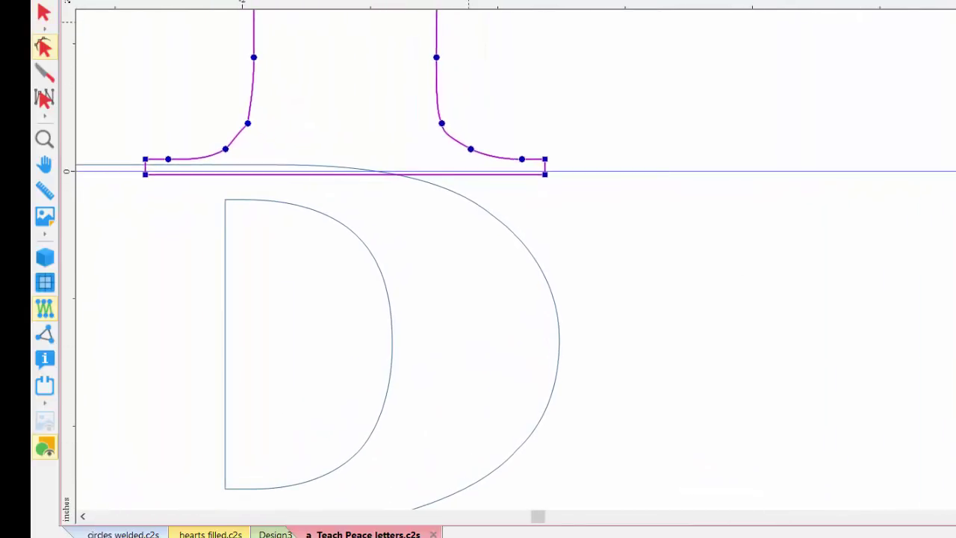
left_click_drag(90, 26, 578, 174)
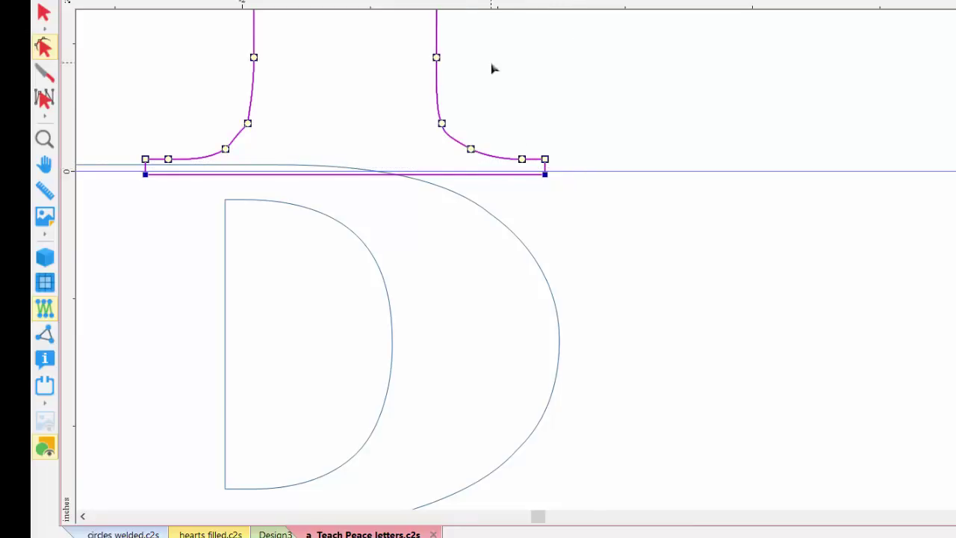
left_click_drag(438, 58, 438, 24)
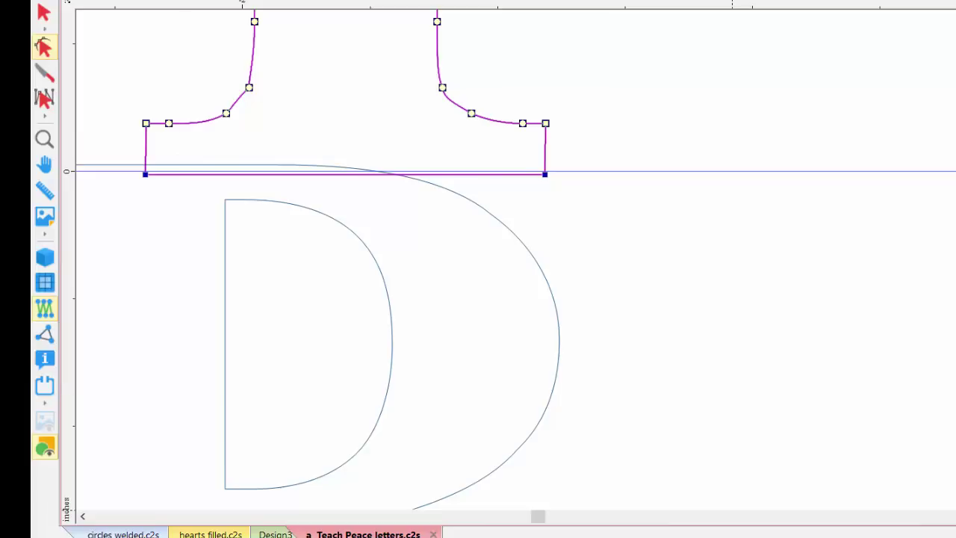
- Align the P's upper left serif corners with the frame's left edge and lower the serif's underside points to thicken it
scroll(515, 261, "left", 5)
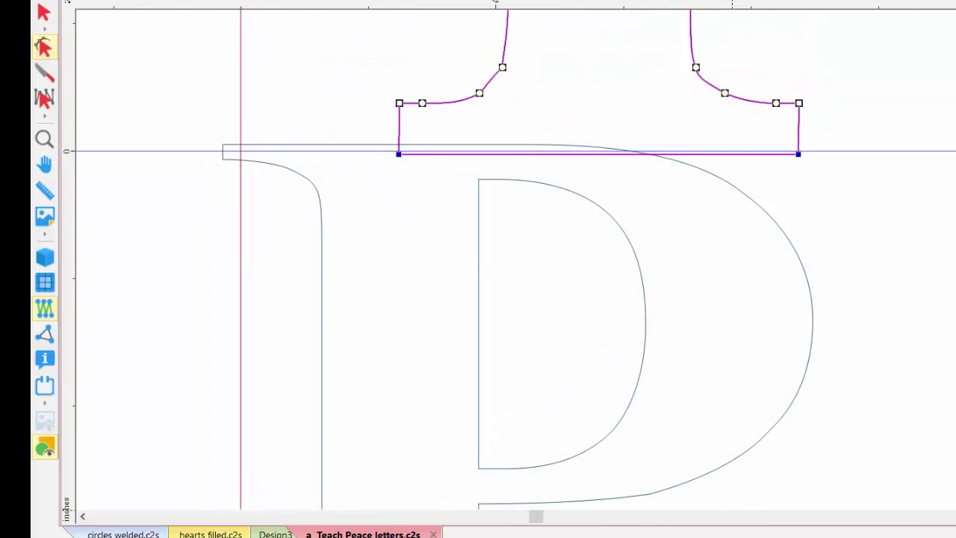
scroll(549, 258, "down", 3)
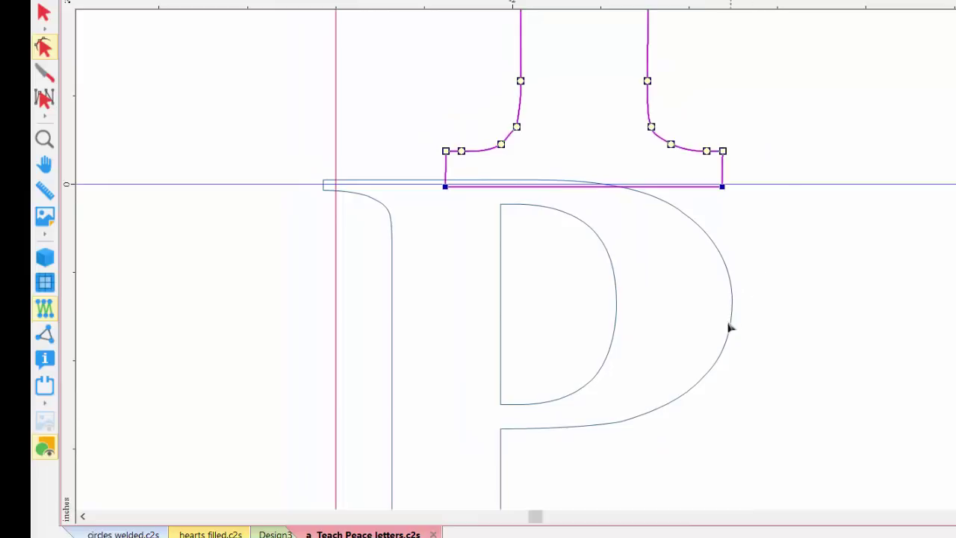
left_click(370, 198)
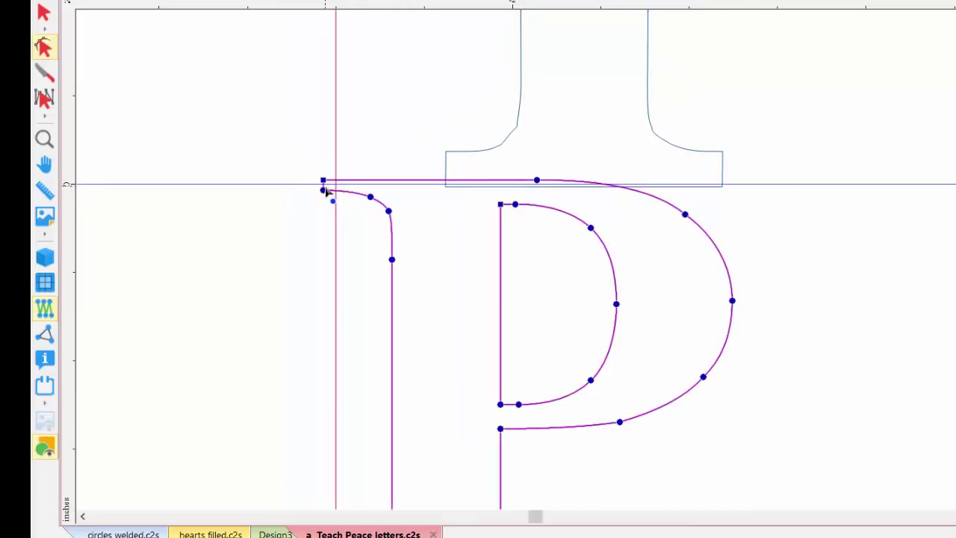
left_click_drag(311, 165, 338, 192)
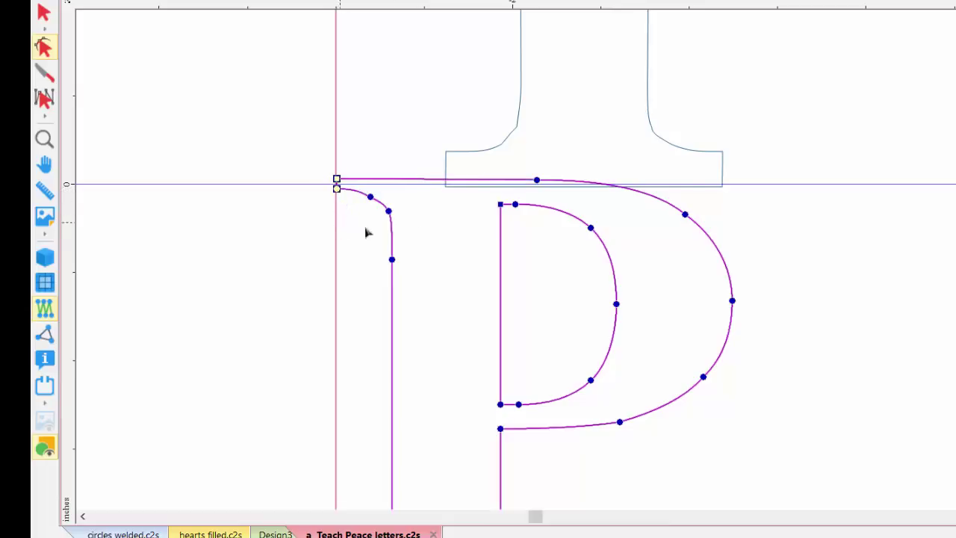
left_click(387, 211)
left_click(337, 188)
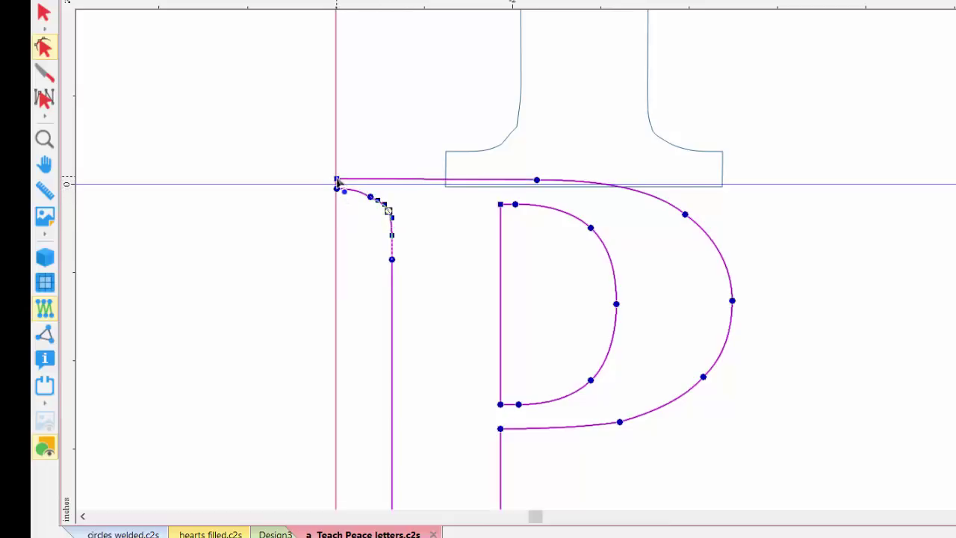
left_click_drag(291, 186, 417, 265)
left_click_drag(389, 215, 388, 235)
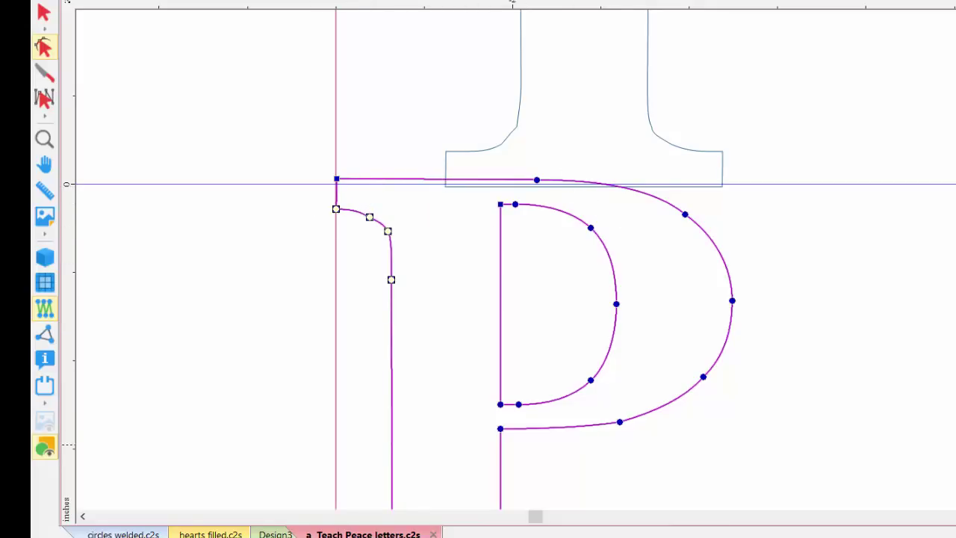
- Pull the P's lower left foot points to the frame's edge and corner, and raise the upper points of its right foot serif
left_click_drag(808, 493, 896, 173)
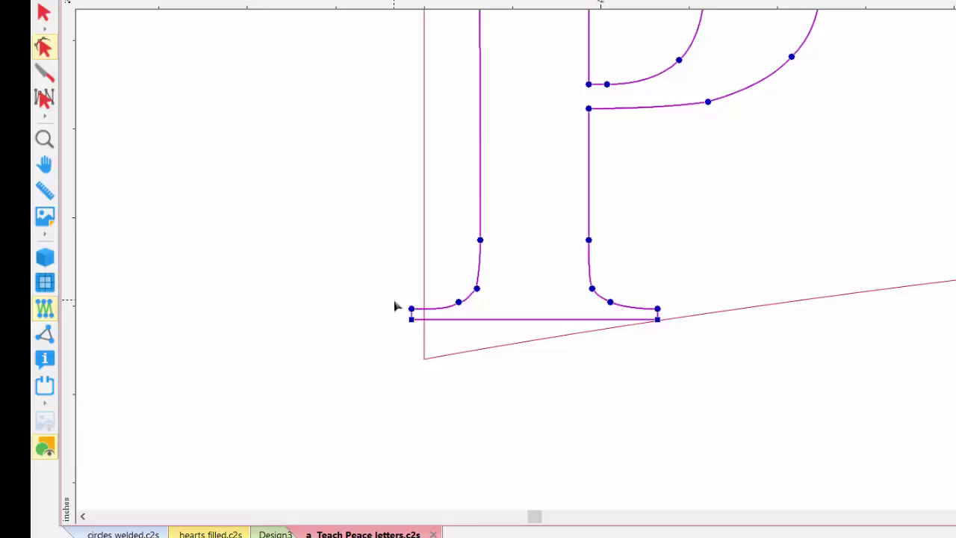
left_click_drag(411, 316, 425, 358)
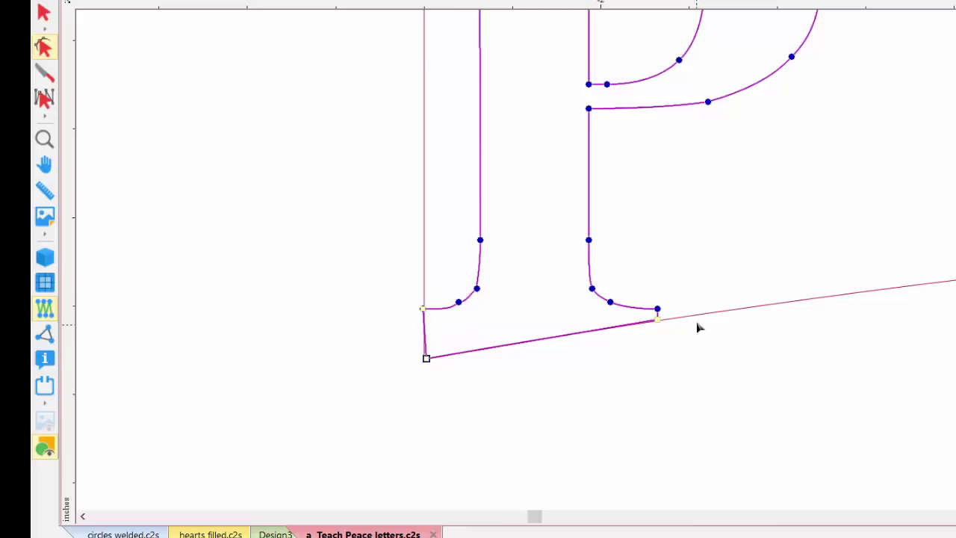
left_click_drag(574, 210, 675, 314)
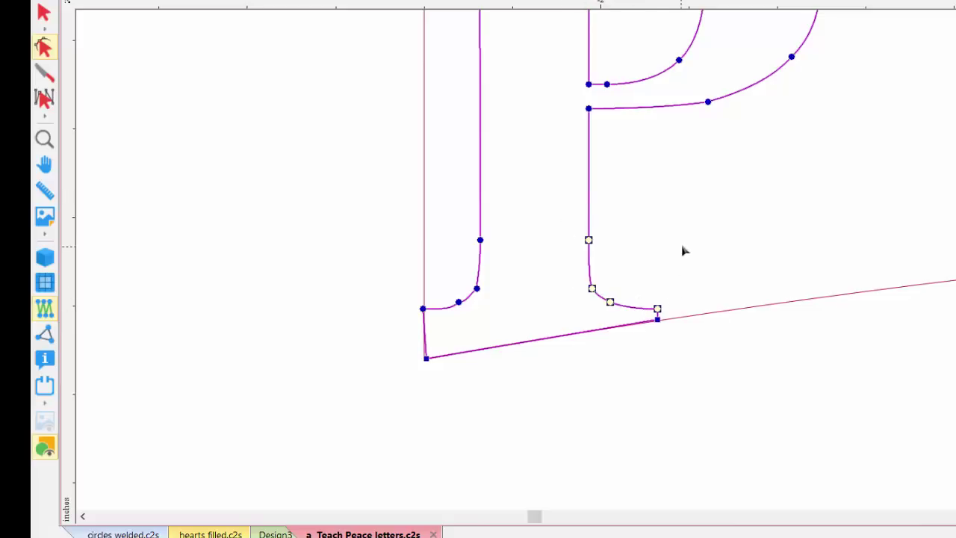
left_click_drag(593, 251, 594, 223)
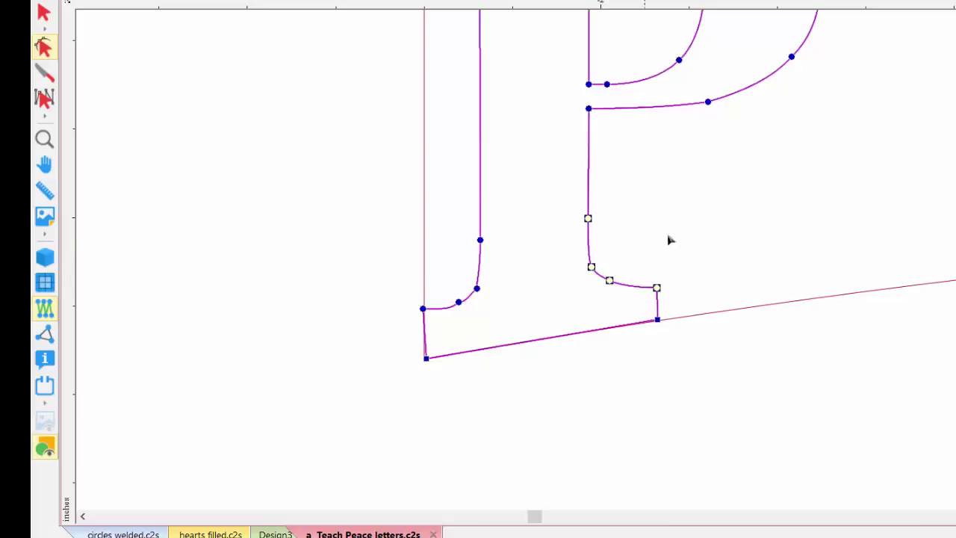
- Move the bottom corners of Peace's first E onto the frame curve and extend its lower left serif toward the P
left_click_drag(672, 224, 418, 407)
left_click_drag(948, 418, 777, 360)
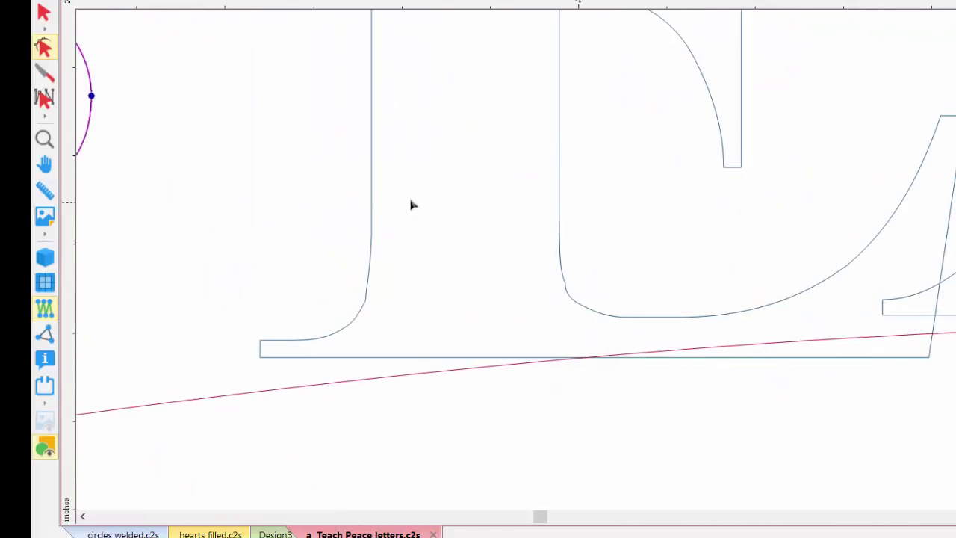
left_click(325, 322)
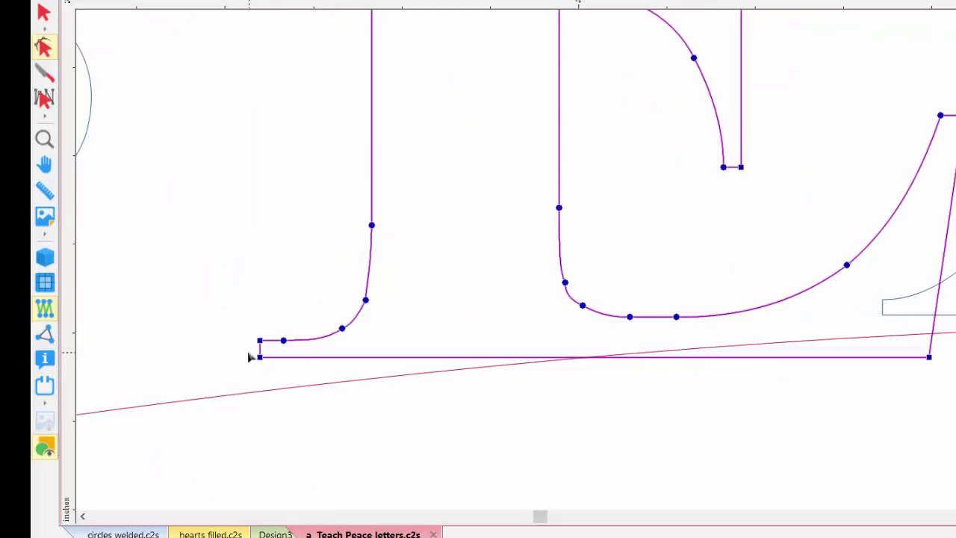
left_click_drag(262, 361, 233, 398)
left_click_drag(262, 343, 231, 340)
left_click_drag(928, 357, 931, 333)
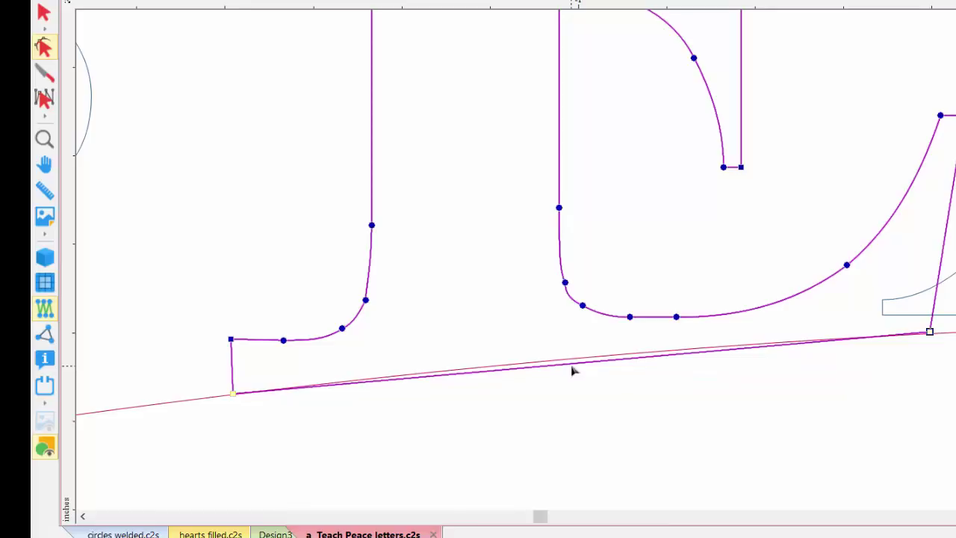
- Add a point midway along the first E's bottom edge and raise it so the edge follows the frame curve
right_click(573, 370)
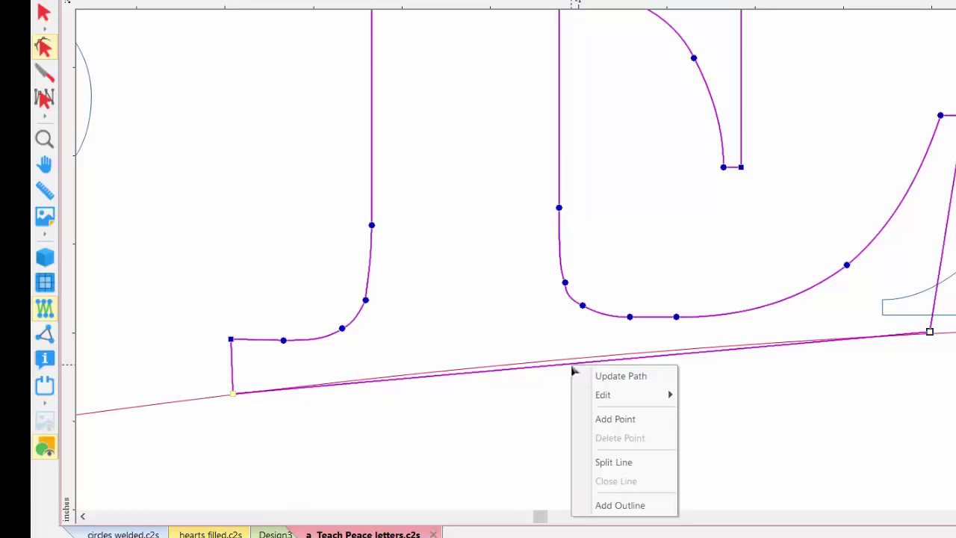
left_click(615, 419)
left_click_drag(571, 364, 569, 358)
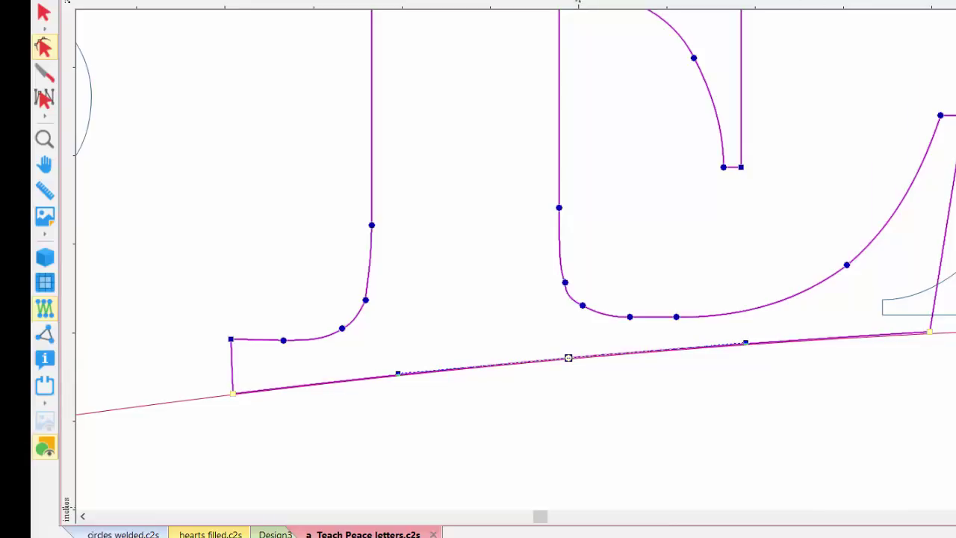
- Leave outline editing and narrow Peace's A from its left side so its left foot only slightly overlaps the first E
left_click_drag(949, 308, 407, 361)
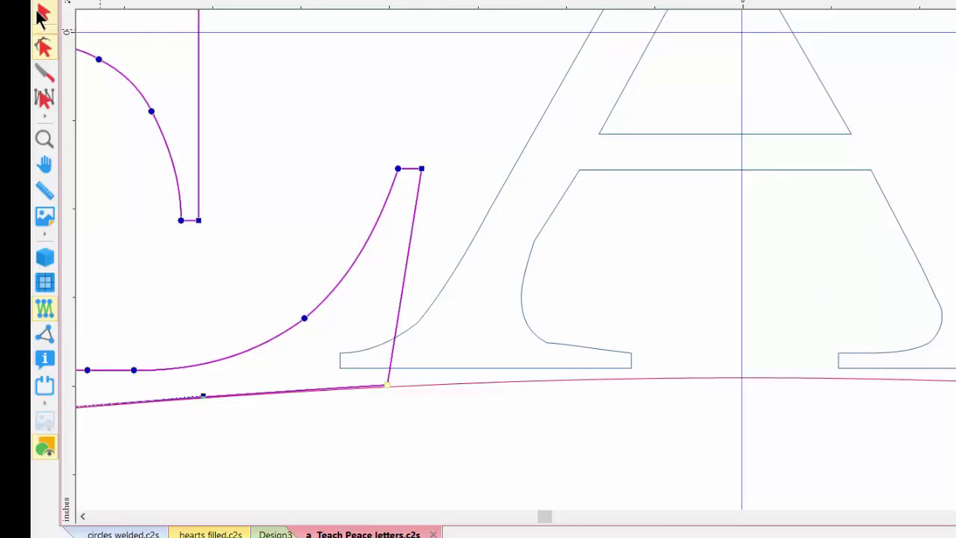
left_click(360, 98)
key("Escape")
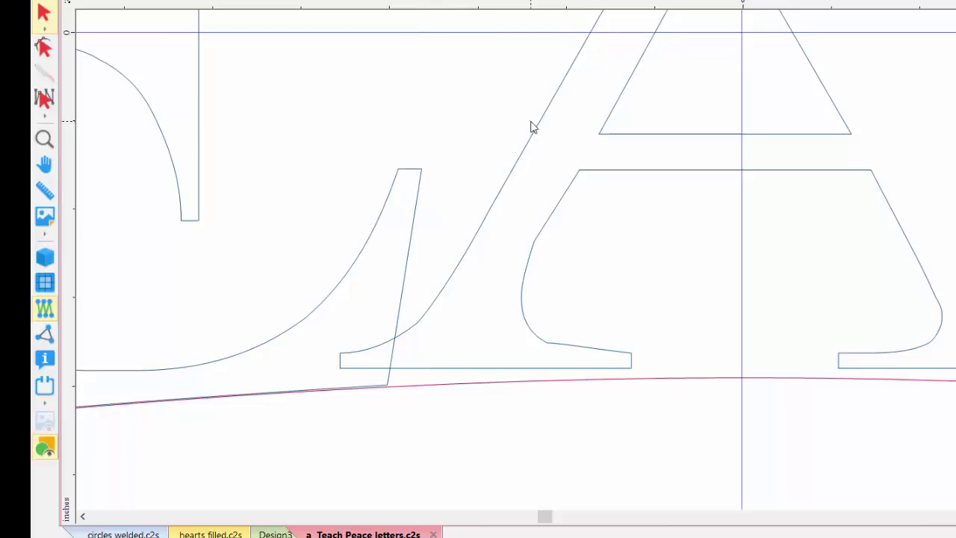
left_click(637, 134)
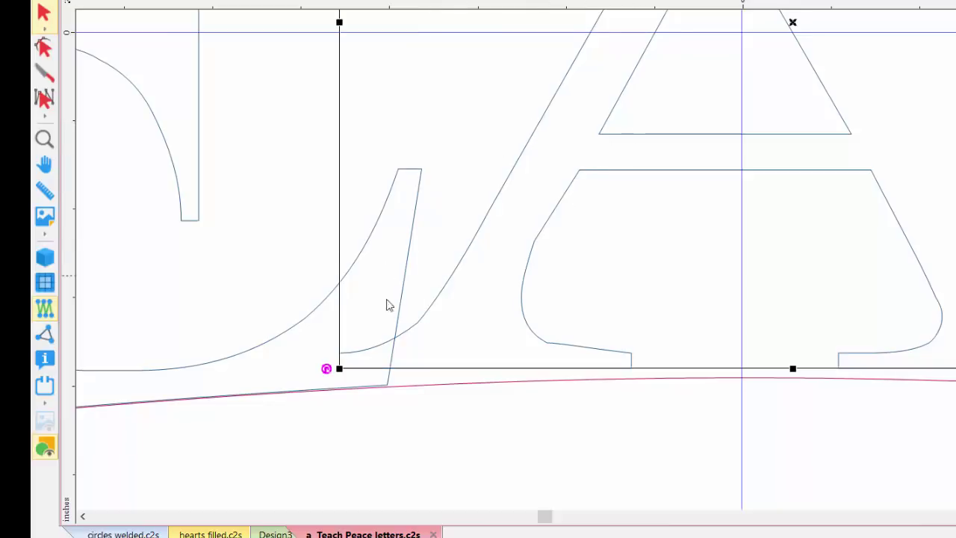
left_click_drag(339, 22, 384, 21)
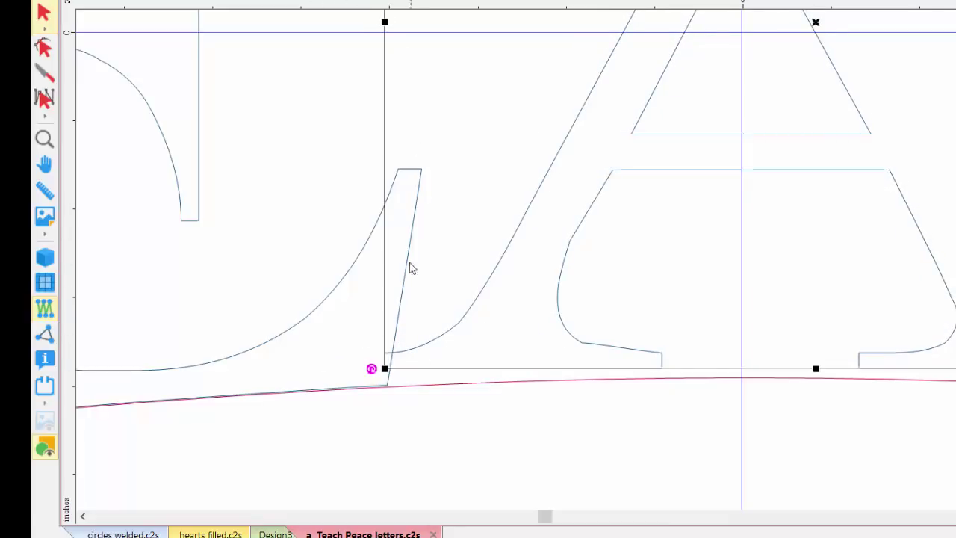
- Lower the bottom corners of both of the A's feet onto the frame curve
left_click(44, 48)
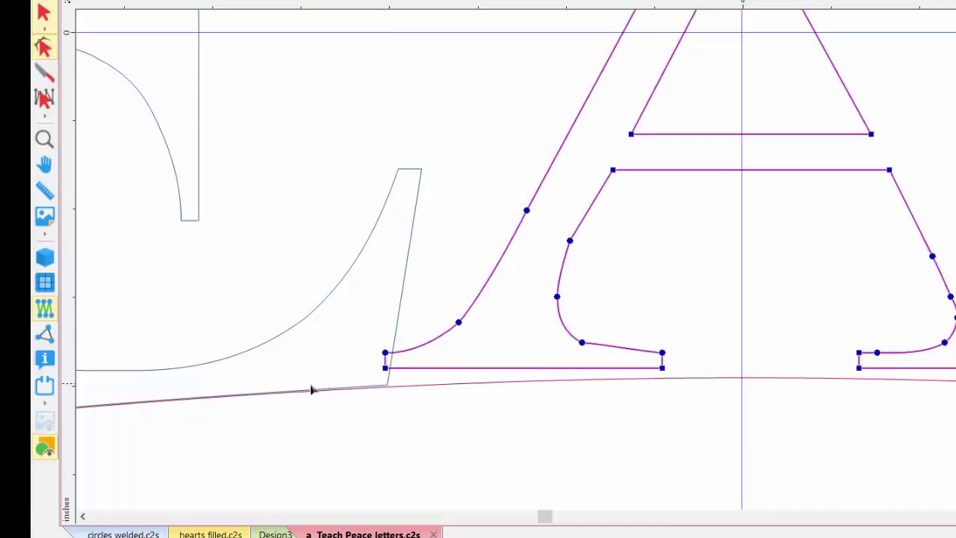
left_click_drag(379, 388, 379, 388)
left_click_drag(661, 369, 664, 377)
left_click_drag(858, 367, 860, 377)
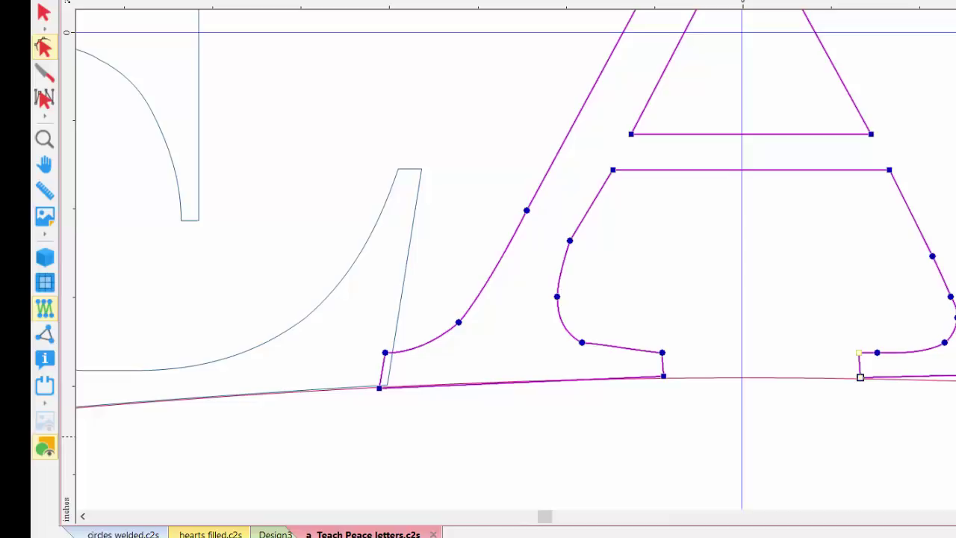
scroll(515, 262, "right", 10)
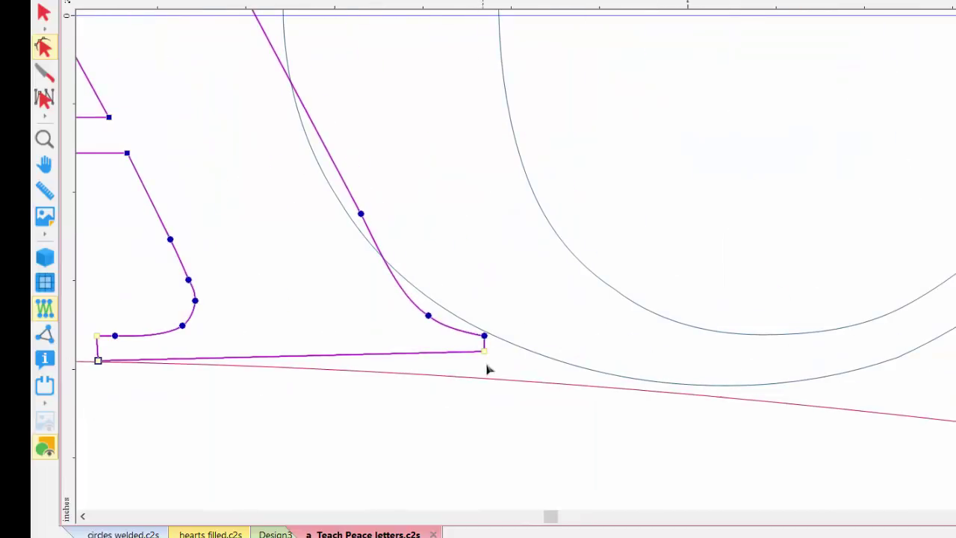
left_click_drag(483, 353, 479, 379)
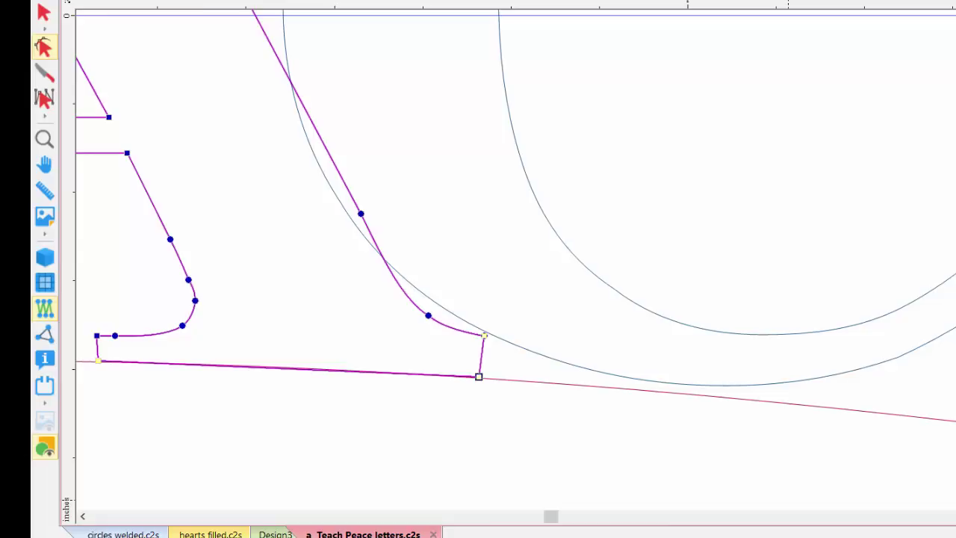
- Raise the last E's lower edge above the frame curve, and extend its bottom corners to the curve and the frame's lower right corner
scroll(515, 262, "down", 5)
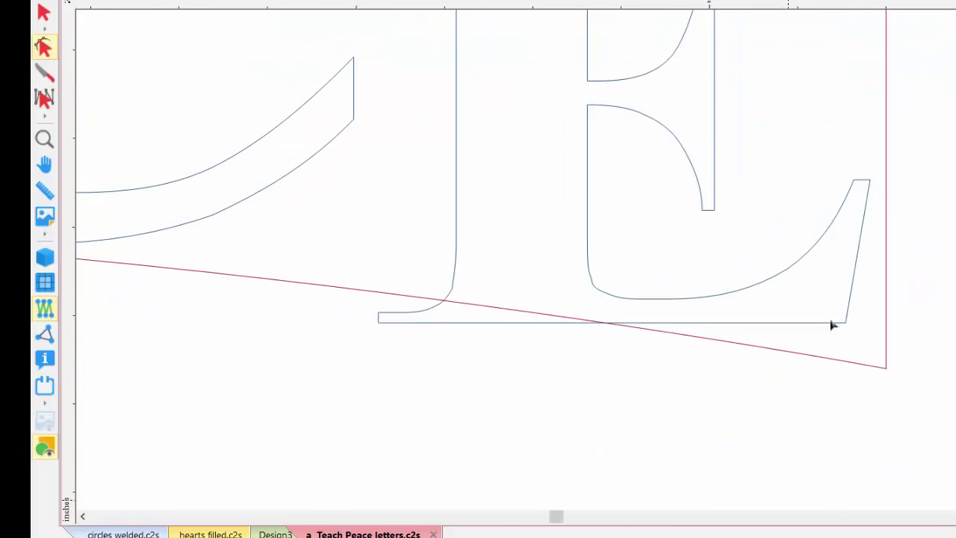
left_click(588, 186)
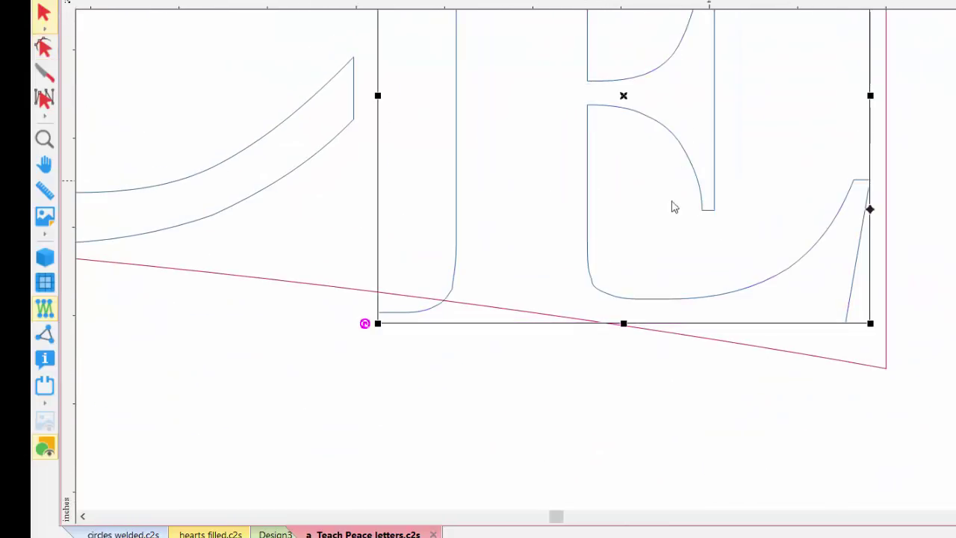
left_click_drag(623, 322, 623, 272)
left_click(43, 48)
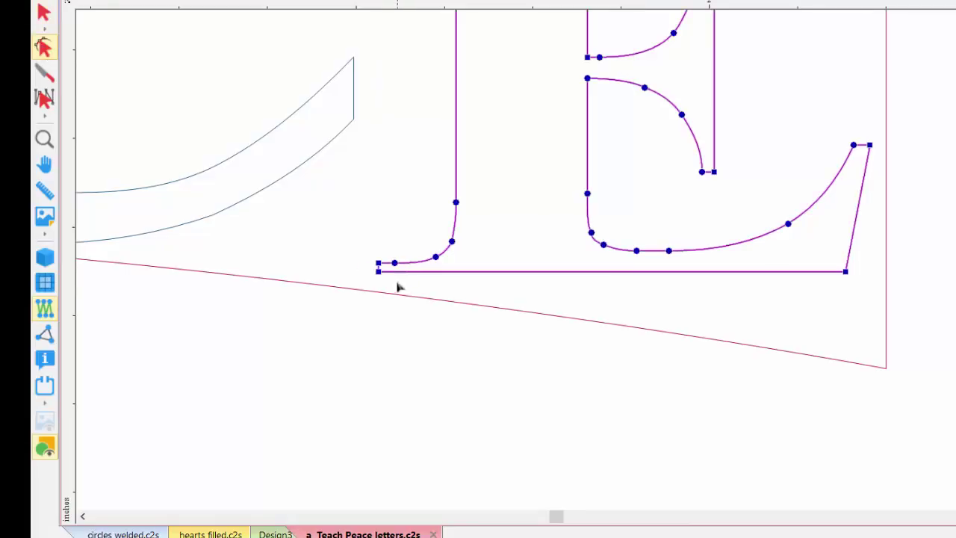
left_click_drag(377, 272, 367, 291)
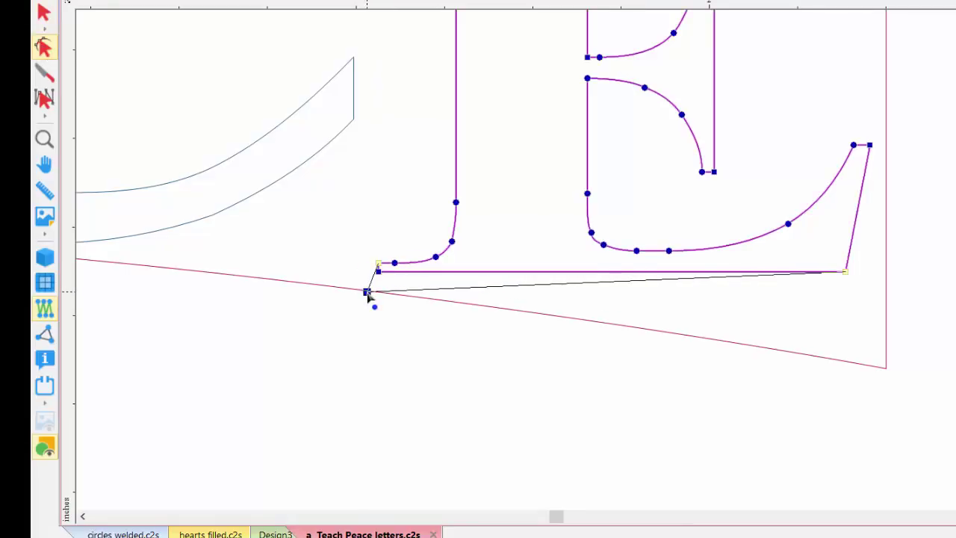
left_click_drag(842, 274, 887, 368)
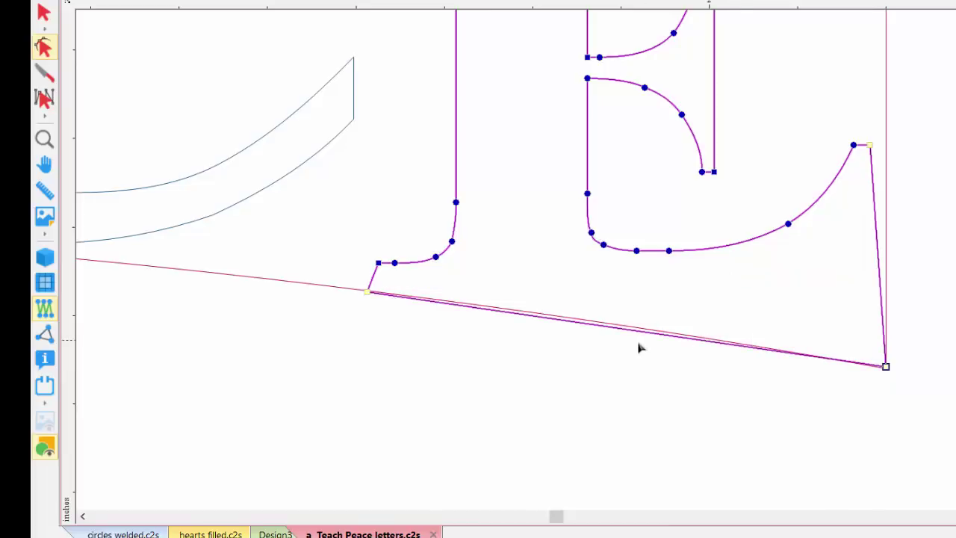
- Bend the last E's bottom edge along the frame curve with an added midpoint, and move its lower arm's upper outer corner to the frame's right edge
right_click(625, 334)
left_click(666, 381)
left_click_drag(624, 332, 601, 324)
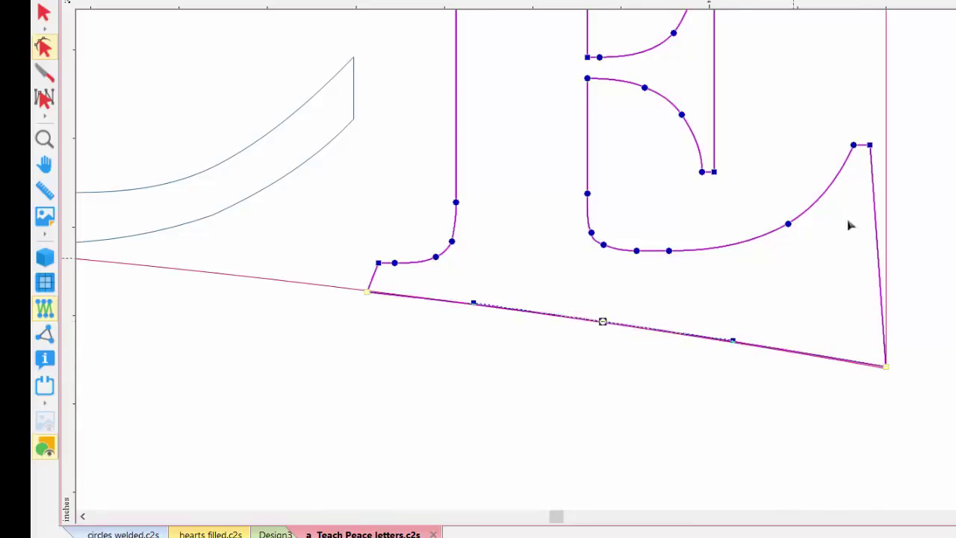
left_click_drag(869, 146, 887, 142)
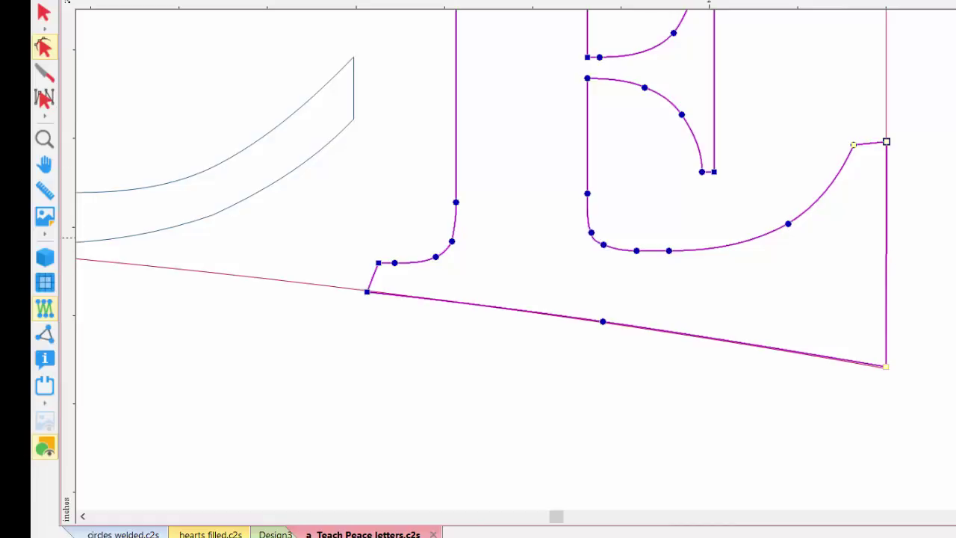
scroll(515, 237, "up", 10)
scroll(515, 238, "down", 5)
scroll(515, 258, "up", 3)
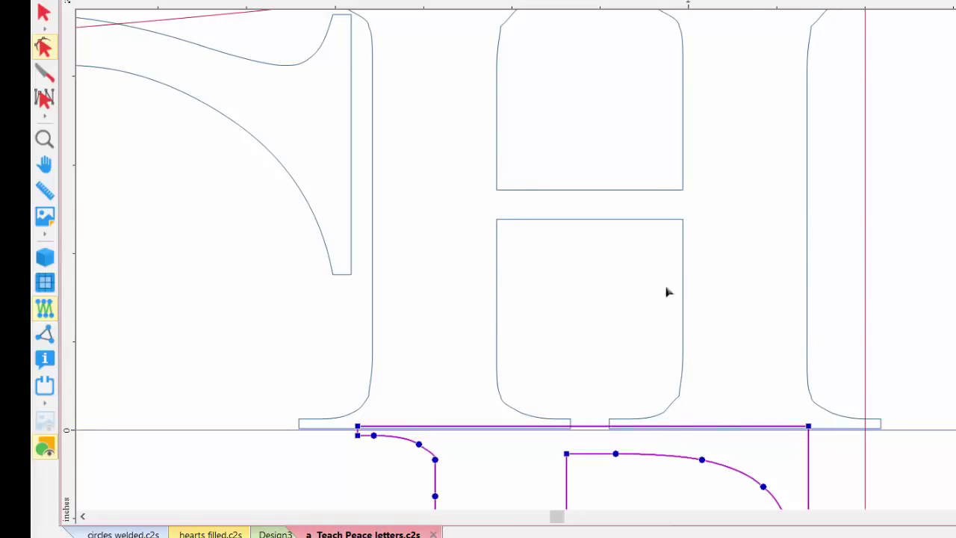
left_click(43, 12)
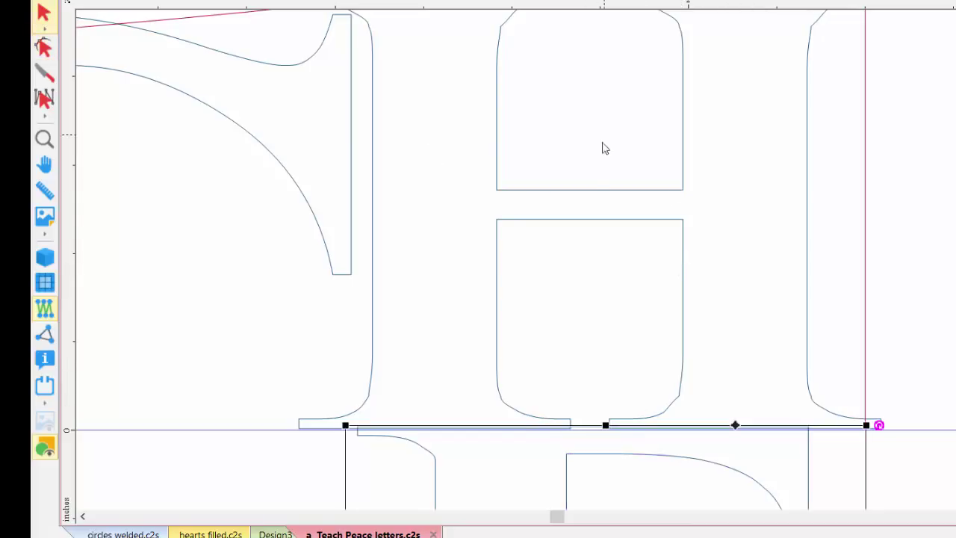
- Raise the H's lower edge above the last E, and extend its left foot's bottom corners down to overlap the E's top edge
left_click(599, 410)
left_click_drag(589, 428, 588, 402)
left_click(43, 47)
left_click_drag(298, 403, 298, 431)
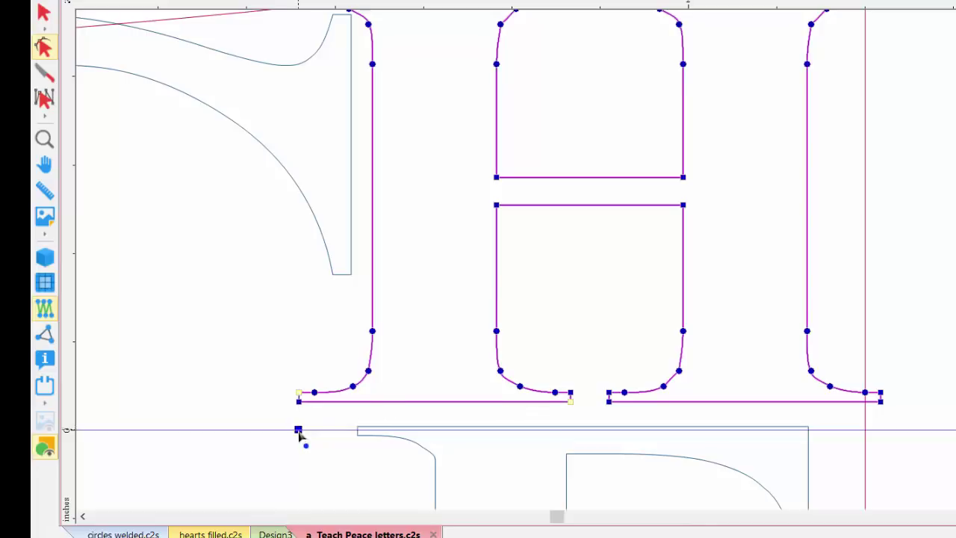
left_click(570, 412)
left_click(572, 392)
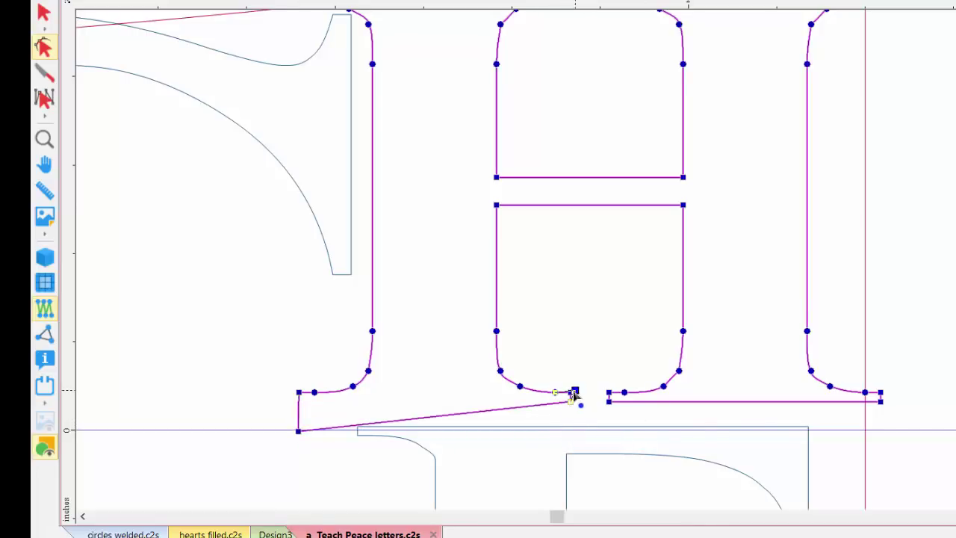
left_click_drag(571, 403, 571, 431)
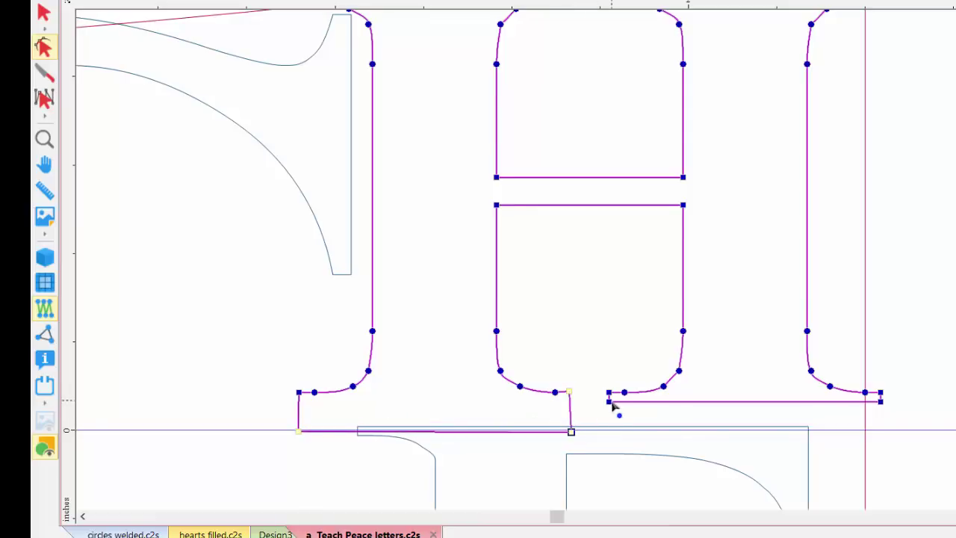
- Extend the bottom corners of the H's right foot down onto the E's top edge, with the outer corner on the frame's right edge
left_click_drag(610, 403, 603, 432)
left_click_drag(881, 403, 865, 431)
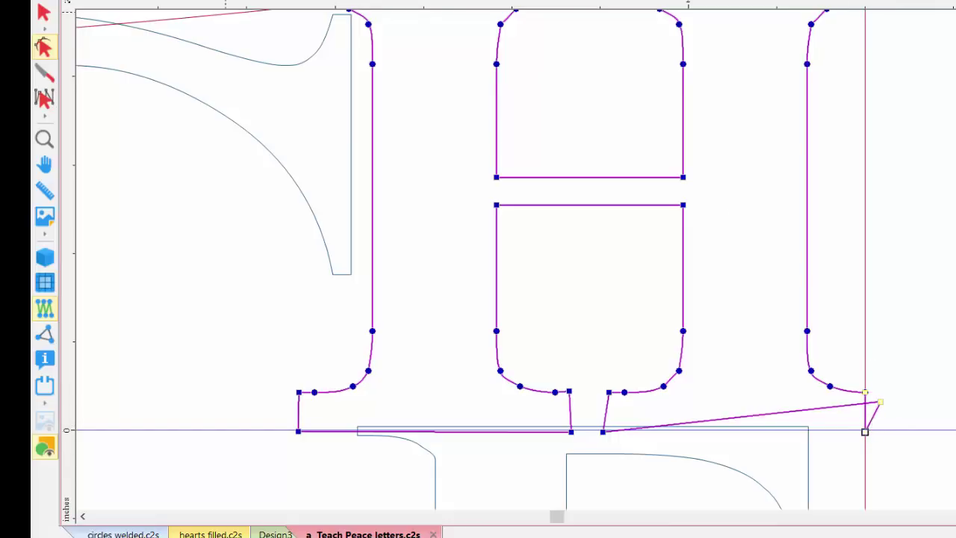
key("ctrl+z")
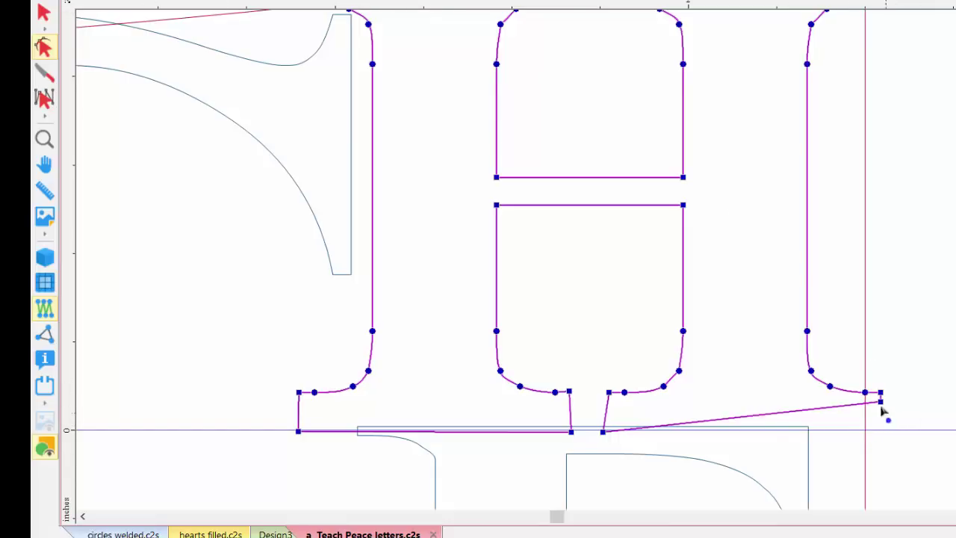
left_click_drag(881, 403, 865, 430)
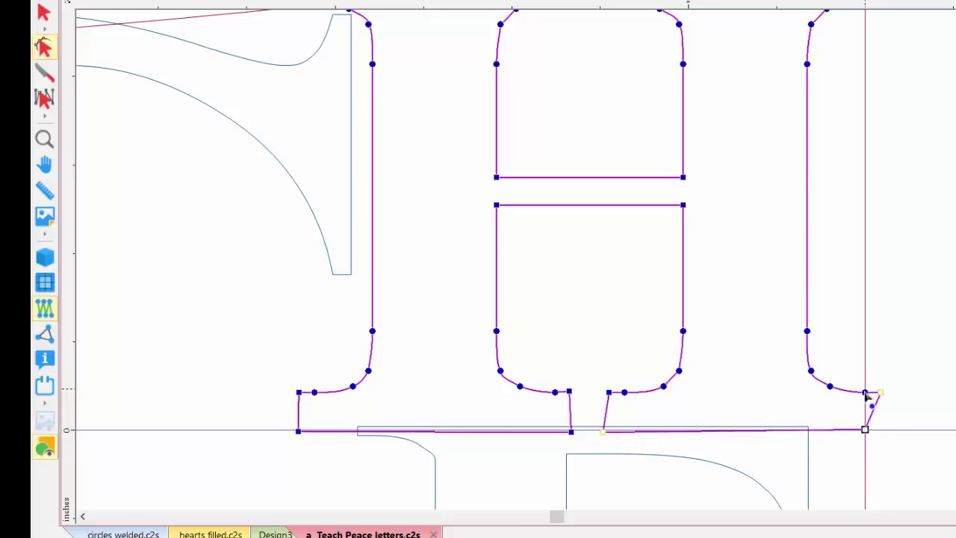
- Delete the extra point on the H's right foot, align its upper outer corner with the frame edge, and straighten both feet's inner sides
right_click(866, 394)
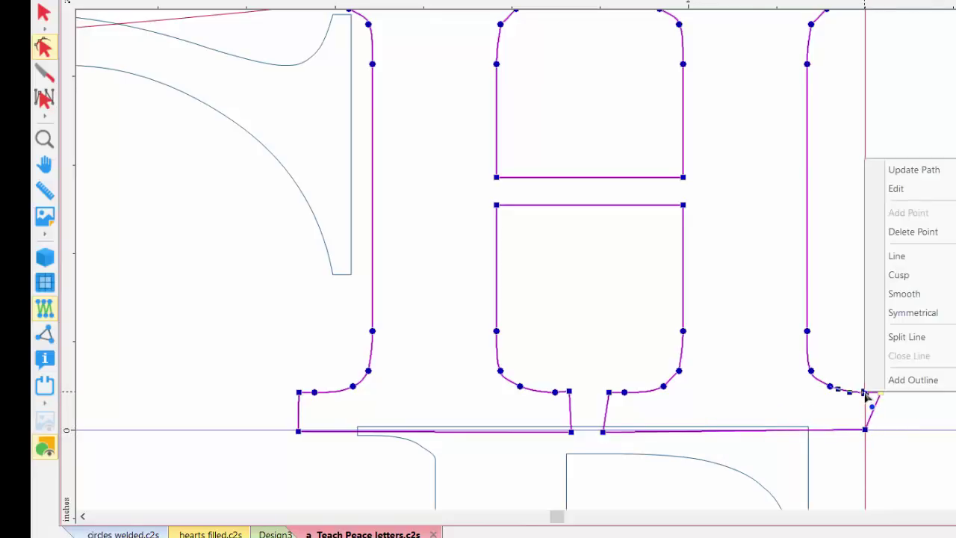
left_click(912, 232)
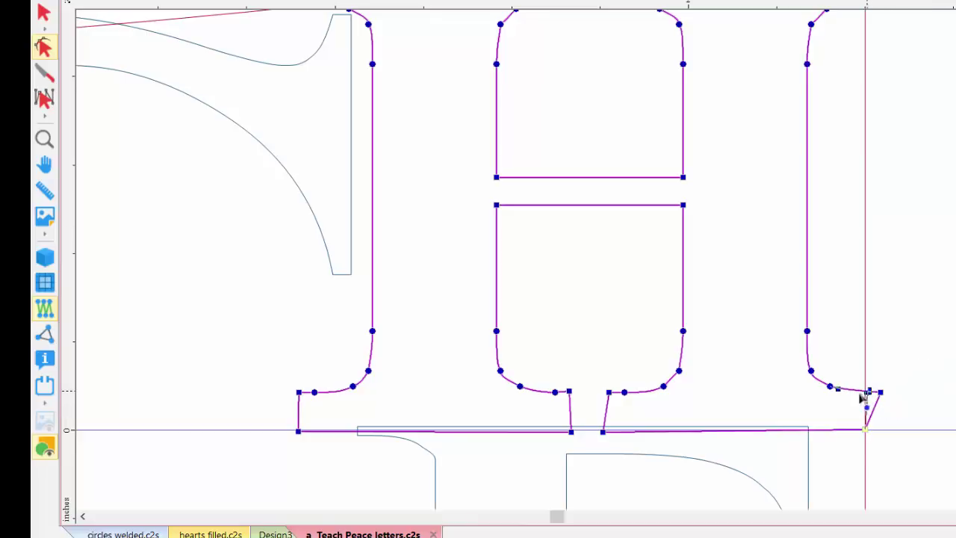
left_click(866, 393)
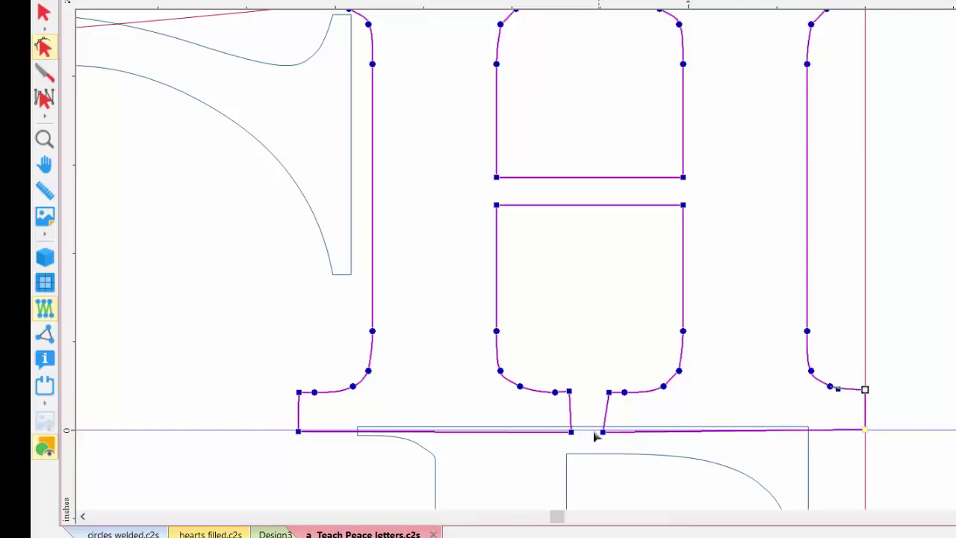
left_click(608, 431)
left_click_drag(609, 431, 568, 429)
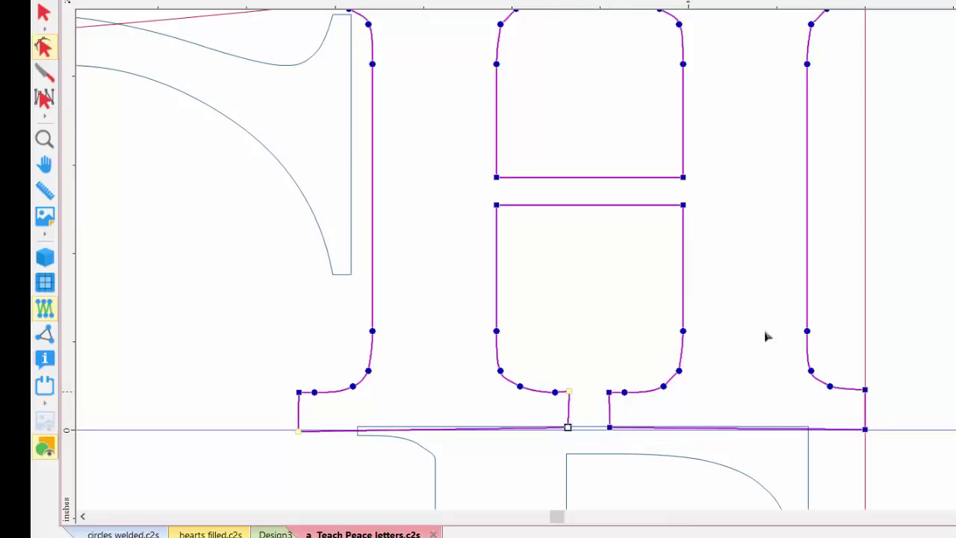
- Fit the H's upper right serif into the frame's upper right corner, deleting the extra point and moving its lower corner onto the right edge
scroll(478, 269, "up", 3)
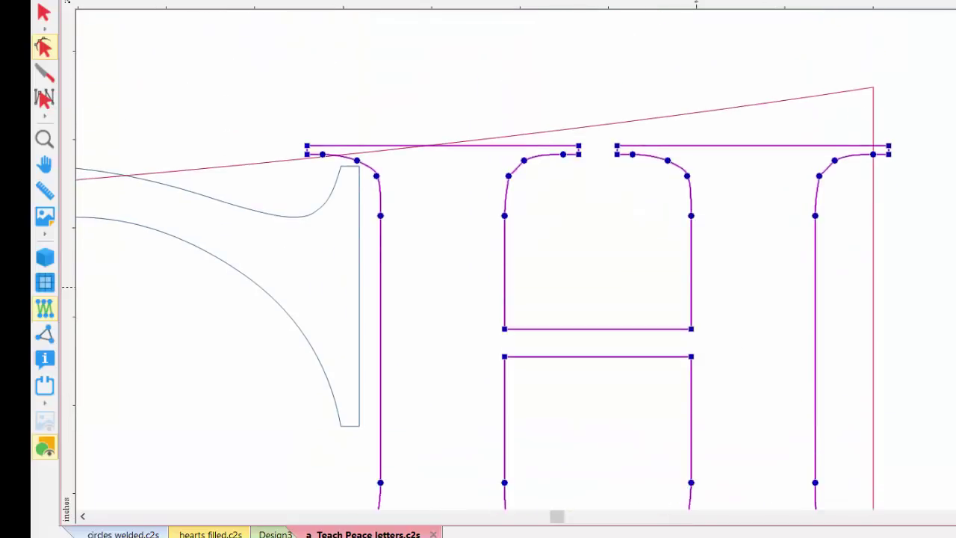
left_click_drag(888, 146, 871, 85)
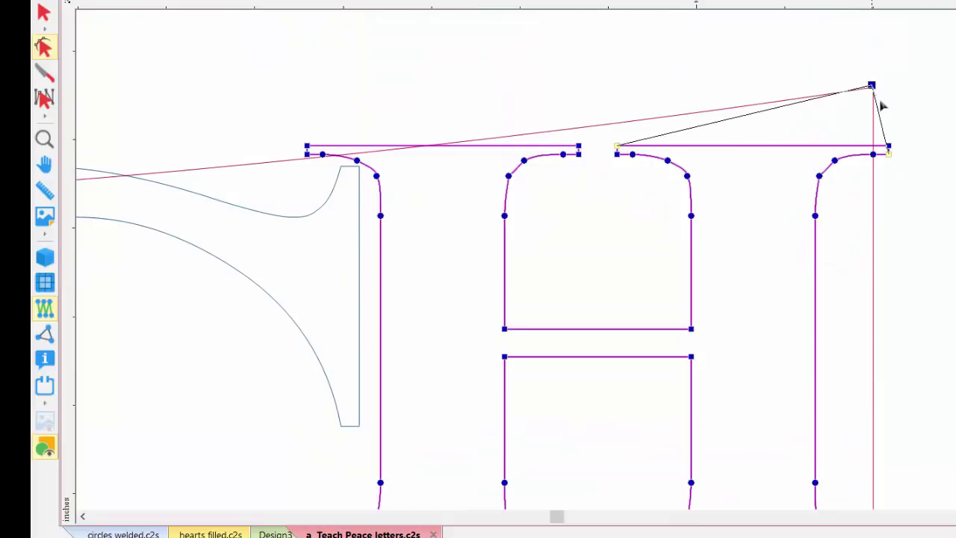
right_click(876, 157)
left_click(906, 241)
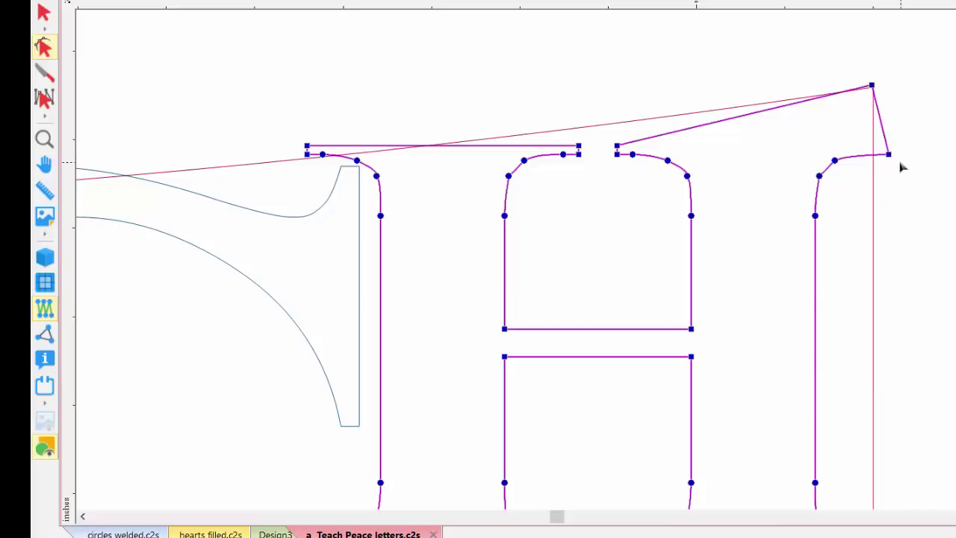
left_click_drag(889, 157, 874, 154)
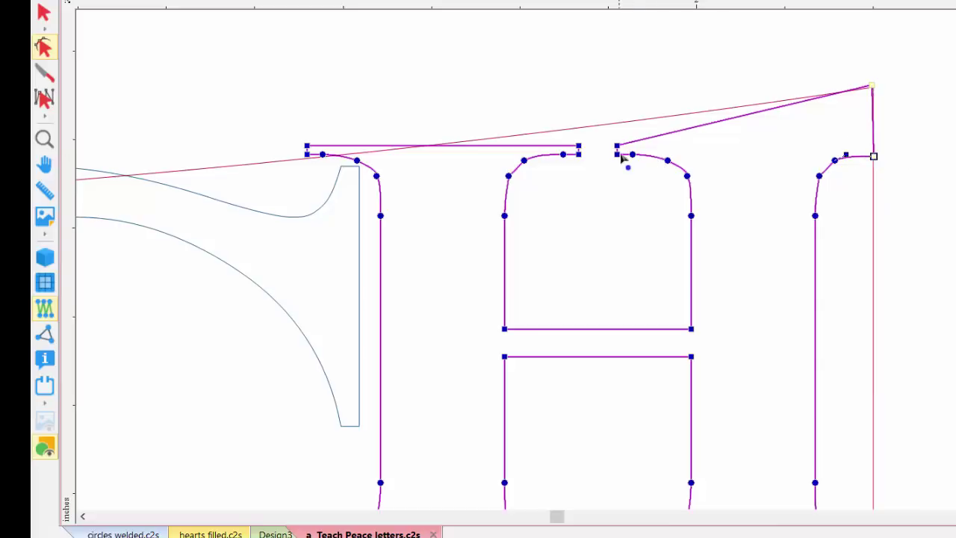
- Move the H's inner top serif corners toward the frame curve, and lower its left serif with the outer top corner on the curve
left_click_drag(616, 148, 625, 127)
left_click_drag(579, 153, 580, 127)
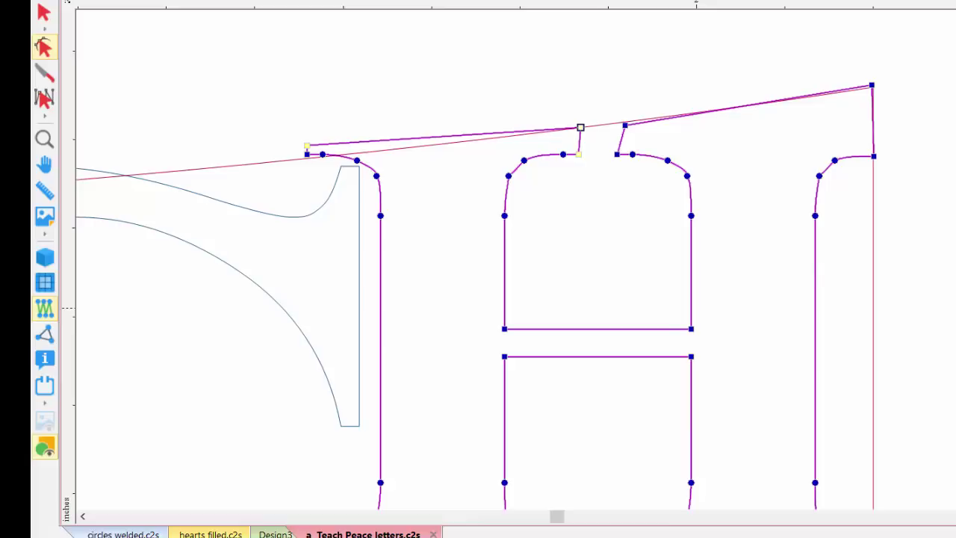
scroll(550, 260, "up", 3)
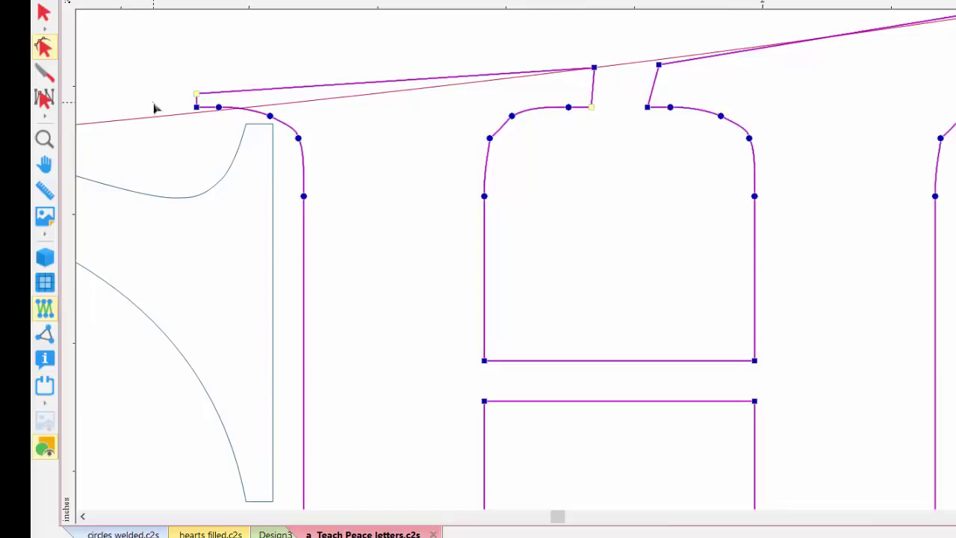
left_click_drag(153, 103, 351, 230)
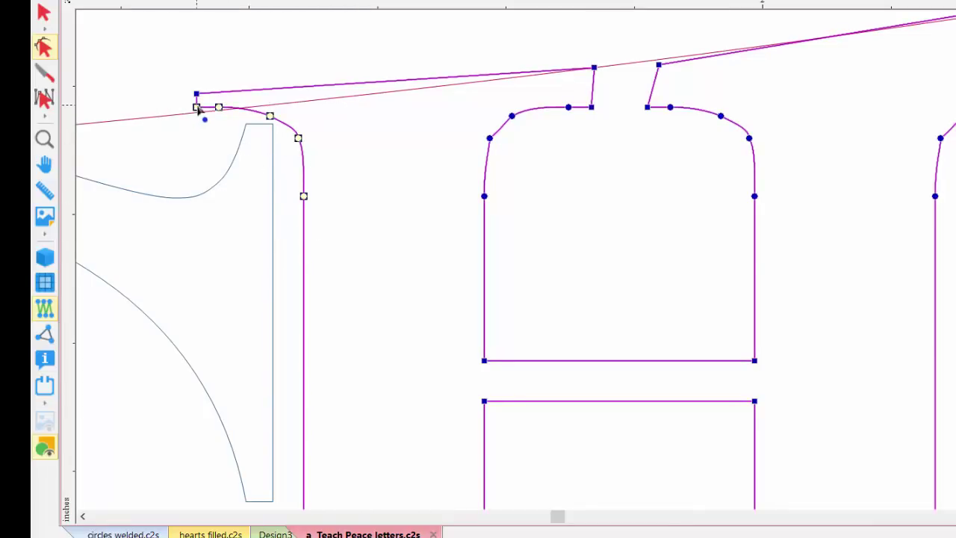
left_click_drag(198, 109, 198, 144)
left_click_drag(198, 93, 200, 129)
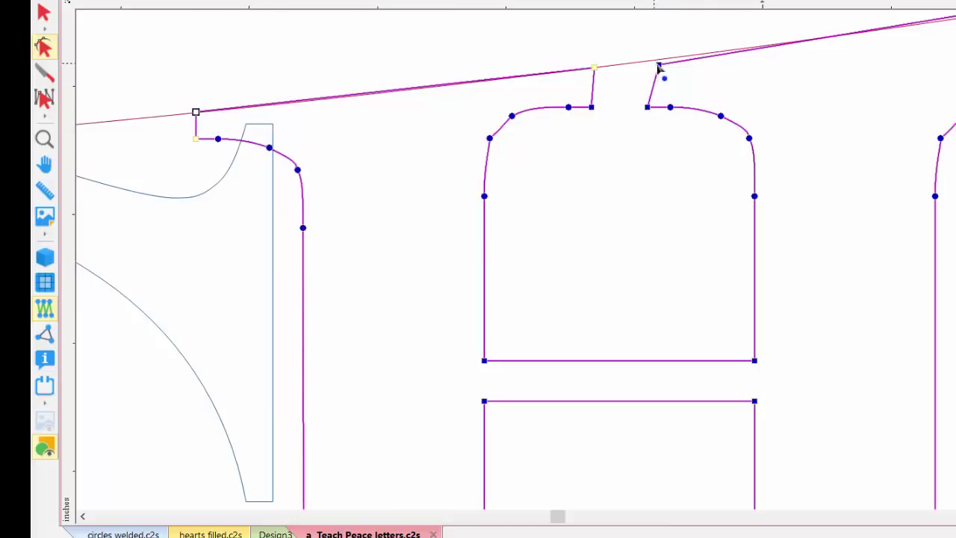
- Make the facing sides of the H's two top serifs vertical, keeping their upper corners on the frame curve
left_click_drag(658, 66, 647, 62)
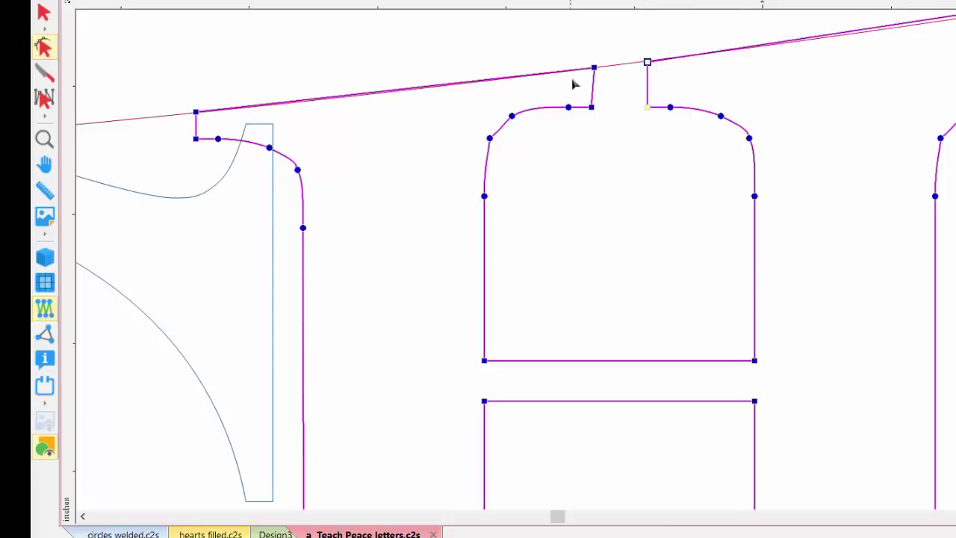
left_click(595, 107)
left_click_drag(598, 106, 594, 103)
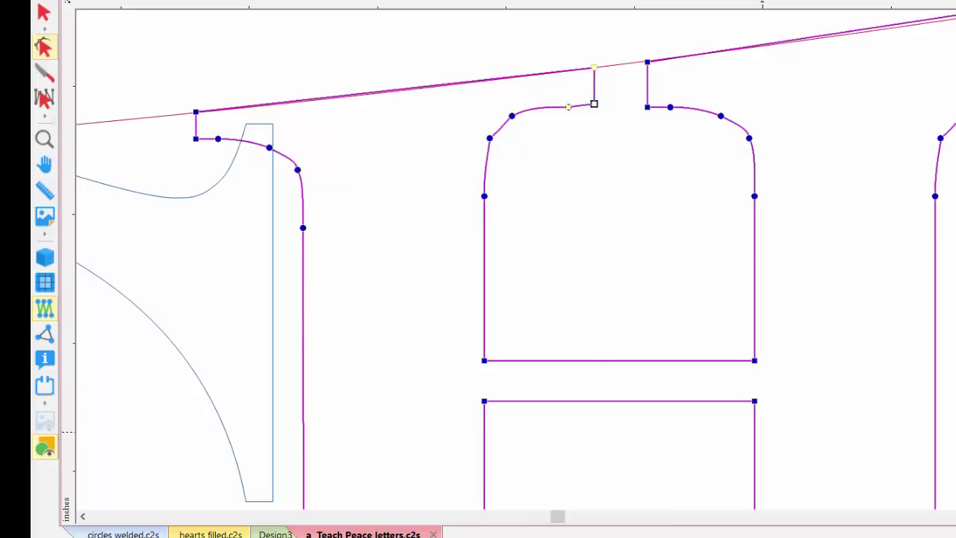
- Resize the C so its top edge just meets the upper frame curve and its bottom edge reaches the lower curve
scroll(515, 262, "left", 10)
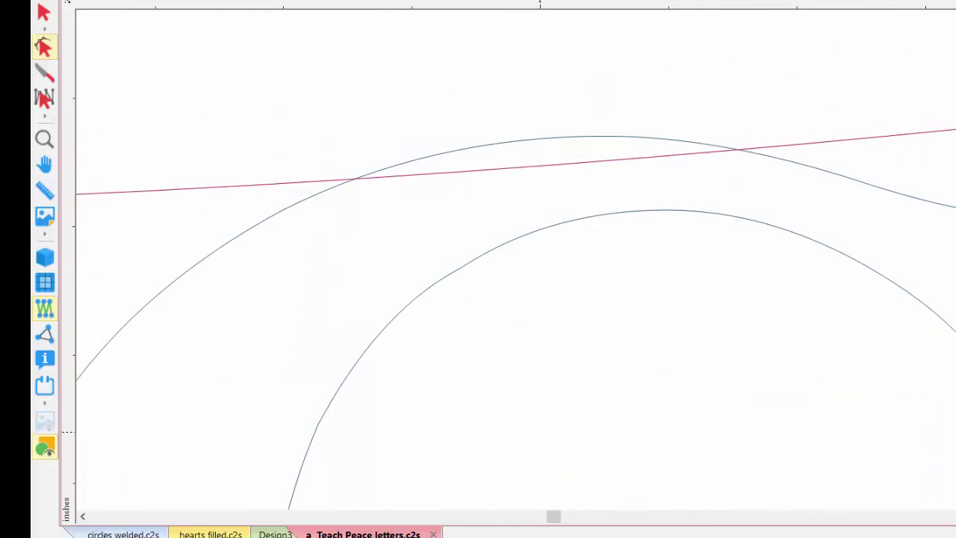
left_click(585, 141)
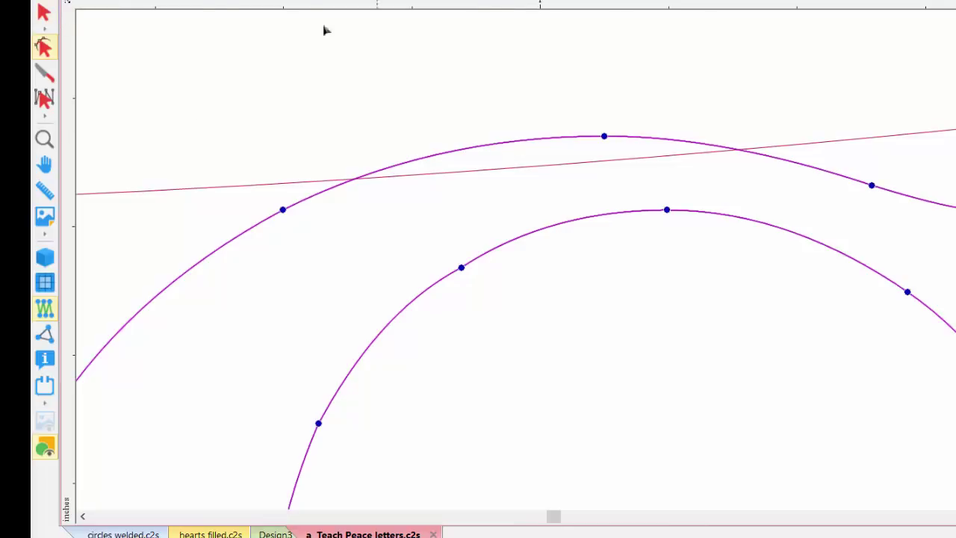
left_click(41, 7)
left_click_drag(515, 137, 513, 163)
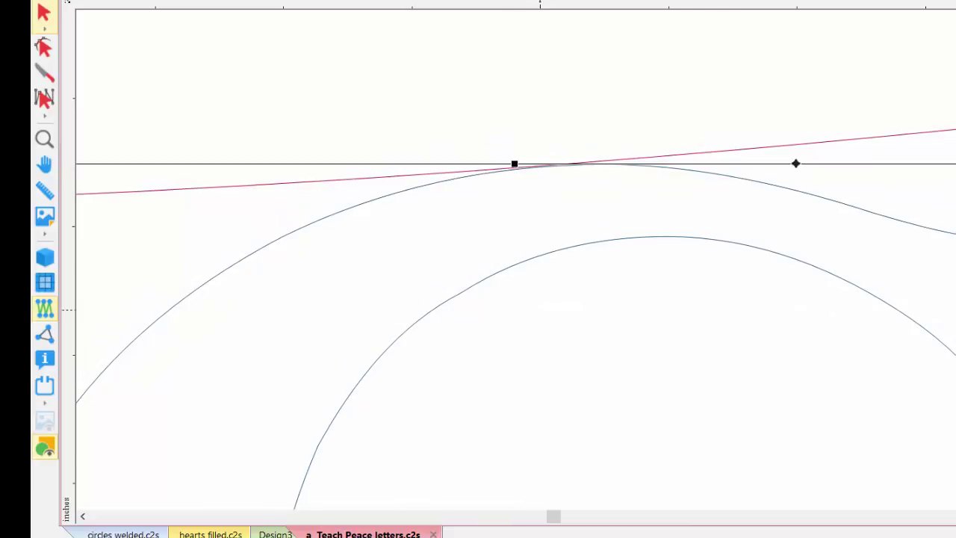
scroll(515, 269, "down", 5)
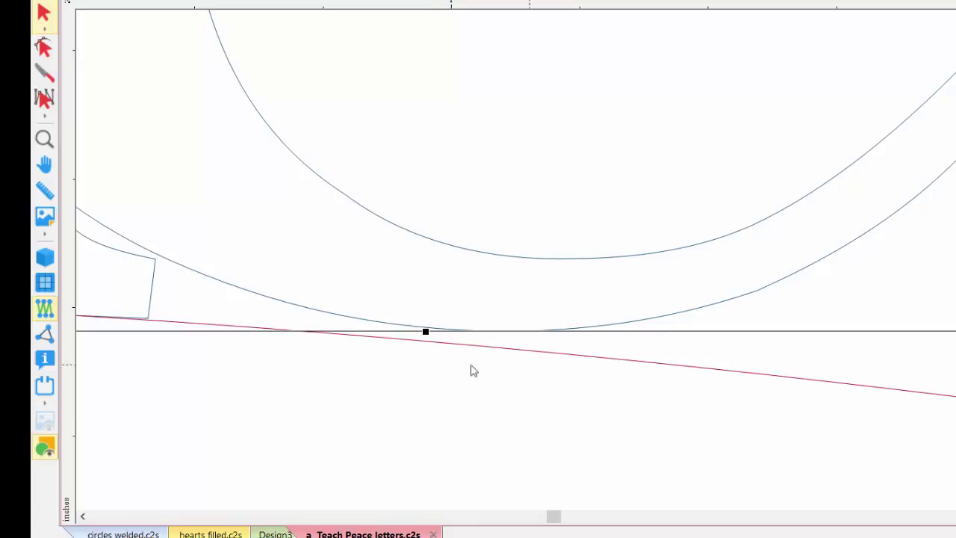
left_click_drag(425, 332, 425, 344)
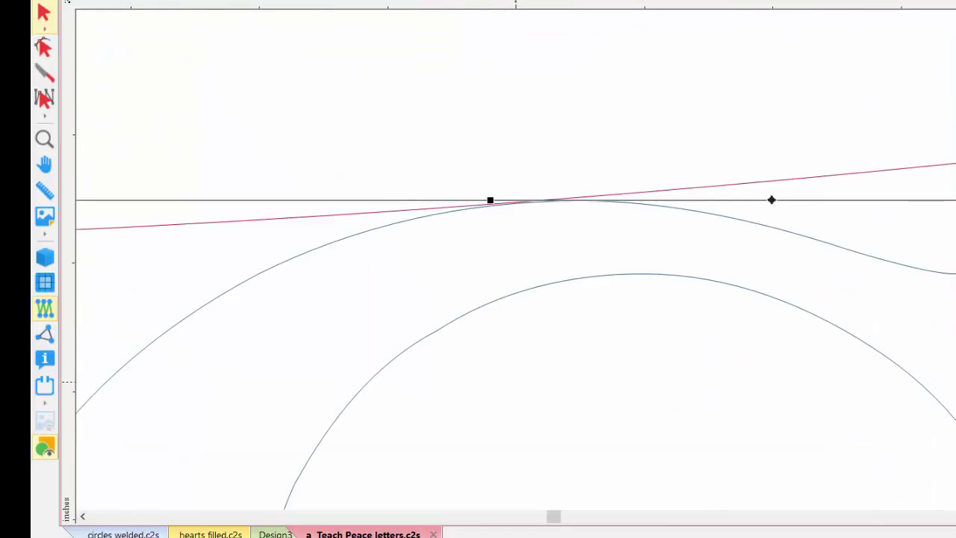
- Raise both points of Teach's A peak together onto the upper frame curve
scroll(515, 258, "left", 10)
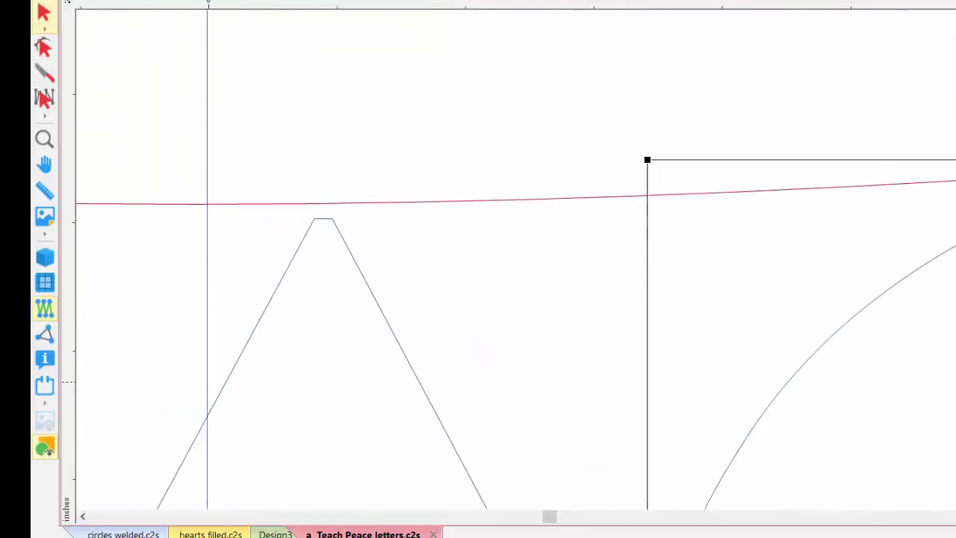
scroll(515, 258, "right", 4)
left_click(507, 236)
left_click(37, 49)
left_click_drag(436, 143, 521, 221)
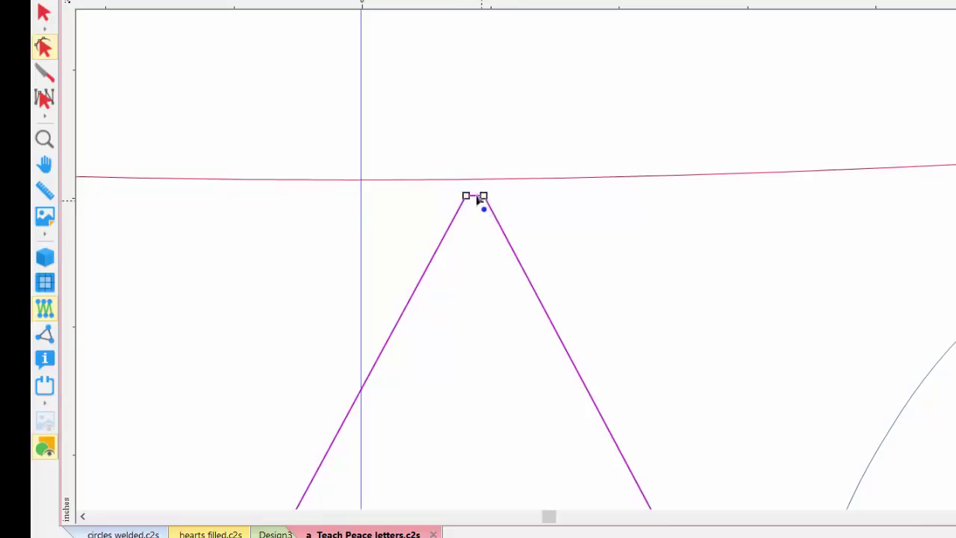
left_click_drag(482, 196, 482, 178)
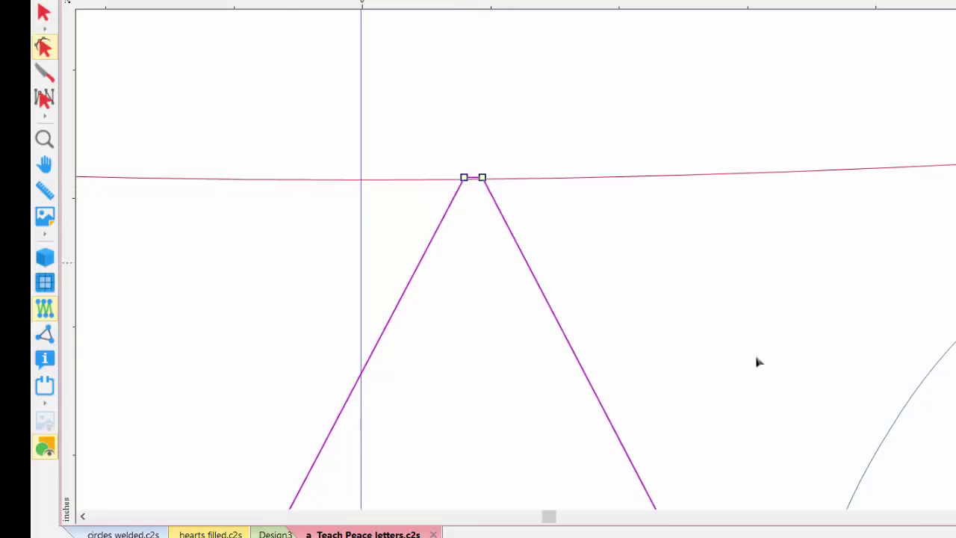
- Lower Teach's E upper right corner onto the frame curve, and bend its top edge along the curve with an added point
left_click_drag(845, 383, 802, 383)
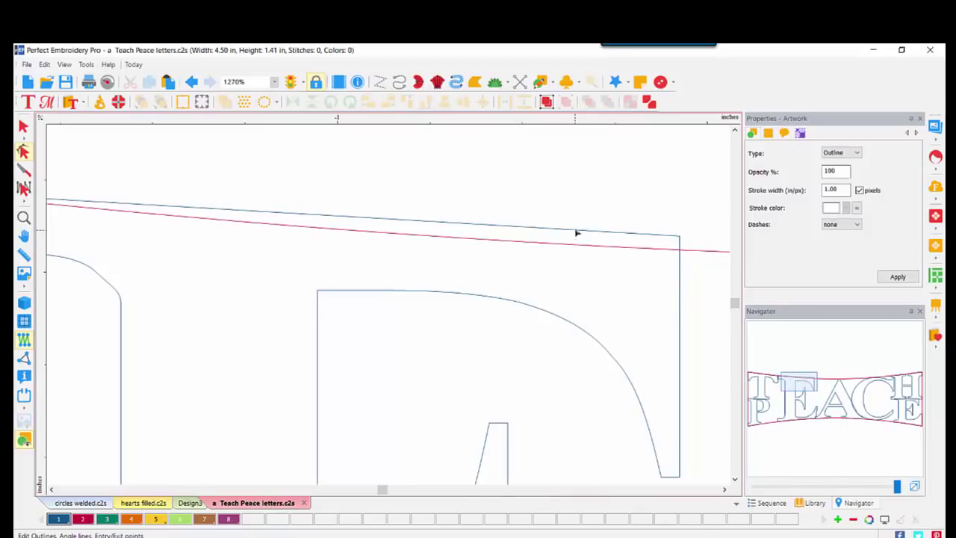
left_click(678, 242)
left_click_drag(681, 238, 681, 250)
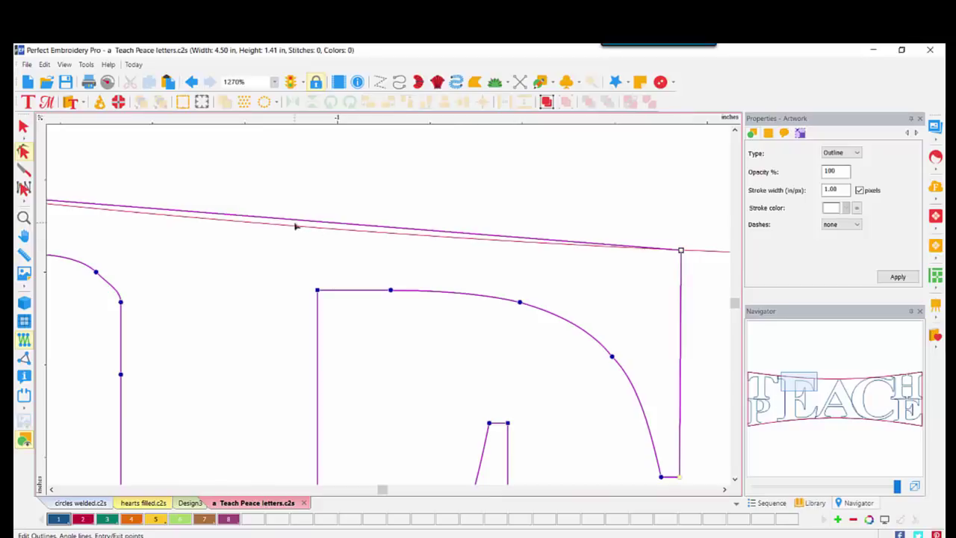
right_click(271, 222)
left_click(299, 255)
left_click_drag(269, 220, 267, 224)
- Adjust the E's upper left corner and the T's upper right corner to meet the frame curve
left_click_drag(801, 382, 767, 373)
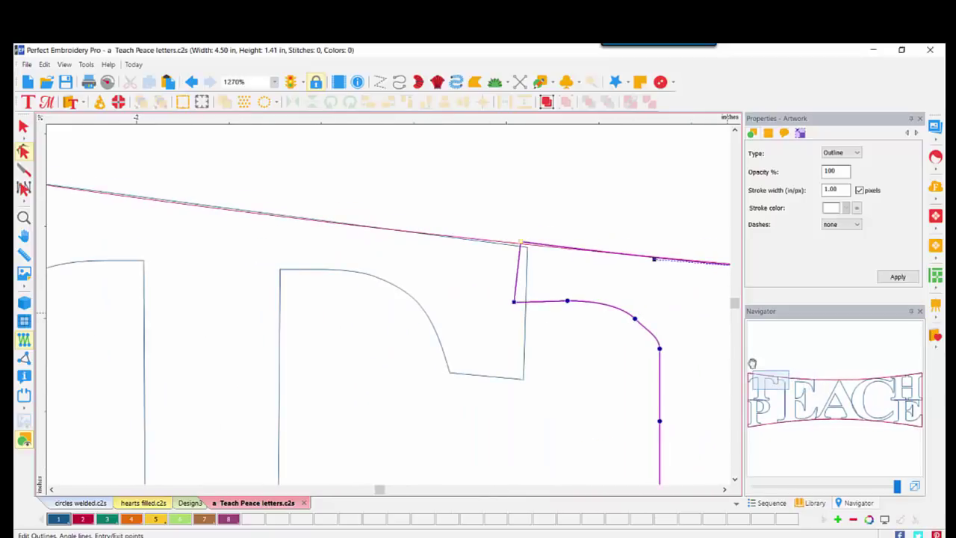
left_click_drag(523, 249, 522, 246)
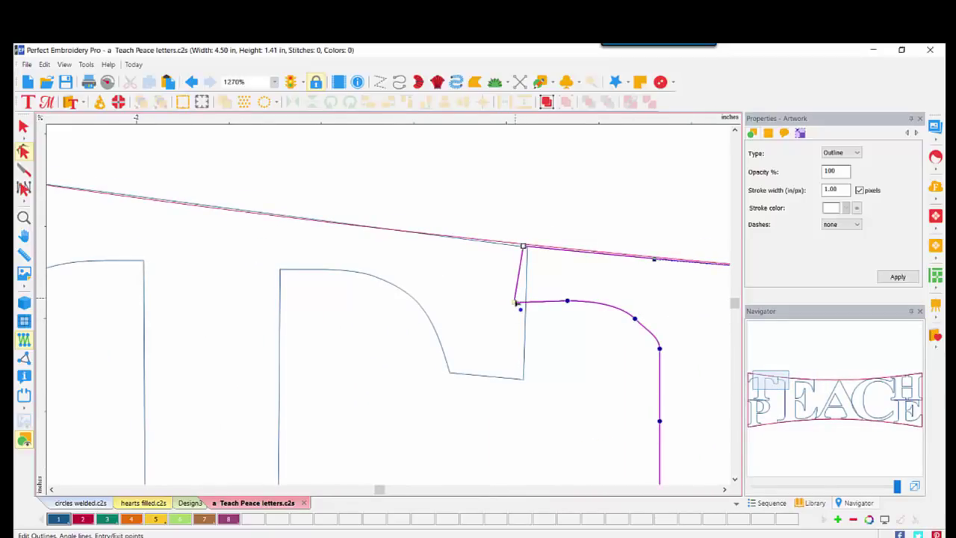
left_click(525, 378)
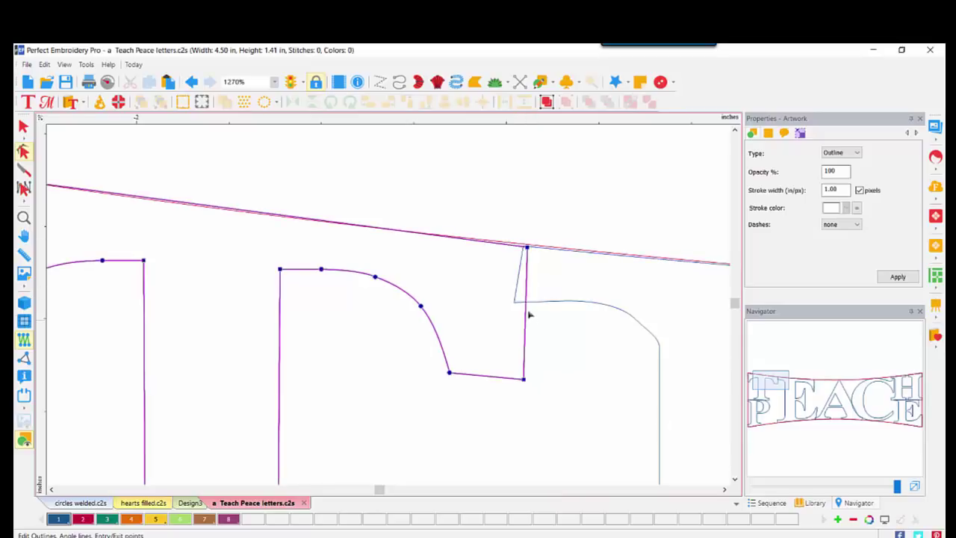
left_click_drag(529, 252, 530, 251)
- Fit the lower left corner of Peace's P to the frame corner and smooth the two points on the left serif curve above it
left_click_drag(774, 387, 751, 427)
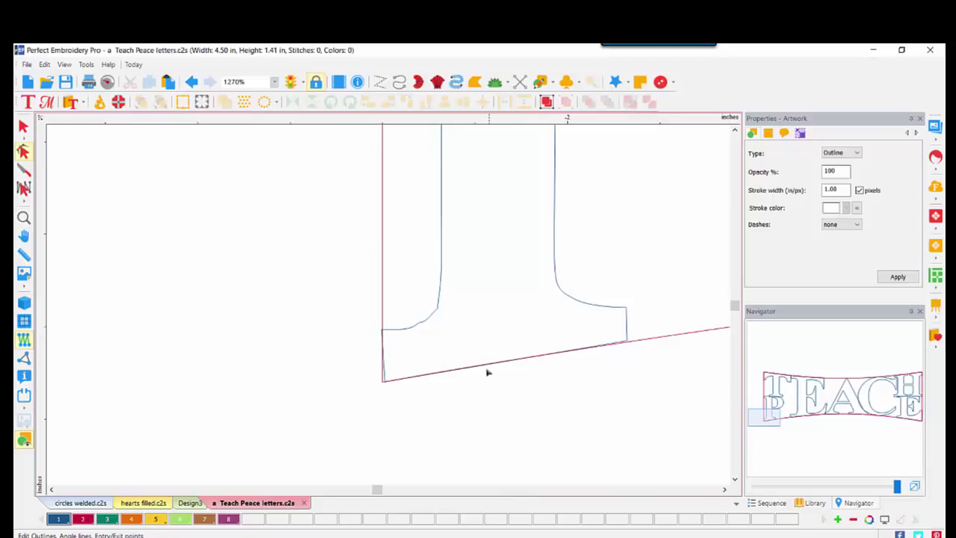
left_click(404, 378)
left_click_drag(386, 384, 382, 381)
left_click_drag(412, 299, 445, 336)
right_click(439, 309)
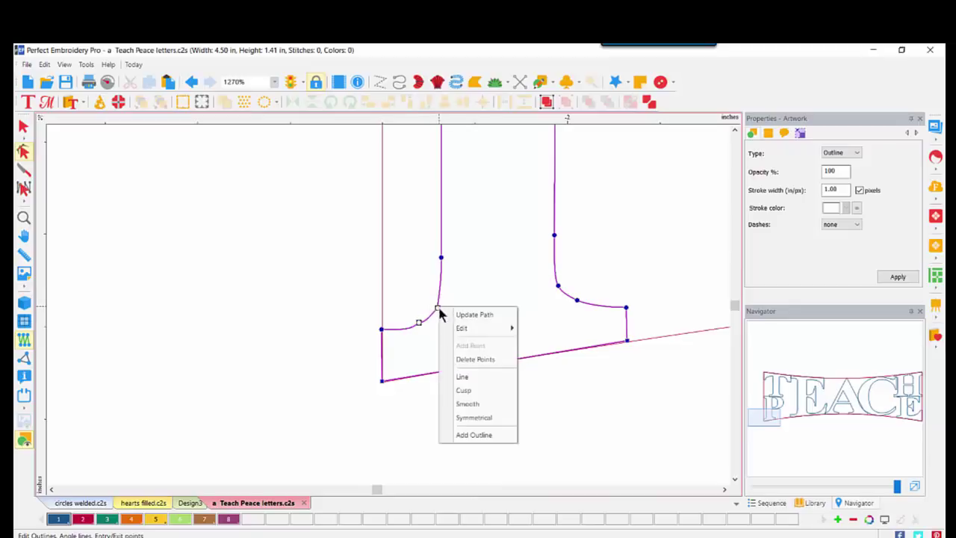
left_click(472, 403)
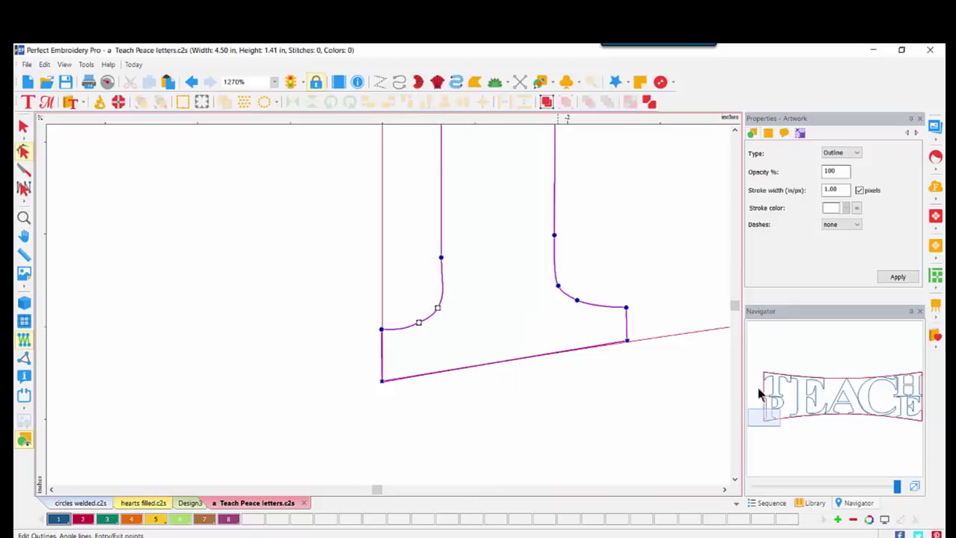
- Adjust the H's upper right corner at the frame corner, and bend its top edge onto the frame curve with an added point
left_click_drag(776, 425, 902, 379)
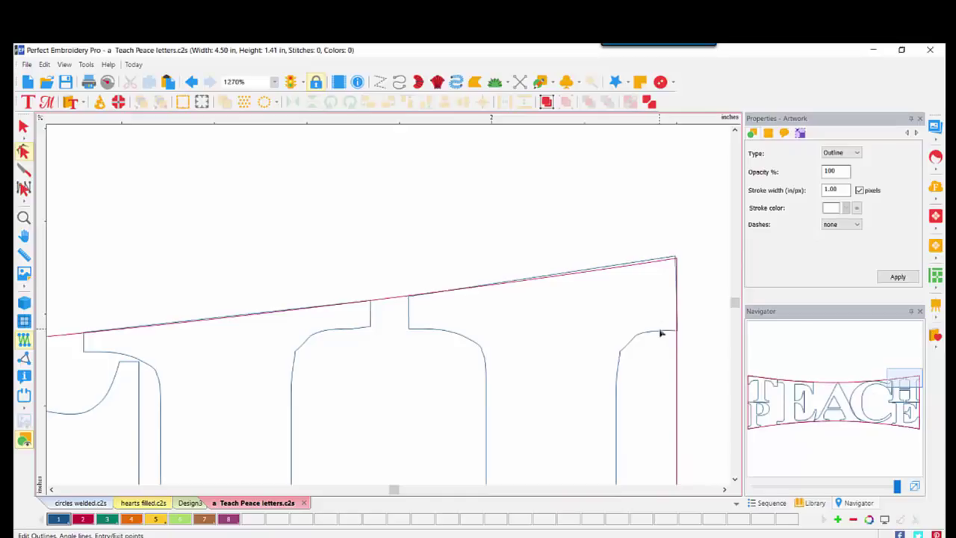
left_click(625, 355)
left_click_drag(678, 258, 676, 257)
right_click(578, 275)
left_click(607, 312)
left_click_drag(577, 271, 579, 273)
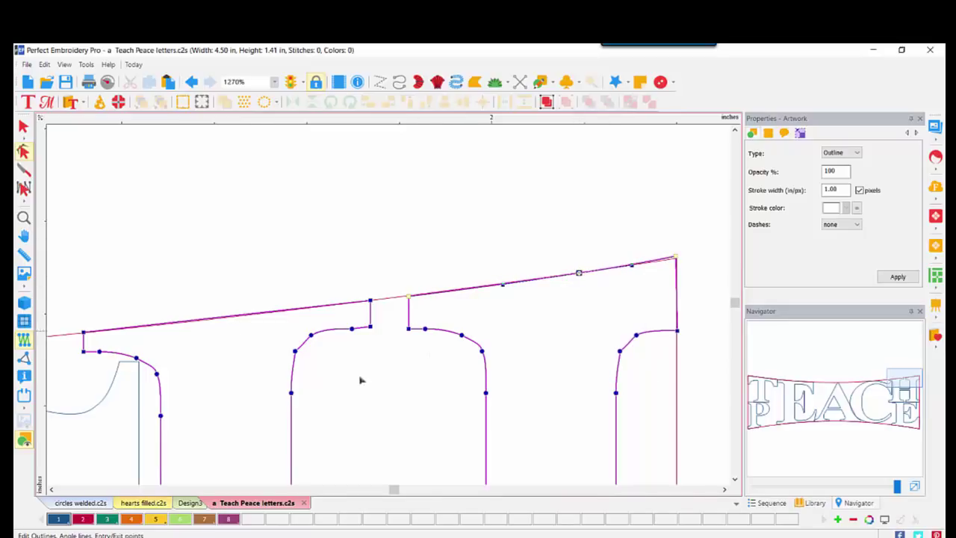
- Save a copy of the whole design under the file name teach
left_click(912, 486)
left_click(22, 127)
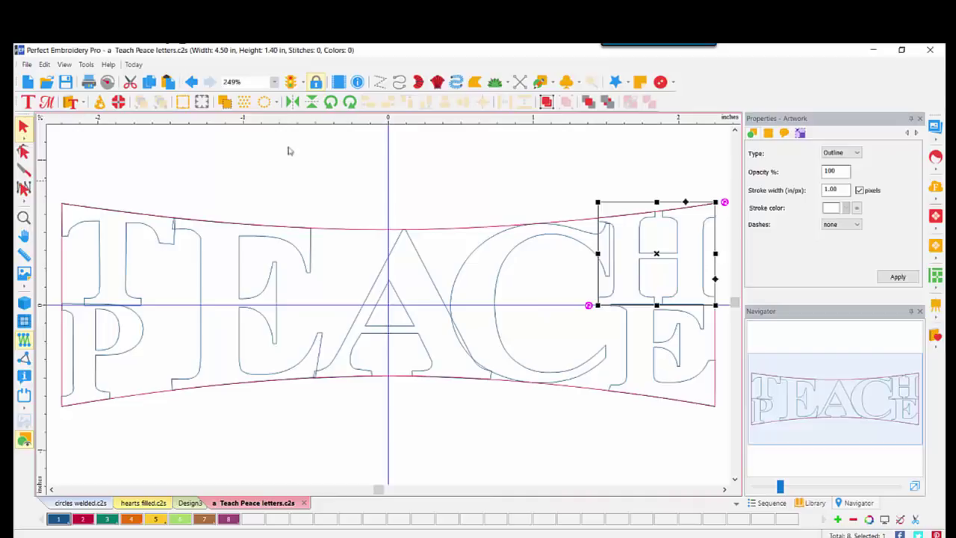
left_click(26, 65)
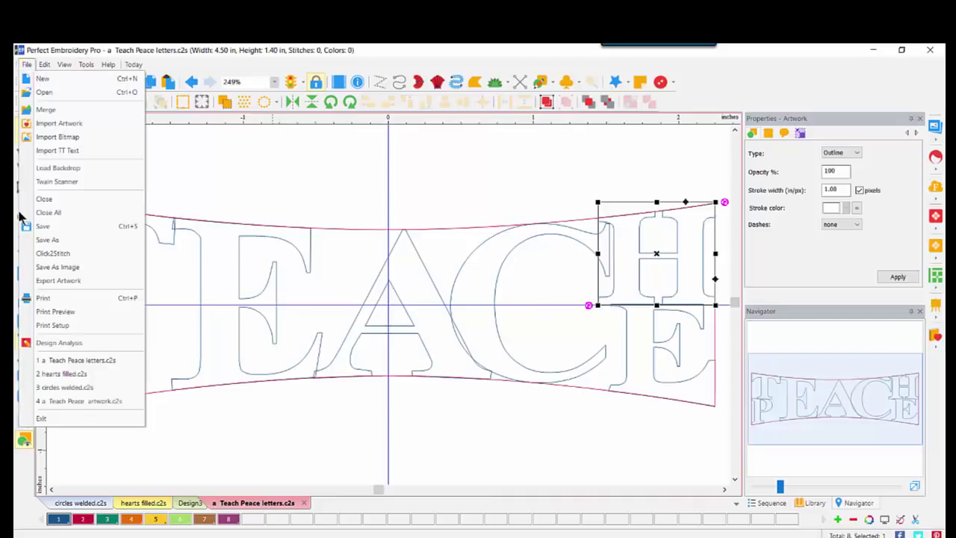
left_click(43, 241)
type("teach")
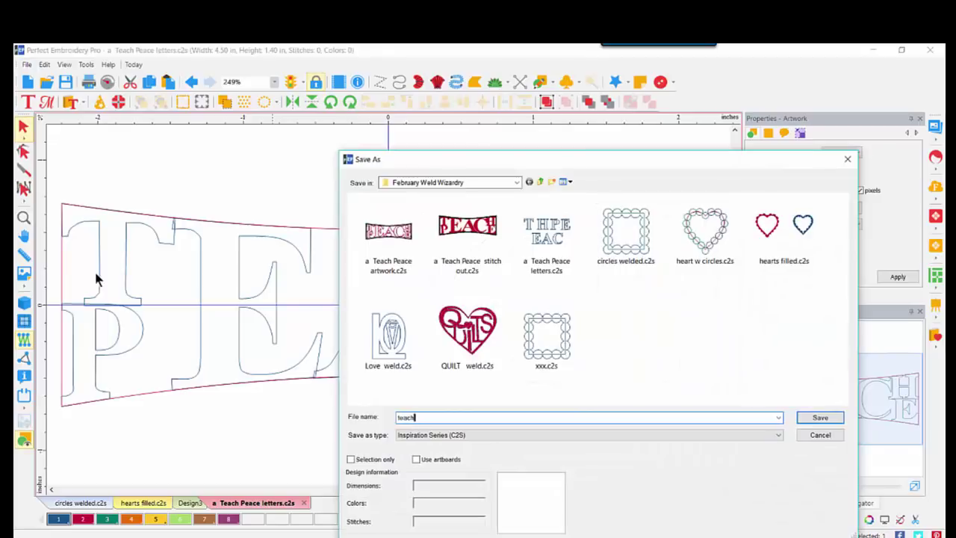
key("Return")
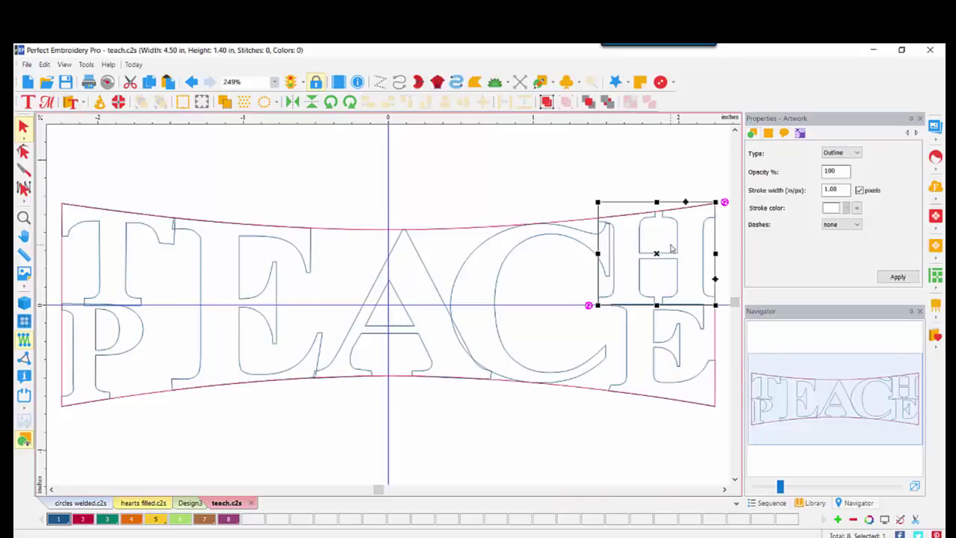
- Weld the H to the small E below it, and weld the C to the joined pair
left_click(632, 363, "shift")
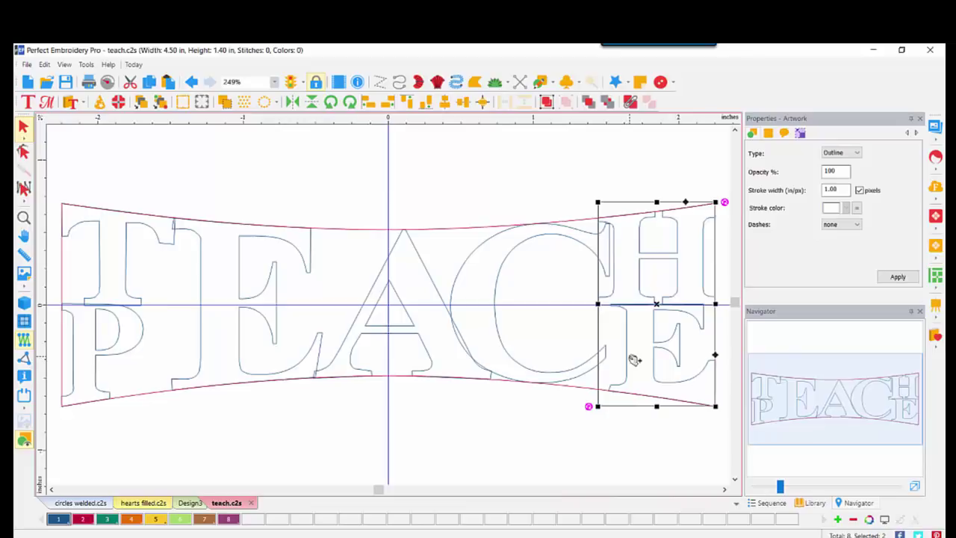
right_click(632, 362)
mouse_move(673, 246)
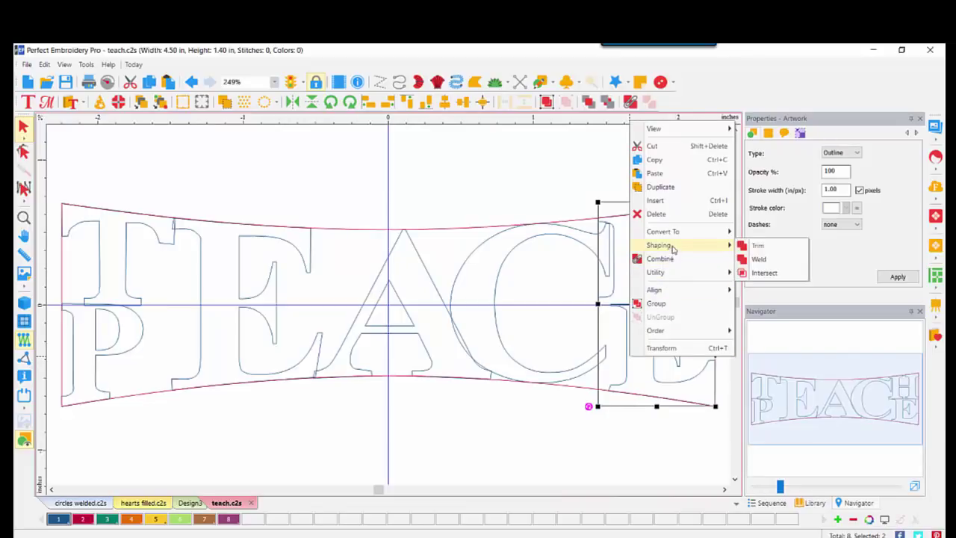
left_click(769, 265)
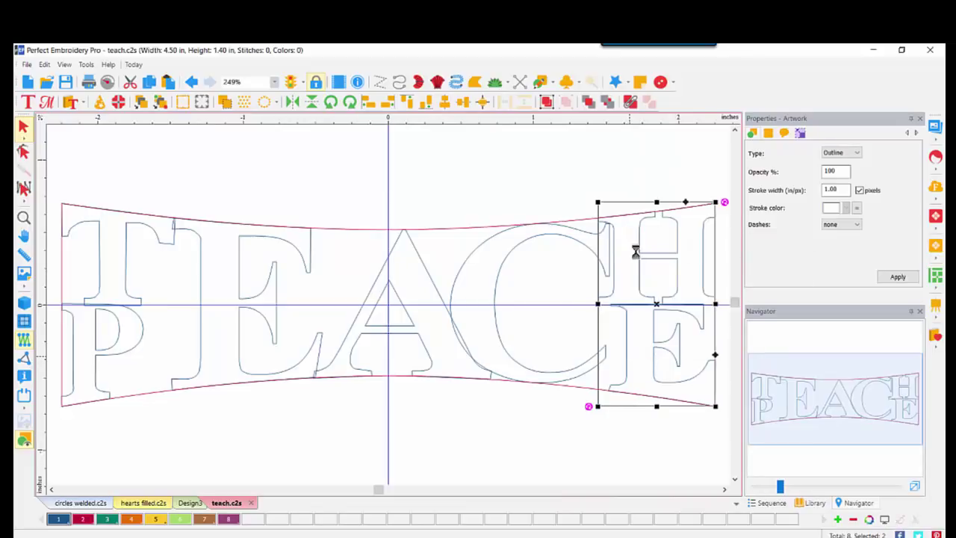
left_click(491, 243, "shift")
right_click(500, 270)
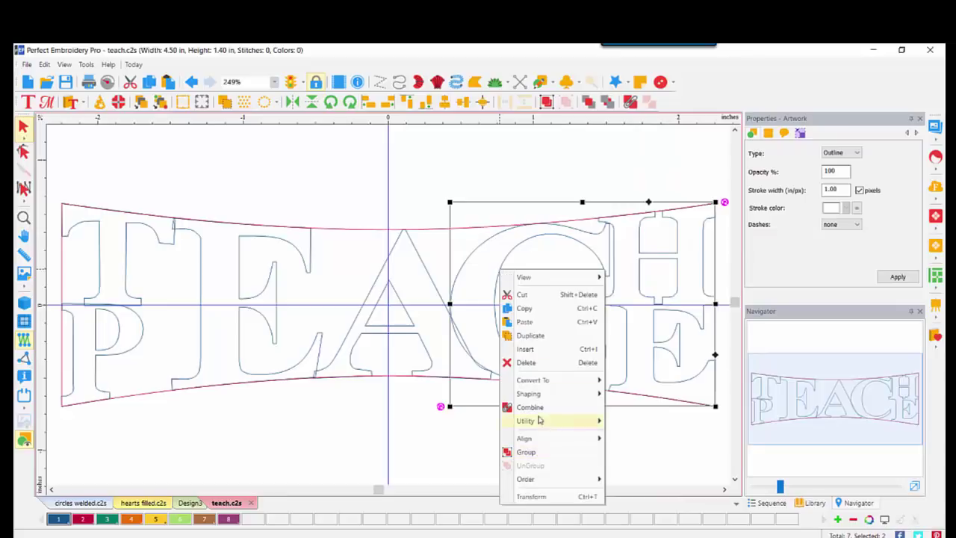
mouse_move(549, 394)
left_click(627, 409)
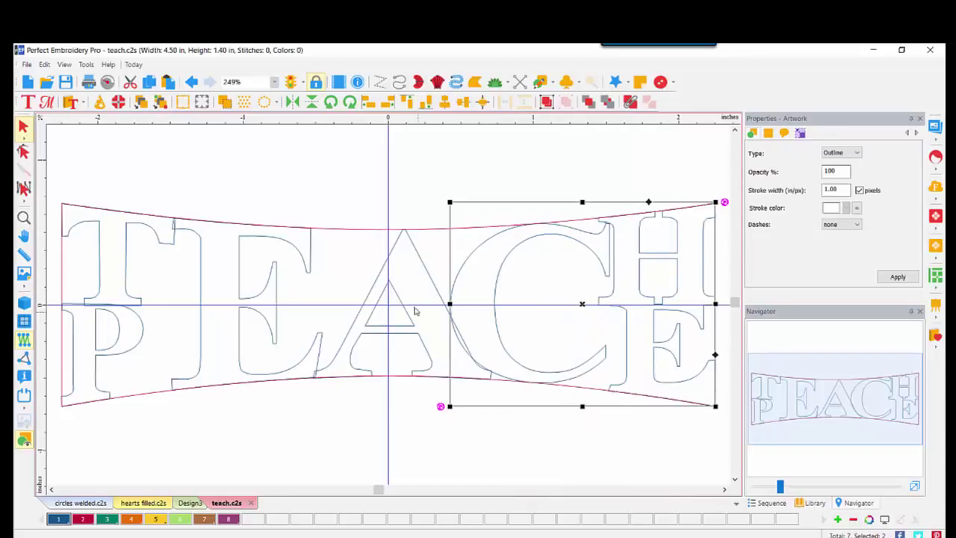
- Weld the A and the large E, one after the other, to the joined C, H and E
left_click(390, 255, "shift")
right_click(392, 284)
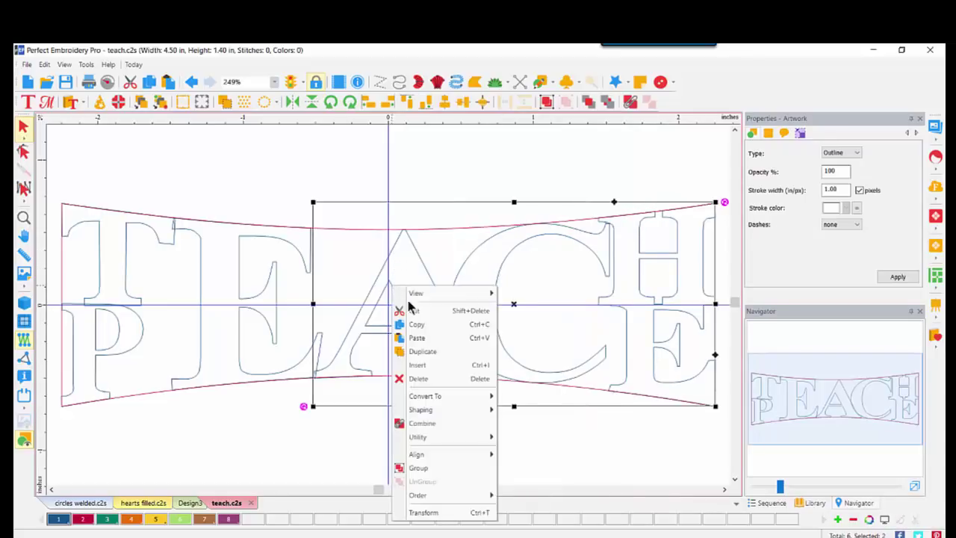
mouse_move(448, 410)
left_click(517, 425)
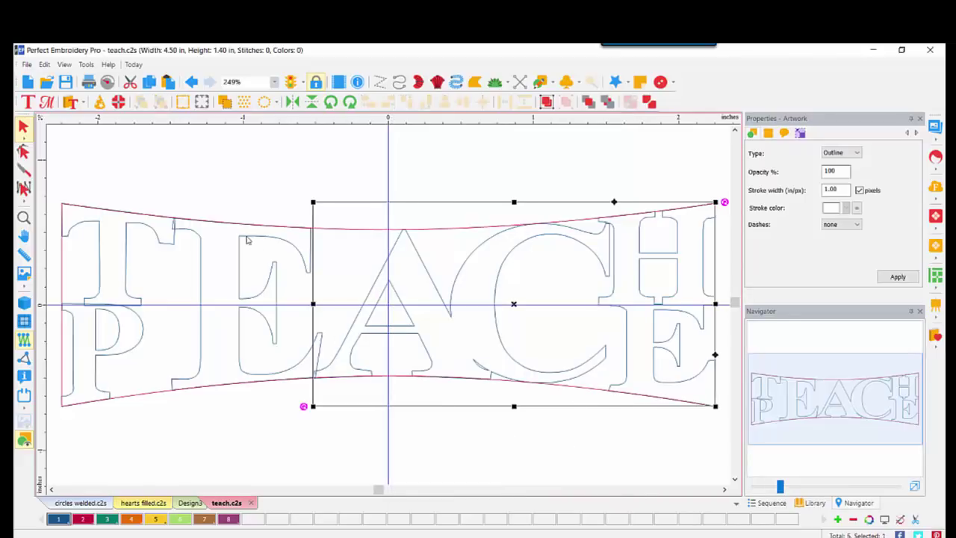
right_click(275, 299)
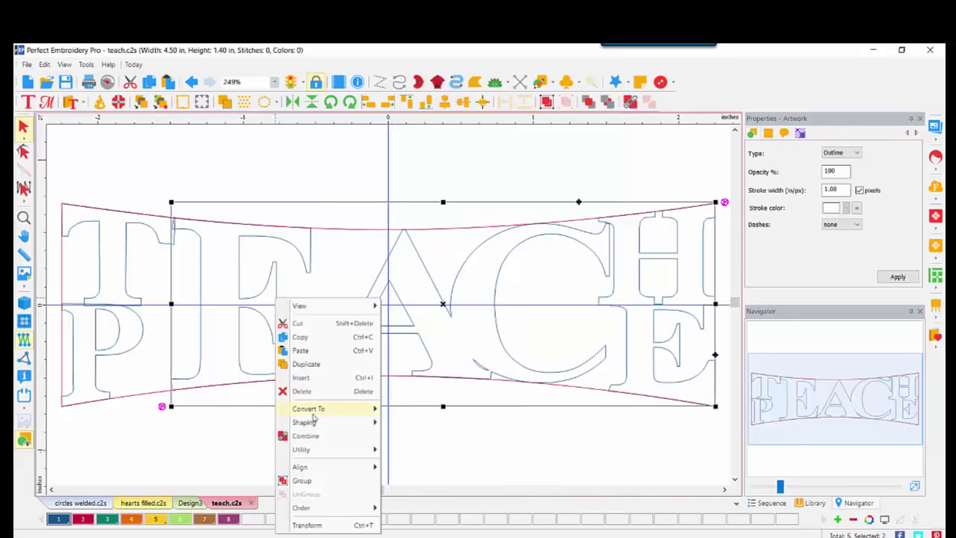
mouse_move(310, 422)
left_click(403, 436)
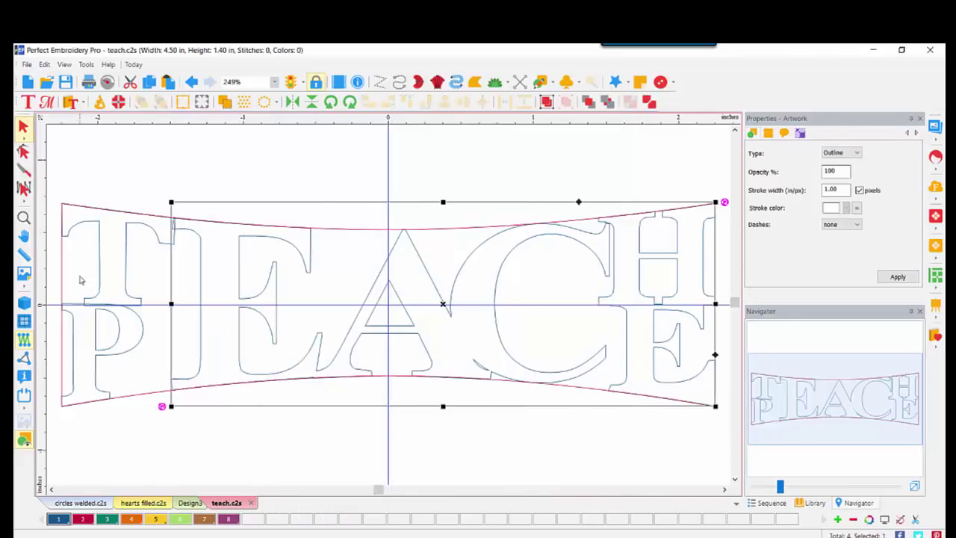
- Weld the T to the joined letters
left_click(131, 235, "shift")
right_click(129, 236)
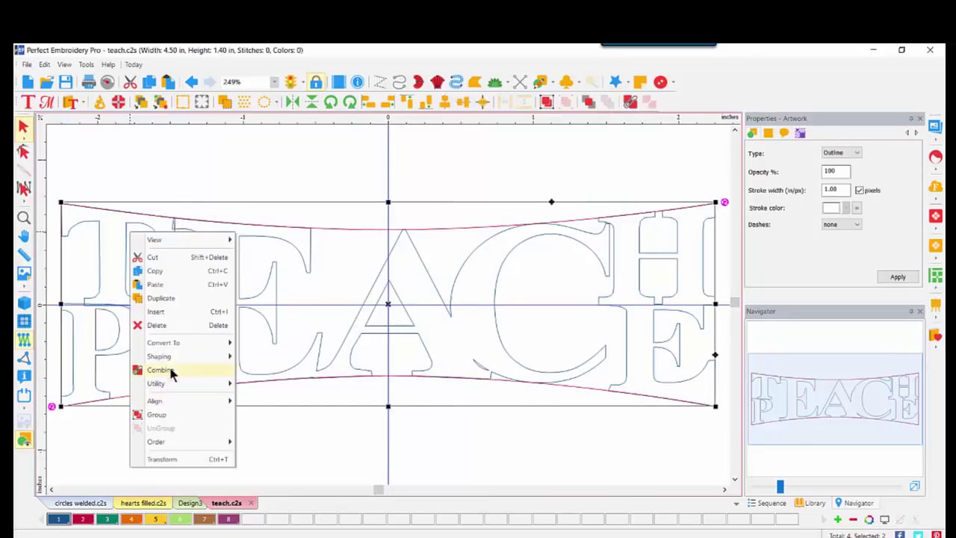
mouse_move(176, 356)
left_click(289, 373)
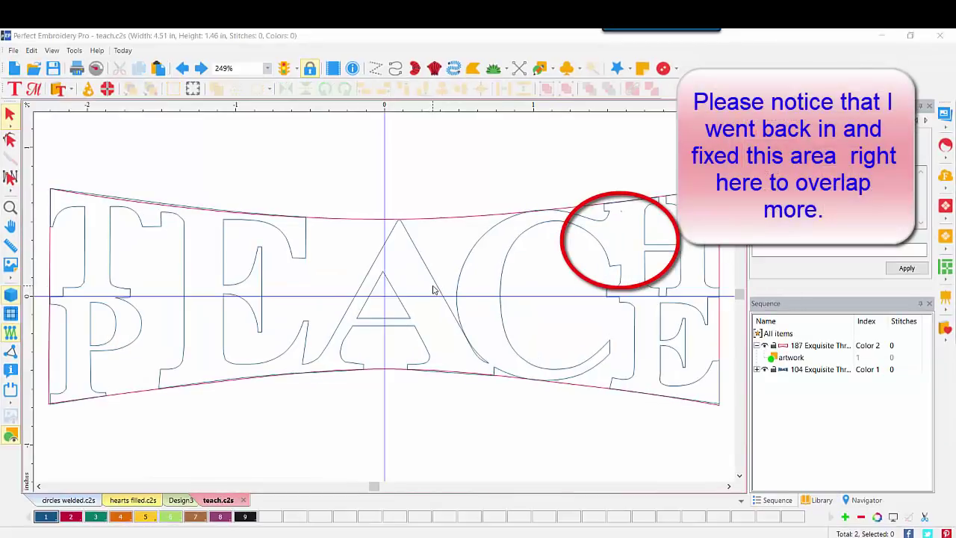
- Convert the welded Teach Peace letter artwork to a complex fill
left_click(436, 286)
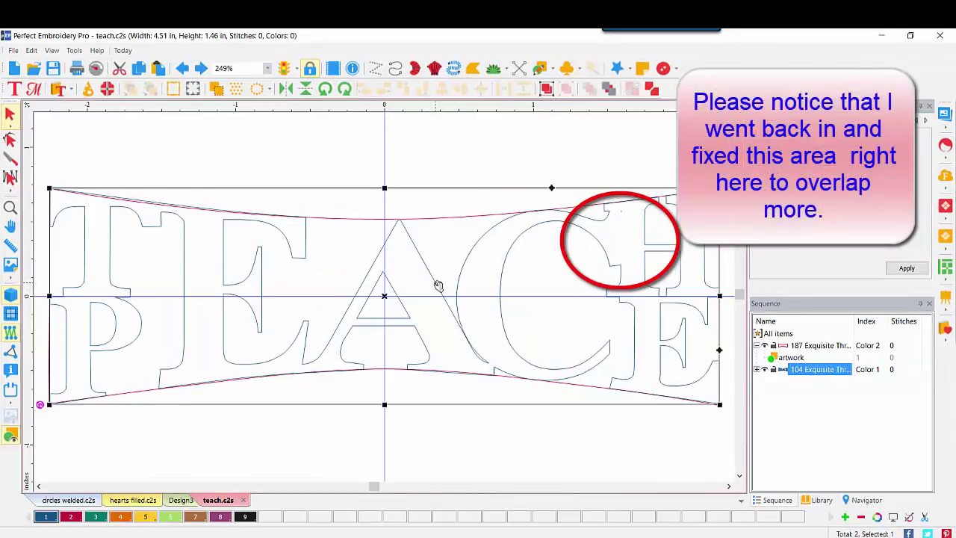
right_click(437, 286)
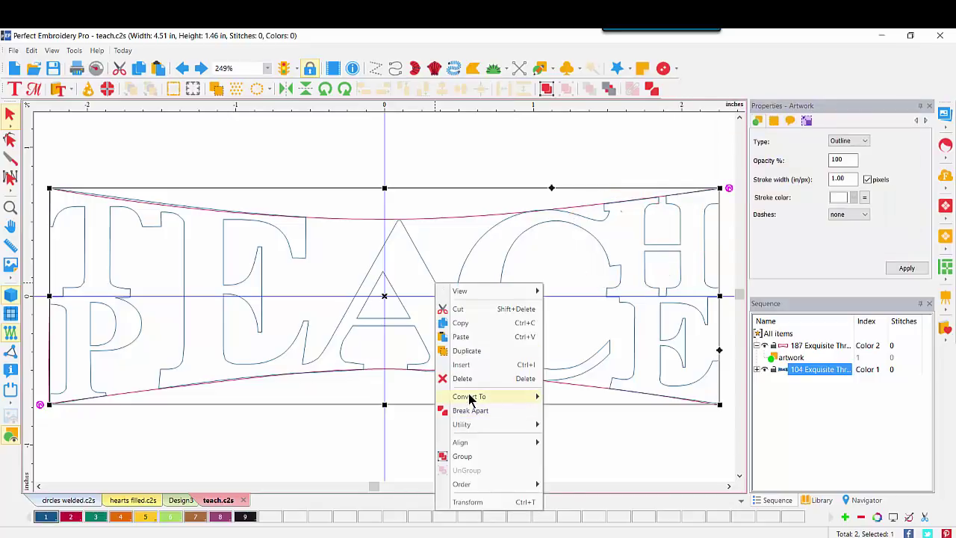
mouse_move(471, 398)
left_click(564, 440)
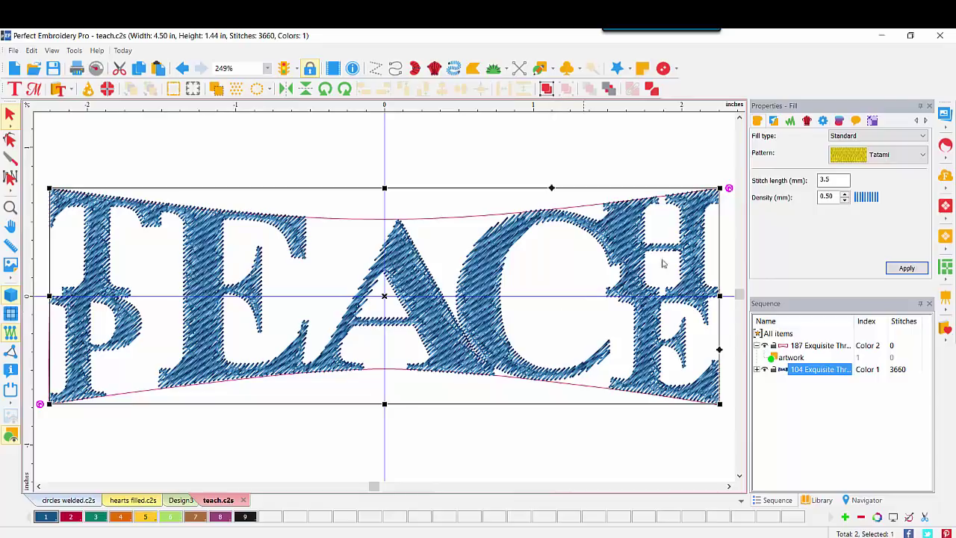
- Set the letter fill's density to 0.30 mm and recolor it with thread color 2
left_click(845, 199)
left_click(845, 200)
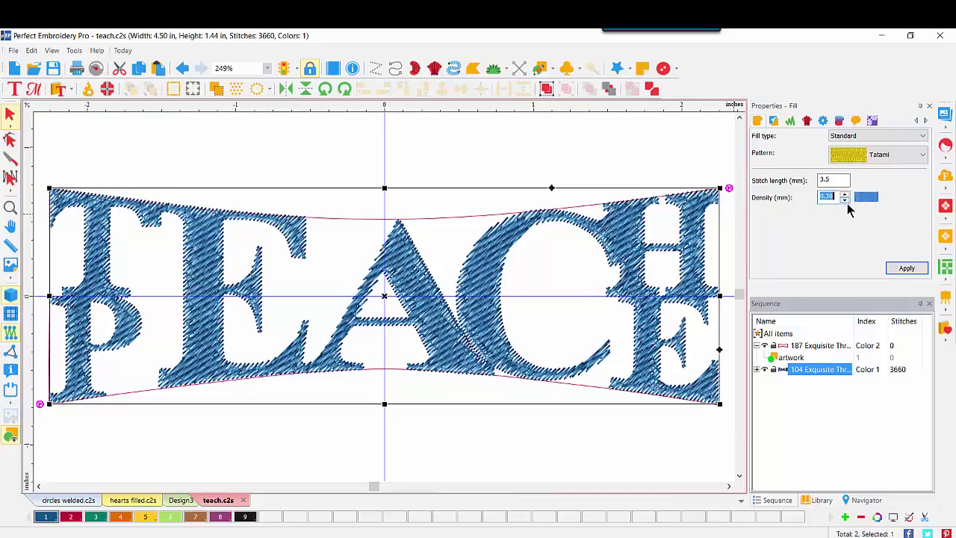
left_click(907, 267)
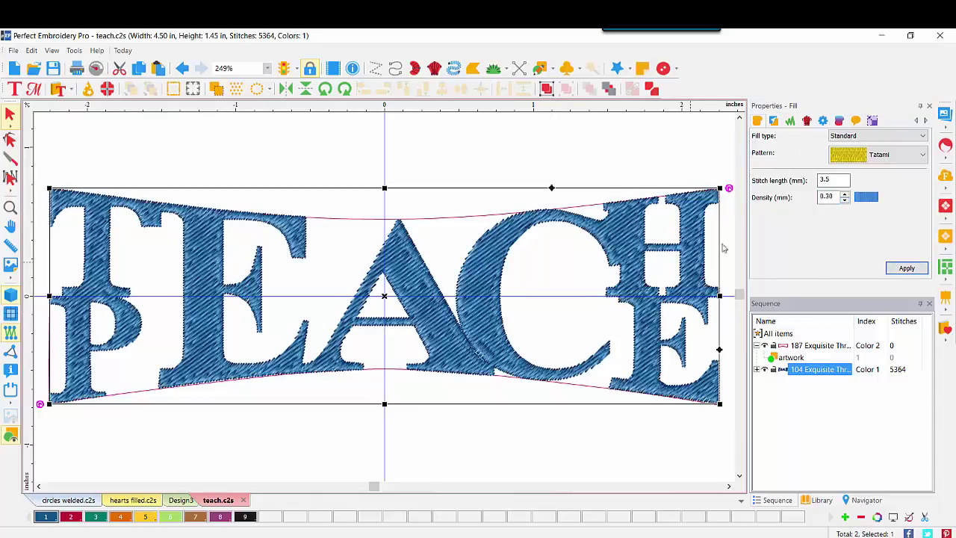
left_click(67, 516)
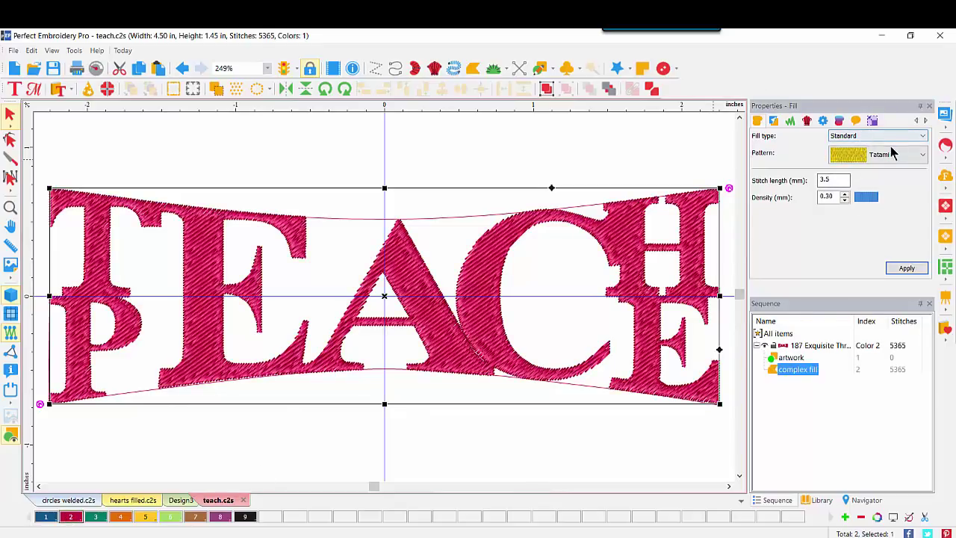
- Try the Brick pattern on the letter fill
left_click(923, 155)
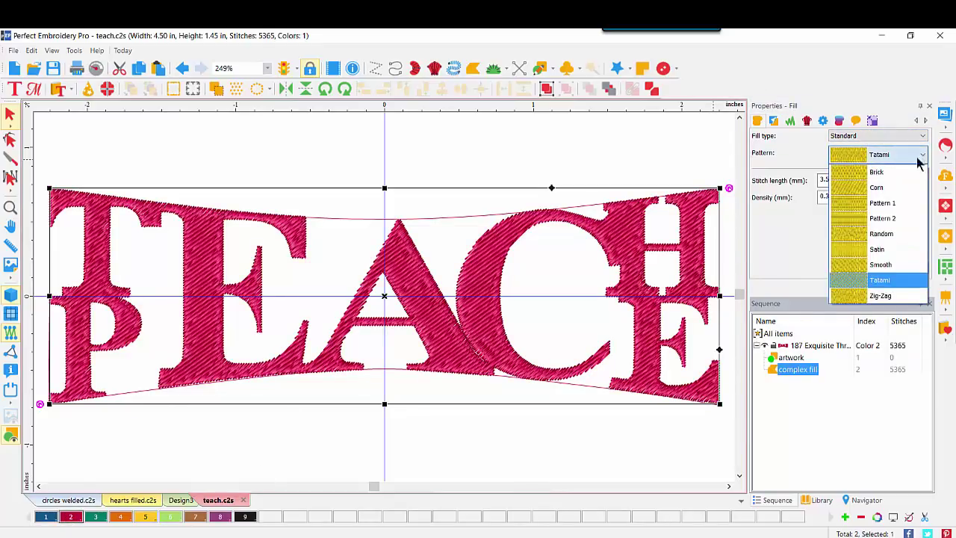
left_click(893, 173)
left_click(902, 267)
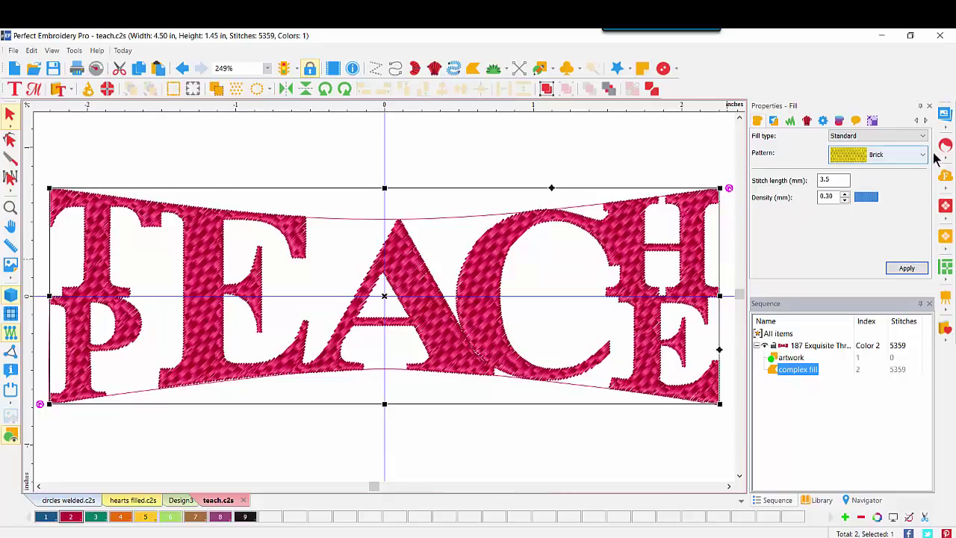
- Apply the Corn pattern to the letter fill and deselect it
left_click(923, 157)
left_click(882, 191)
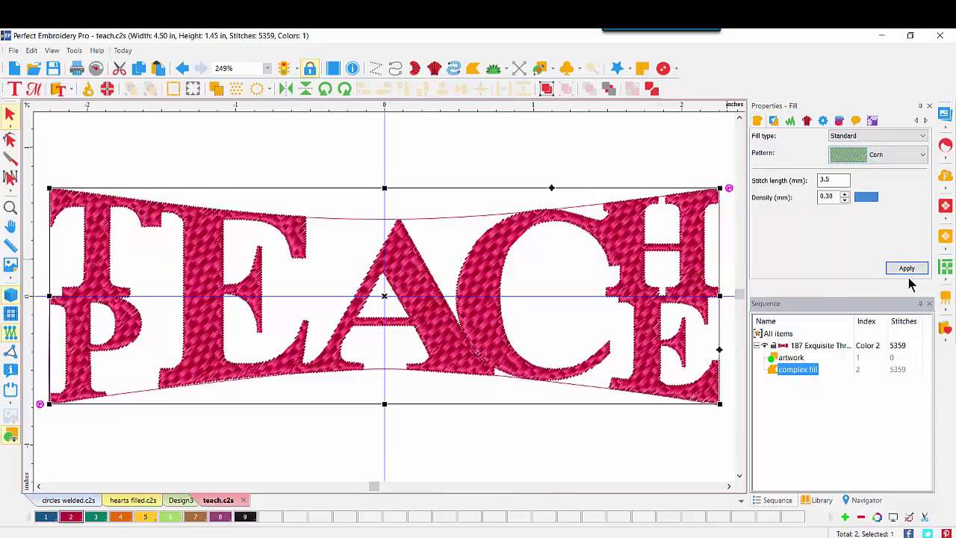
left_click(906, 269)
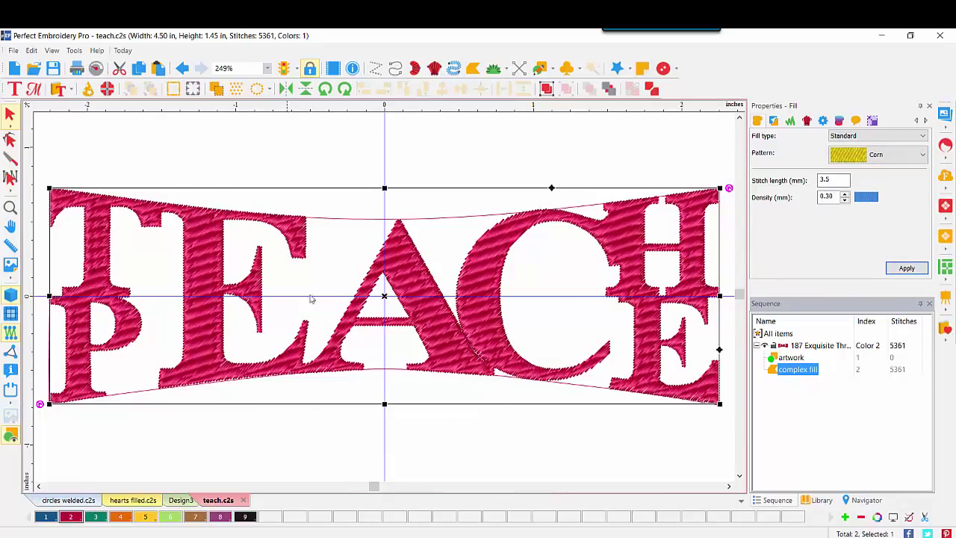
left_click(438, 401)
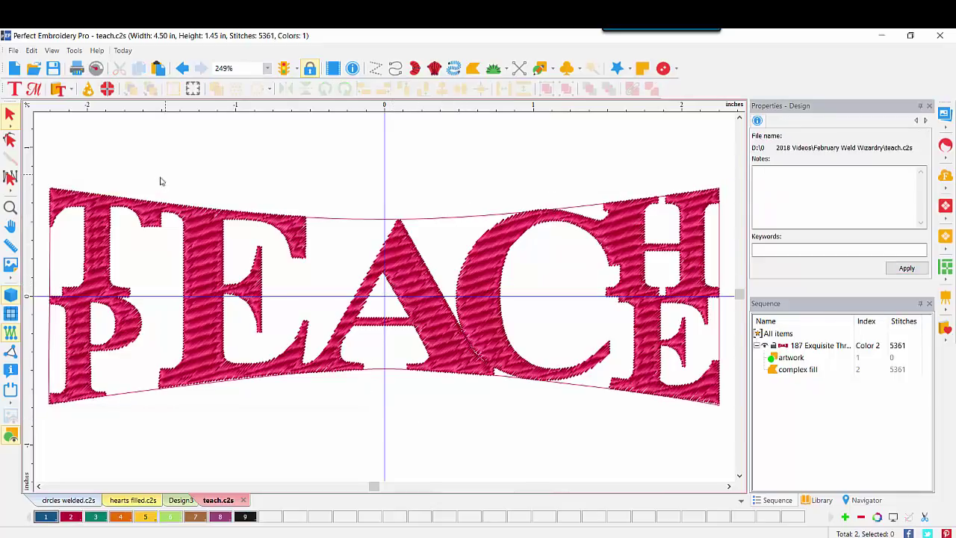
- Recolor the curved frame artwork with thread color 1 and create a single 0.08 in outline around its outside
left_click(437, 222)
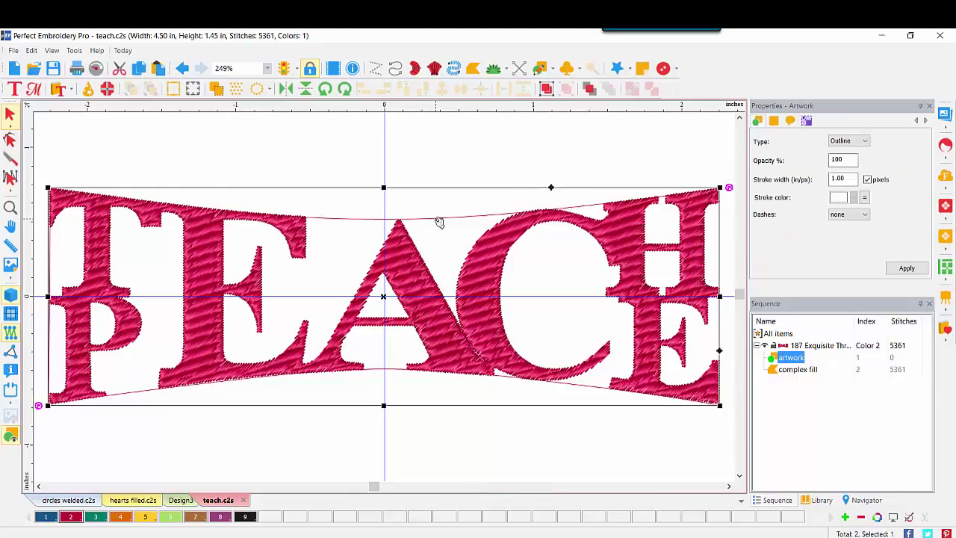
left_click(38, 517)
right_click(344, 218)
key("Escape")
right_click(343, 218)
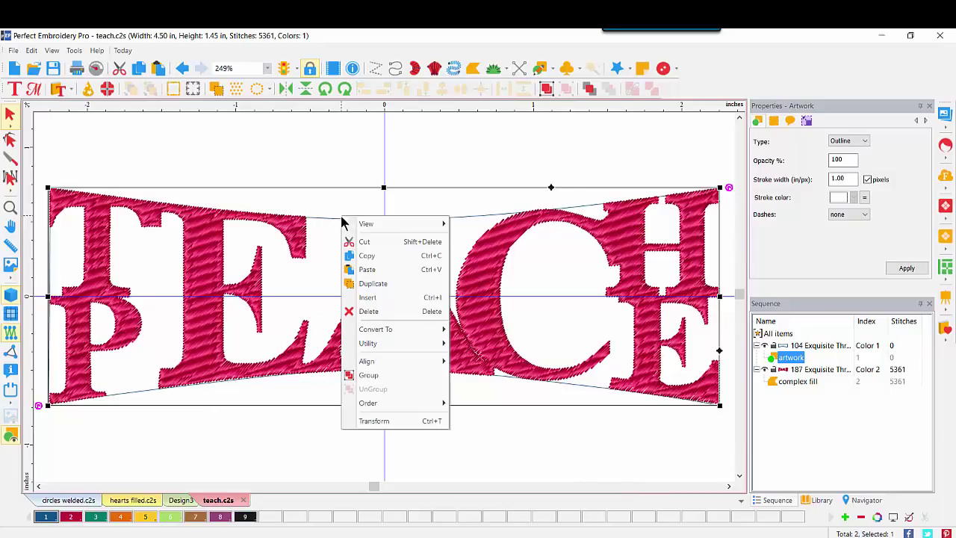
mouse_move(366, 344)
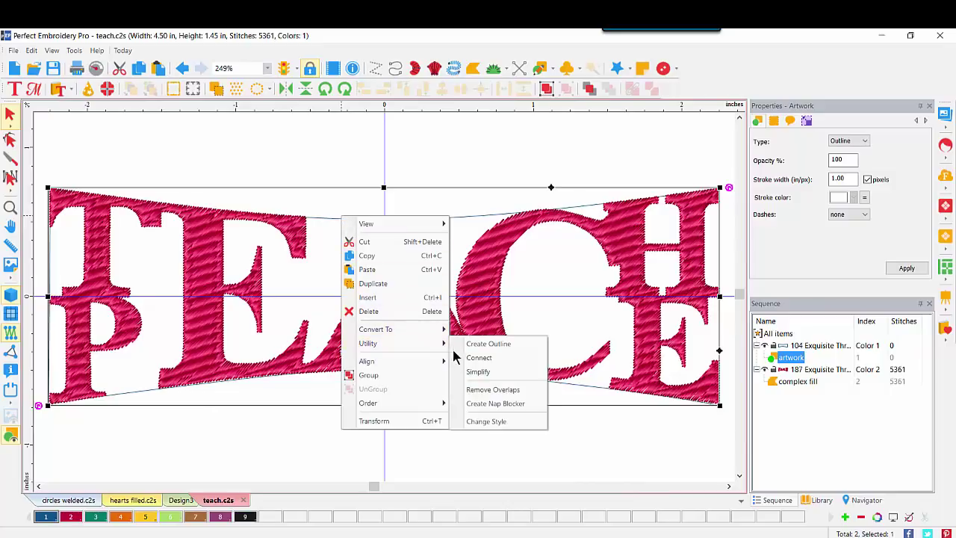
left_click(487, 344)
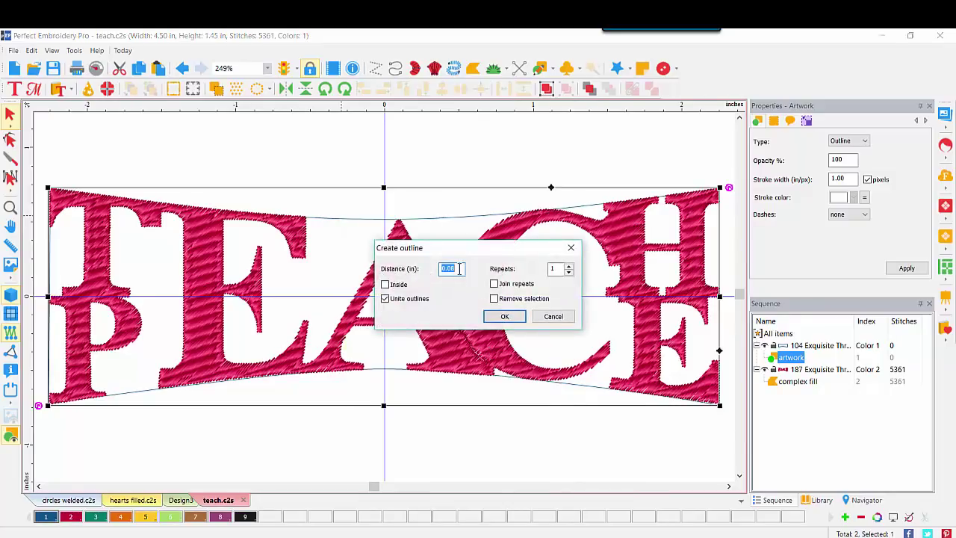
left_click(490, 317)
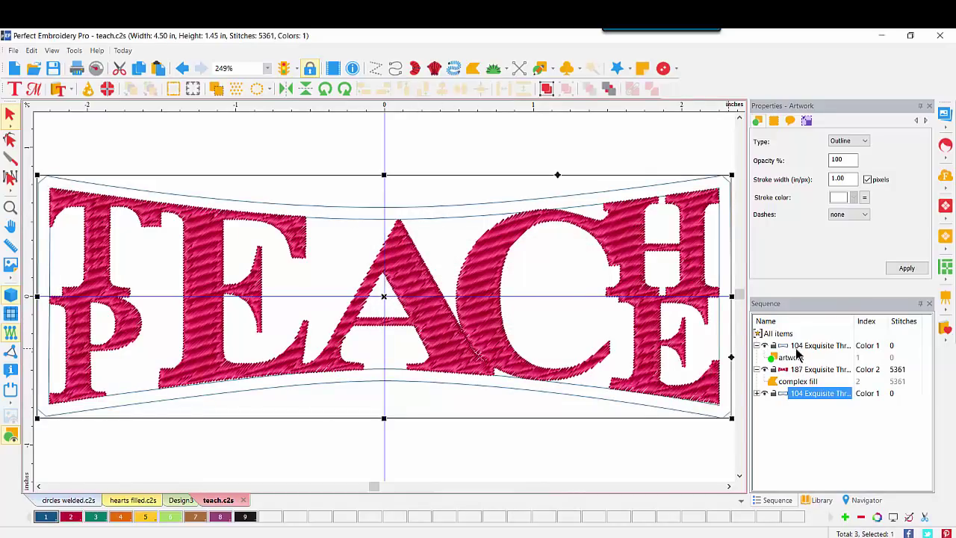
- Combine the original frame artwork with its outer outline and convert the combined shape to a complex fill
left_click(808, 345)
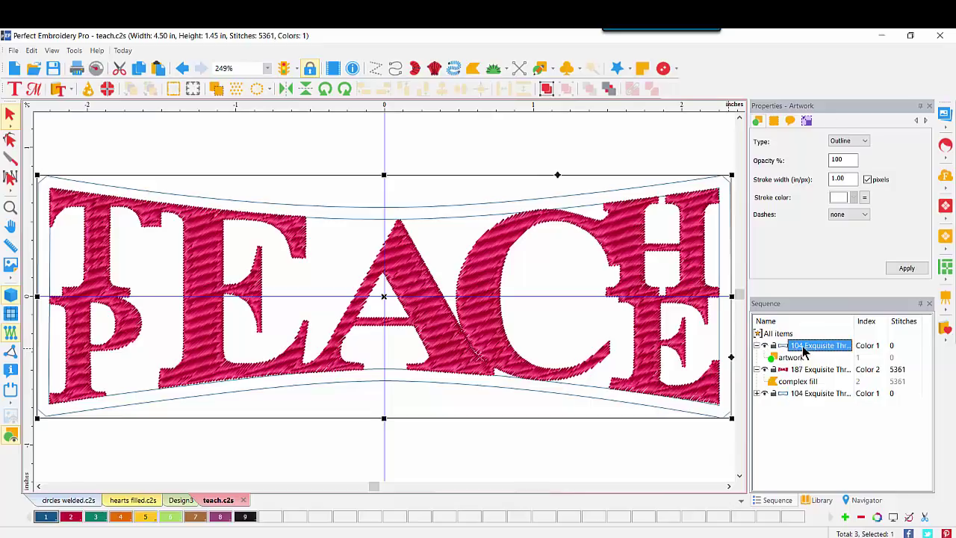
left_click(805, 394, "ctrl")
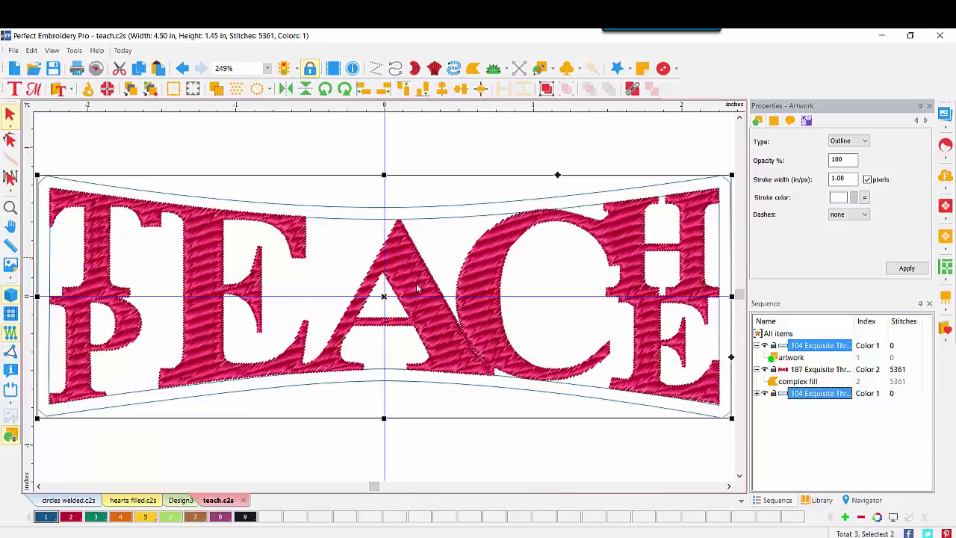
left_click(632, 89)
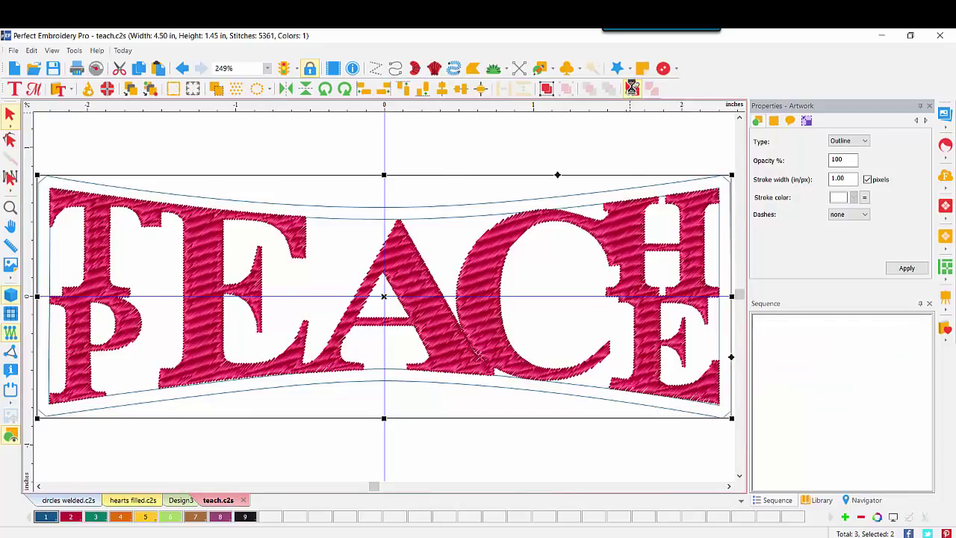
right_click(446, 212)
mouse_move(535, 327)
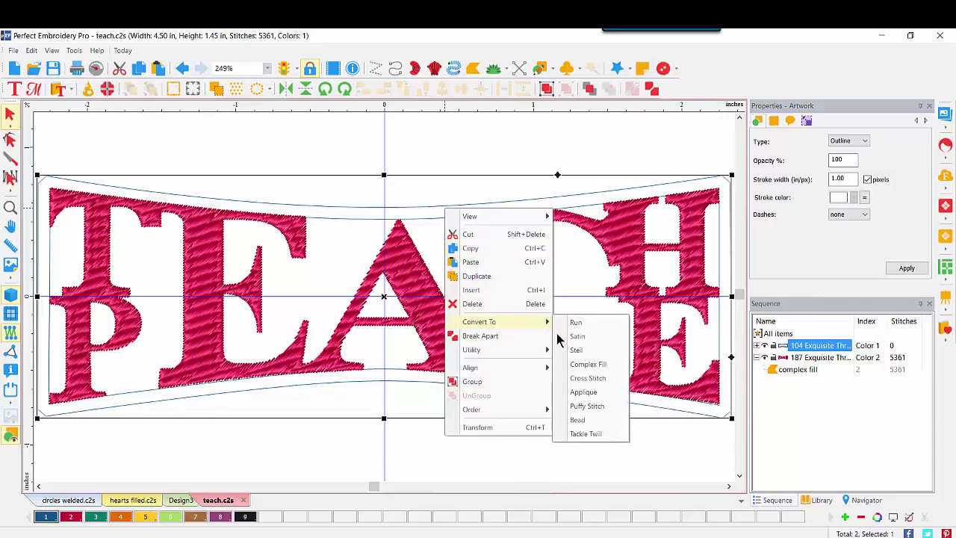
left_click(573, 364)
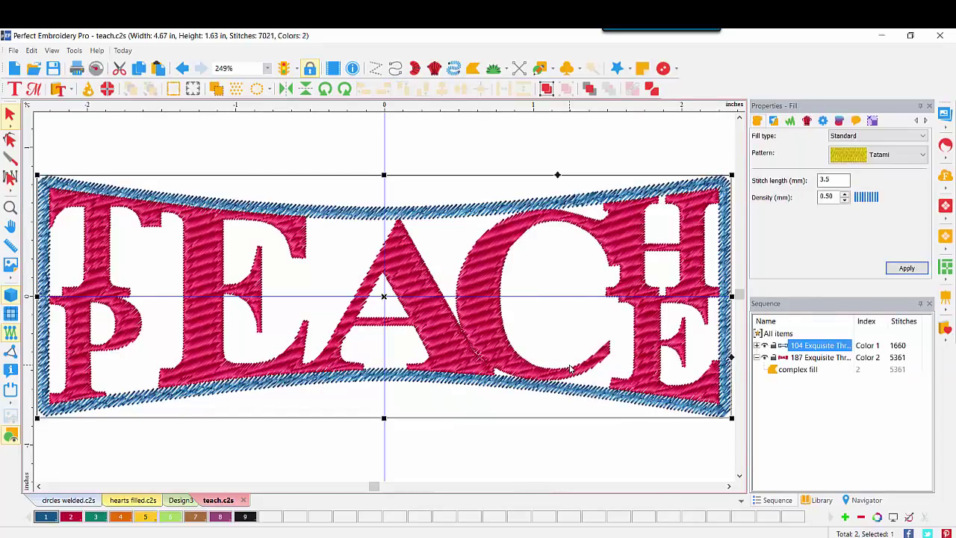
- Set the blue border fill's density to 0.30 mm and deselect the border
left_click(844, 199)
left_click(904, 268)
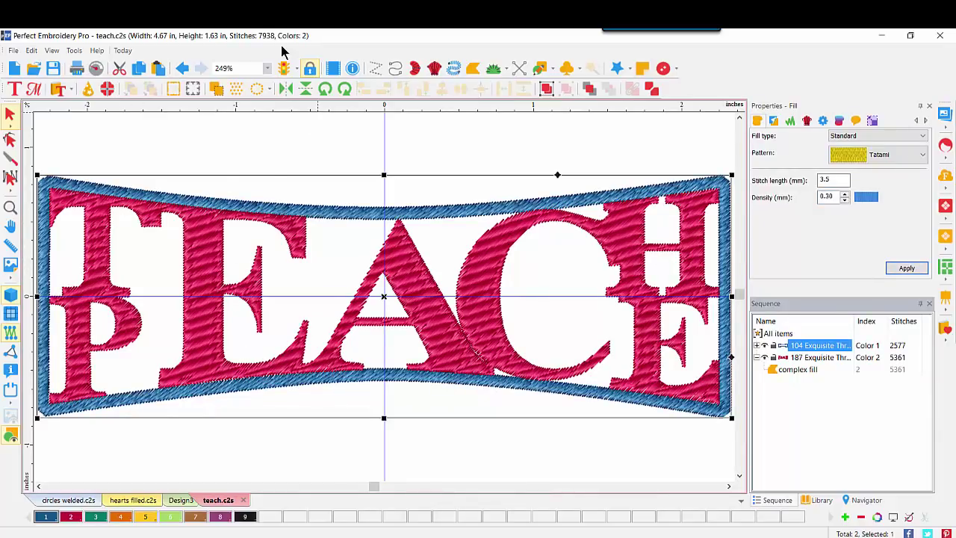
left_click(266, 68)
left_click(226, 182)
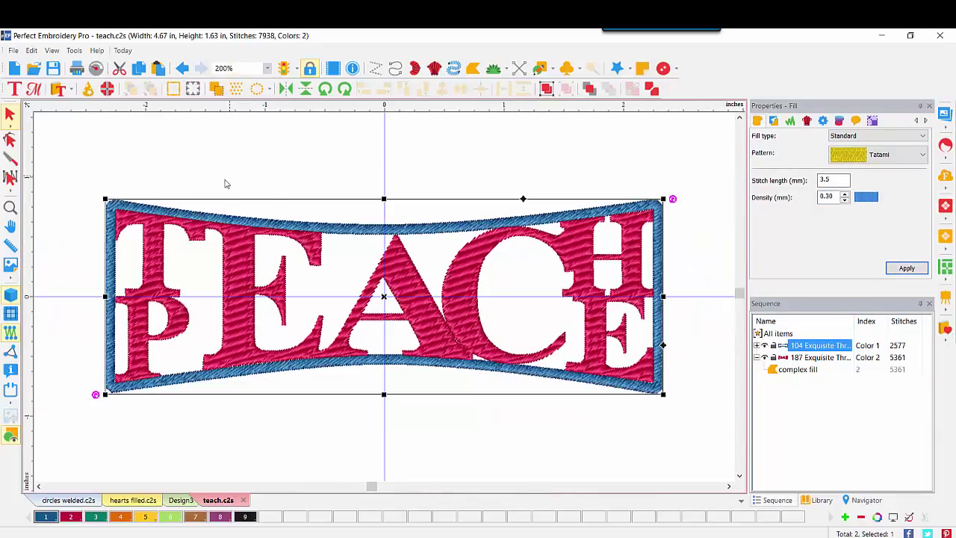
left_click(127, 158)
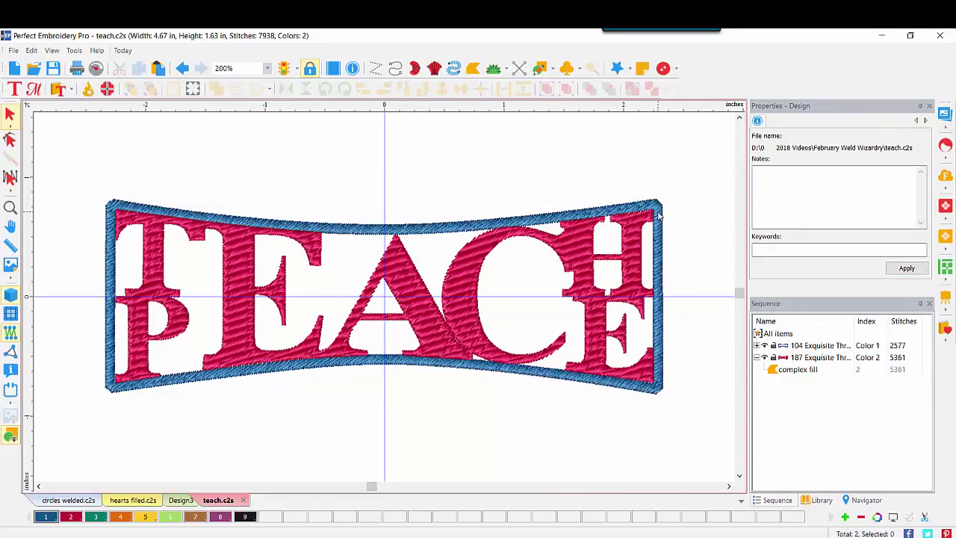
- Place a vertical guideline along the border's outer left edge and a horizontal guideline at the peak of its upper-left corner
left_click(866, 499)
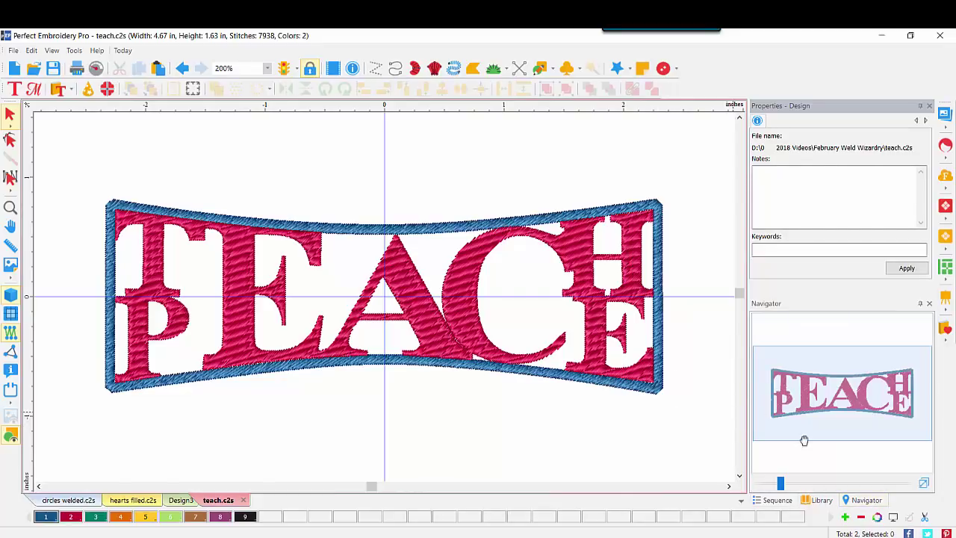
left_click_drag(781, 483, 835, 483)
left_click_drag(853, 419, 793, 413)
left_click_drag(834, 483, 818, 483)
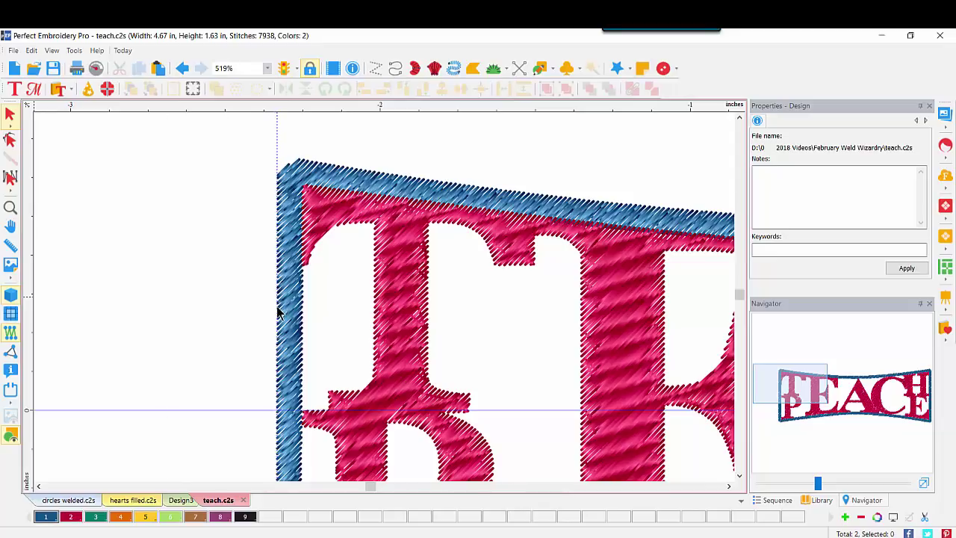
left_click_drag(371, 104, 365, 157)
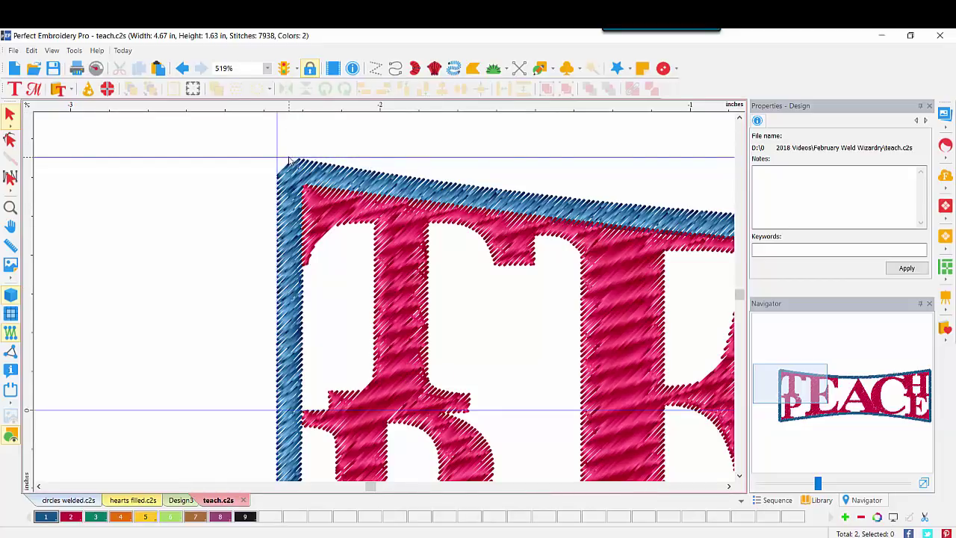
- Square off the border's upper-left corner by adding a line-type outline point there and moving it to the guideline intersection
left_click_drag(817, 484, 866, 483)
left_click_drag(775, 385, 770, 372)
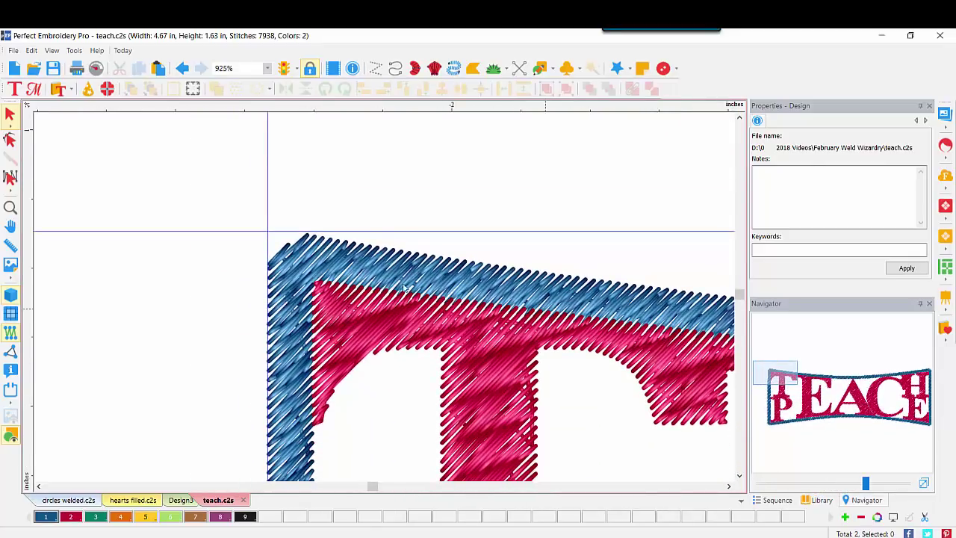
left_click(305, 237)
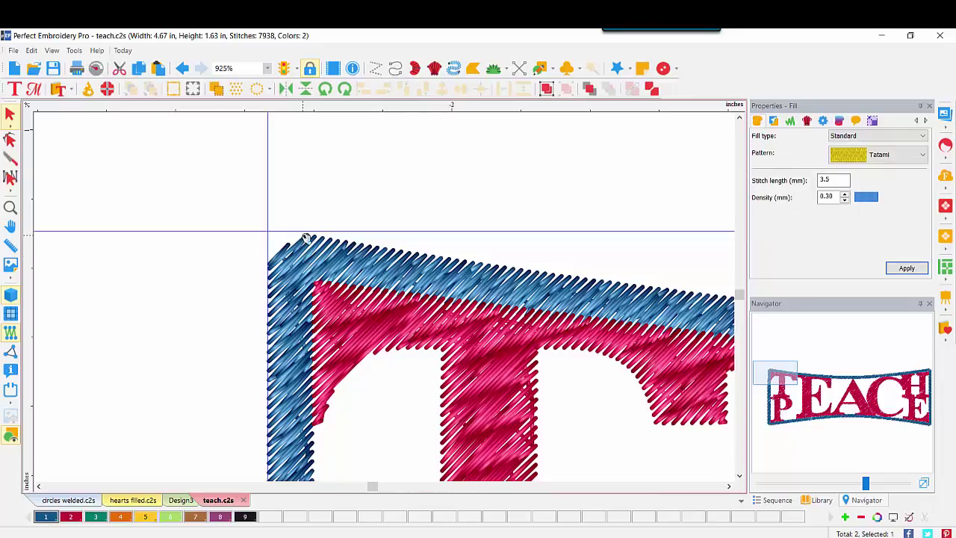
left_click(10, 139)
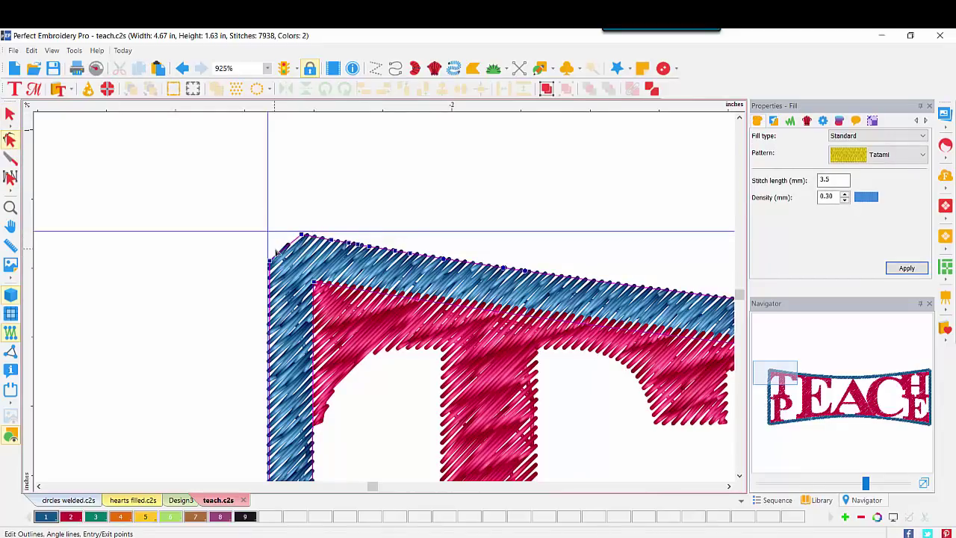
right_click(284, 251)
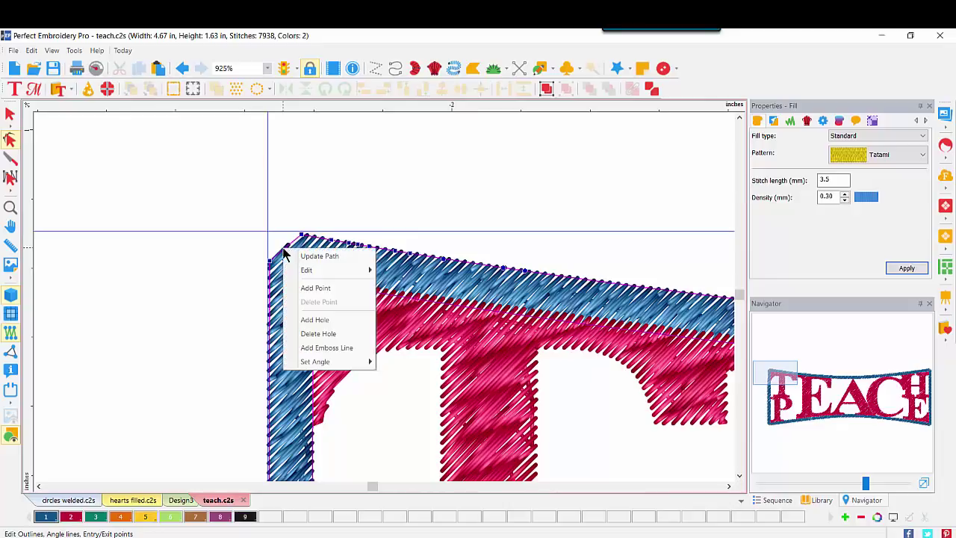
left_click(305, 287)
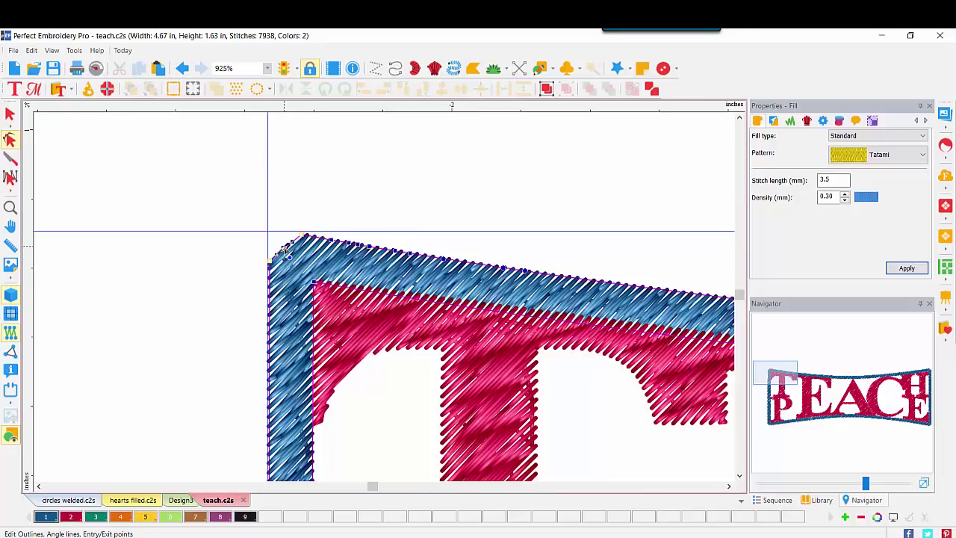
right_click(286, 252)
left_click(309, 318)
left_click_drag(286, 254, 268, 230)
left_click(904, 269)
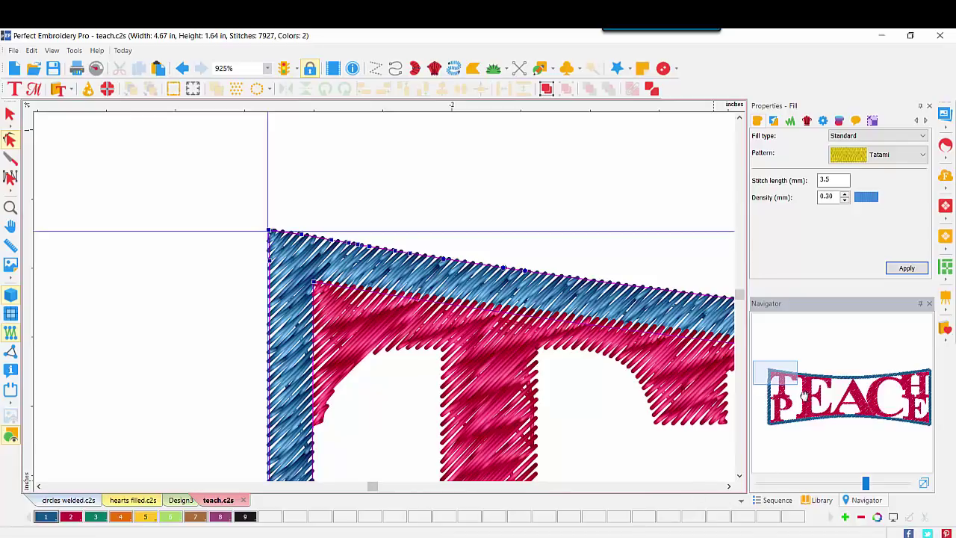
- Add a guideline along the border's lower-left corner and square that corner by moving a new cusp point to the guideline intersection
left_click_drag(781, 371, 779, 422)
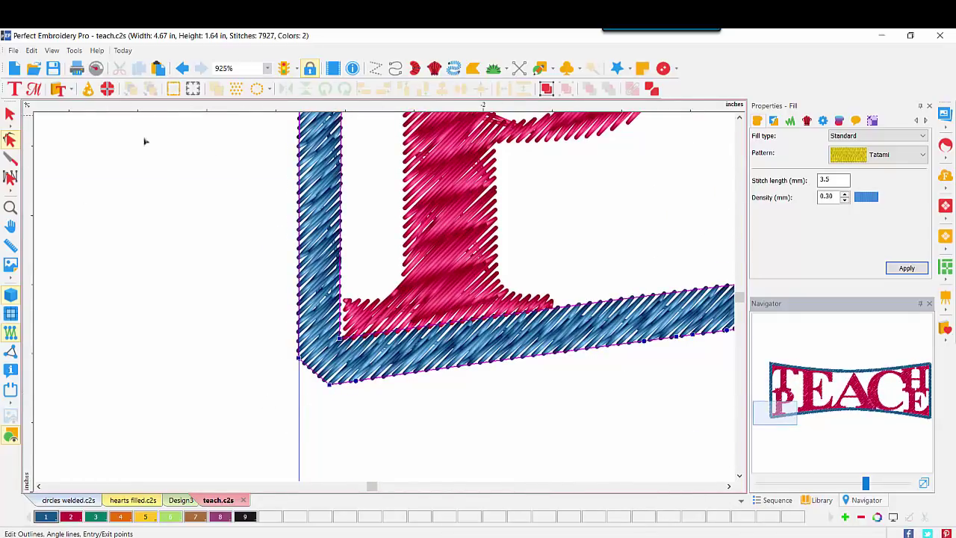
left_click_drag(125, 106, 104, 390)
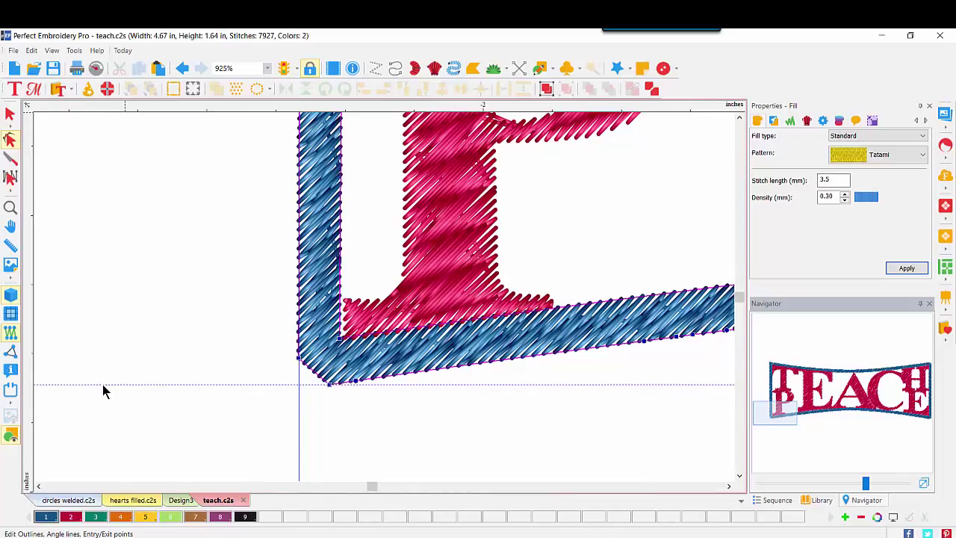
right_click(312, 371)
left_click(334, 413)
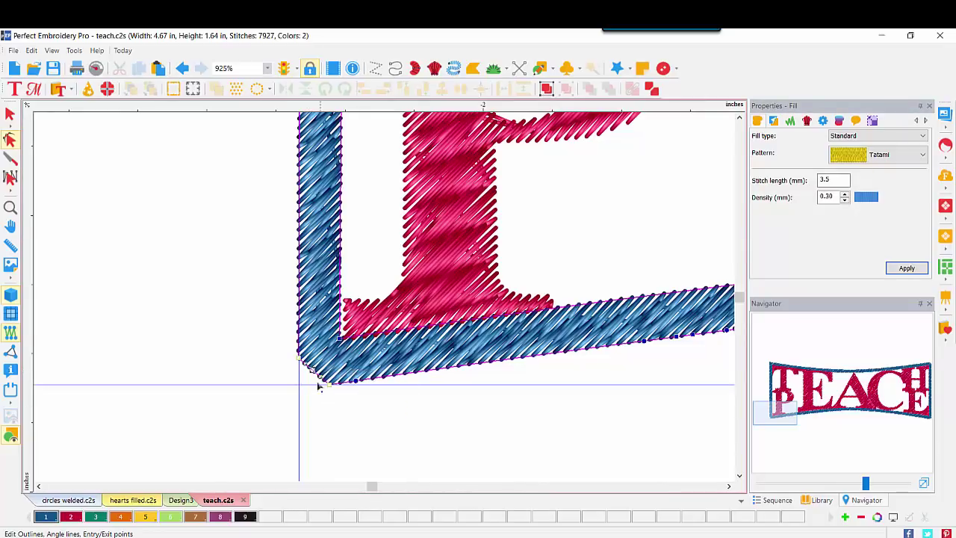
right_click(312, 370)
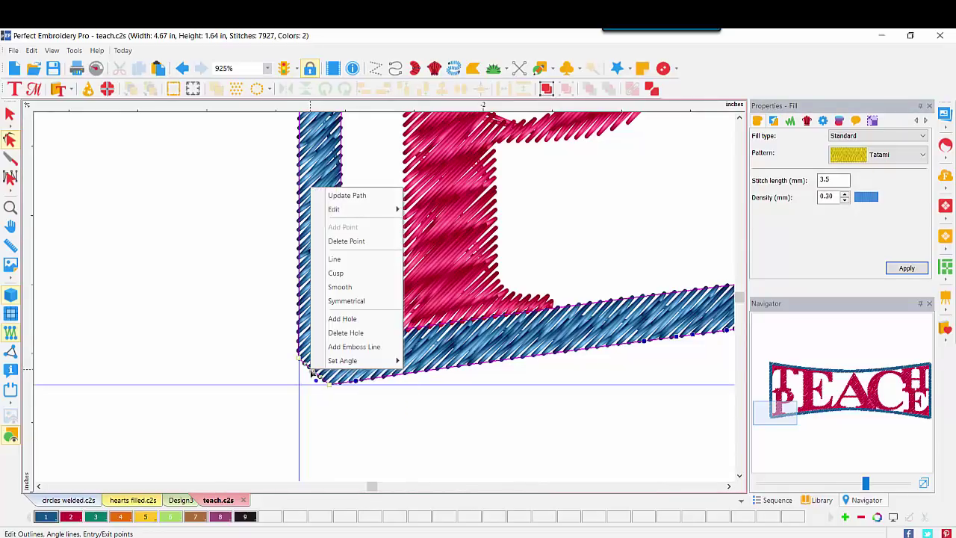
left_click(340, 273)
left_click_drag(311, 372, 299, 386)
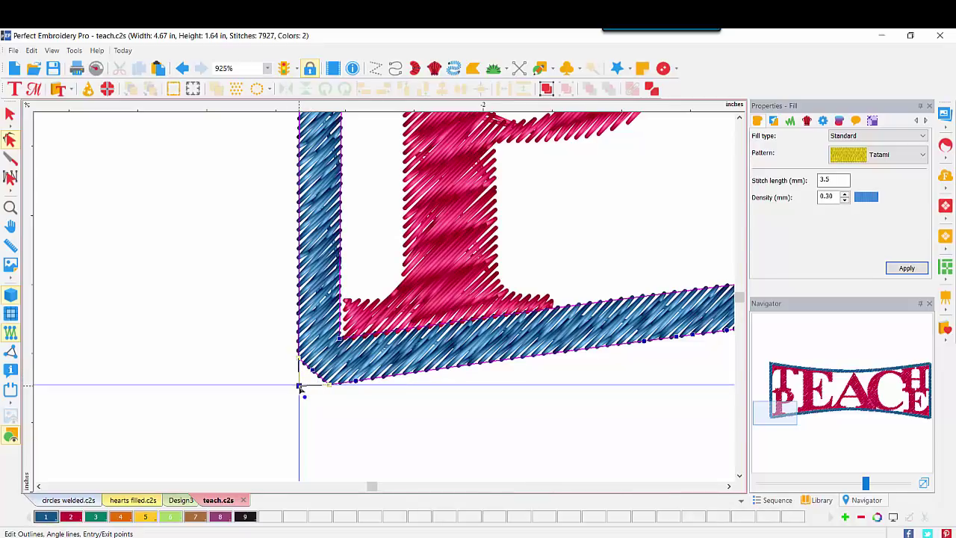
left_click(919, 271)
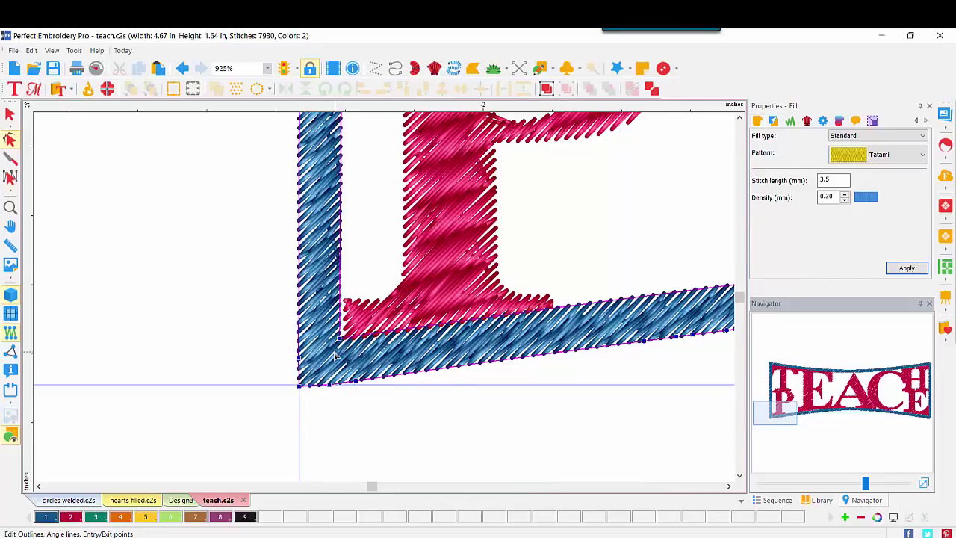
- Finish editing the border's outline points and remove all guidelines from the design
left_click(924, 484)
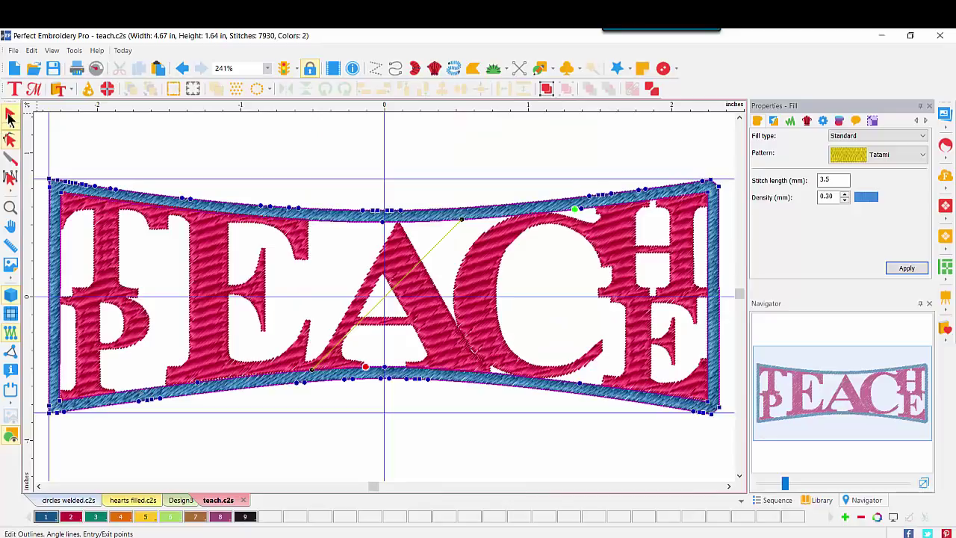
left_click(10, 114)
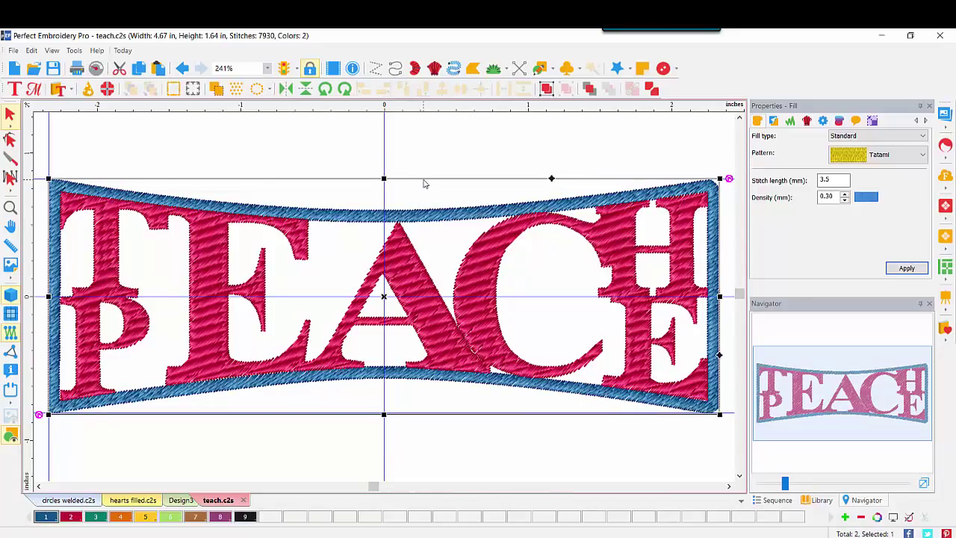
right_click(24, 247)
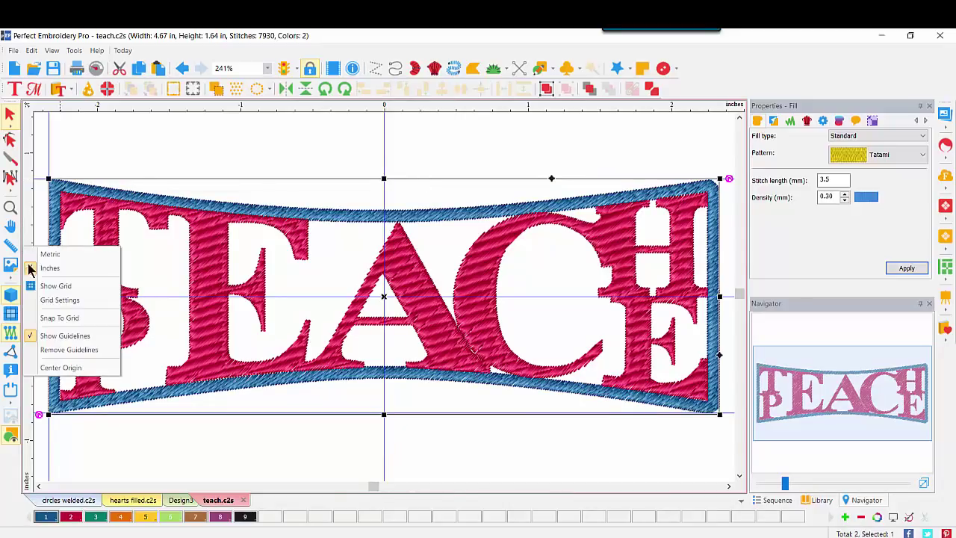
left_click(65, 351)
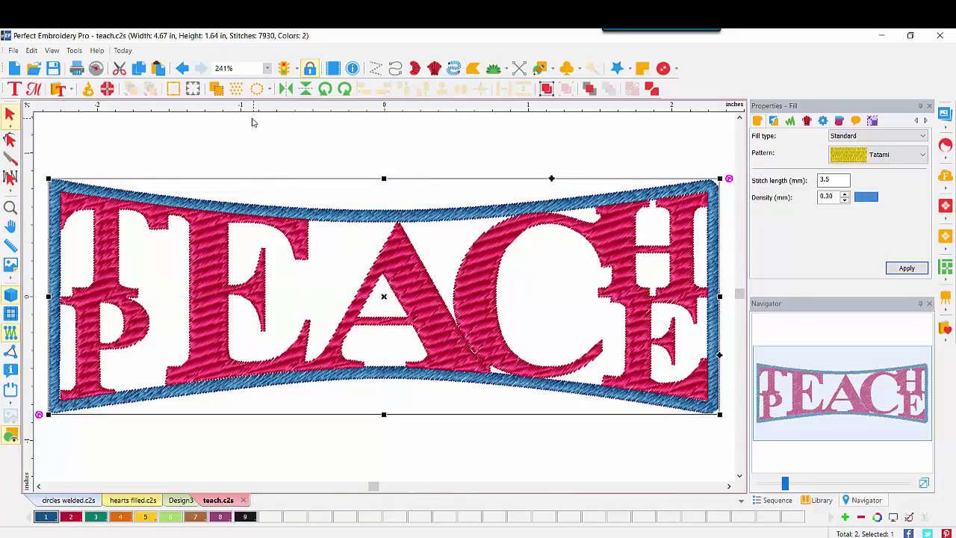
- Open the zoom level choices for the design view
left_click(268, 68)
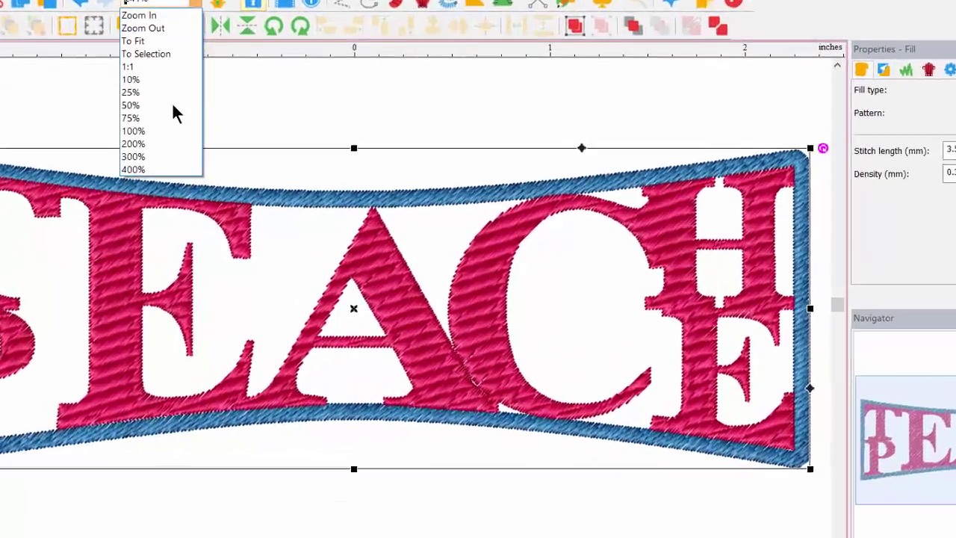